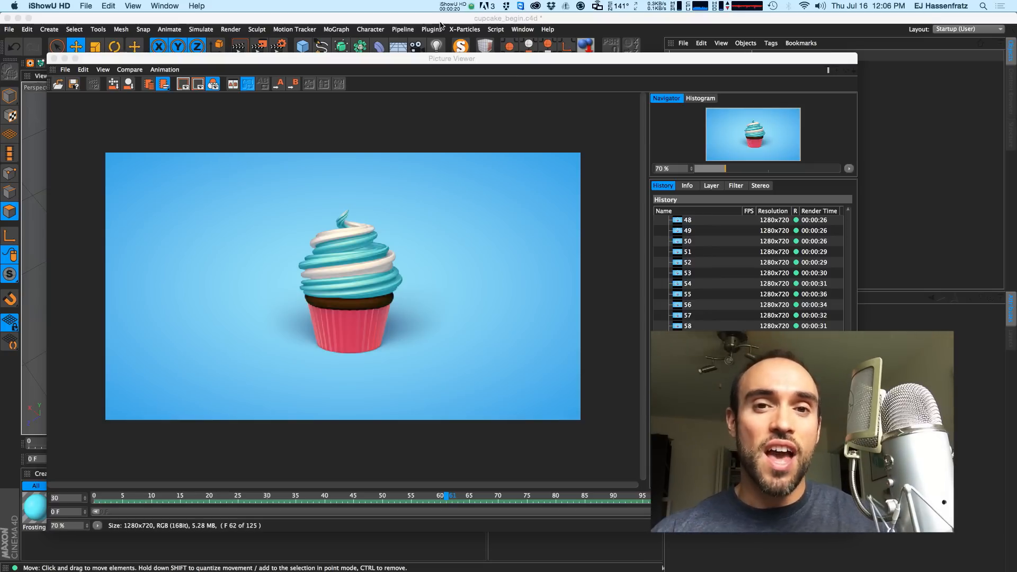
click(799, 512)
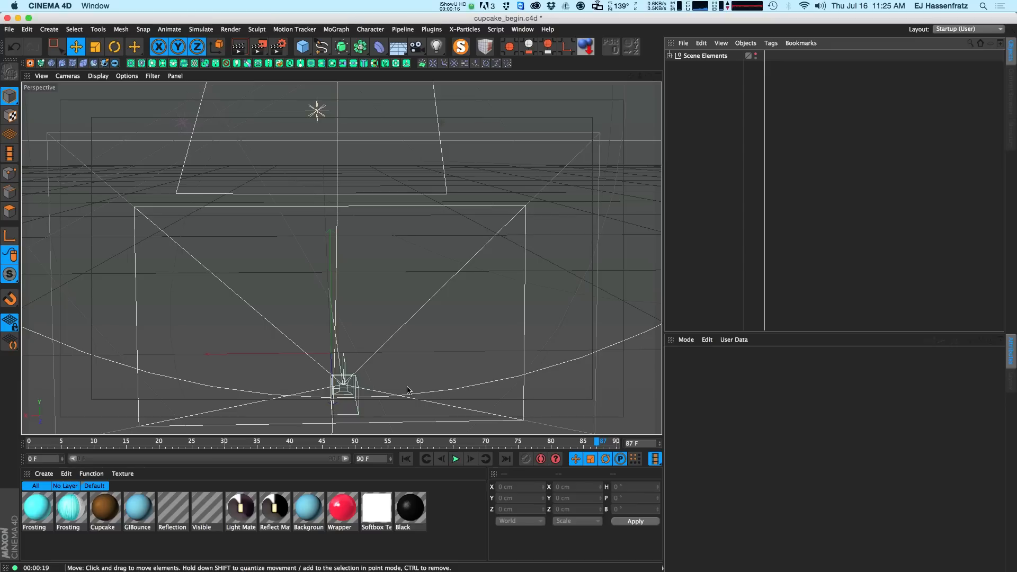
Step: Add a cylinder primitive to the scene and set its radius to 100 cm
click(303, 47)
click(335, 116)
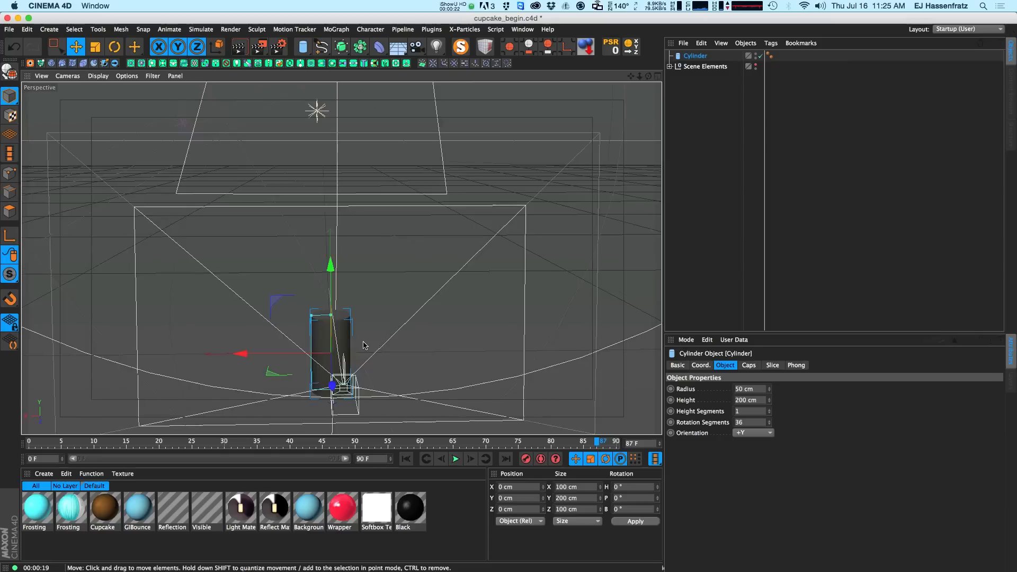
alt+middle_drag(364, 345, 377, 296)
alt+drag(348, 304, 339, 324)
alt+right_drag(339, 324, 359, 314)
alt+middle_drag(359, 314, 351, 303)
alt+drag(352, 303, 349, 300)
double_click(747, 389)
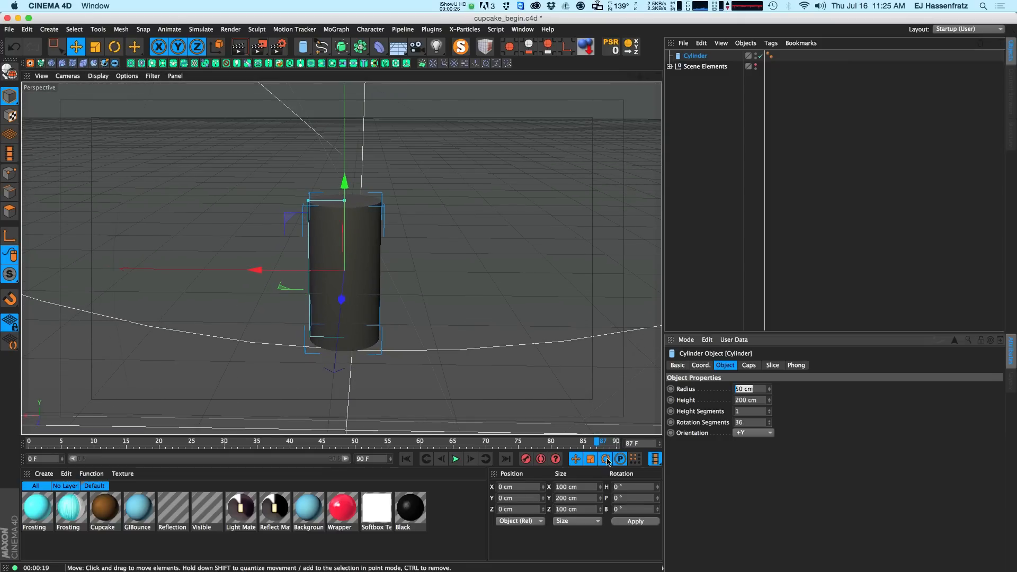
text(100)
key(Return)
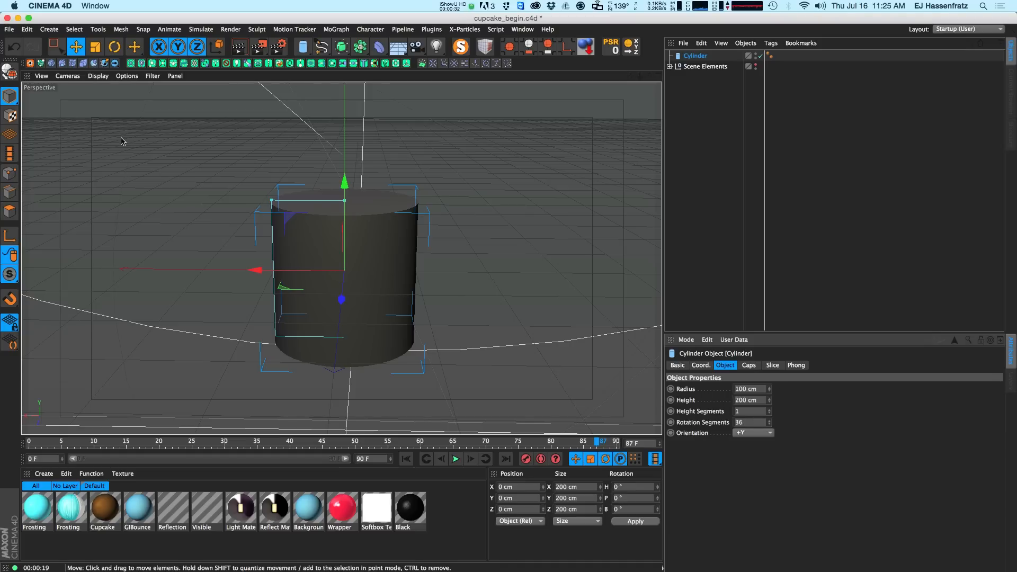
Step: Switch the viewport display to shading with lines to show the cylinder's segments
click(99, 76)
click(114, 99)
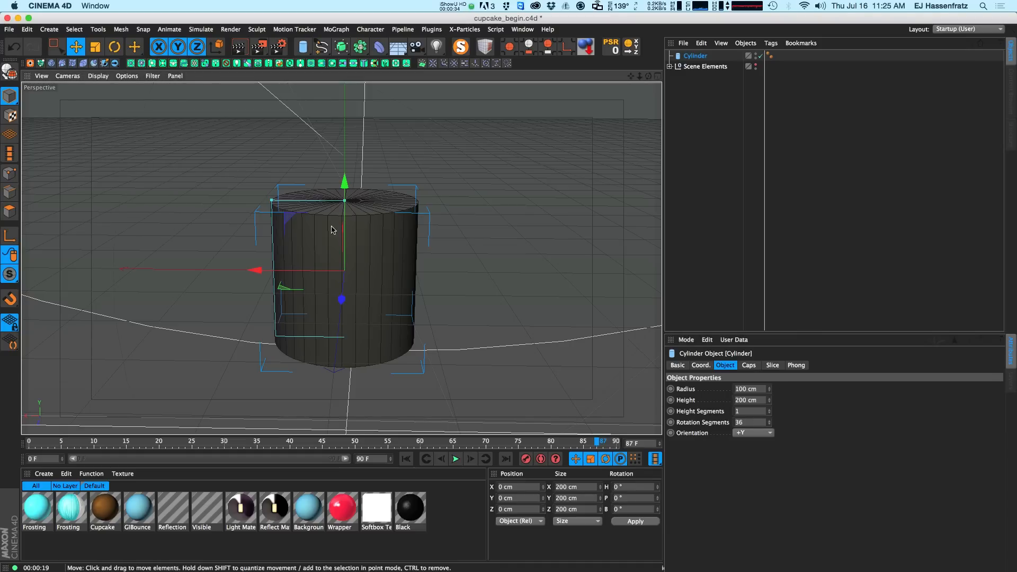
alt+drag(332, 230, 363, 289)
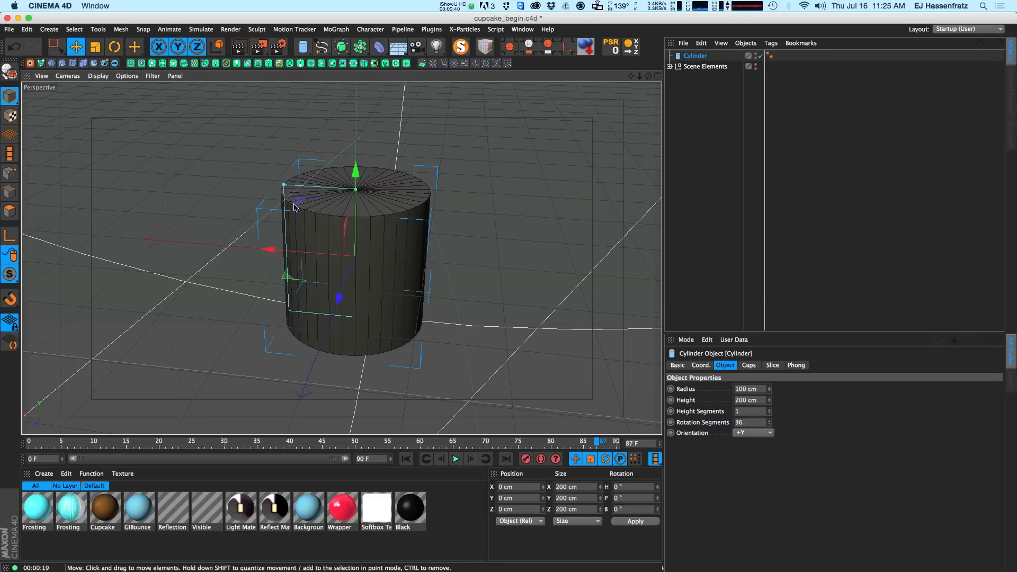
Step: Double the cylinder's rotation segments to 72 and convert the cylinder to an editable polygon object
click(751, 422)
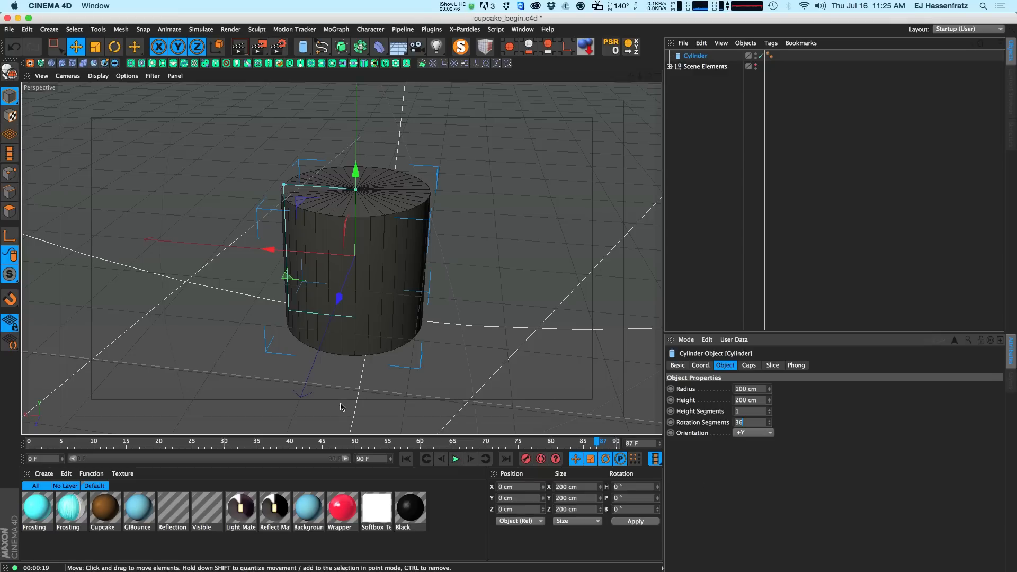
double_click(743, 424)
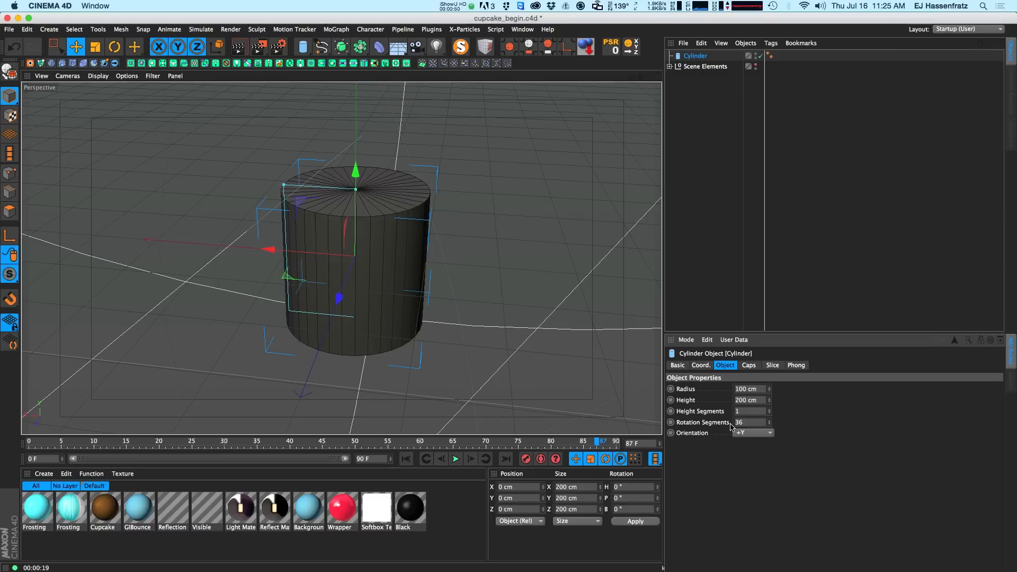
text(*2)
key(Return)
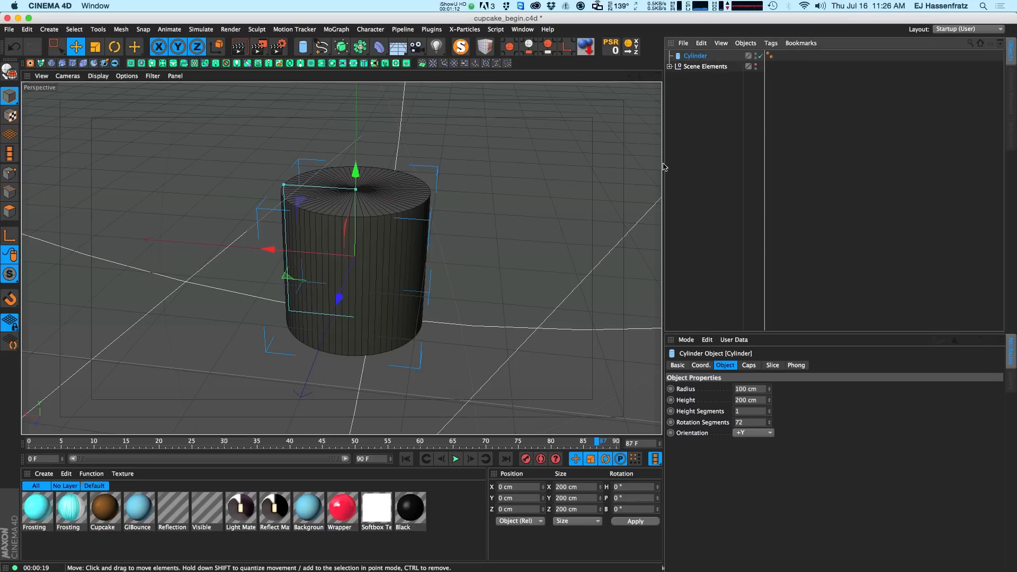
key(c)
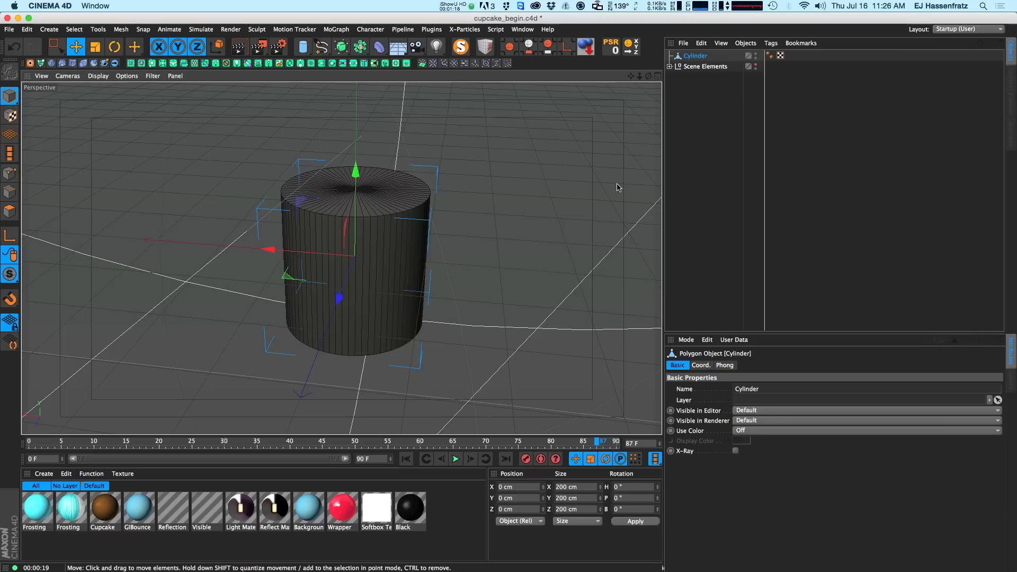
Step: Loop-select the cylinder's top cap polygons, try lifting them to about Y 168 cm, and undo the move
click(9, 211)
click(354, 211)
key(u)
key(l)
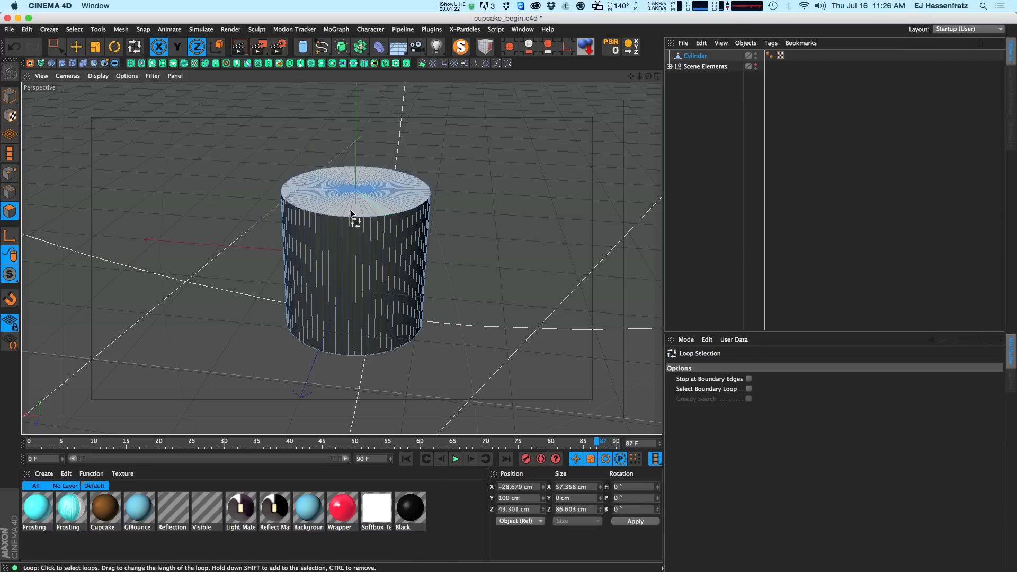
key(e)
key(u)
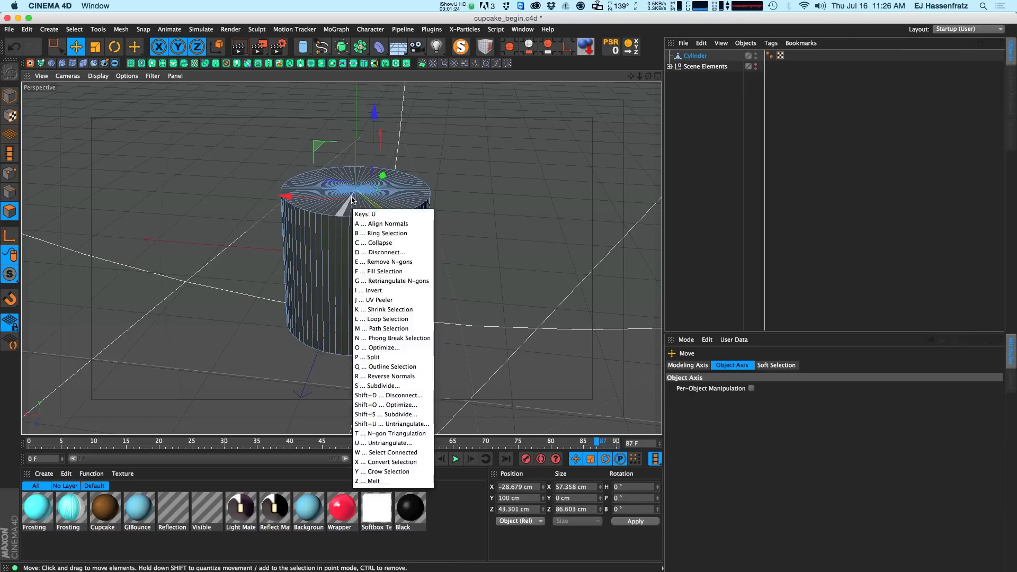
key(l)
click(357, 176)
key(e)
drag(357, 176, 411, 107)
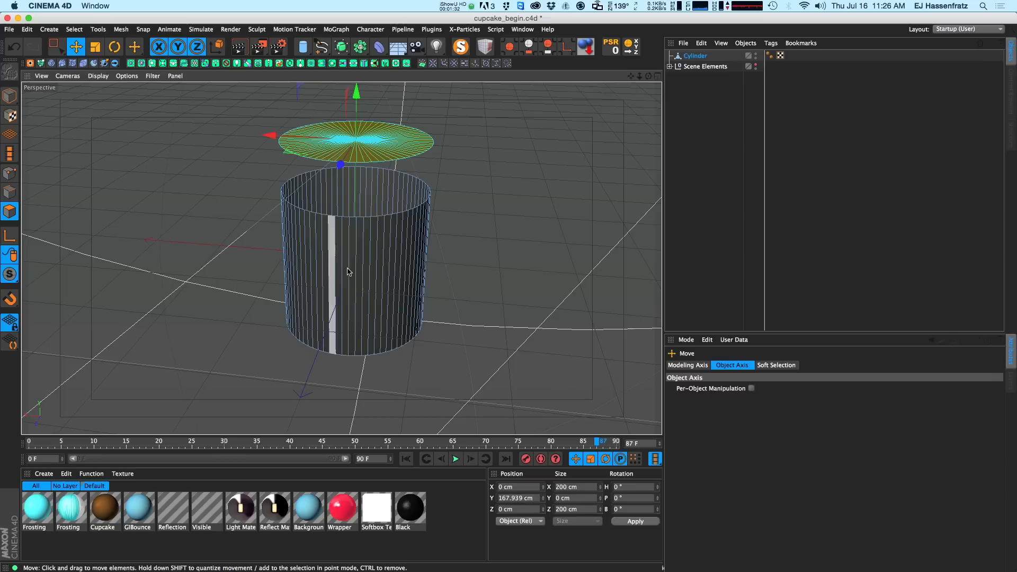
key(super+z)
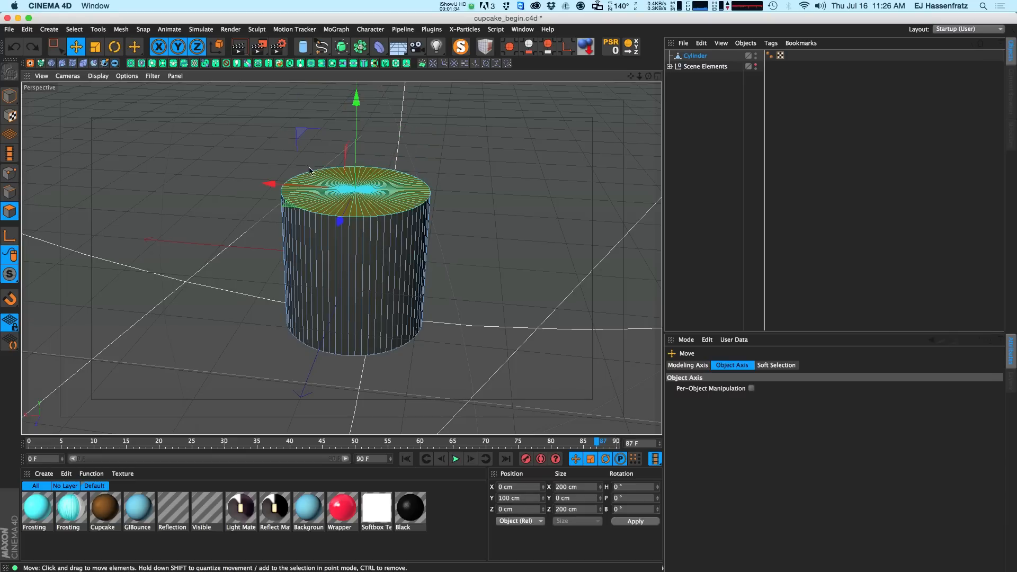
Step: Select all of the cylinder's polygons and run Optimize to weld the caps to the sides
key(ctrl+a)
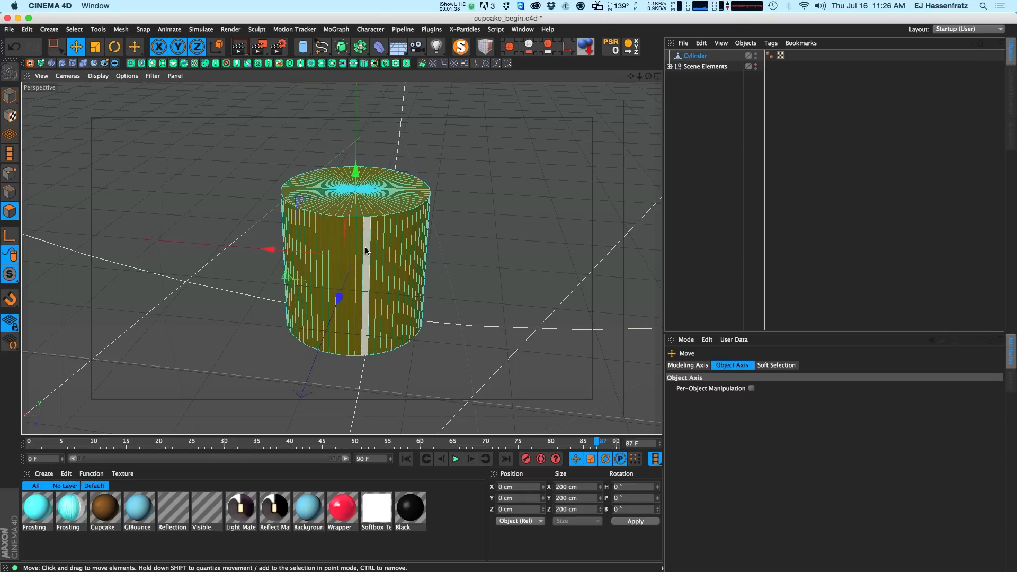
click(377, 206)
key(ctrl+a)
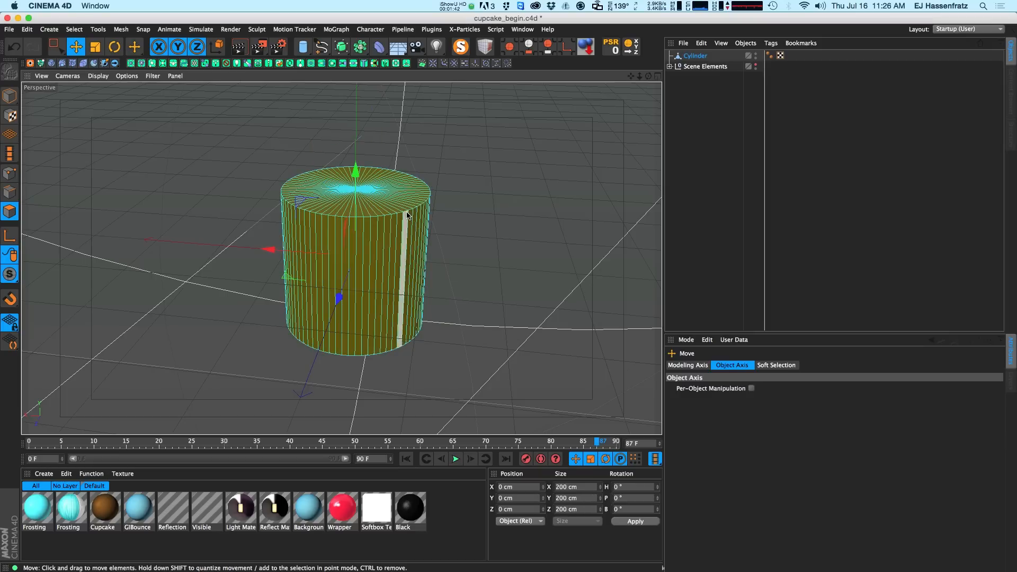
right_click(394, 201)
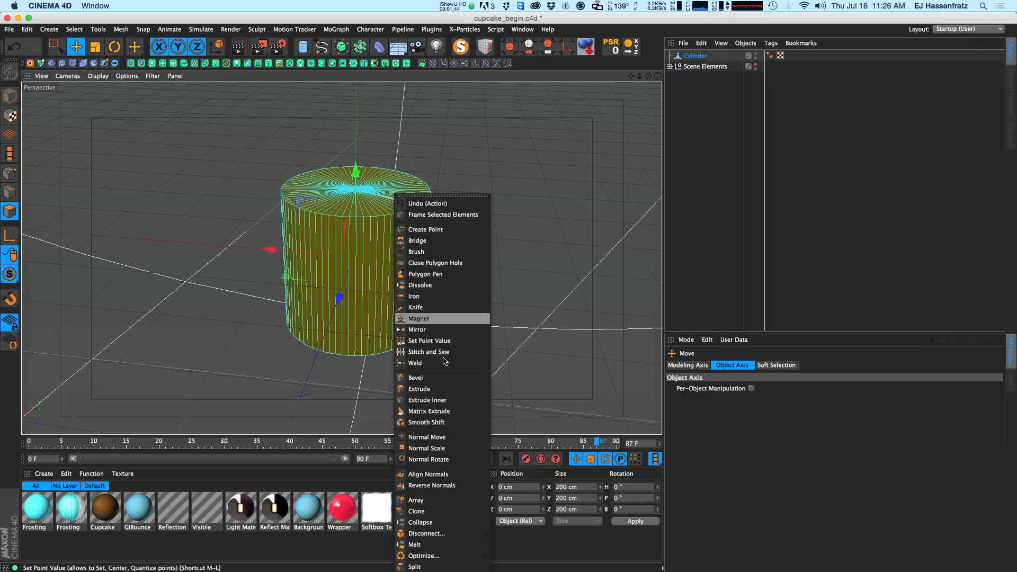
click(456, 555)
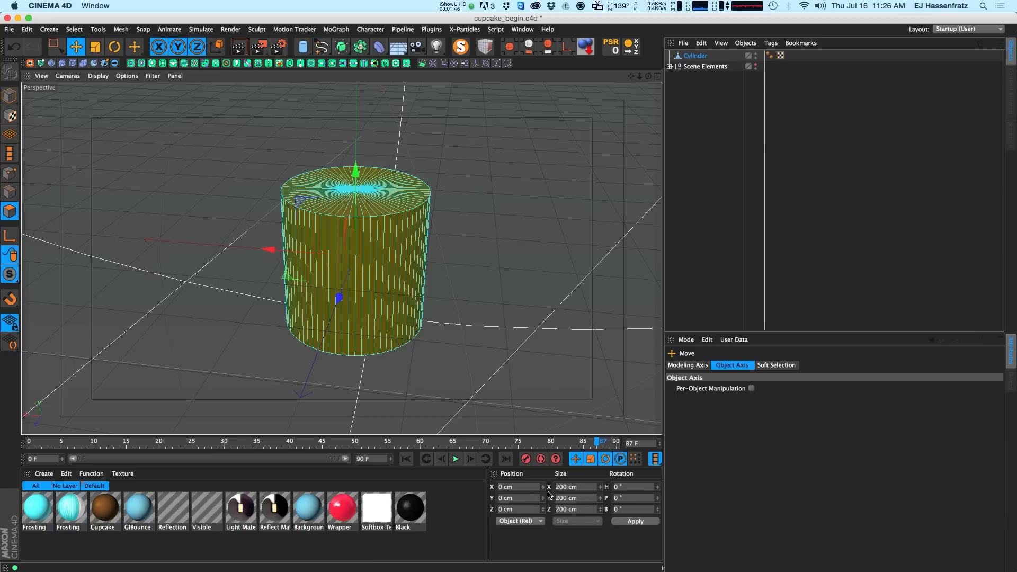
drag(305, 202, 313, 203)
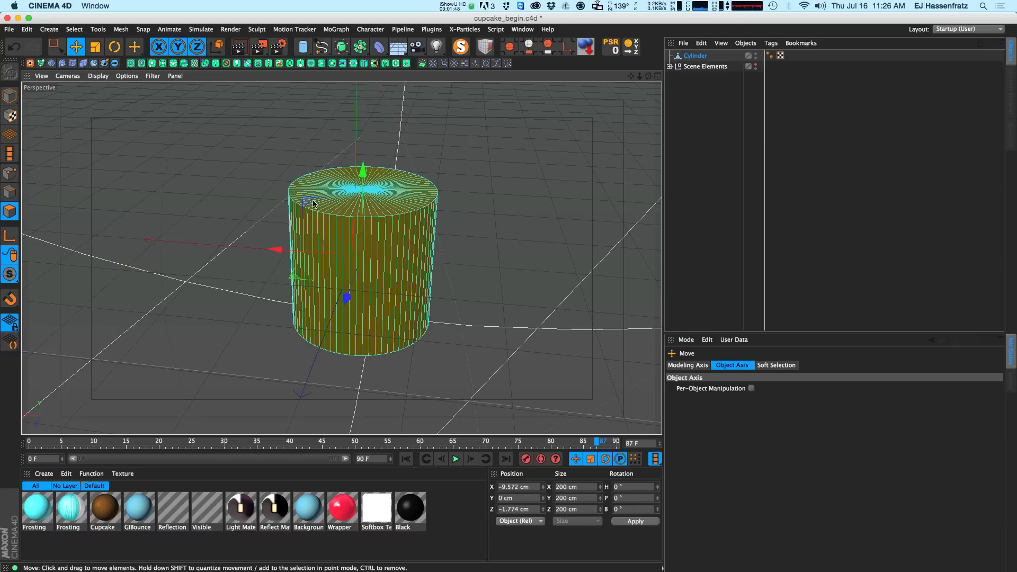
key(super+z)
Step: Loop-select the top cap again, raise it to test its connection to the sides, and undo the move
click(308, 207)
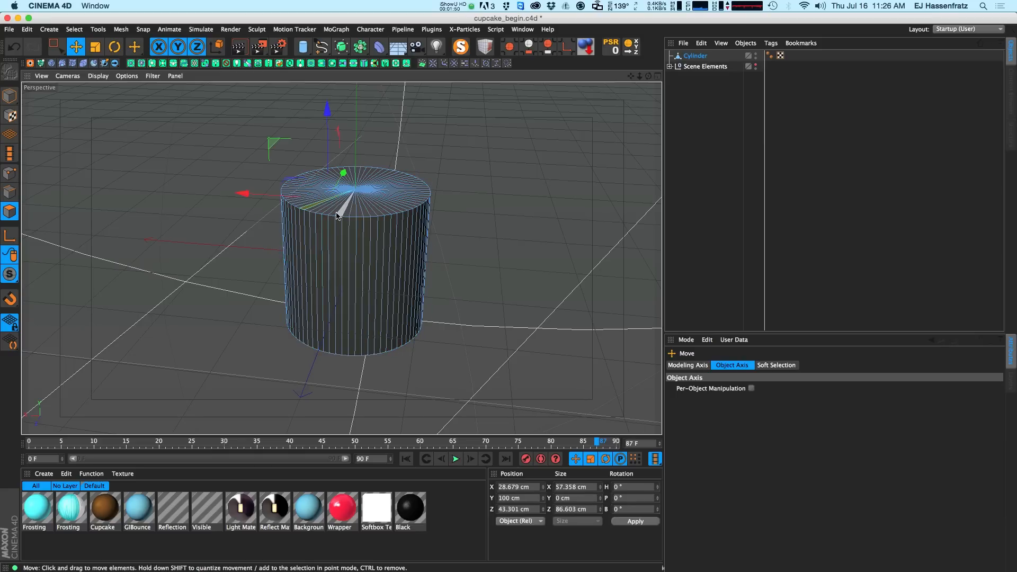
key(u)
key(l)
click(362, 198)
key(e)
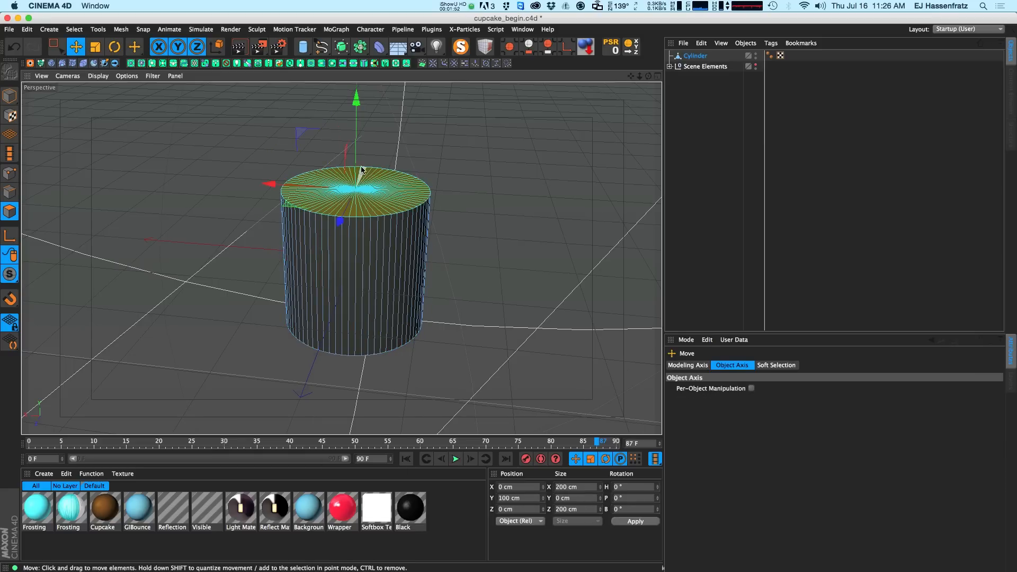
drag(360, 151, 361, 89)
key(super+z)
alt+drag(347, 220, 337, 222)
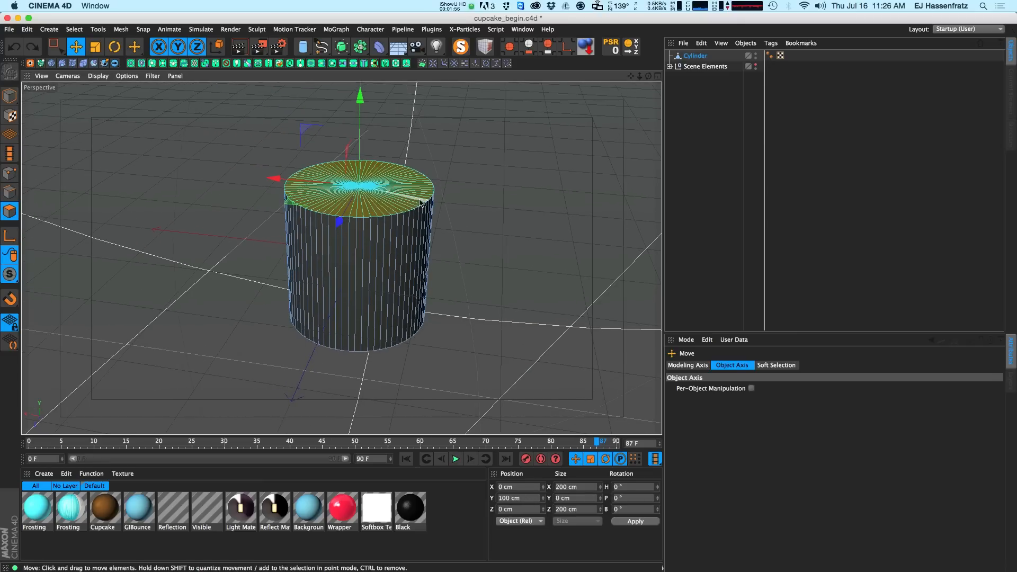
Step: In point mode, select every second point around the cylinder's top rim
click(10, 97)
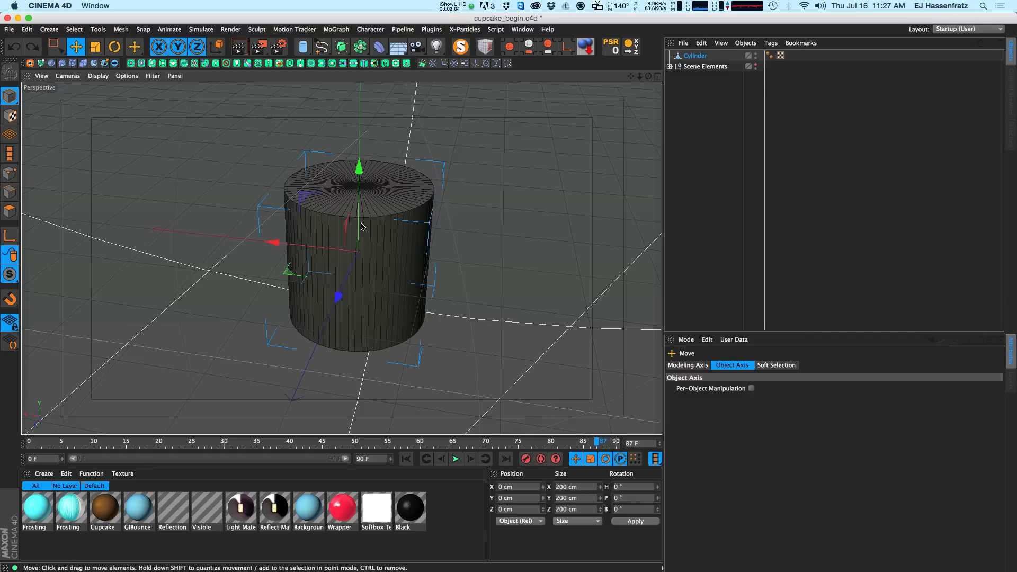
click(8, 172)
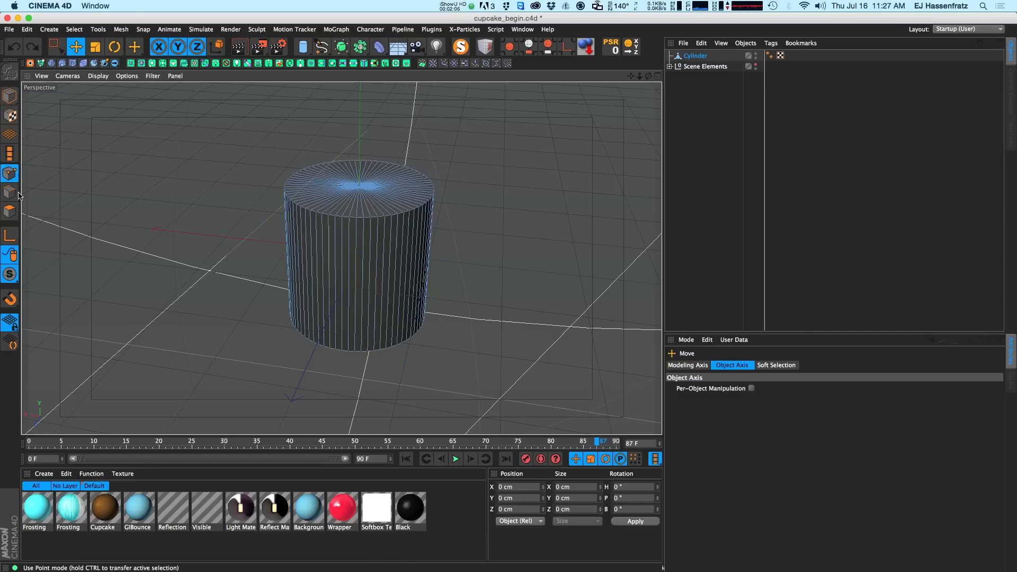
alt+right_drag(406, 204, 406, 192)
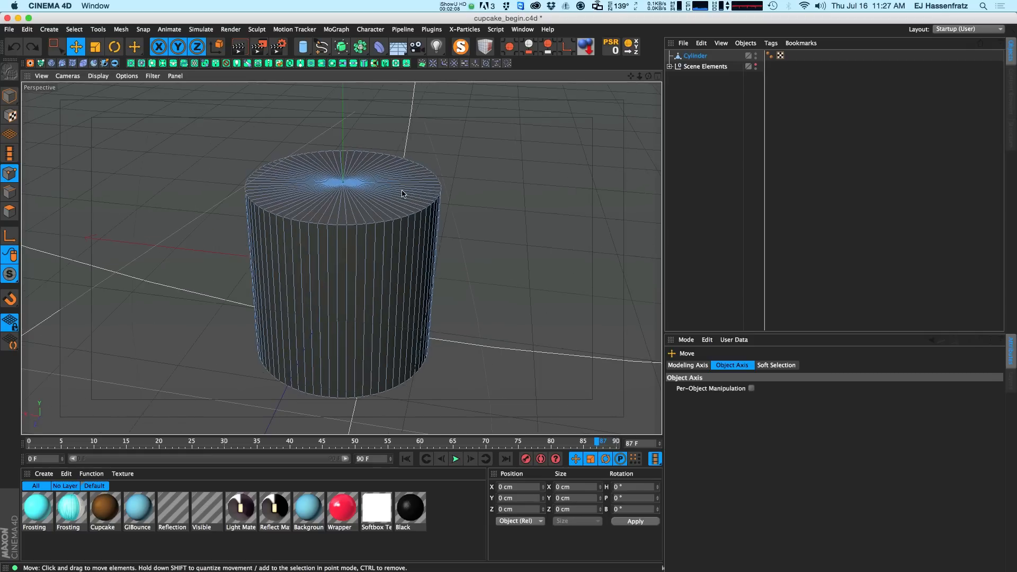
alt+drag(406, 192, 393, 240)
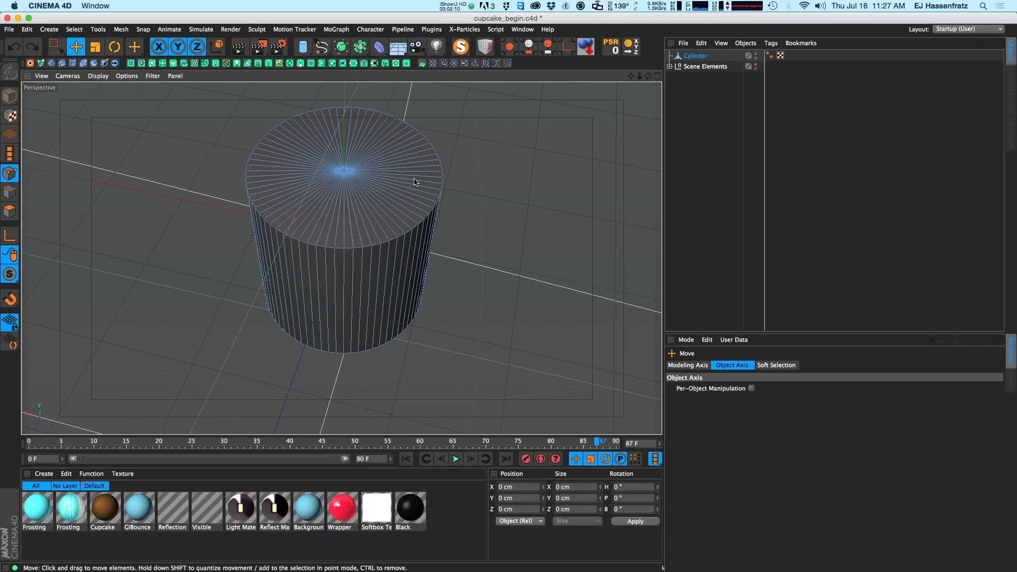
click(345, 248)
shift+click(364, 247)
shift+click(381, 244)
shift+click(397, 237)
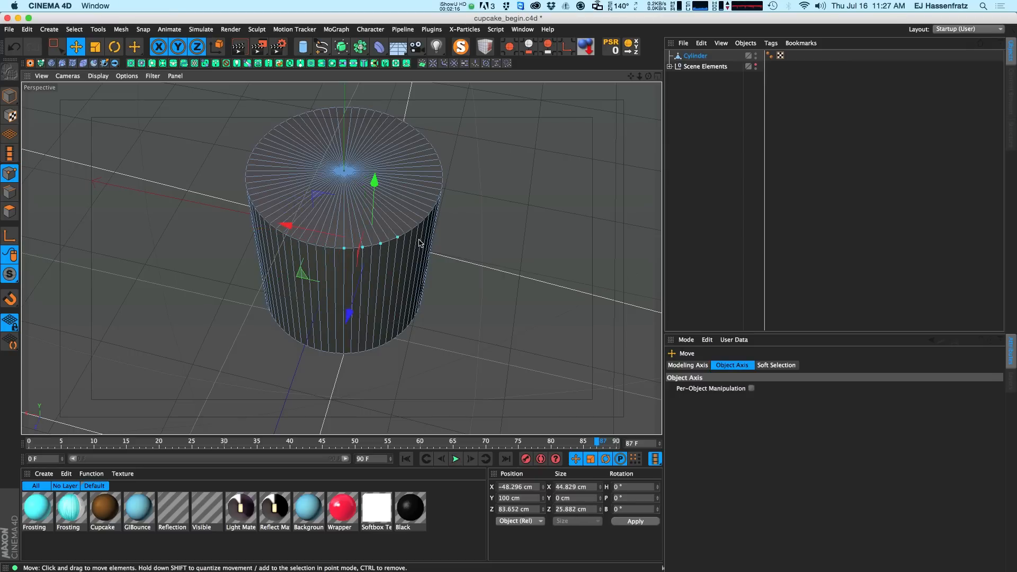
shift+click(412, 230)
shift+click(425, 219)
shift+click(433, 210)
scroll(439, 195, up, 3)
alt+drag(438, 193, 432, 206)
alt+middle_drag(431, 206, 421, 220)
shift+click(420, 228)
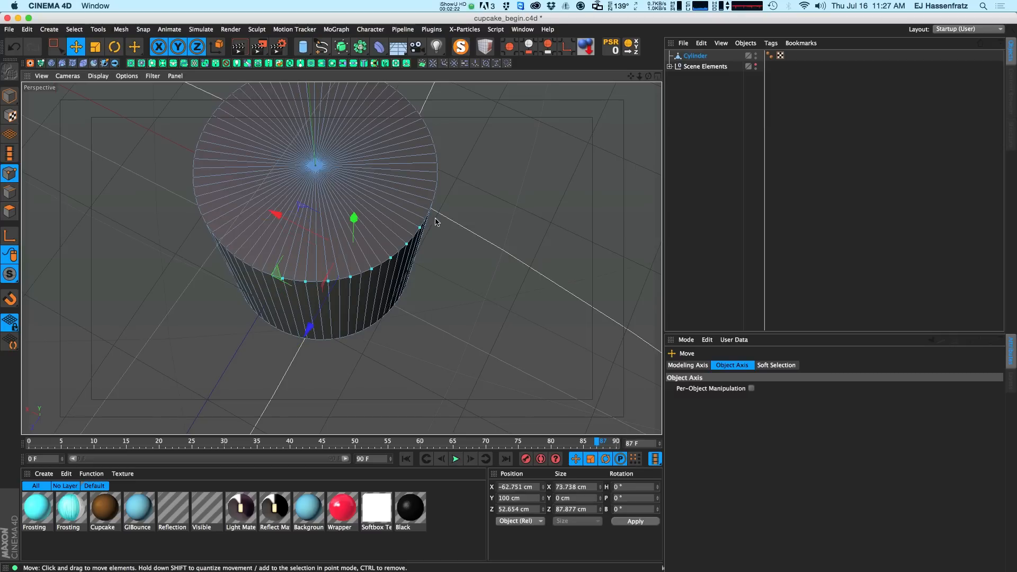
shift+click(430, 210)
shift+click(435, 191)
shift+click(439, 171)
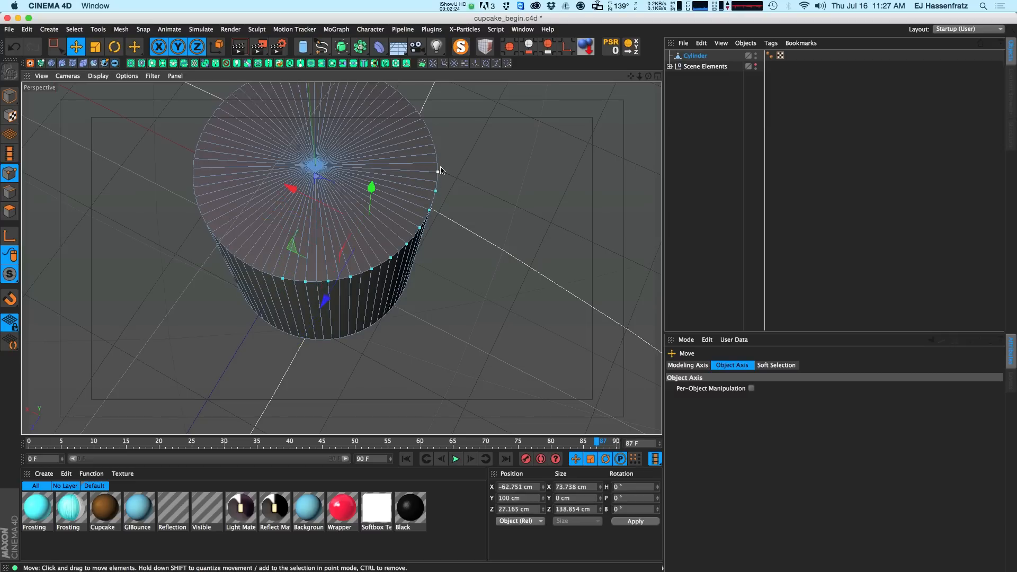
shift+click(436, 155)
shift+click(431, 136)
alt+middle_drag(403, 149, 424, 216)
shift+click(438, 186)
shift+click(426, 171)
shift+click(412, 156)
shift+click(399, 151)
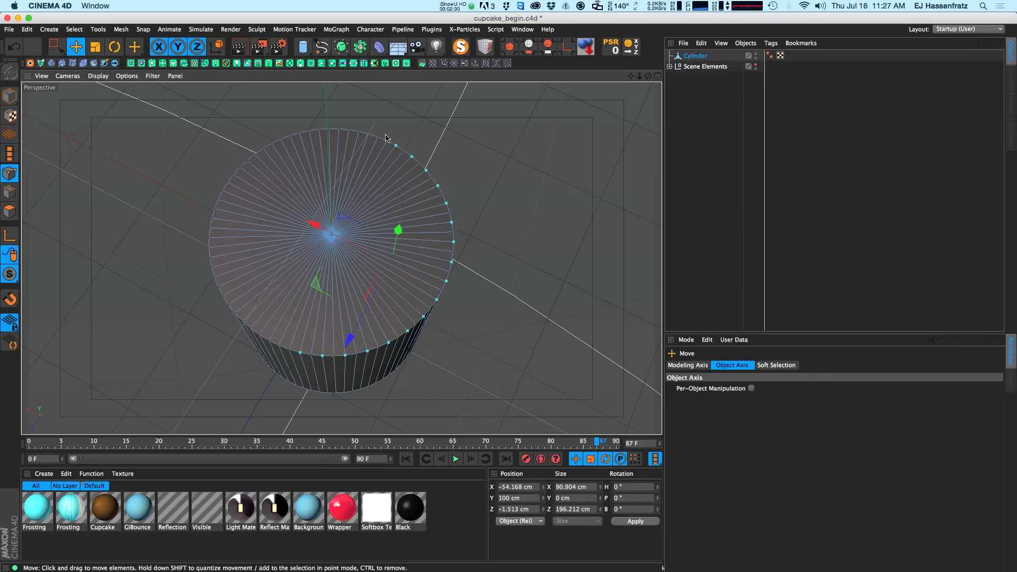
shift+click(379, 138)
shift+click(358, 133)
shift+click(339, 132)
shift+click(319, 131)
shift+click(301, 135)
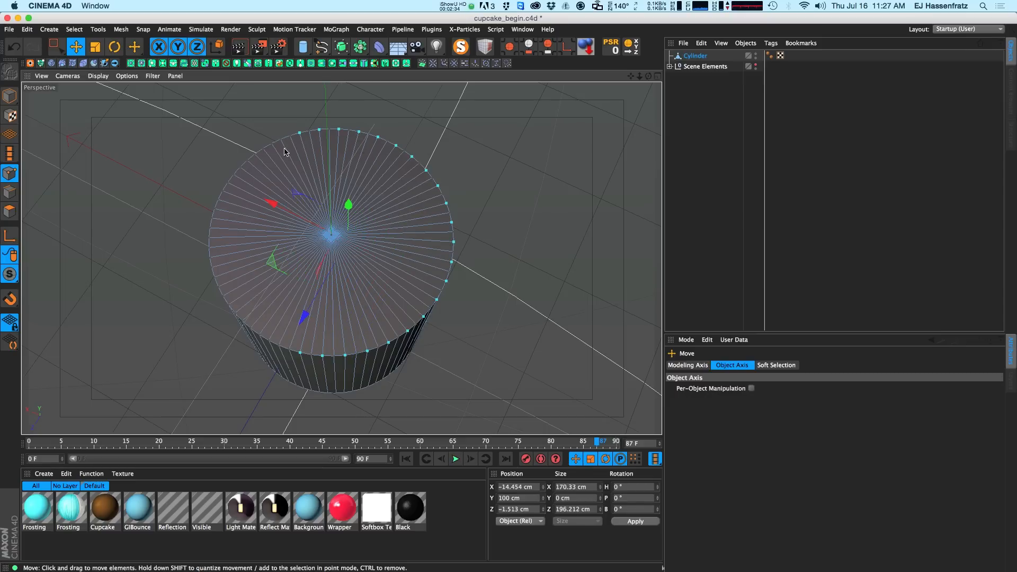
shift+click(279, 141)
shift+click(263, 150)
shift+click(246, 161)
shift+click(234, 176)
shift+click(222, 193)
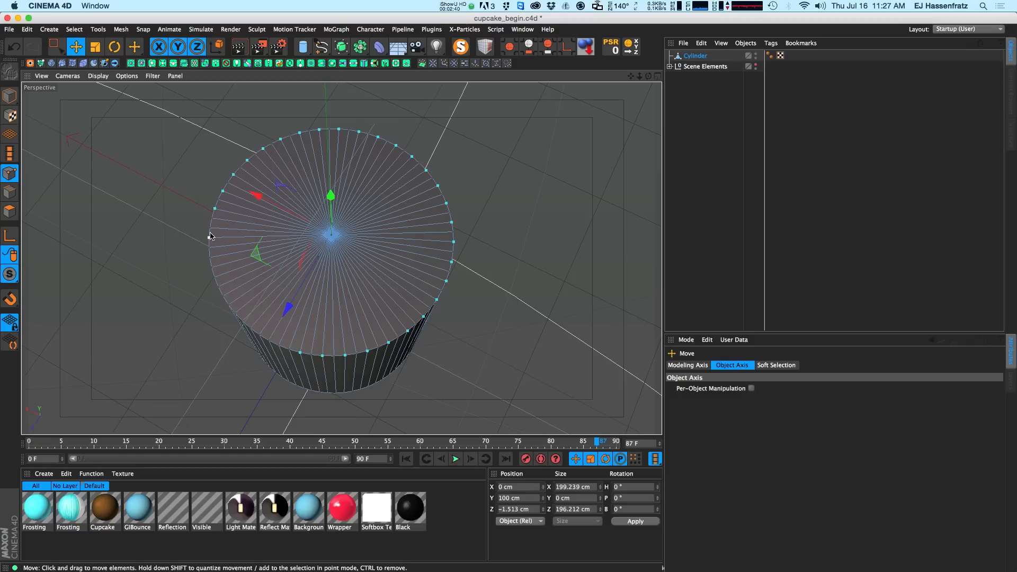
shift+click(210, 249)
shift+click(213, 269)
shift+click(242, 323)
shift+click(258, 336)
Step: Store the selected alternating rim points in a point selection tag with Set Selection
alt+drag(278, 318, 281, 292)
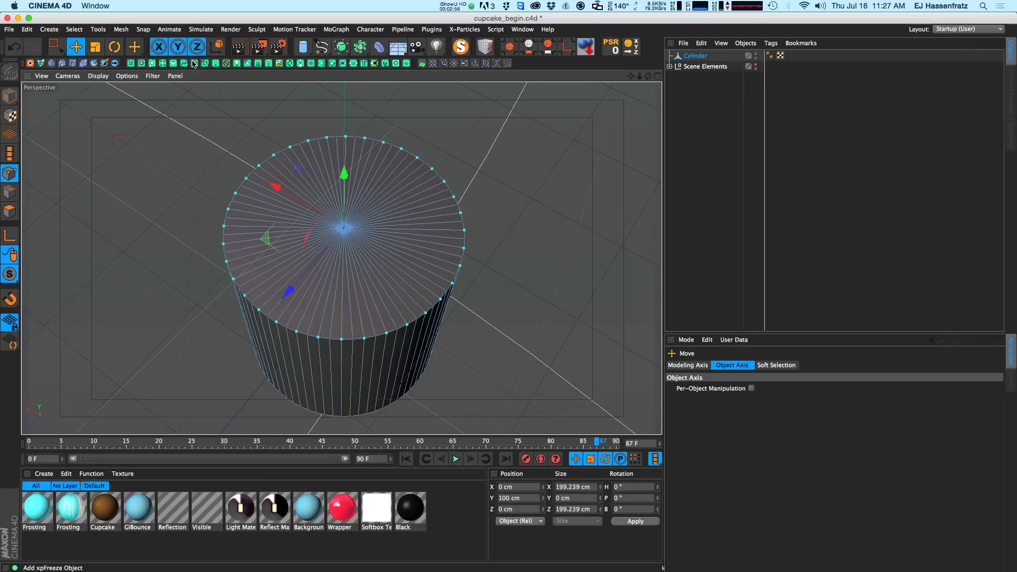
click(75, 29)
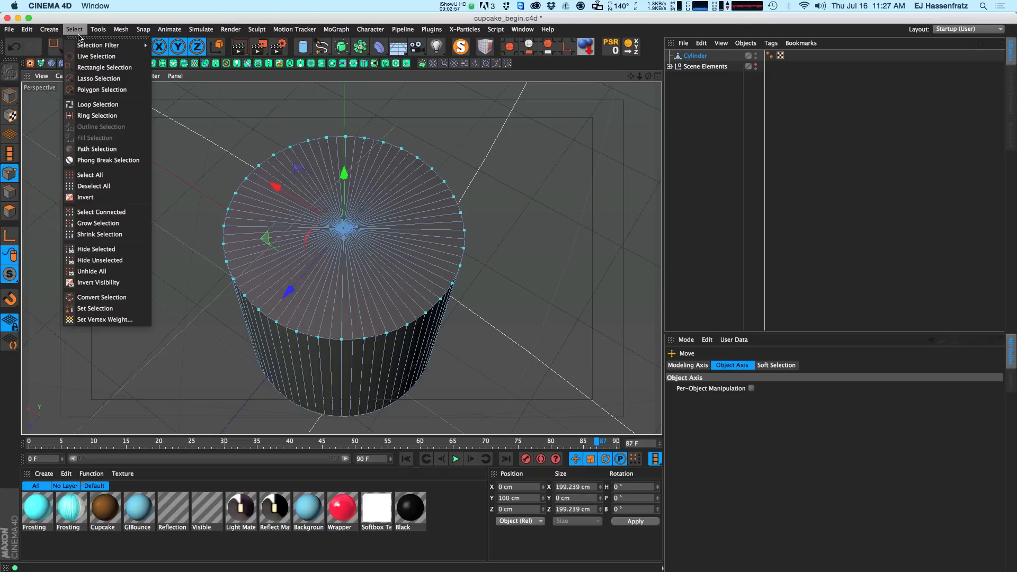
click(122, 308)
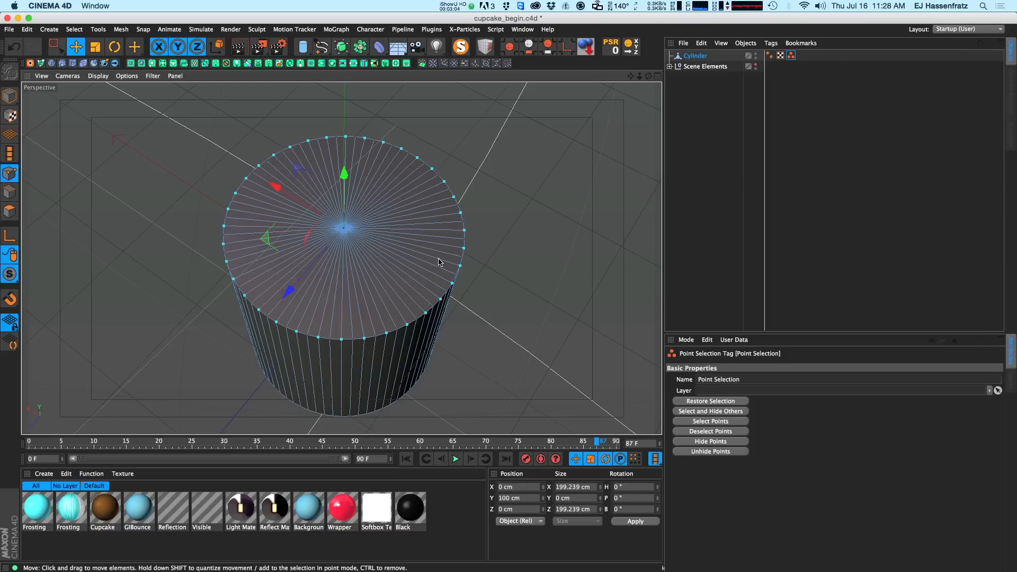
Step: Scale the selected alternating rim points outward to about 105%
key(t)
drag(494, 259, 519, 257)
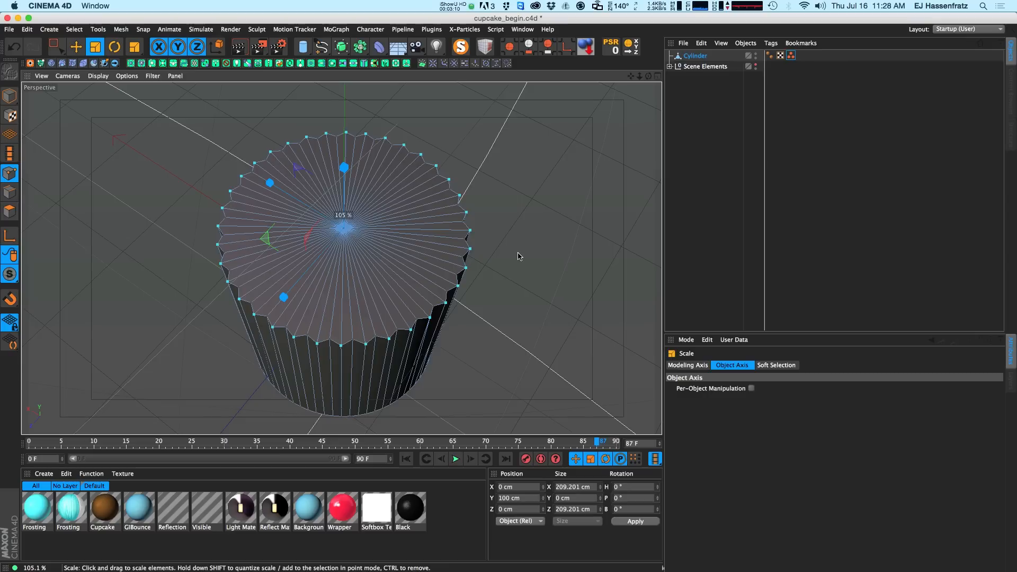
key(e)
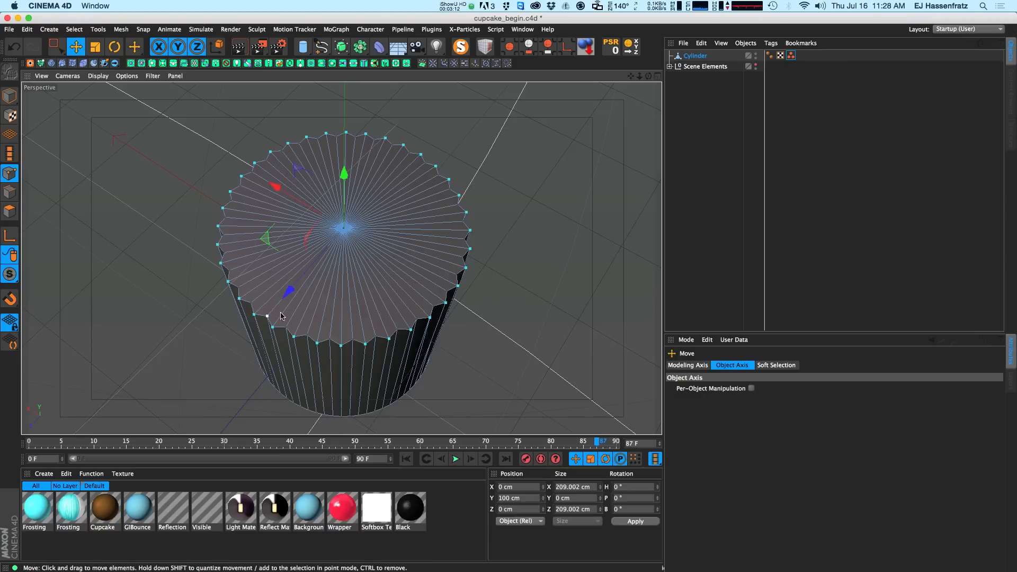
alt+drag(272, 361, 321, 344)
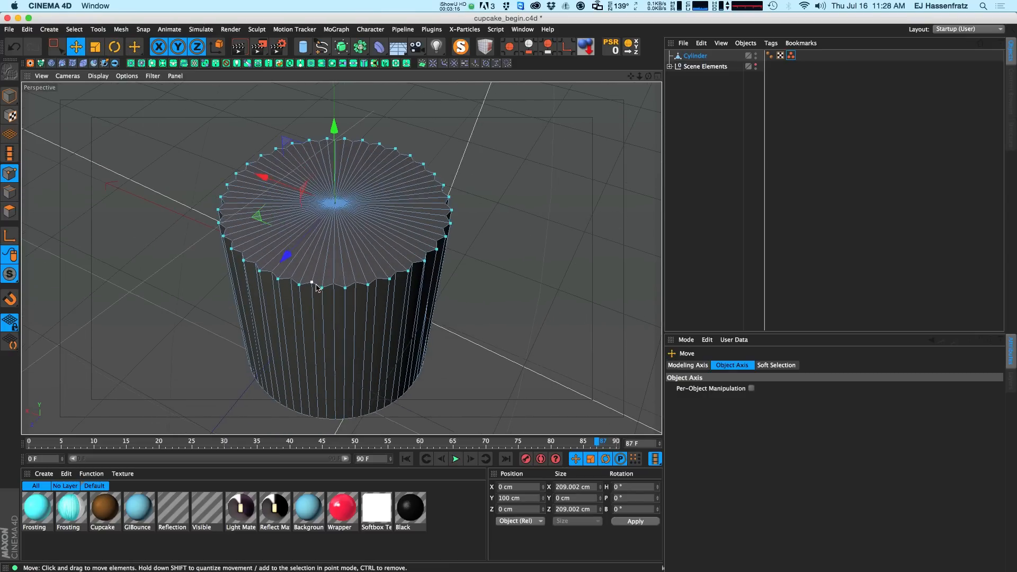
Step: Invert the point selection and remove the bottom points from it in the Front view, keeping only the other top rim points selected
click(74, 30)
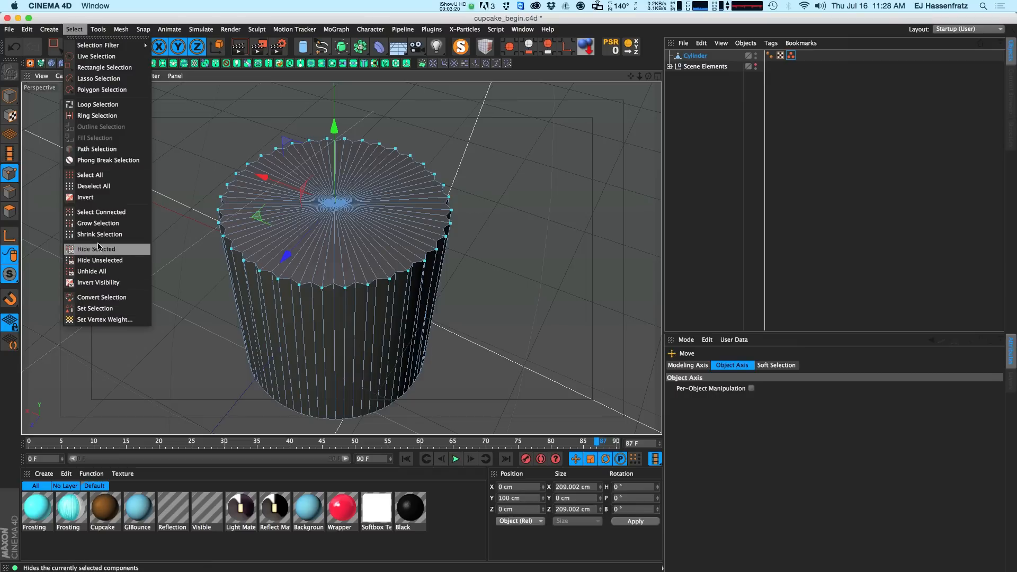
click(101, 200)
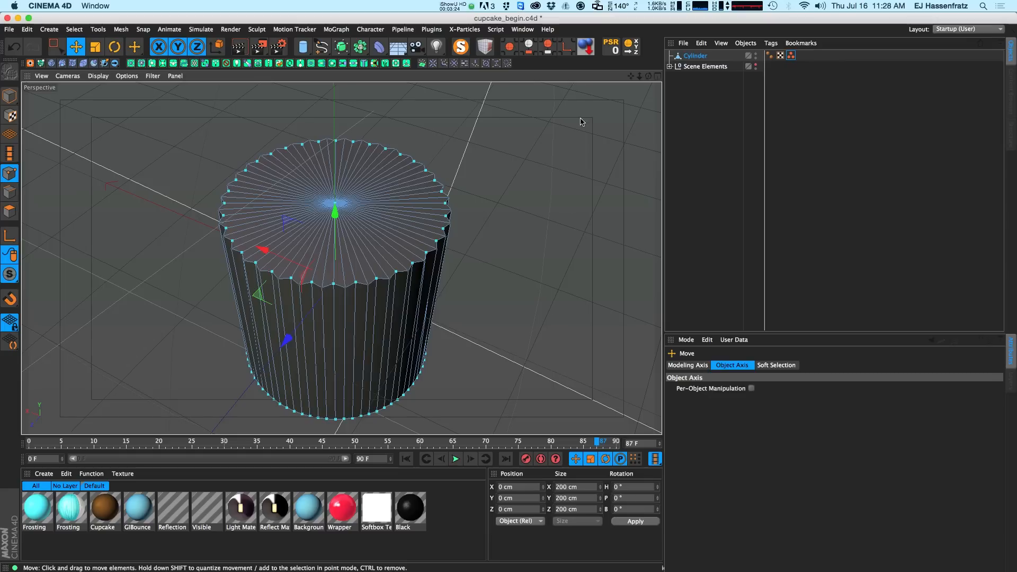
click(658, 76)
click(586, 380)
alt+middle_drag(585, 381, 582, 293)
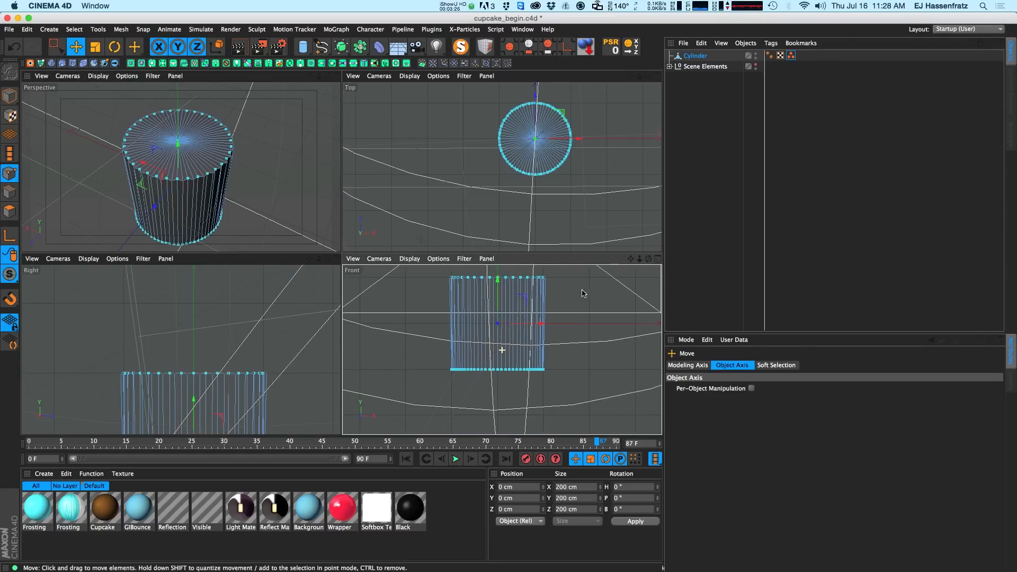
key(0)
drag(389, 345, 619, 413)
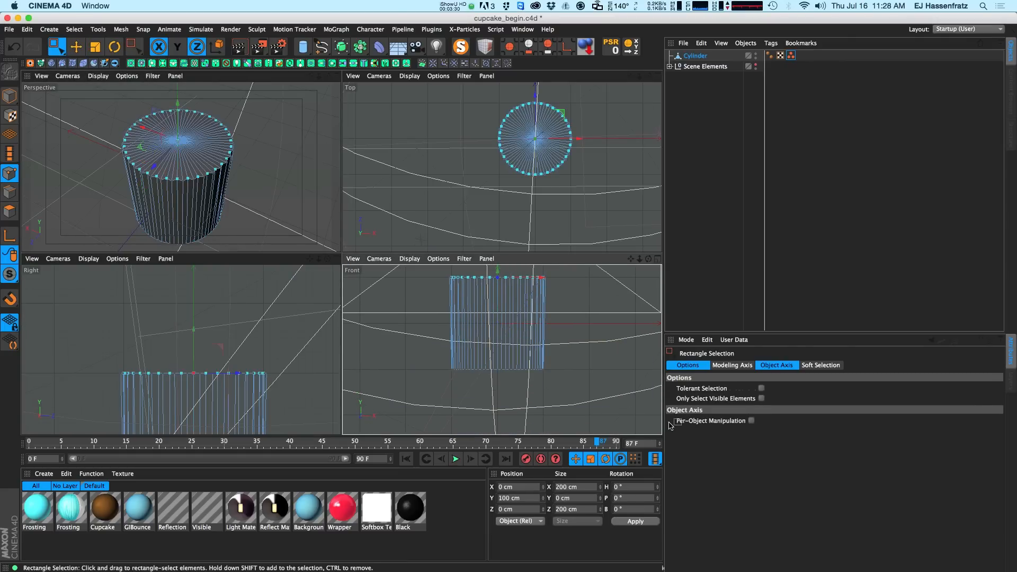
Step: Scale the remaining top rim points inward to about 95% to deepen the pleats, and clear the point selection
middle_click(142, 125)
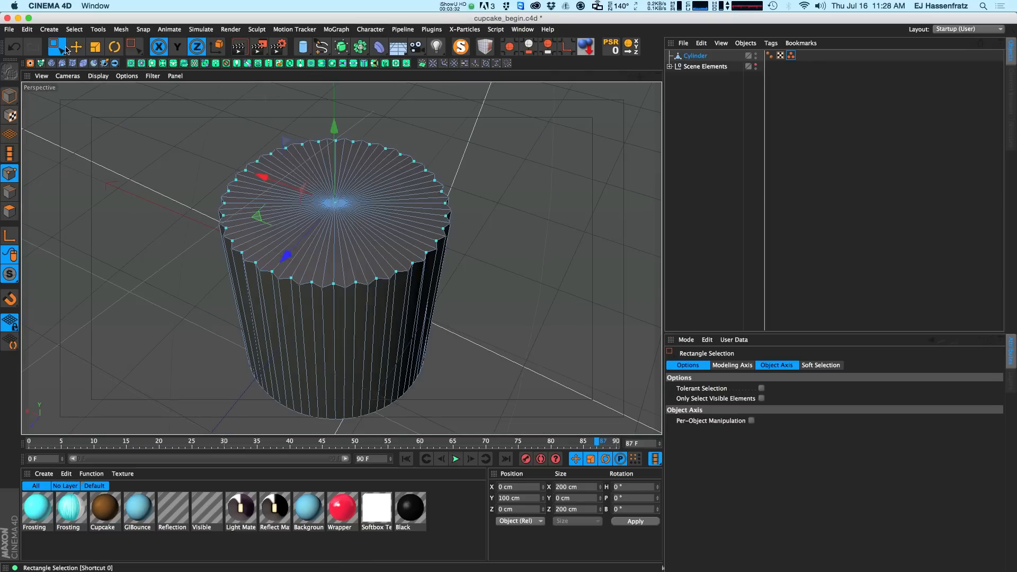
key(e)
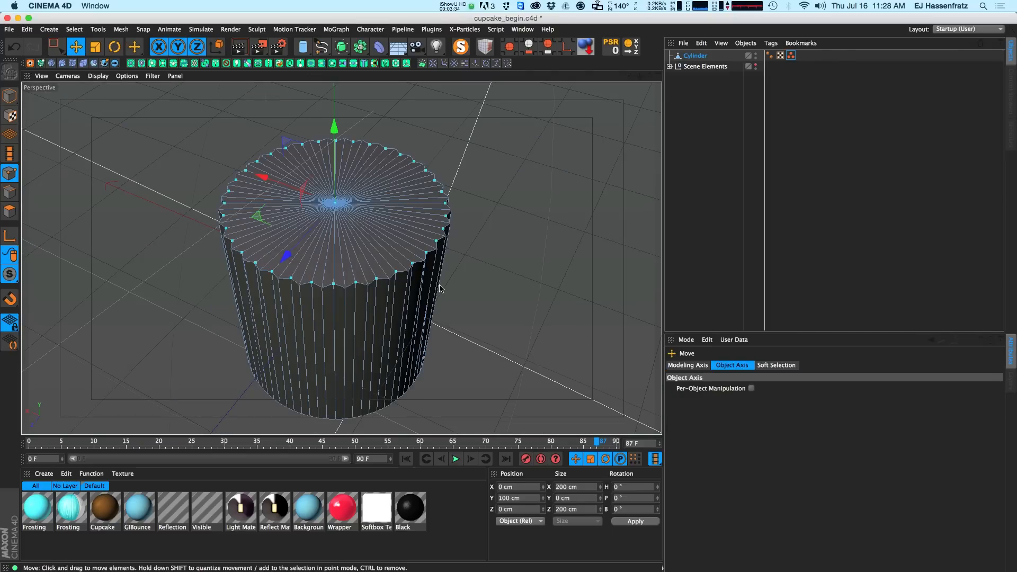
key(t)
drag(520, 208, 508, 217)
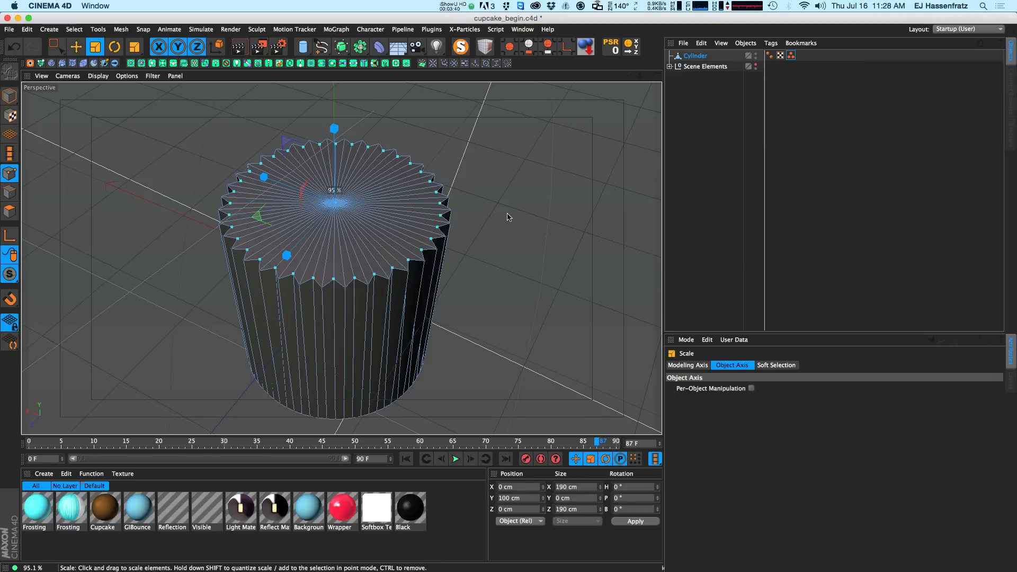
key(e)
click(517, 249)
alt+drag(332, 314, 365, 289)
alt+right_drag(368, 278, 355, 292)
alt+drag(298, 295, 308, 269)
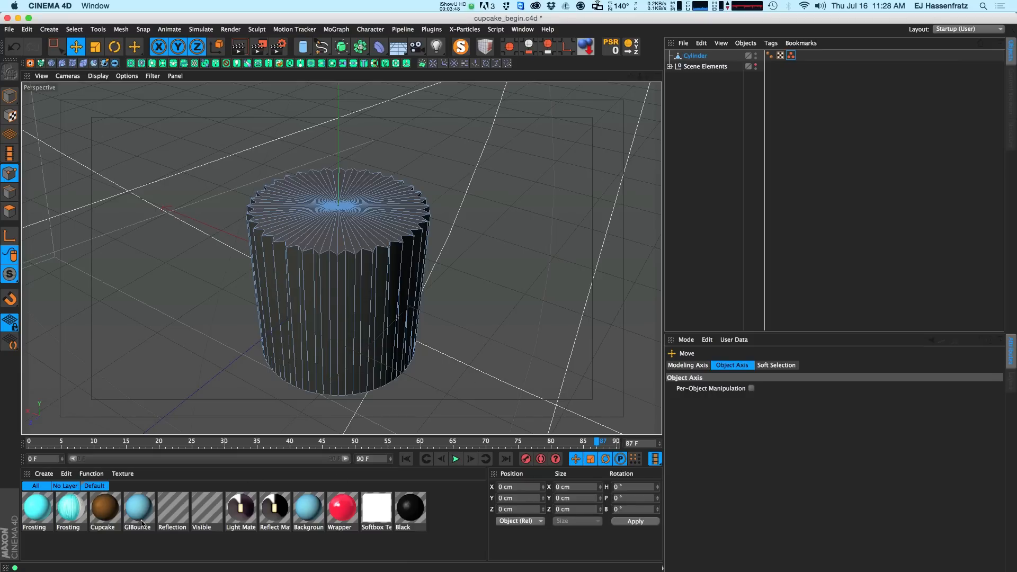
Step: Apply the Wrapper material to the cylinder and render a preview of the whole object in the Perspective view
drag(341, 514, 691, 57)
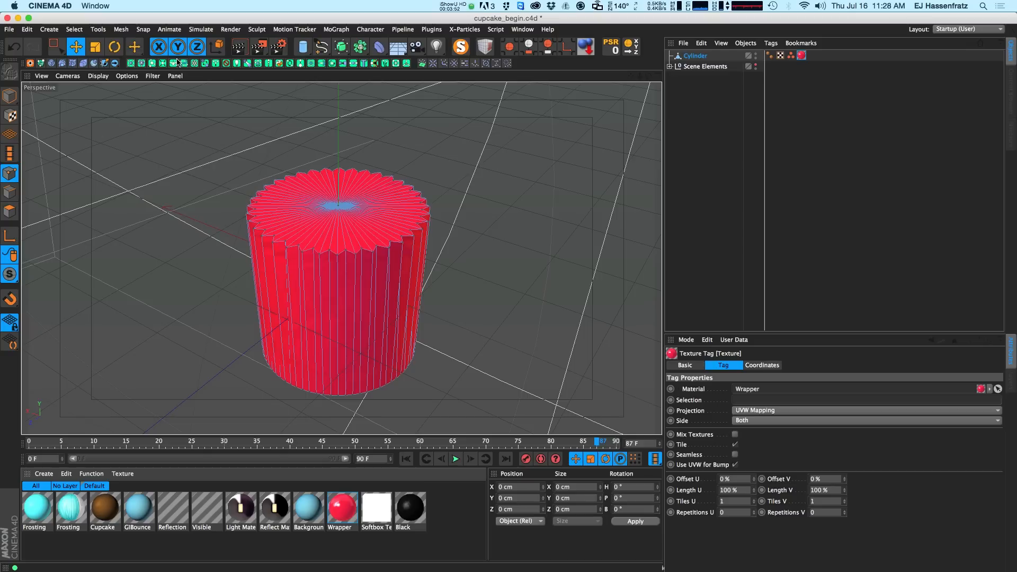
click(9, 95)
alt+drag(328, 264, 339, 301)
key(super+r)
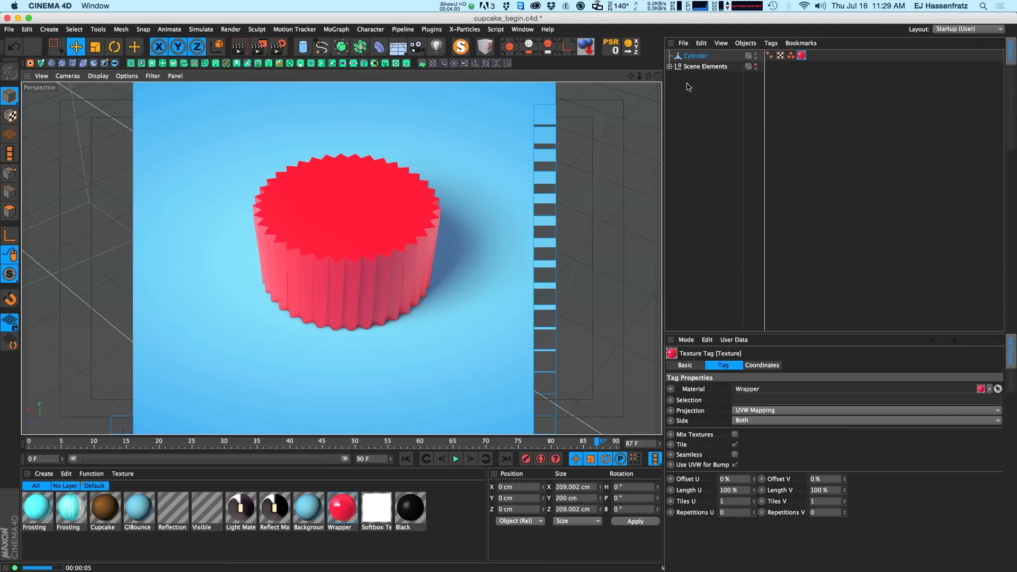
Step: Lower the Phong Angle in the cylinder's Phong tag to 23° and render the view again
click(695, 56)
click(770, 56)
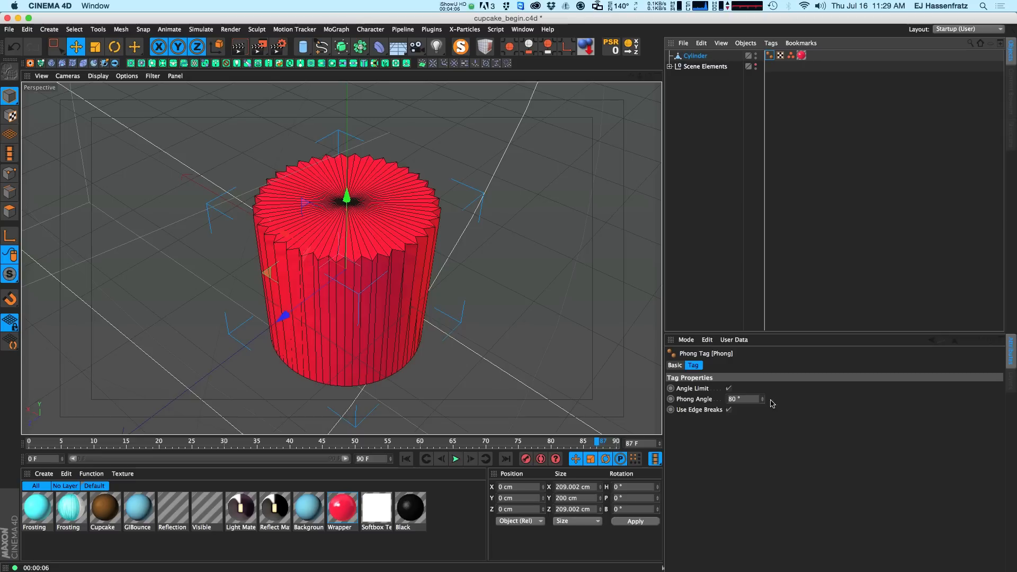
drag(762, 400, 764, 407)
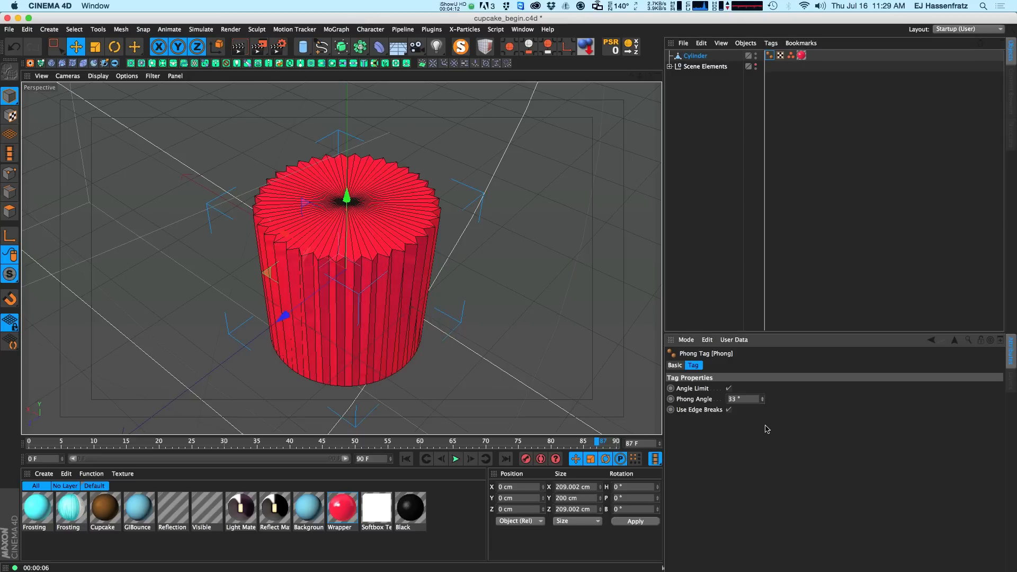
drag(765, 440, 764, 430)
key(ctrl+r)
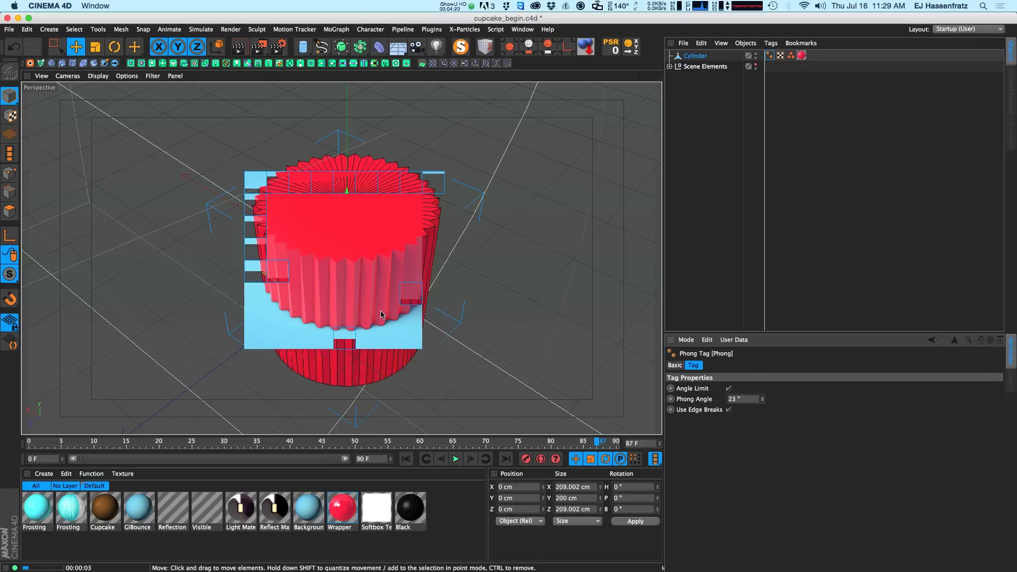
Step: Raise the whole cylinder along Y to about 103.7 cm
click(414, 311)
alt+drag(391, 288, 382, 255)
alt+right_drag(383, 255, 354, 255)
drag(353, 232, 363, 166)
alt+drag(411, 227, 415, 207)
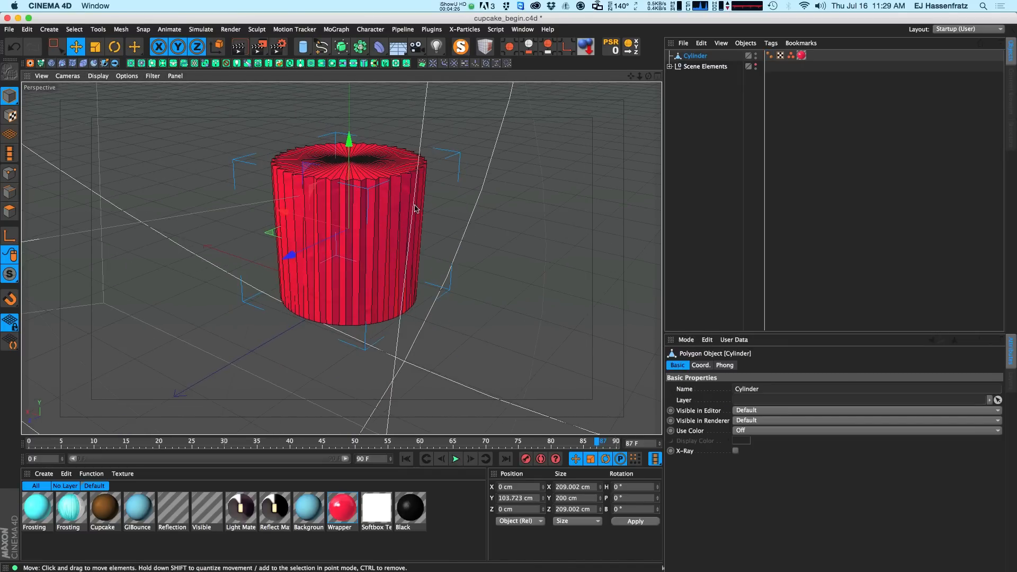
Step: Using the HDR Studio Rig as floor reference, lower the cylinder to Y about 101 cm in the Right view and preview the render
click(669, 67)
click(709, 109)
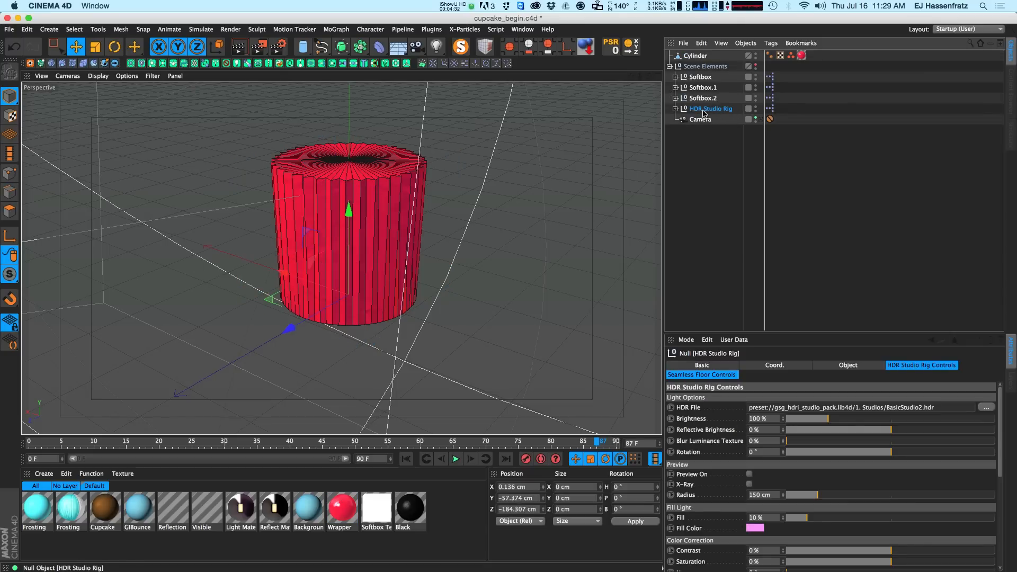
click(670, 67)
alt+drag(353, 309, 557, 202)
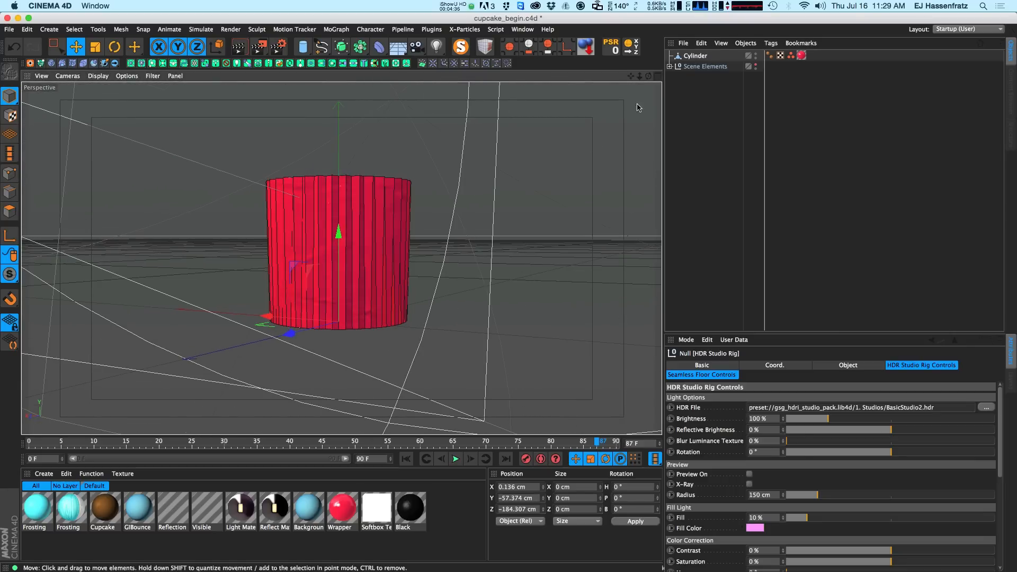
click(658, 76)
scroll(239, 344, up, 8)
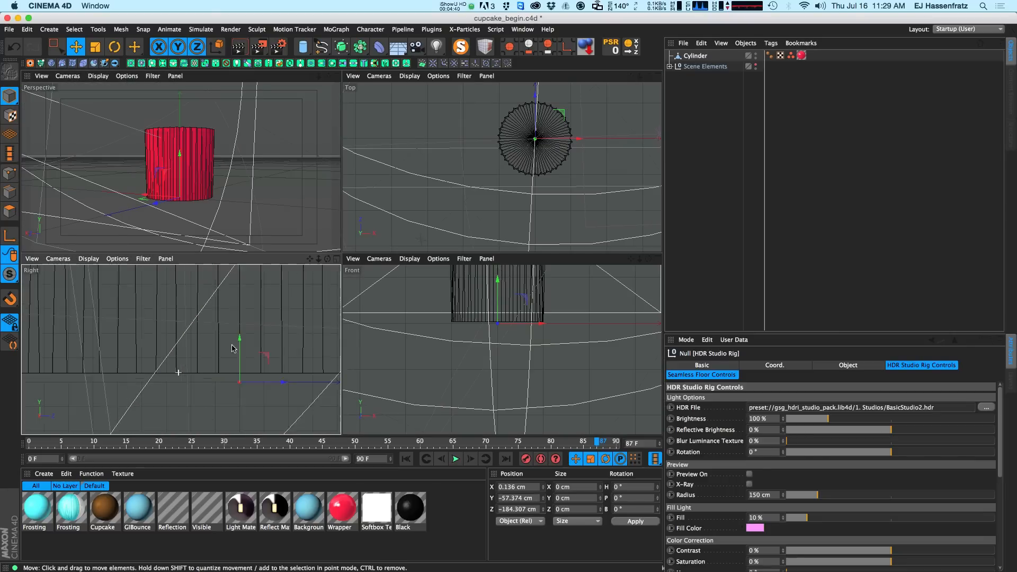
click(247, 364)
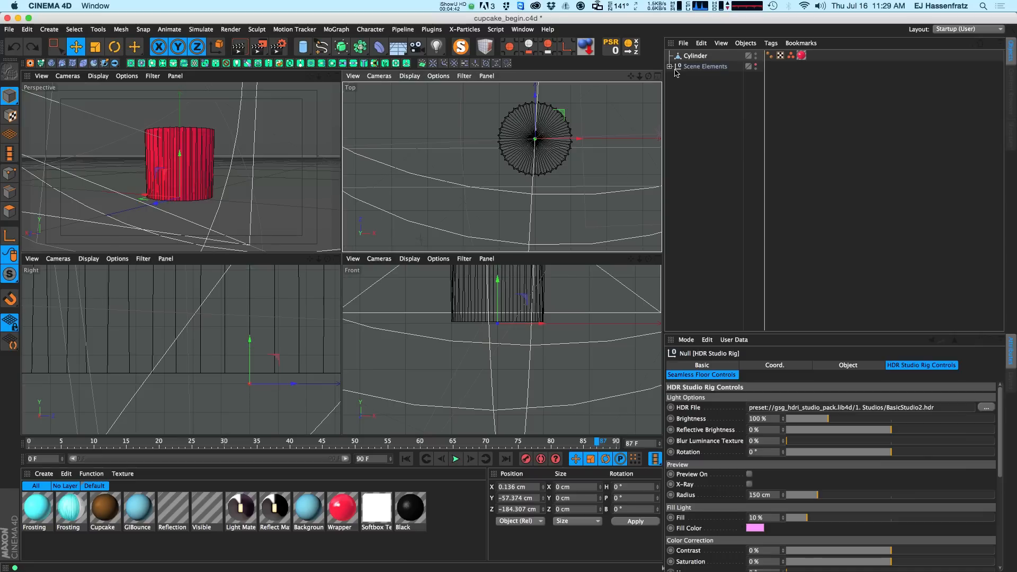
scroll(242, 351, down, 6)
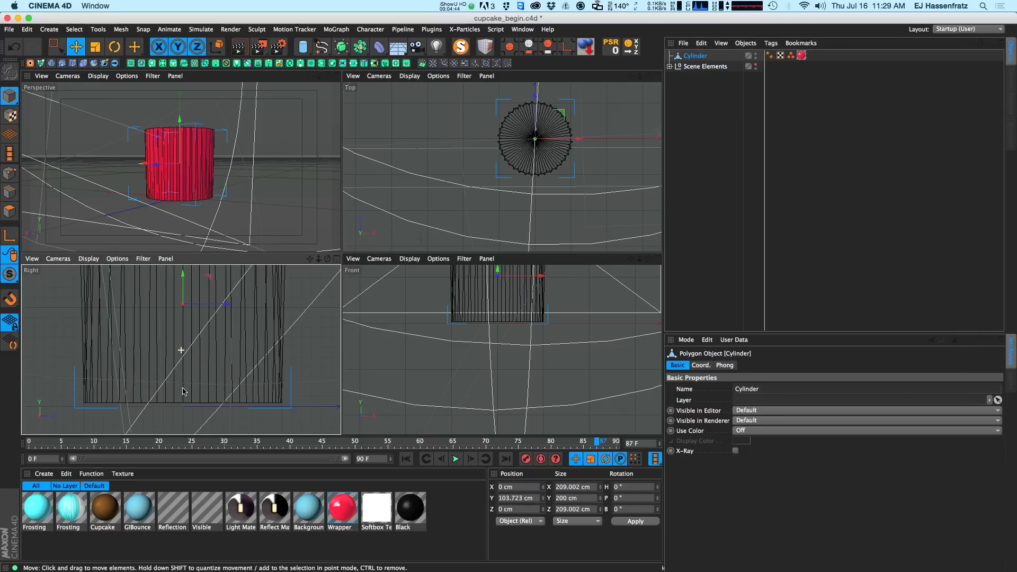
scroll(193, 297, up, 3)
drag(193, 284, 193, 291)
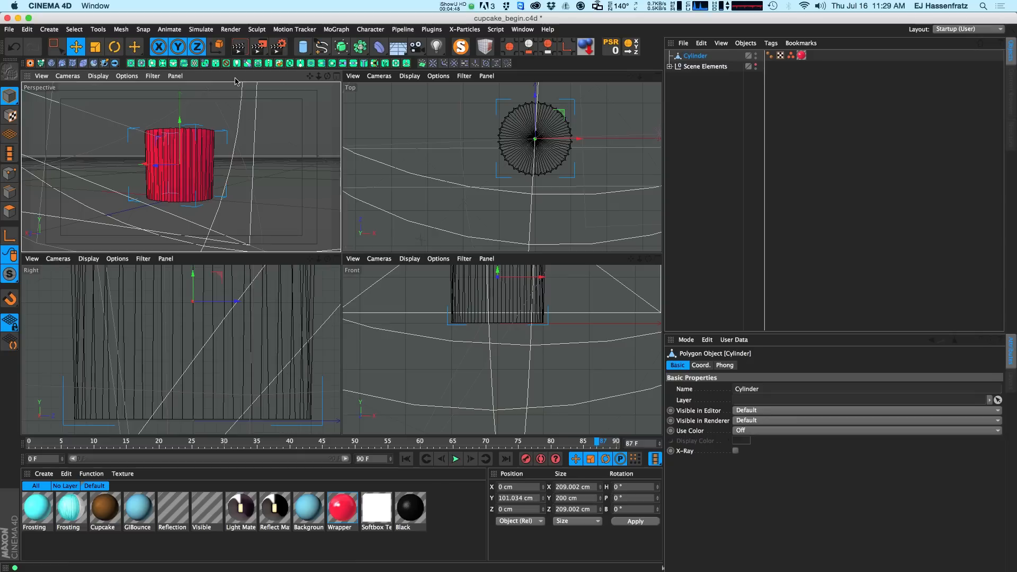
click(336, 76)
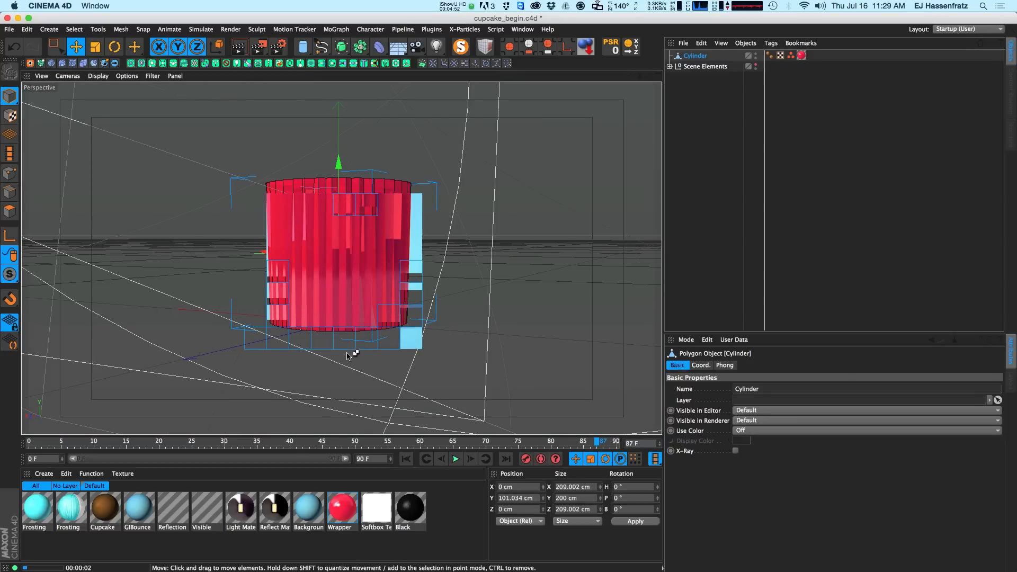
alt+drag(339, 329, 347, 300)
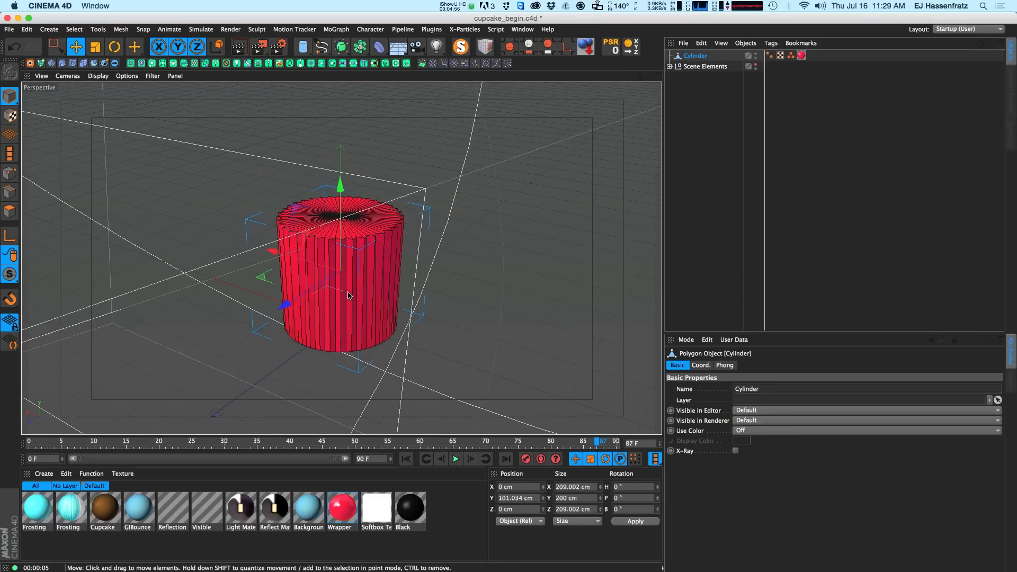
Step: In point mode, select all of the cylinder's top points in the Front view with Rectangle Selection
click(10, 173)
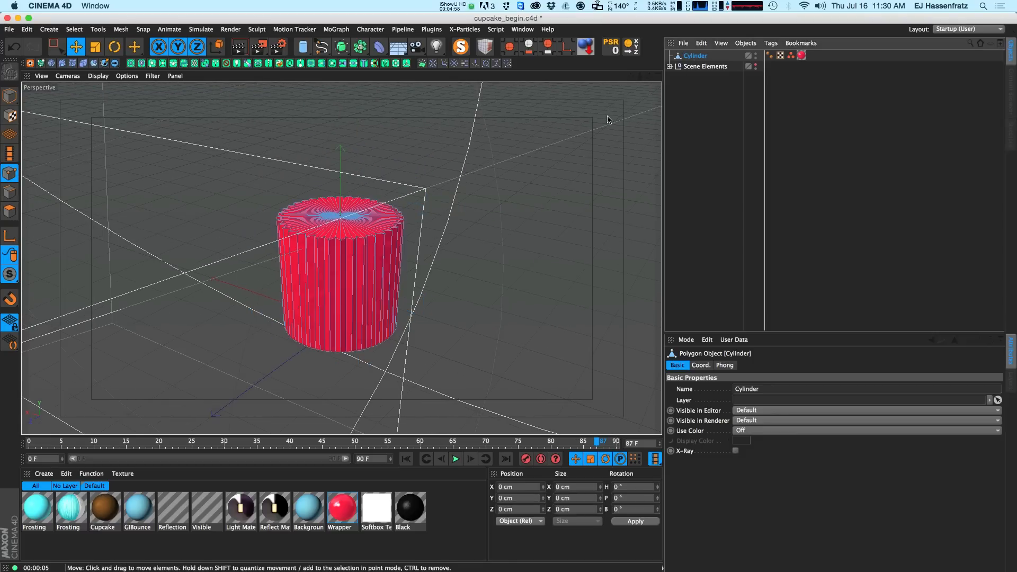
click(658, 77)
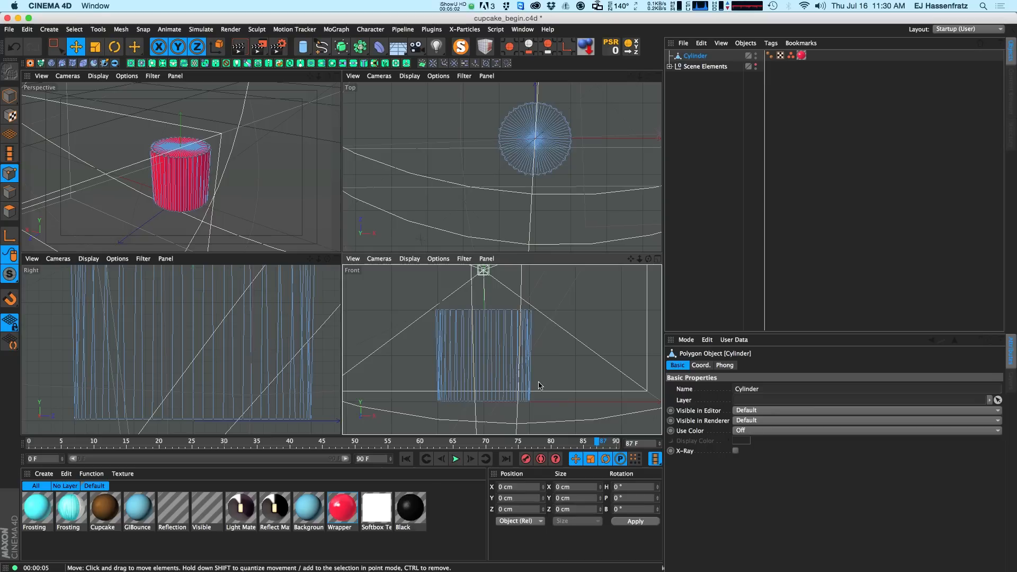
click(57, 48)
click(101, 80)
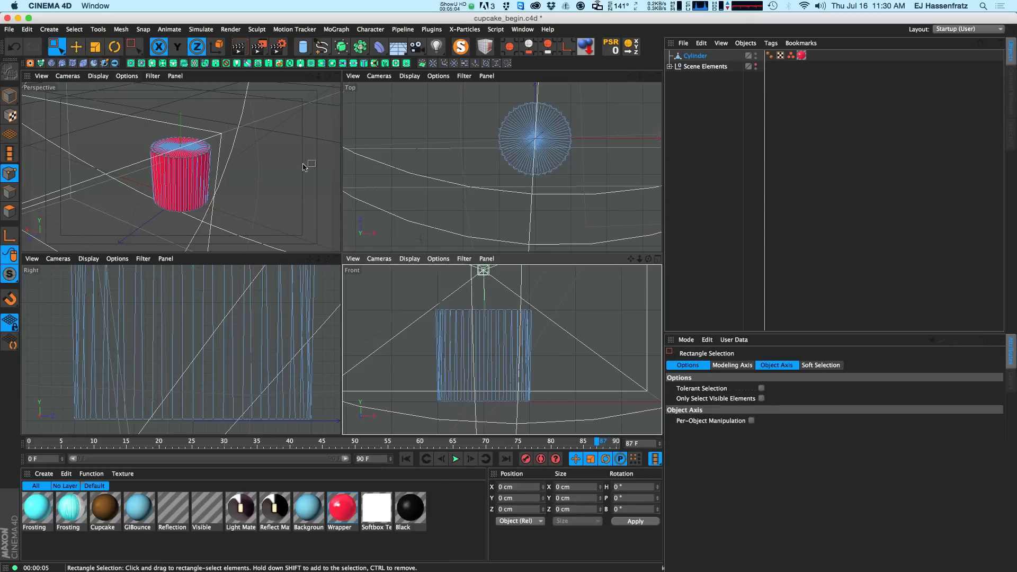
drag(410, 290, 567, 324)
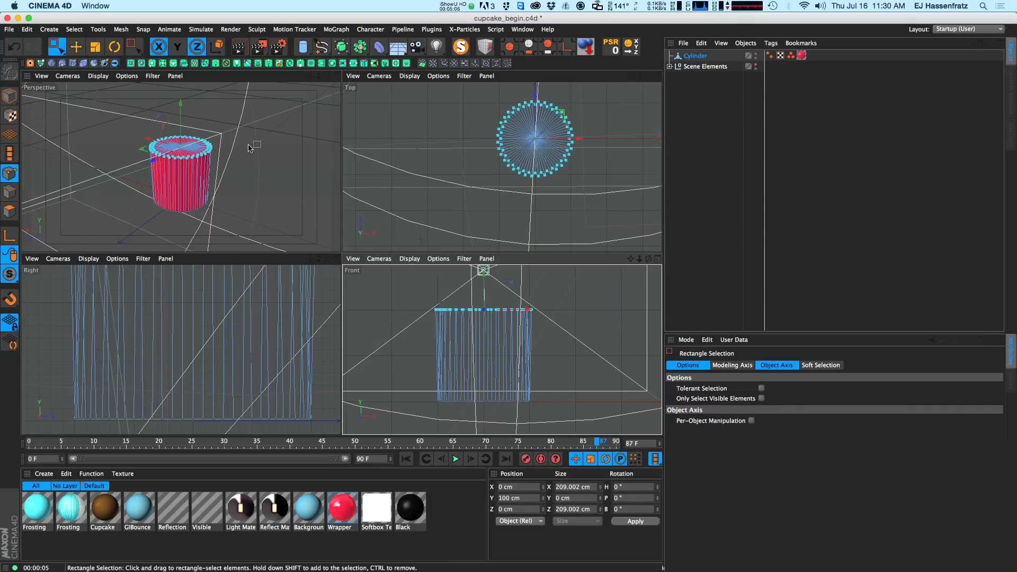
Step: Scale the top points outward to a diameter of about 292.6 cm, flaring the wrapper
key(t)
drag(214, 142, 415, 116)
key(0)
alt+drag(189, 186, 200, 165)
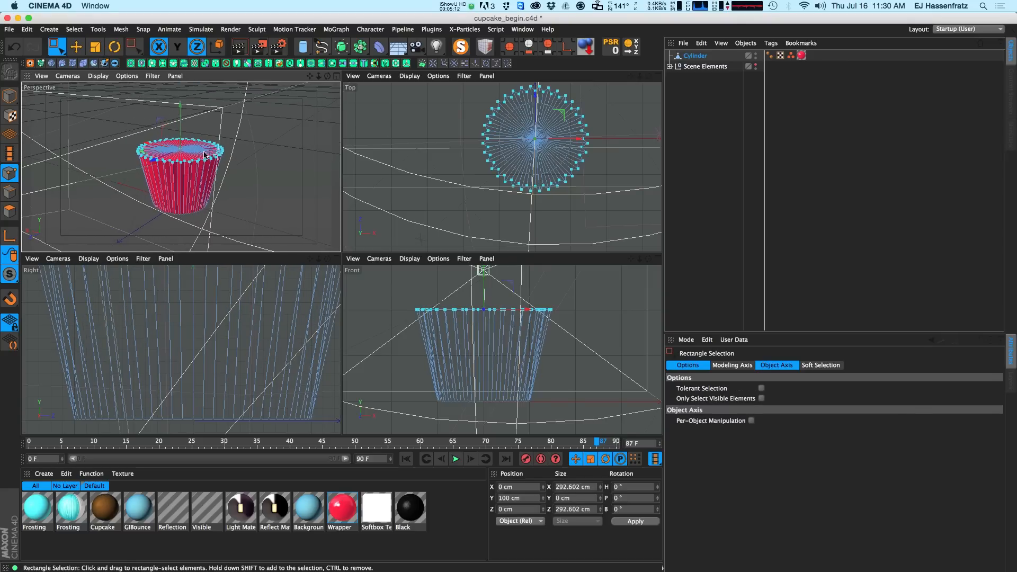
alt+drag(191, 213, 185, 212)
Step: Lower the wrapper's top points along Y to 70 cm to shorten it
click(76, 47)
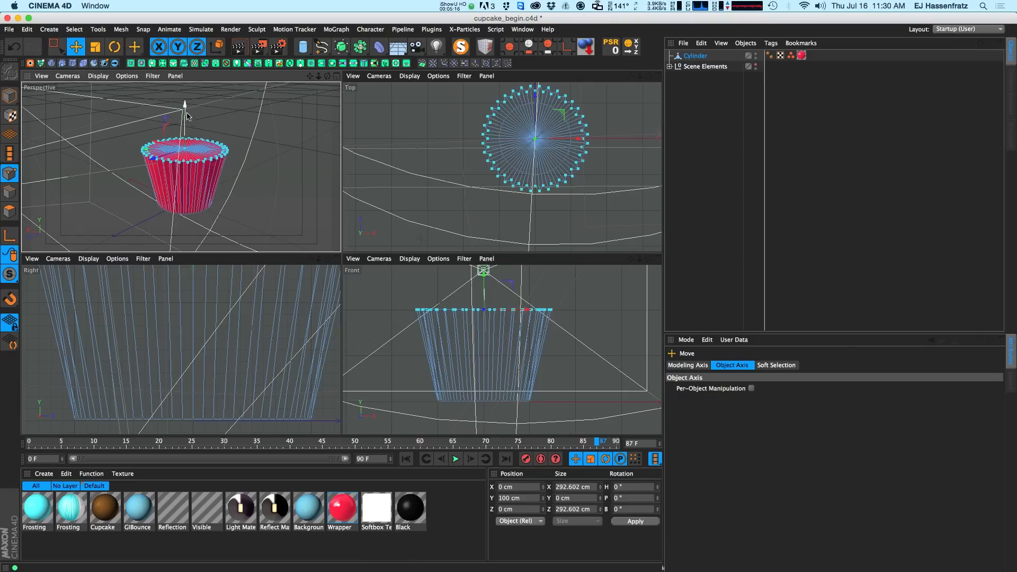
drag(185, 110, 182, 123)
alt+drag(164, 196, 194, 183)
middle_click(325, 88)
alt+drag(331, 340, 340, 313)
Step: In polygon mode, select the cylinder's top cap with Phong Break Selection and delete it to open the wrapper
click(9, 211)
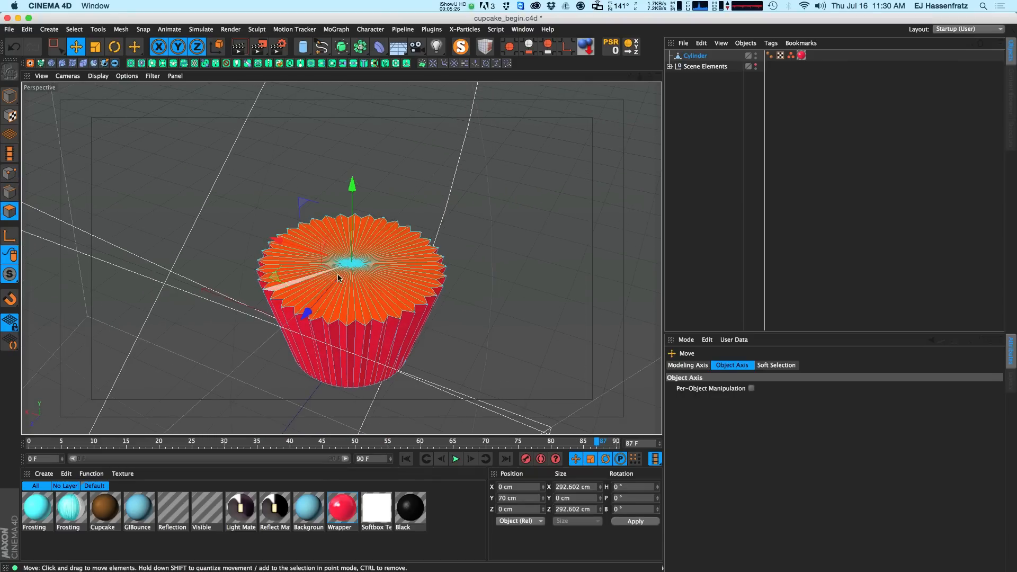
click(496, 223)
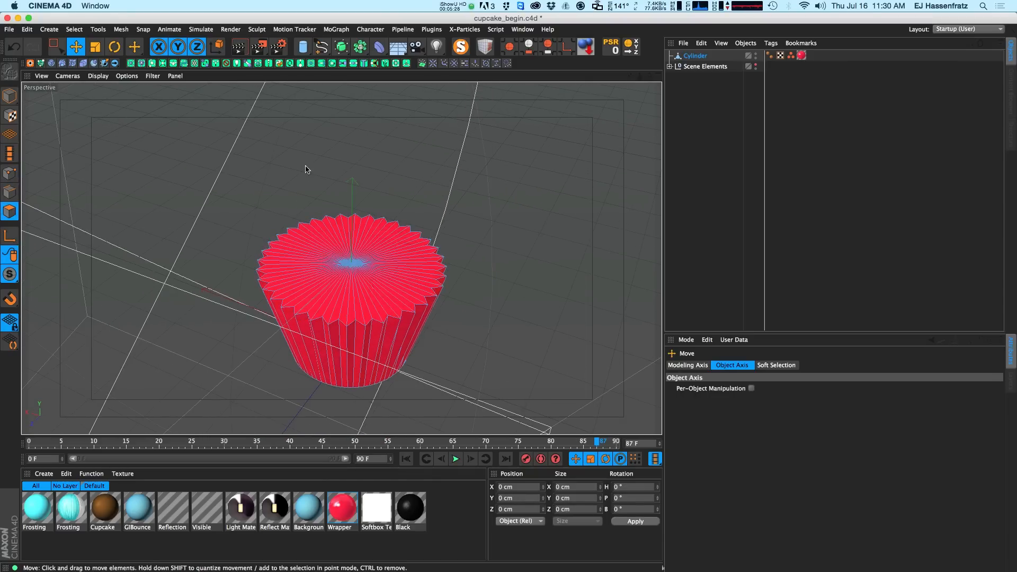
click(74, 30)
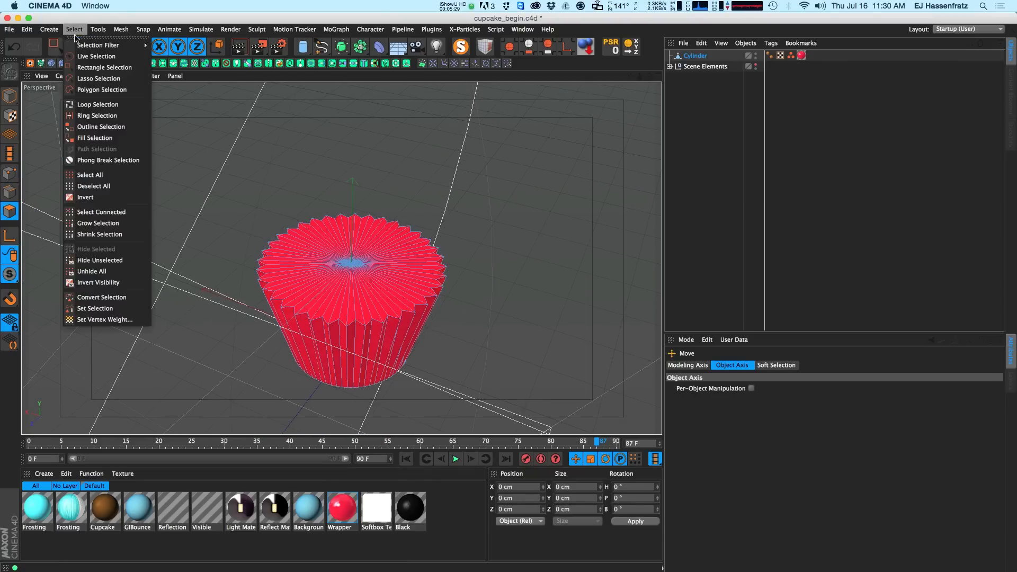
click(127, 160)
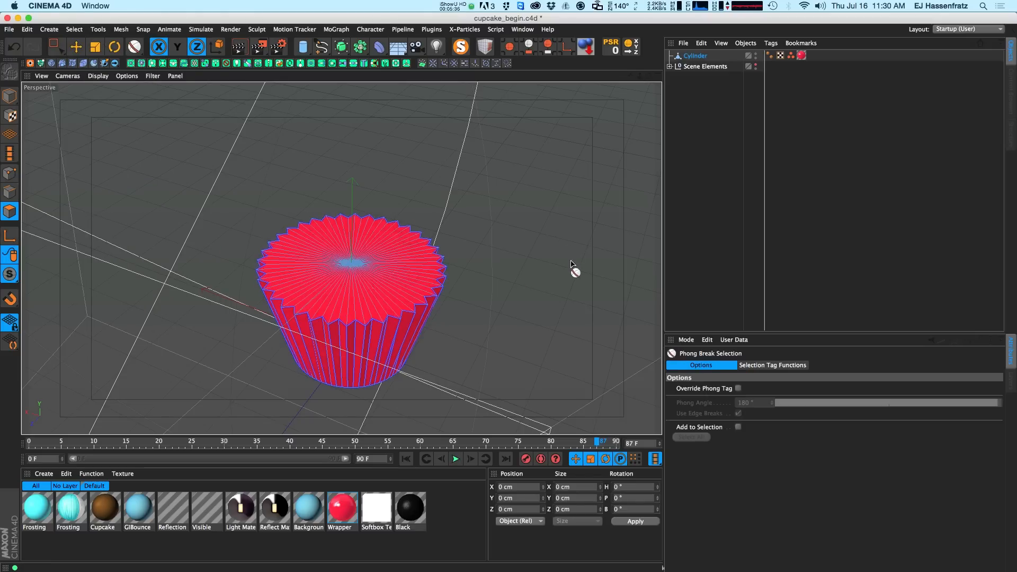
click(399, 278)
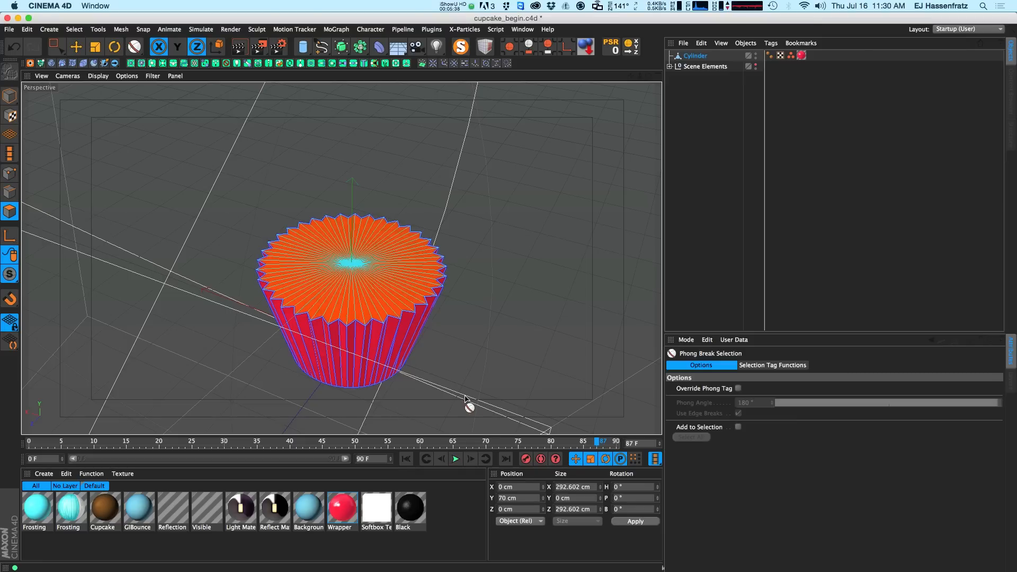
key(Delete)
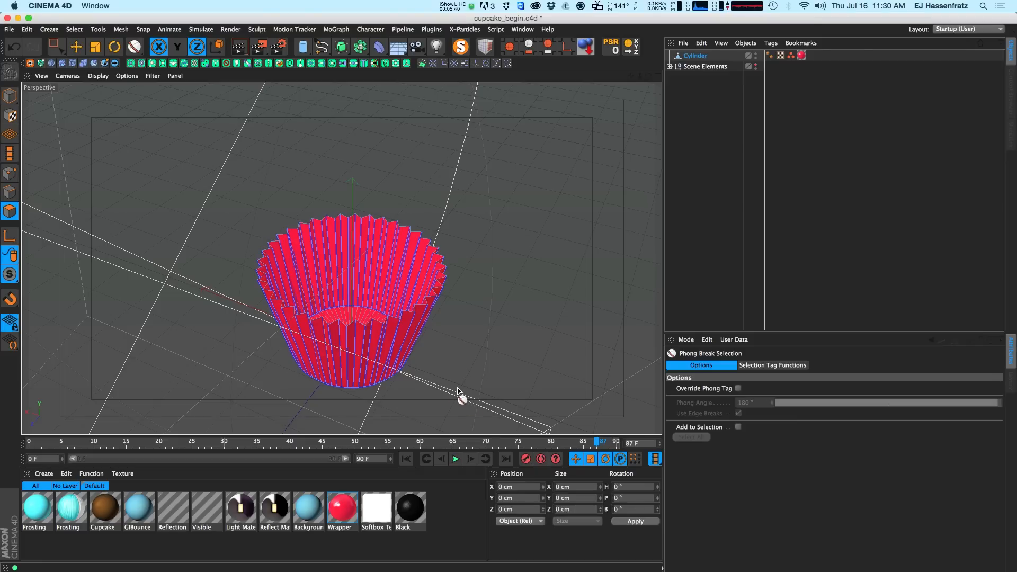
Step: Rename the cylinder object as Wrapper and deselect it
key(e)
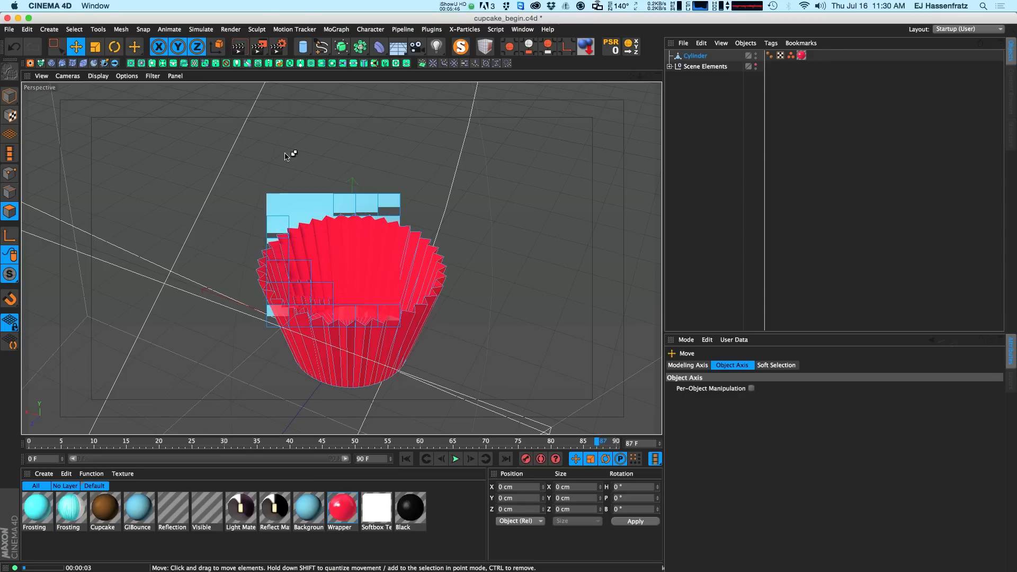
click(700, 55)
key(Return)
click(715, 258)
mouse_move(335, 318)
alt+mouse_down()
mouse_move(344, 304)
mouse_move(321, 307)
alt+mouse_up()
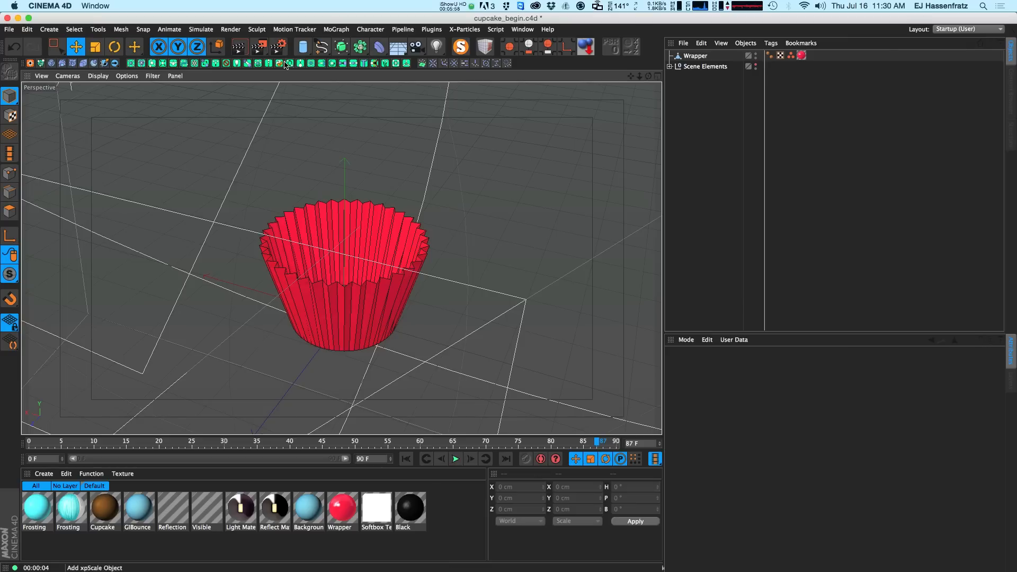
Step: Add a cube primitive and raise it to Y about 170 cm above the wrapper
click(305, 50)
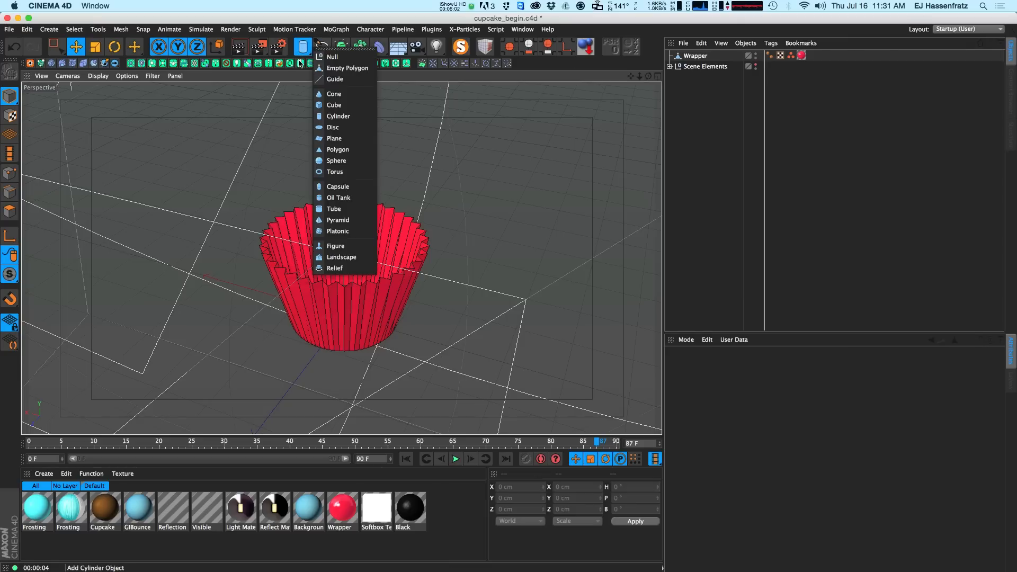
click(334, 105)
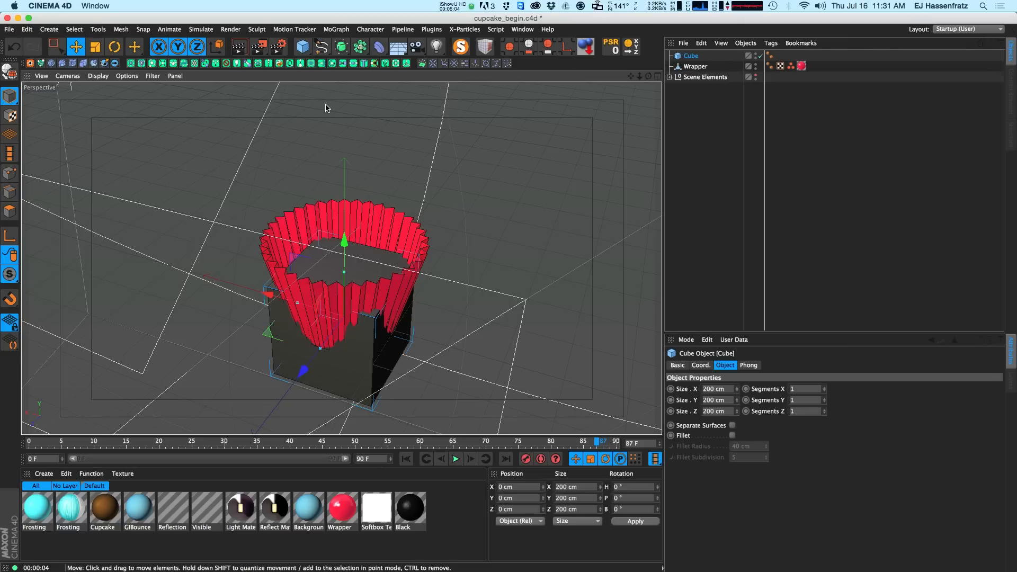
drag(342, 237, 348, 174)
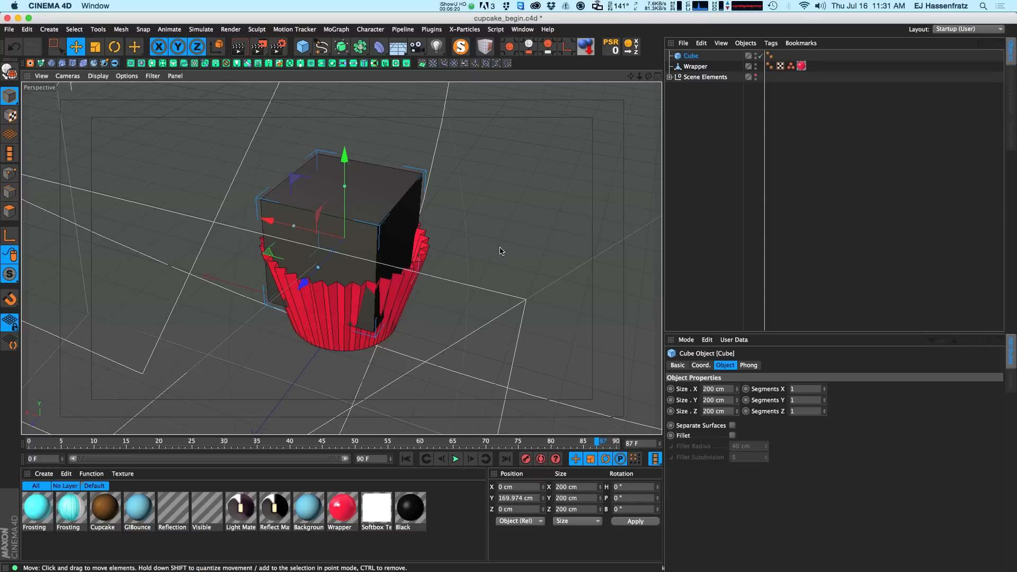
Step: Add a Subdivision Surface and make the cube its child
drag(342, 49, 366, 70)
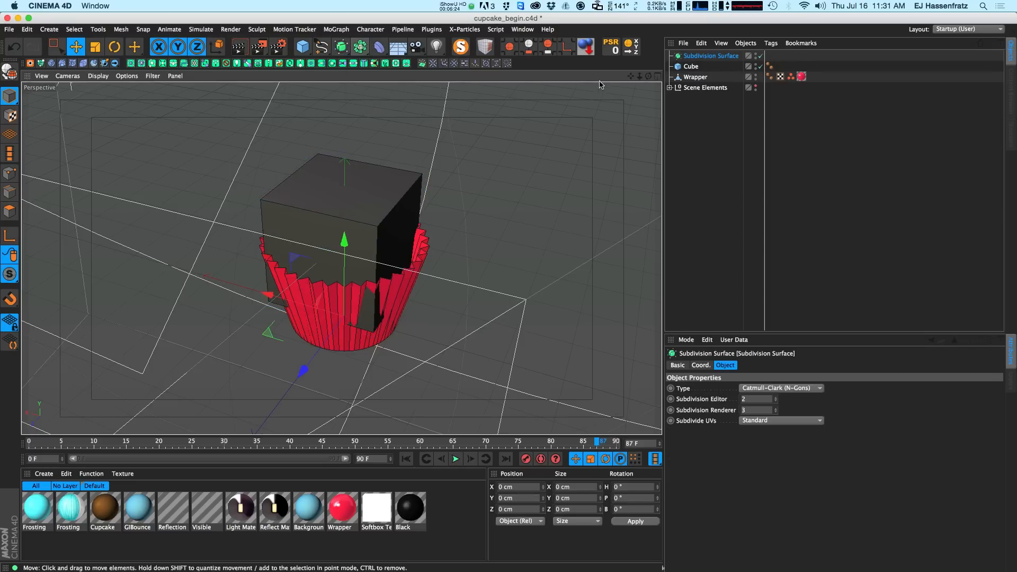
drag(691, 69, 716, 58)
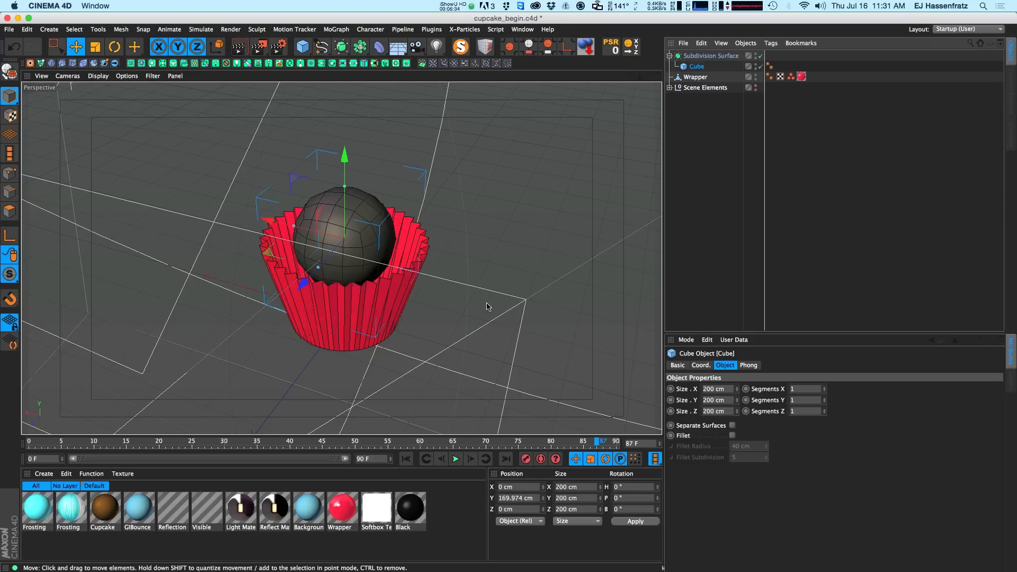
click(711, 56)
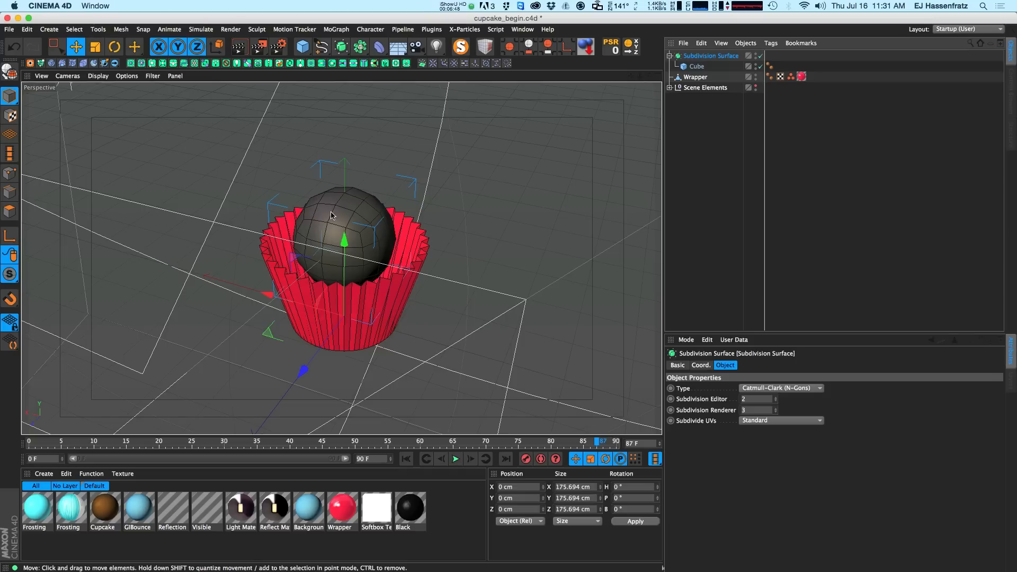
Step: Set the cube's Y segments to 4 and leave the cube selected
click(697, 67)
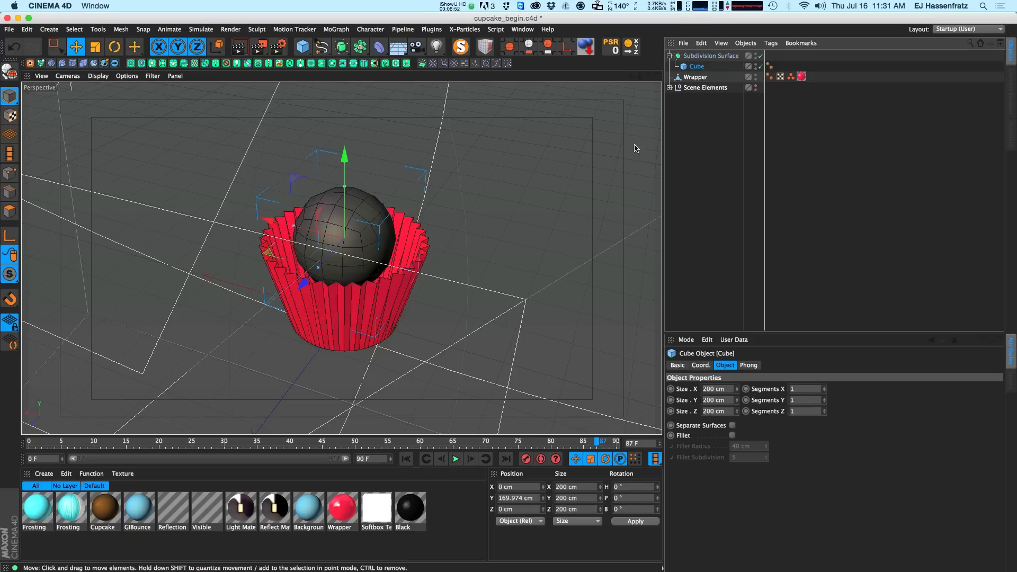
click(825, 399)
click(825, 399)
click(825, 399)
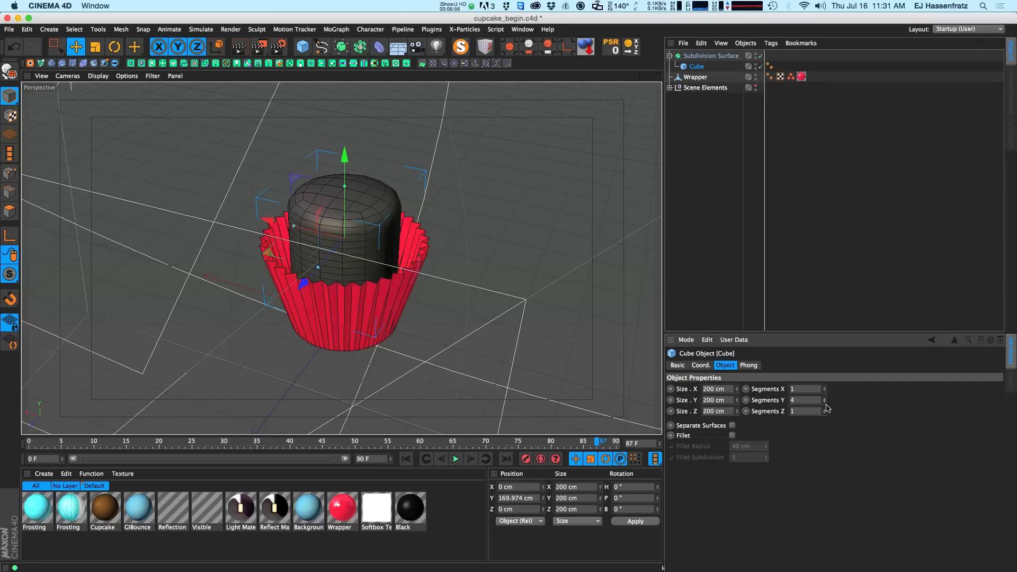
click(712, 57)
click(697, 67)
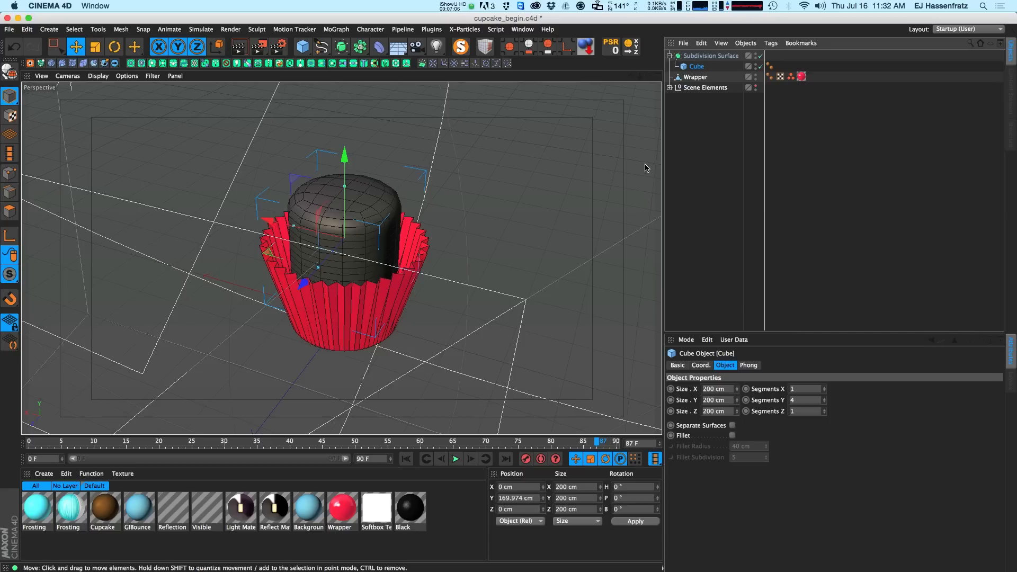
Step: Convert the cube into an editable polygon object
key(c)
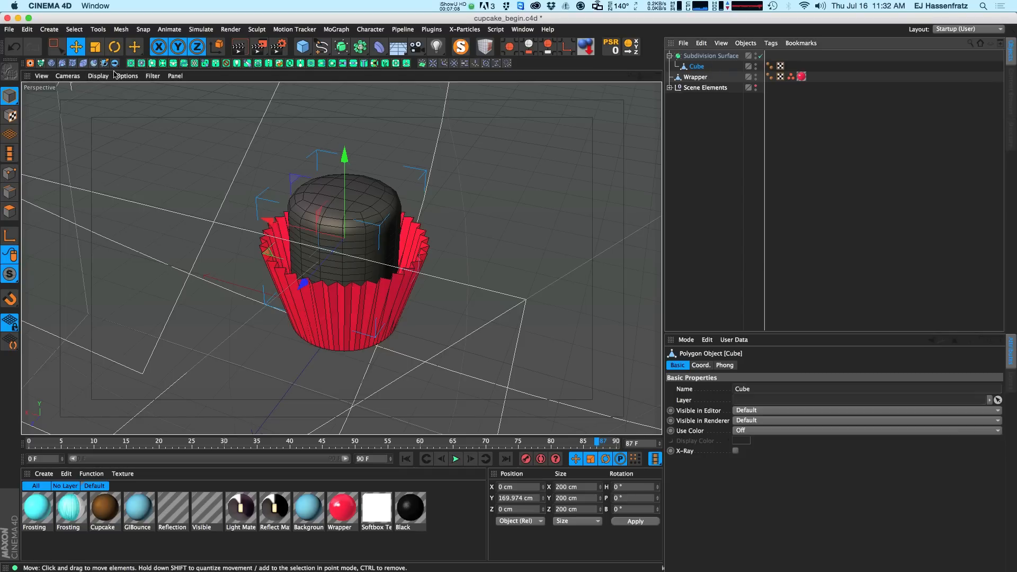
click(12, 211)
mouse_move(297, 228)
mouse_down()
mouse_move(362, 271)
mouse_move(297, 241)
mouse_move(265, 263)
mouse_move(198, 262)
mouse_move(349, 246)
mouse_up()
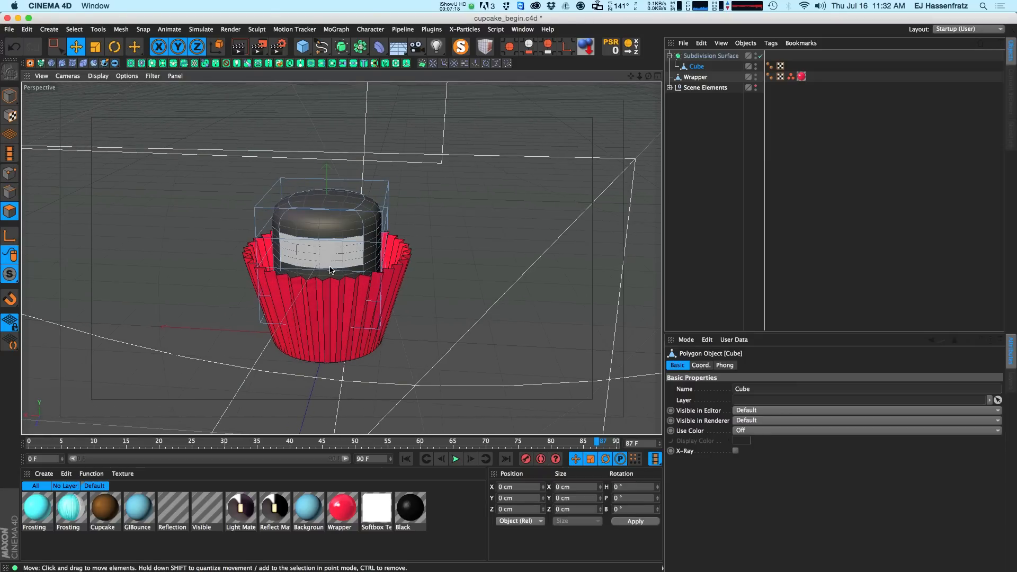
Step: In model mode, scale the cube to 240 cm wide and about 255 cm tall, and lower it to Y about 112.5 cm inside the wrapper
click(9, 96)
click(45, 116)
drag(10, 101, 47, 114)
key(t)
drag(394, 218, 449, 193)
key(e)
alt+drag(366, 243, 317, 242)
drag(335, 195, 334, 231)
alt+drag(319, 255, 334, 215)
key(t)
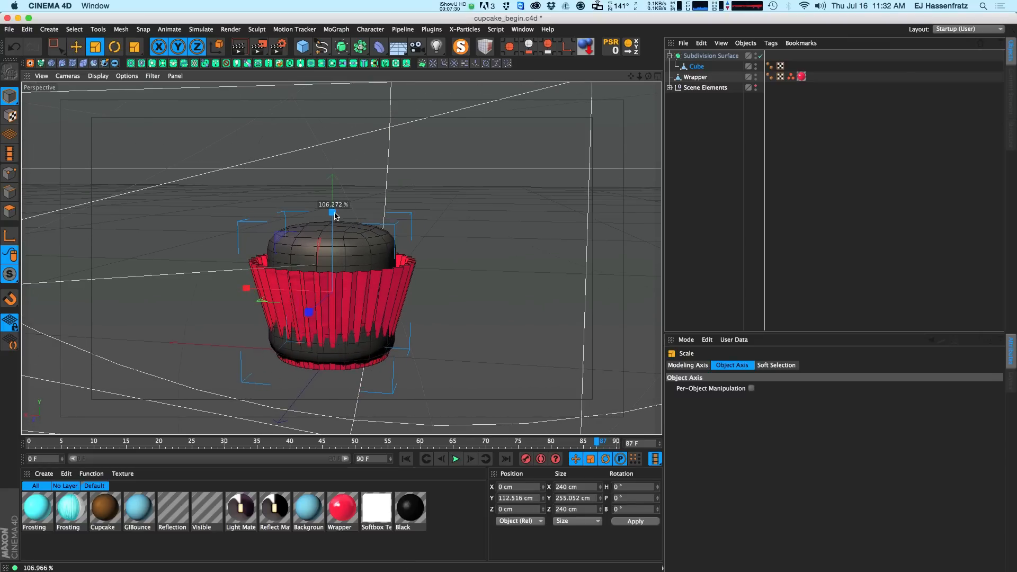
key(e)
click(695, 67)
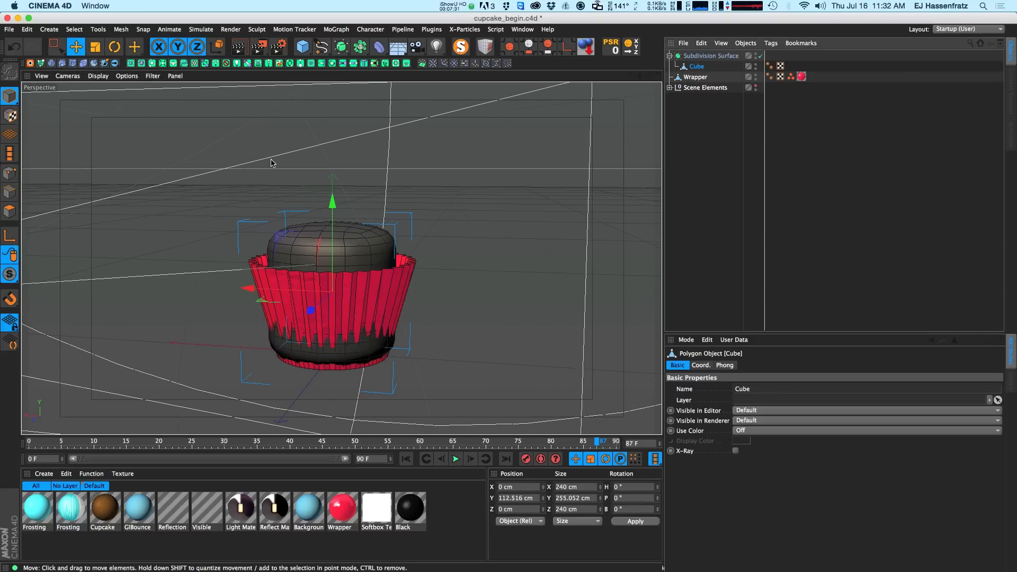
Step: Select the cube's lowest polygon ring with Loop Selection and scale it down to 192 cm wide so it fits inside the wrapper's base
click(10, 211)
right_click(312, 354)
click(339, 368)
click(323, 354)
click(658, 77)
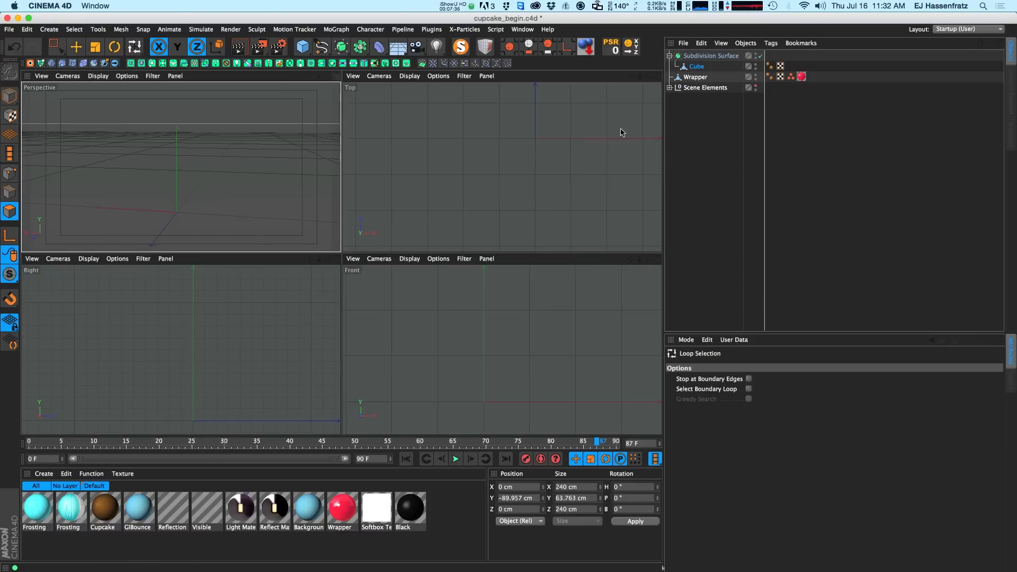
alt+right_drag(218, 371, 171, 394)
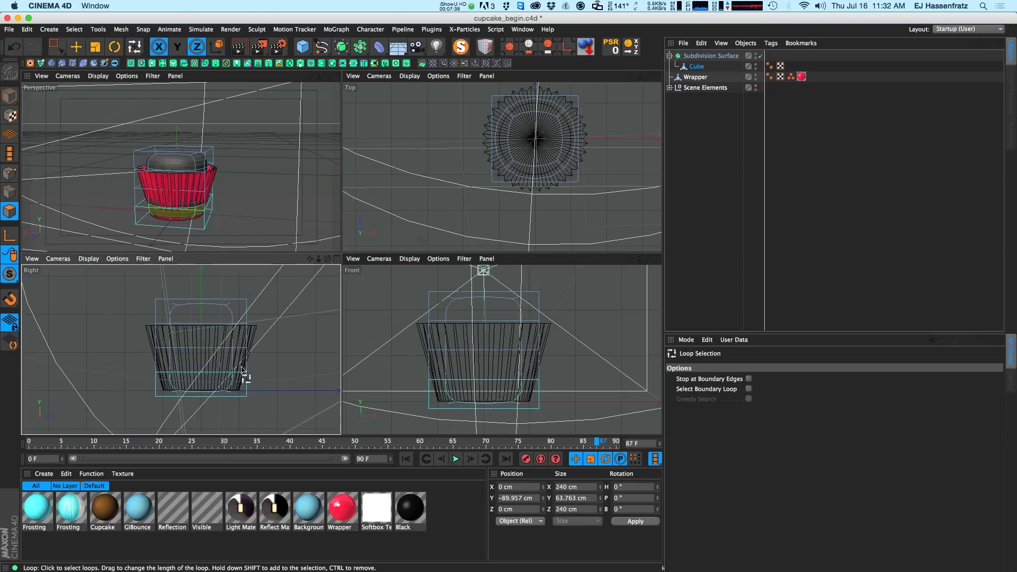
scroll(236, 387, up, 2)
alt+middle_drag(248, 381, 244, 399)
key(t)
drag(268, 365, 188, 376)
key(space)
key(e)
alt+drag(208, 236, 202, 168)
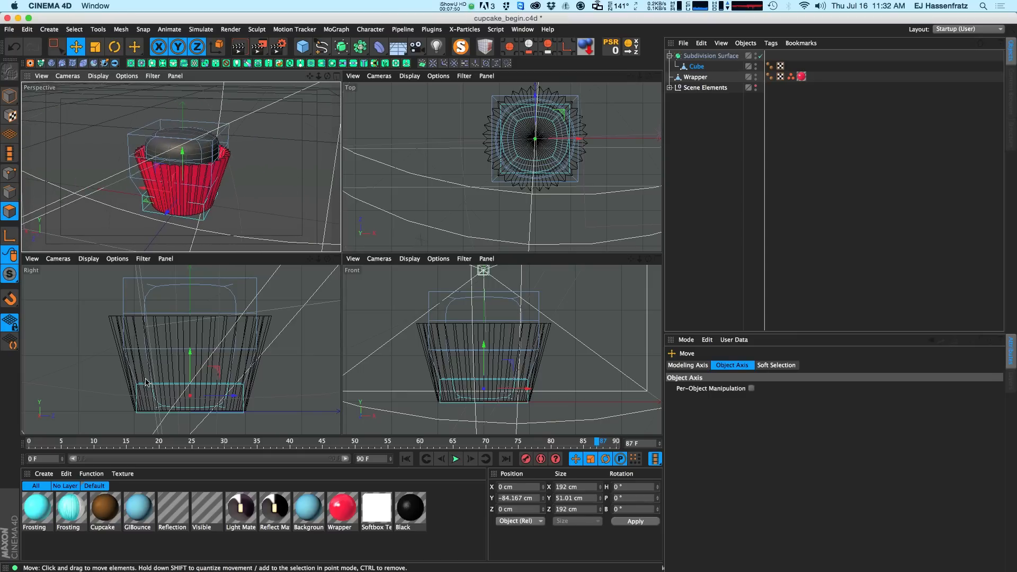
Step: Select the cube's two upper polygon loops and top faces, scale them to about 278 cm wide and place them at Y 73 cm
key(u)
key(l)
click(141, 340)
shift+click(141, 309)
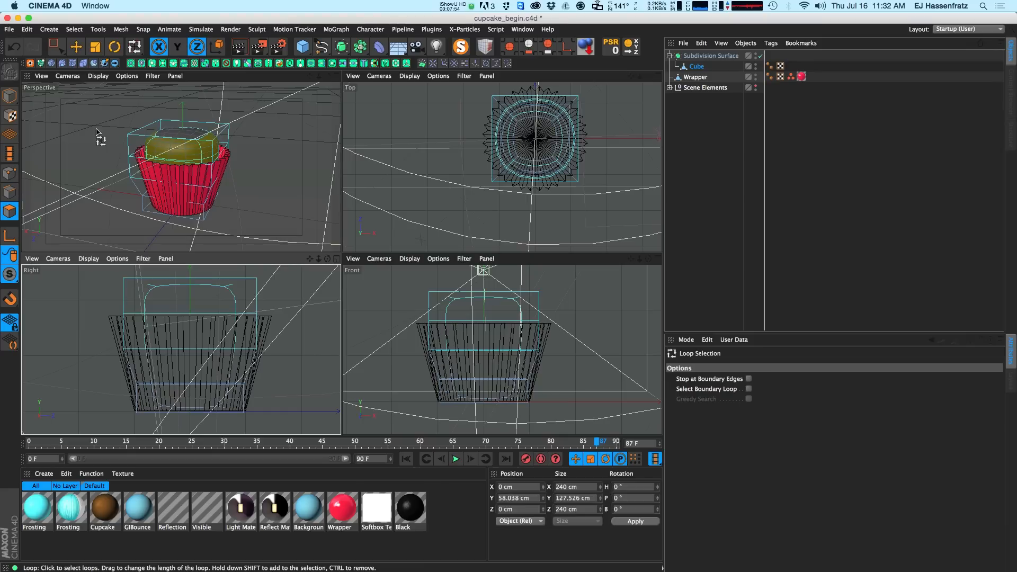
drag(57, 46, 79, 64)
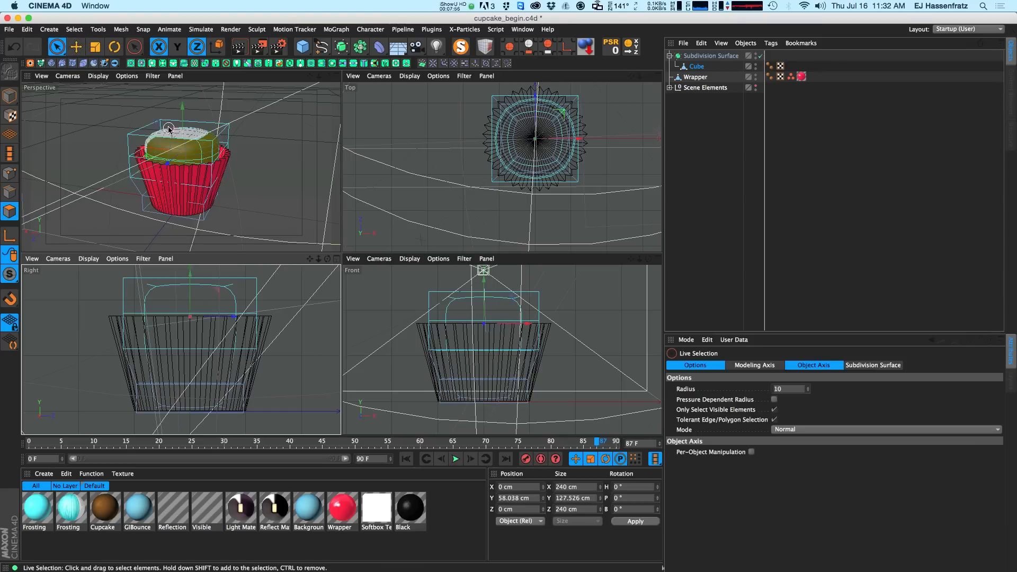
key(t)
mouse_move(169, 305)
mouse_down()
mouse_move(181, 303)
mouse_move(179, 291)
mouse_up()
key(e)
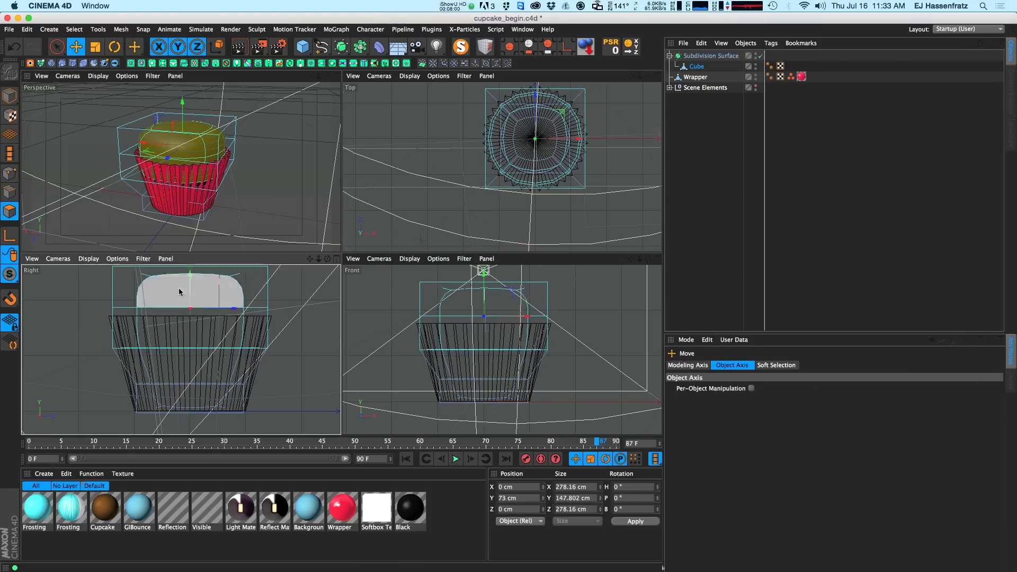
Step: Loop-select the cube's polygon ring at the wrapper's rim, scale it in to about 255 cm wide, and clear the selection
key(u)
key(l)
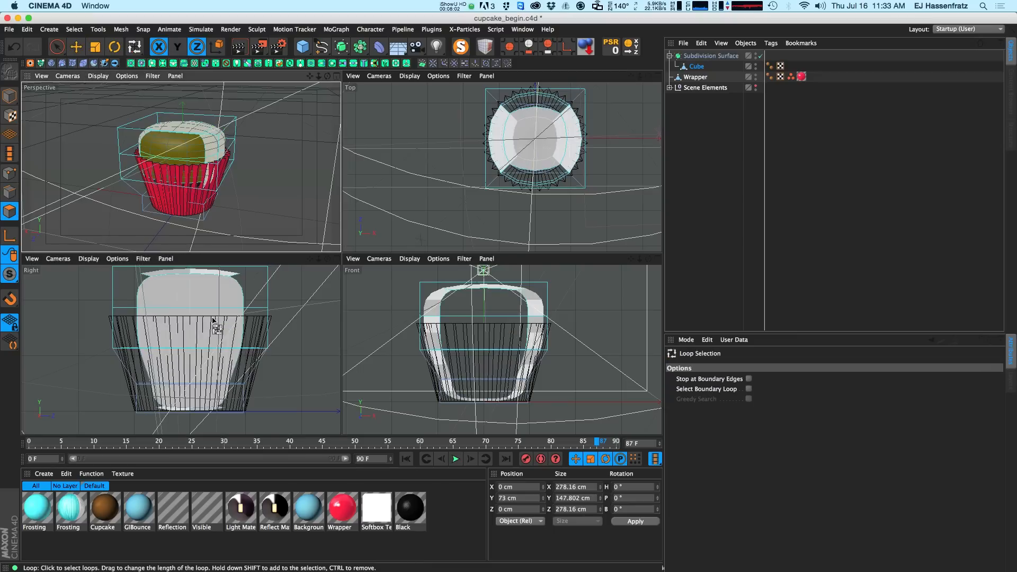
click(256, 326)
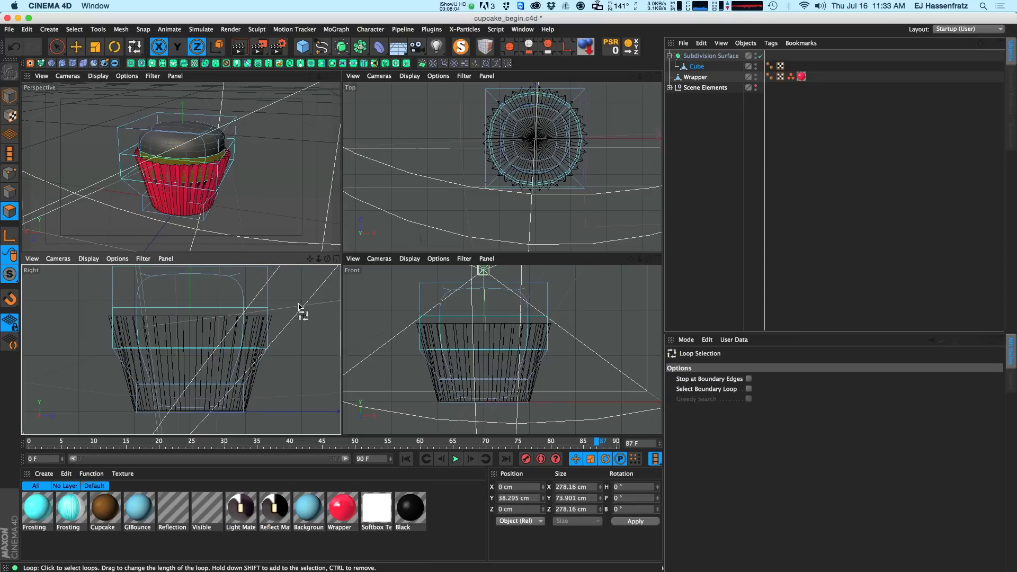
key(t)
drag(300, 310, 273, 311)
key(u)
key(l)
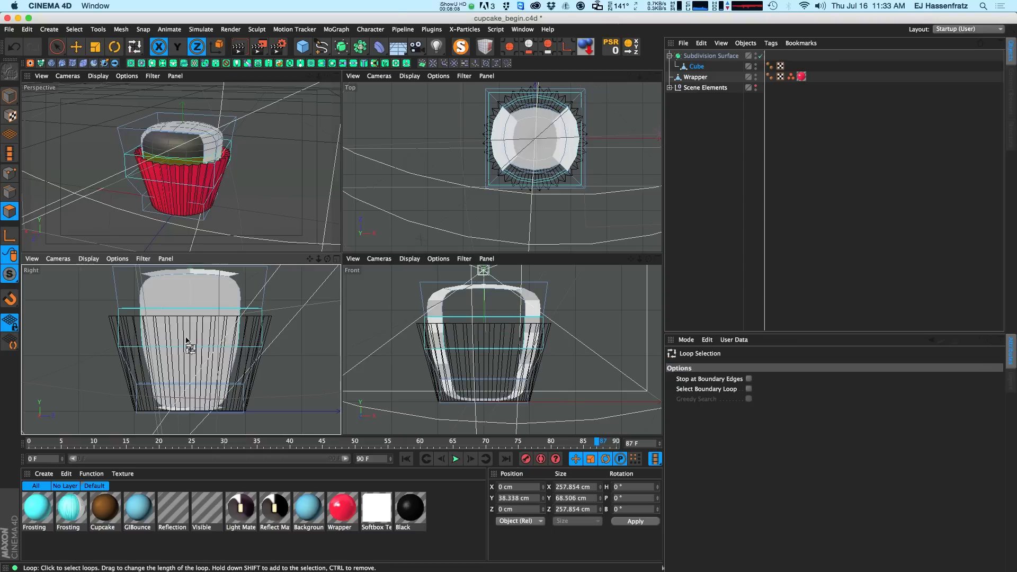
key(t)
drag(295, 318, 288, 319)
key(space)
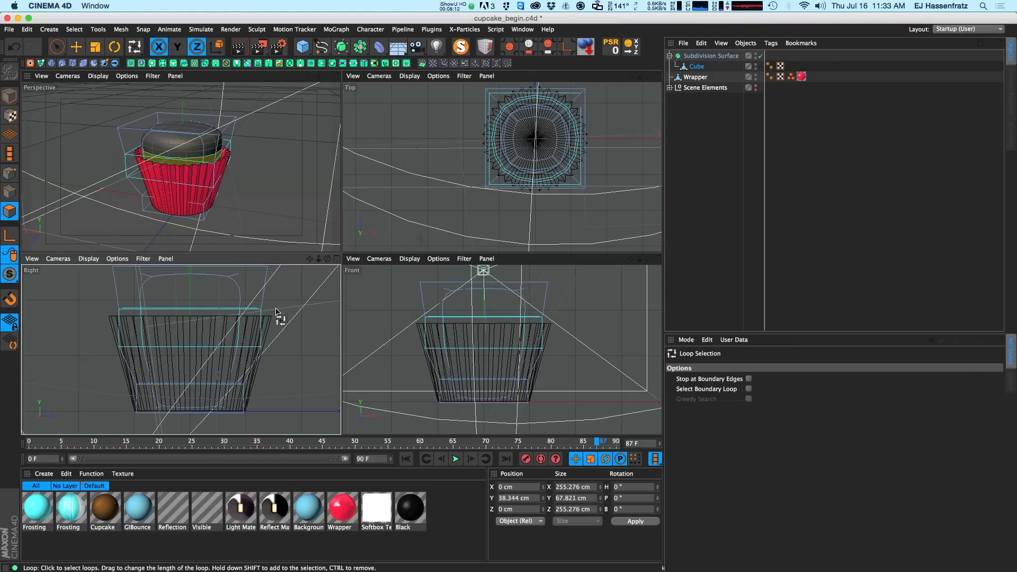
click(76, 47)
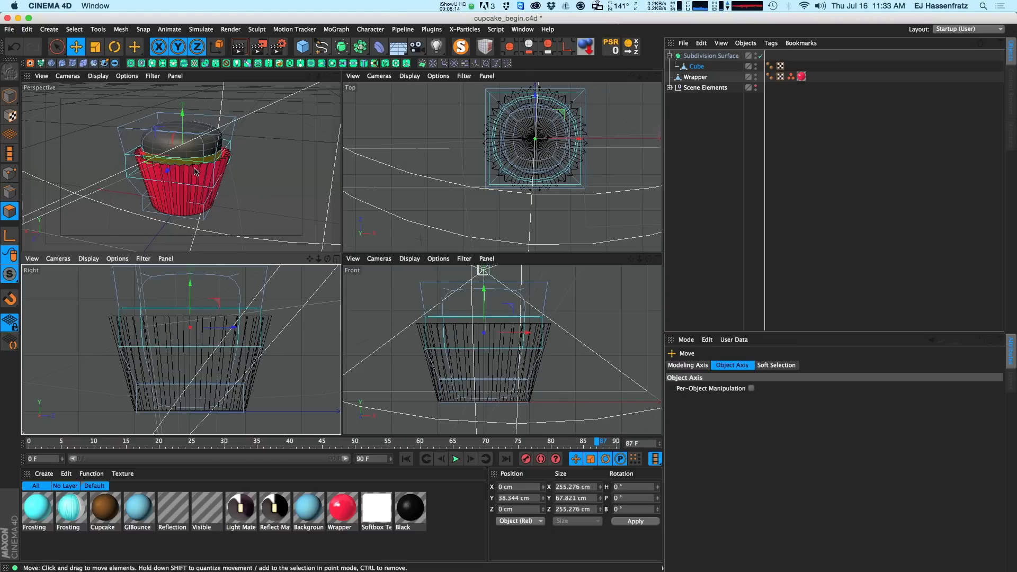
scroll(197, 170, up, 4)
alt+drag(197, 171, 215, 148)
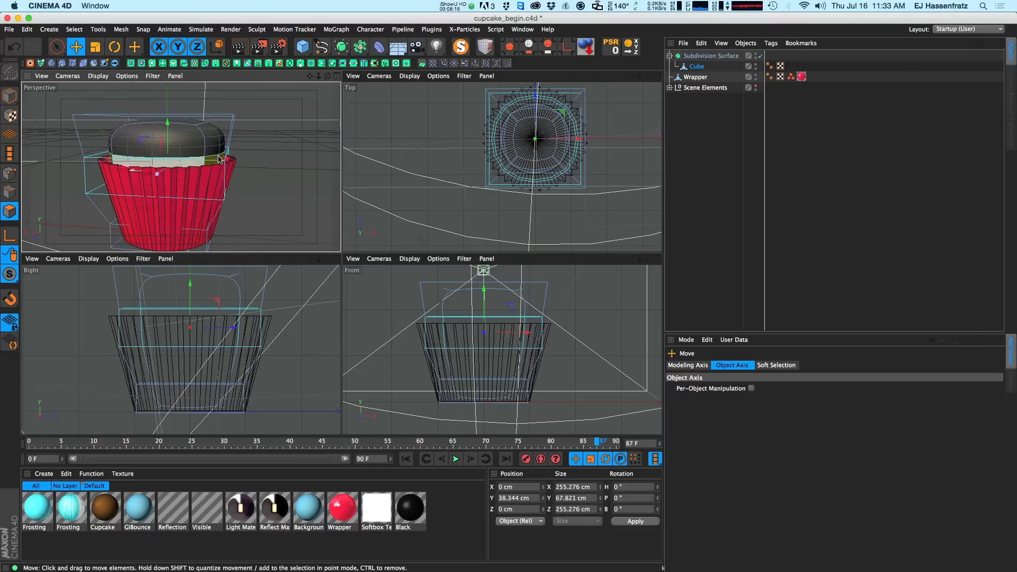
click(286, 161)
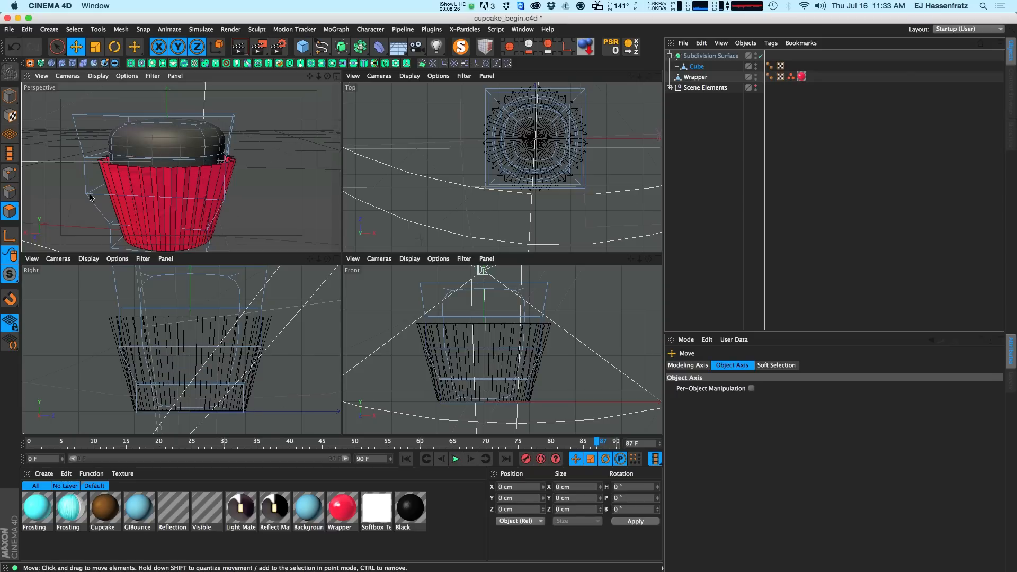
alt+drag(214, 233, 174, 193)
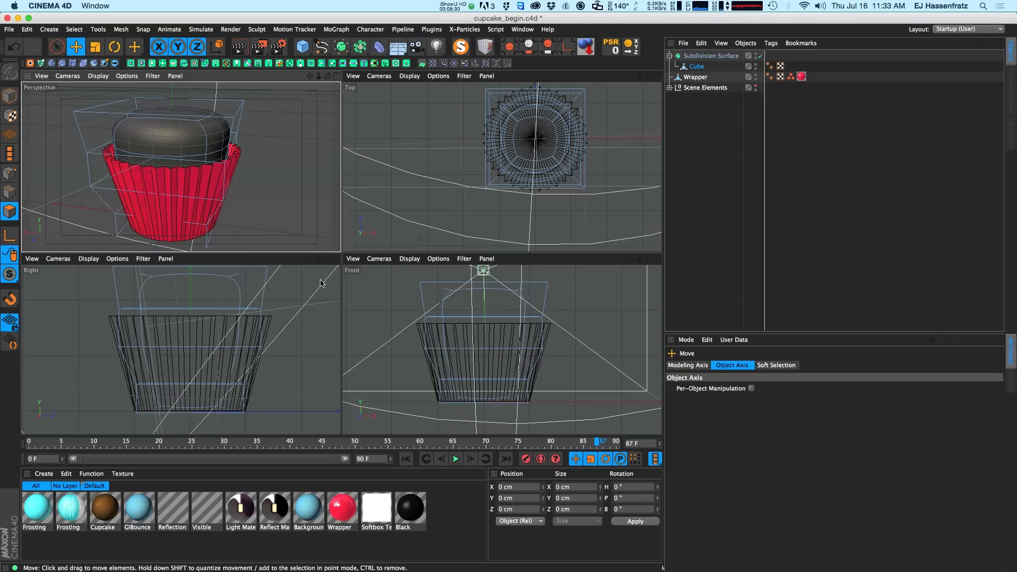
Step: In edge mode, use the Knife in Loop mode to cut an edge loop around the cube above the wrapper's rim
key(k)
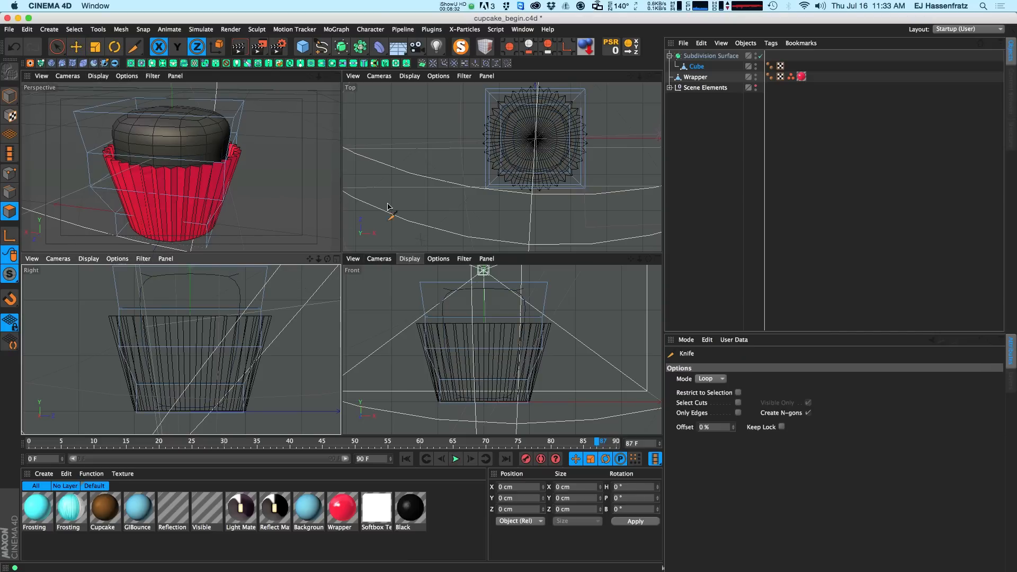
click(710, 379)
click(706, 422)
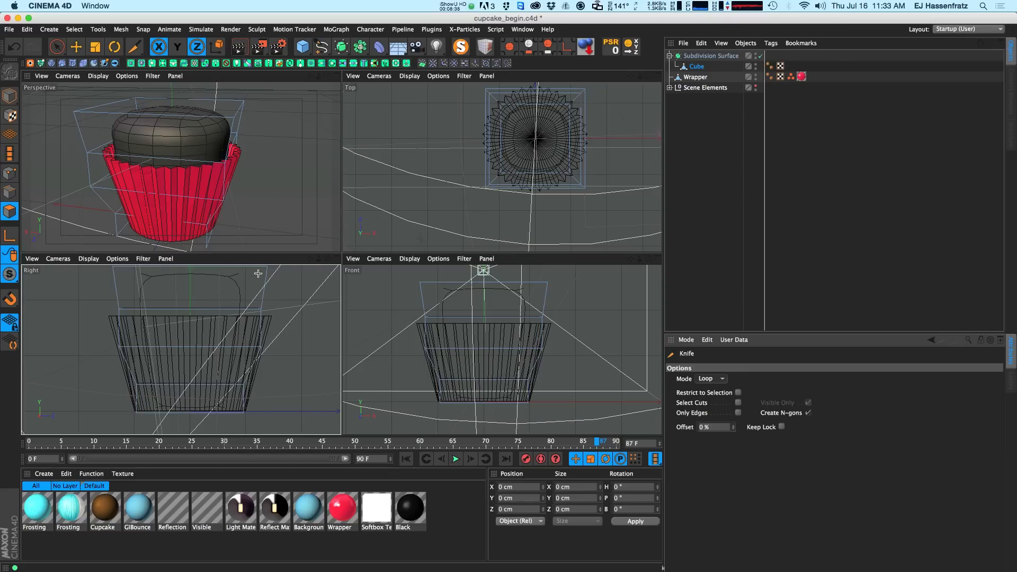
click(9, 192)
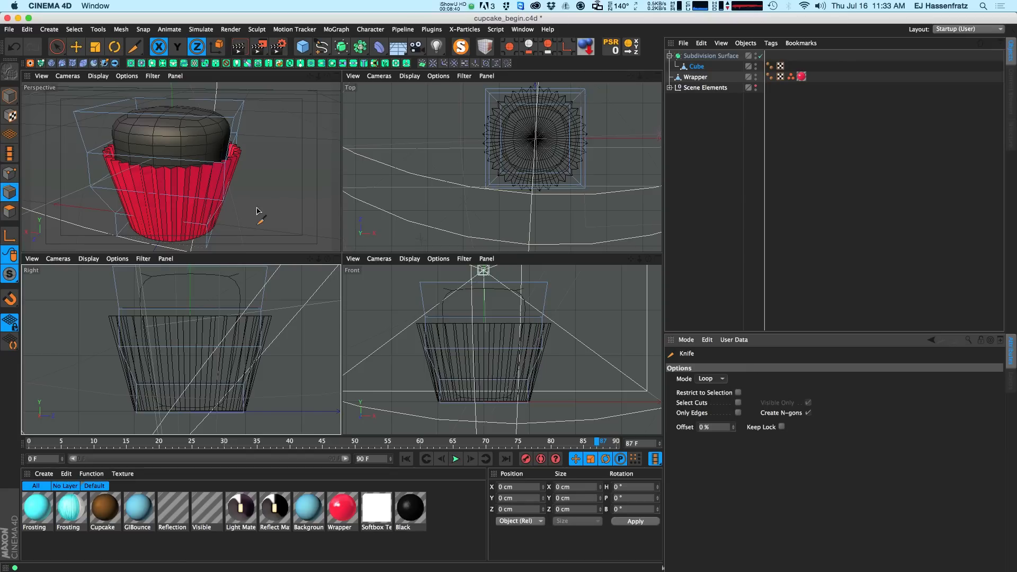
click(682, 68)
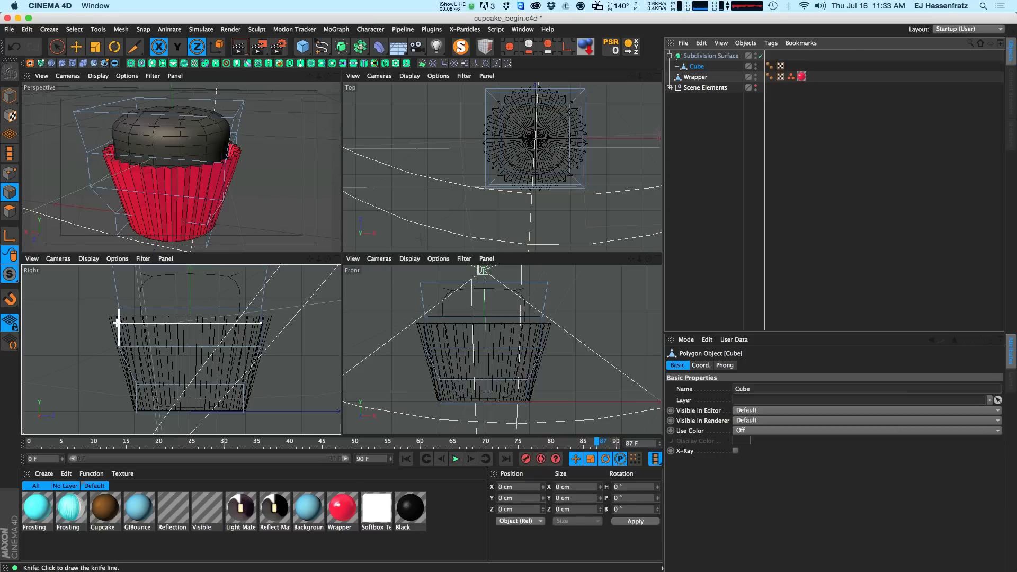
click(114, 297)
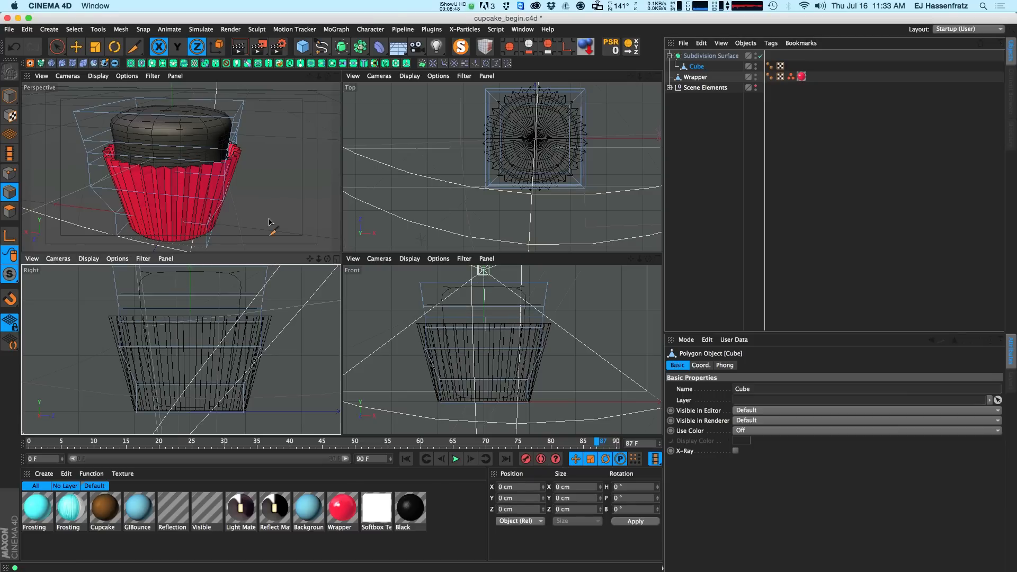
Step: Loop-select the cube's edge loop just above the wrapper's rim in edge mode and scale it out to about 346 cm wide
click(10, 210)
key(space)
key(u)
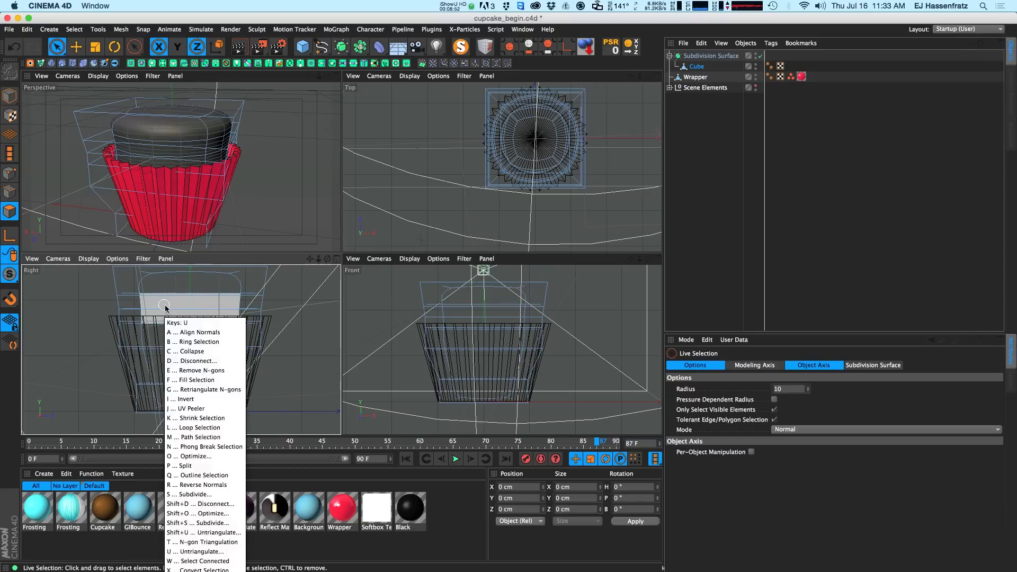
key(l)
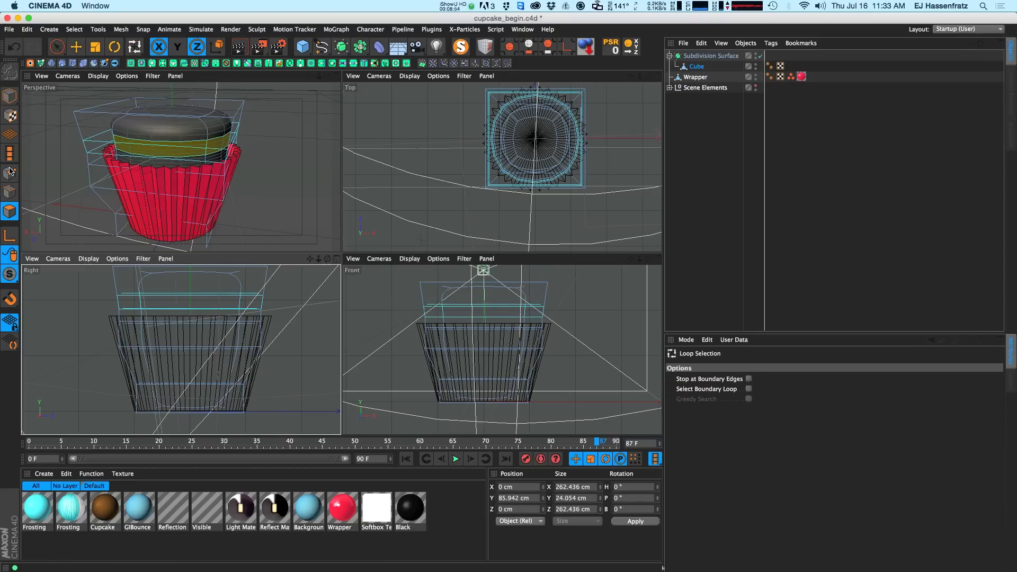
click(9, 192)
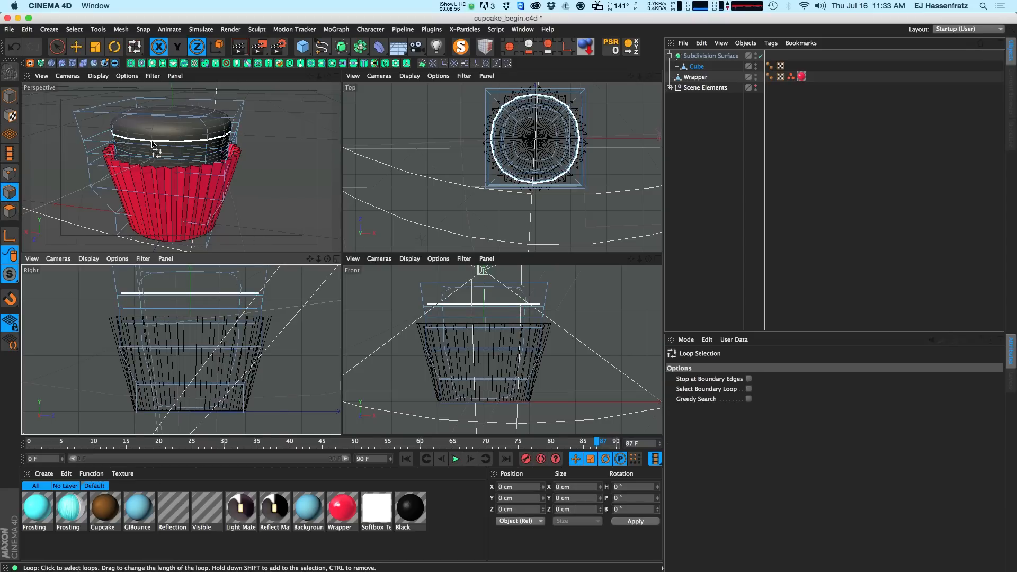
click(152, 159)
key(t)
drag(186, 198, 276, 179)
key(u)
key(l)
alt+drag(188, 192, 270, 175)
click(204, 185)
click(193, 158)
key(t)
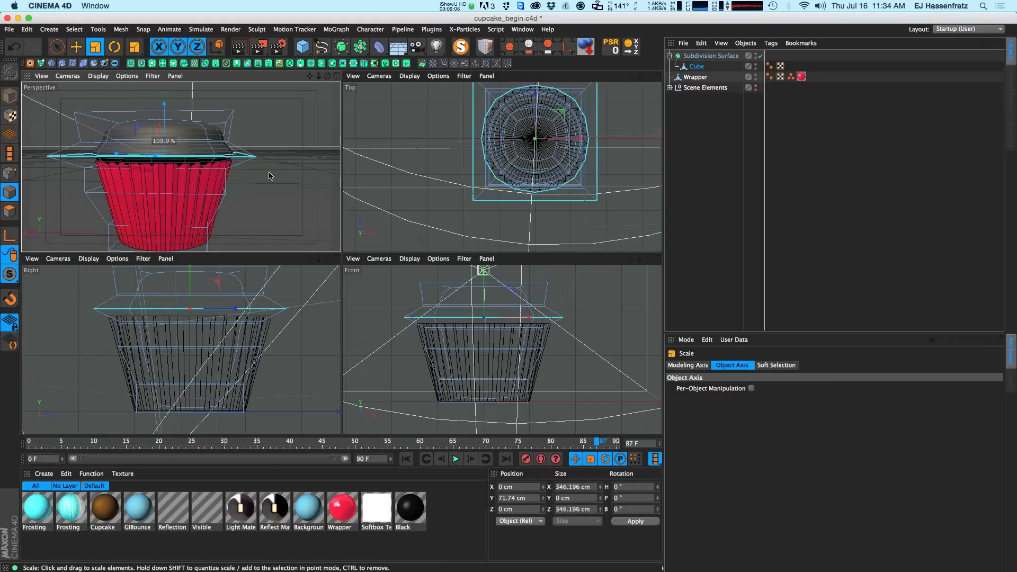
Step: Loop-select the newly cut upper edge loop, scale it out to about 350 cm wide and place it at about Y 92 cm
key(u)
key(l)
click(212, 143)
key(t)
drag(196, 139, 266, 126)
key(u)
key(l)
key(e)
drag(166, 115, 207, 139)
key(t)
key(e)
Step: Loop-select the cube's edge loop halfway down the wrapper and scale it to about 227 cm wide
key(u)
key(l)
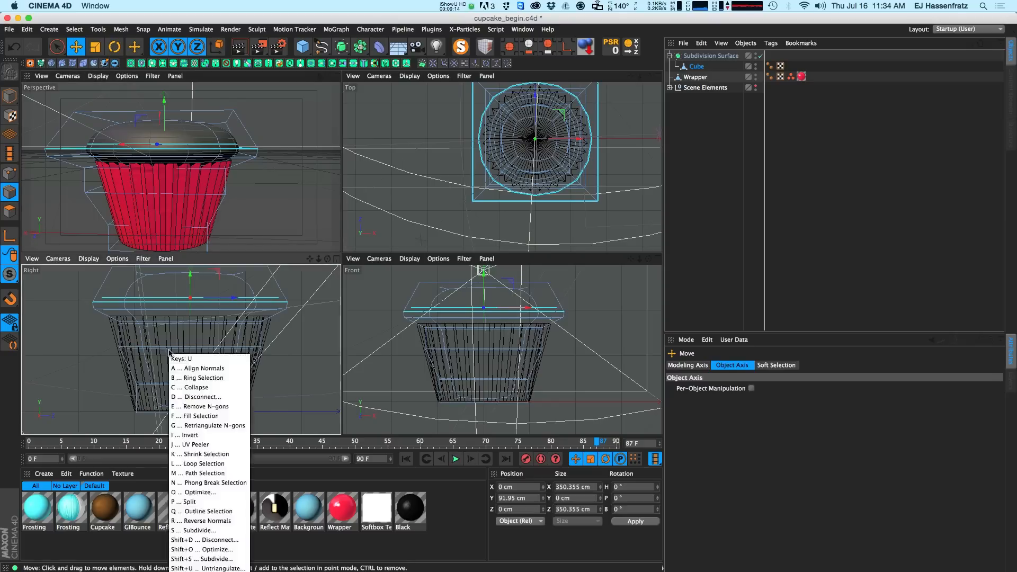
click(173, 348)
key(t)
drag(302, 335, 261, 345)
key(u)
key(l)
key(t)
key(u)
key(l)
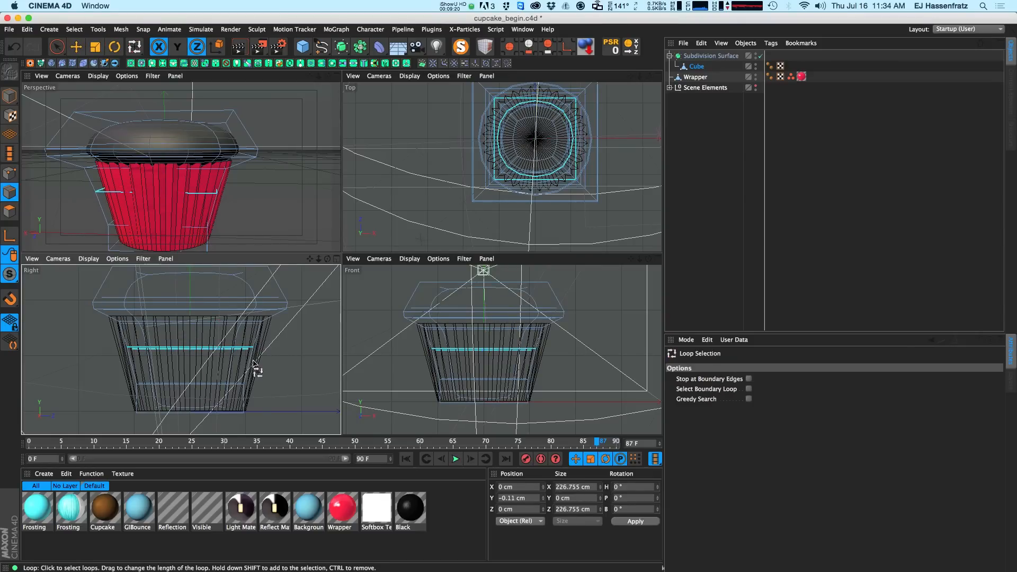
Step: Select the cube's top polygons with Live Selection and move them to about Y 142 cm
mouse_move(157, 177)
alt+mouse_down()
mouse_move(148, 191)
mouse_move(62, 174)
mouse_move(127, 180)
mouse_move(132, 159)
alt+mouse_up()
click(10, 212)
click(170, 112)
click(57, 46)
click(174, 102)
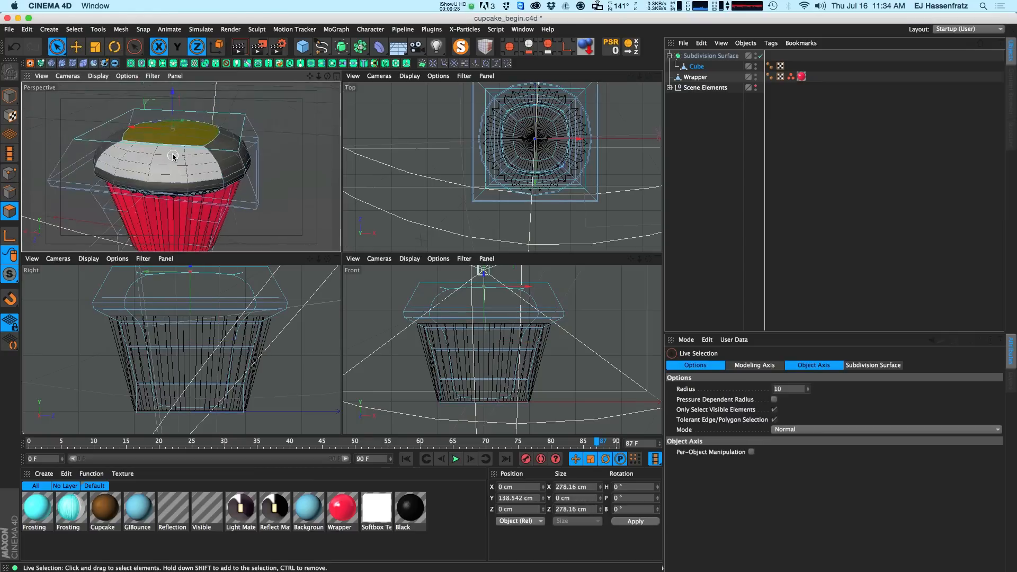
drag(173, 99, 173, 101)
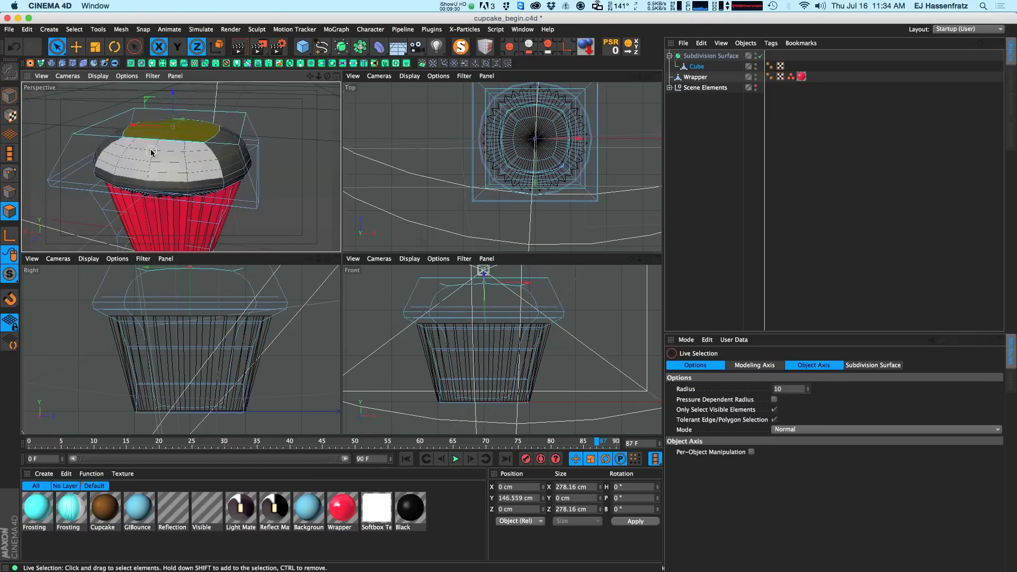
alt+drag(151, 150, 171, 131)
alt+right_drag(181, 159, 163, 155)
alt+drag(163, 155, 164, 121)
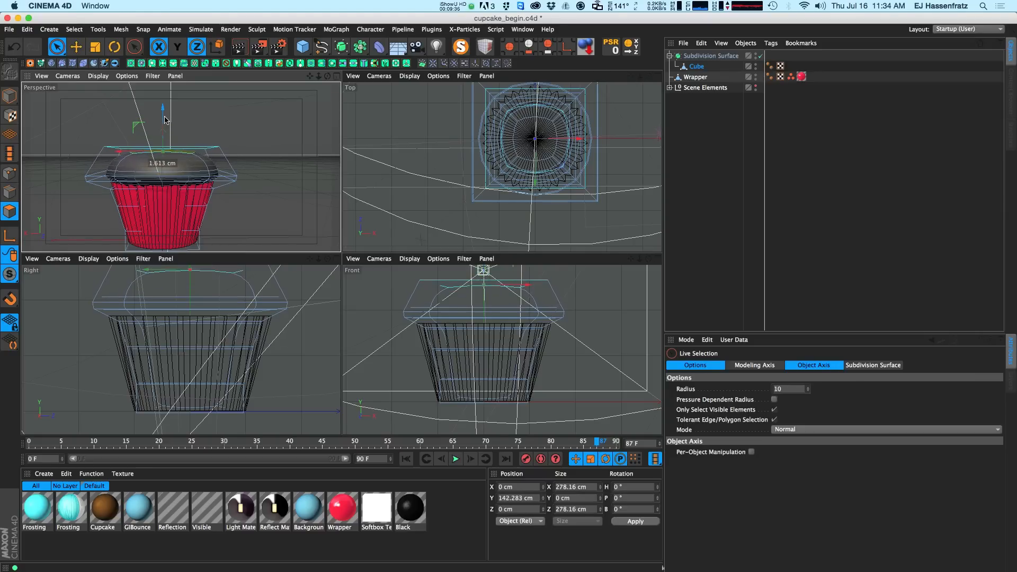
Step: Loop-select the cake's widest edge loop in edge mode, scale it to about 372 cm wide and place it at Y 91 cm
click(10, 192)
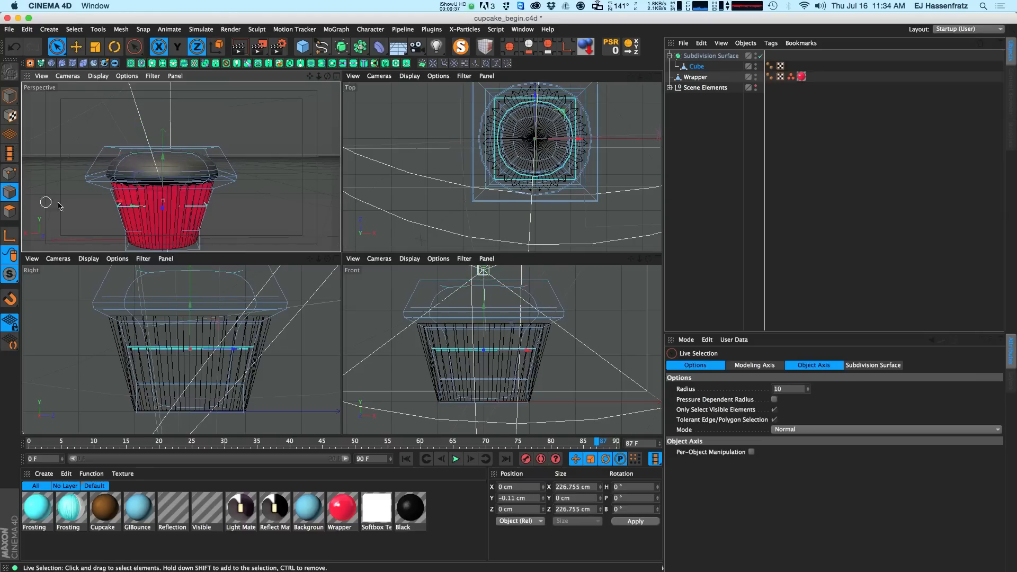
key(u)
key(l)
click(133, 176)
key(e)
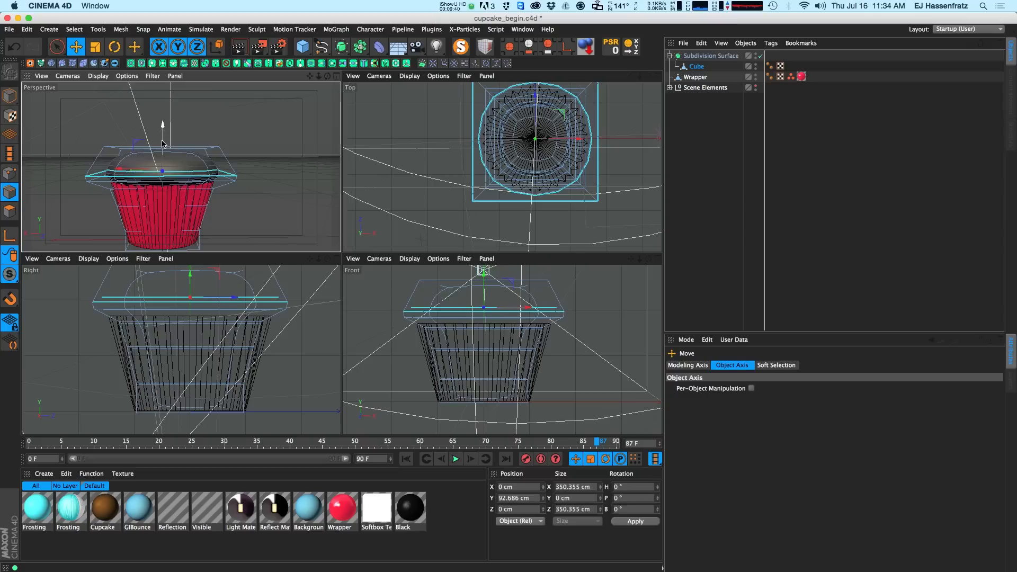
mouse_move(164, 139)
mouse_down()
mouse_move(109, 168)
mouse_move(168, 143)
mouse_up()
key(t)
key(e)
scroll(181, 183, up, 4)
scroll(148, 155, down, 4)
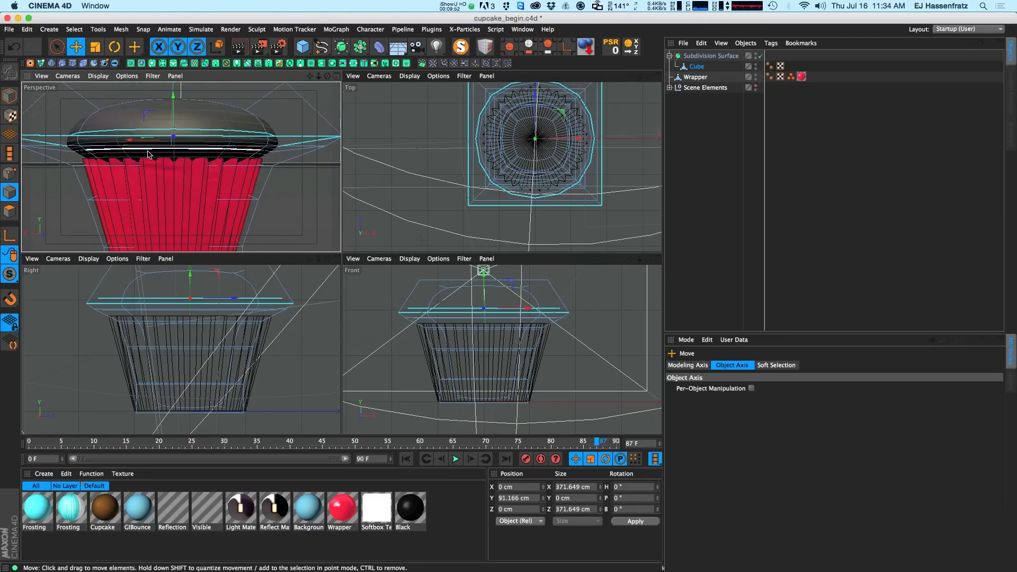
Step: Select the edge beneath the cake's overhang, lower it to about Y 63 cm and scale it to about 316 cm wide
click(150, 154)
drag(172, 126, 172, 132)
key(t)
drag(118, 154, 106, 154)
key(e)
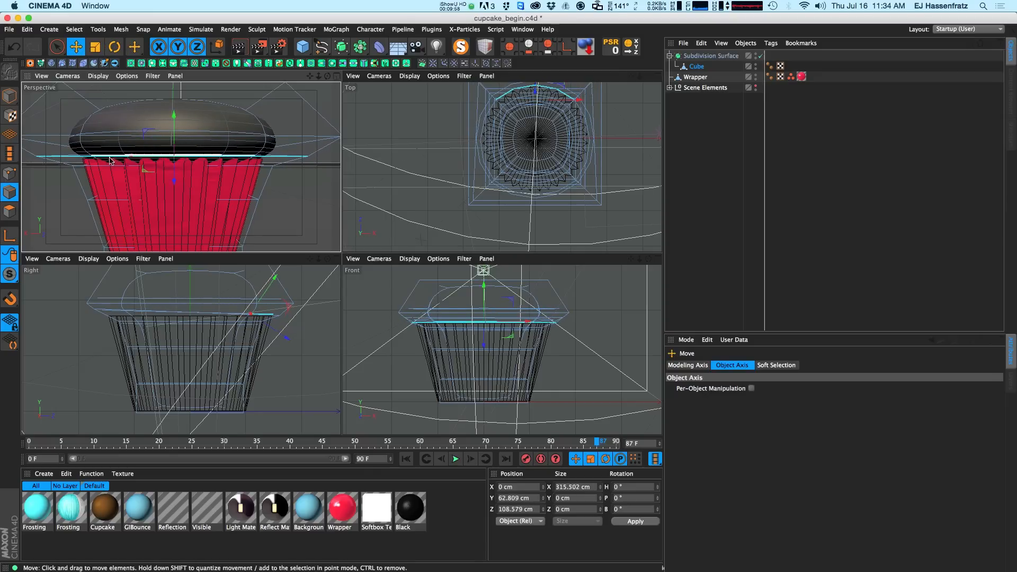
Step: Toggle the Subdivision Surface off and back on to inspect the cube's unsmoothed shape against the wrapper
click(761, 56)
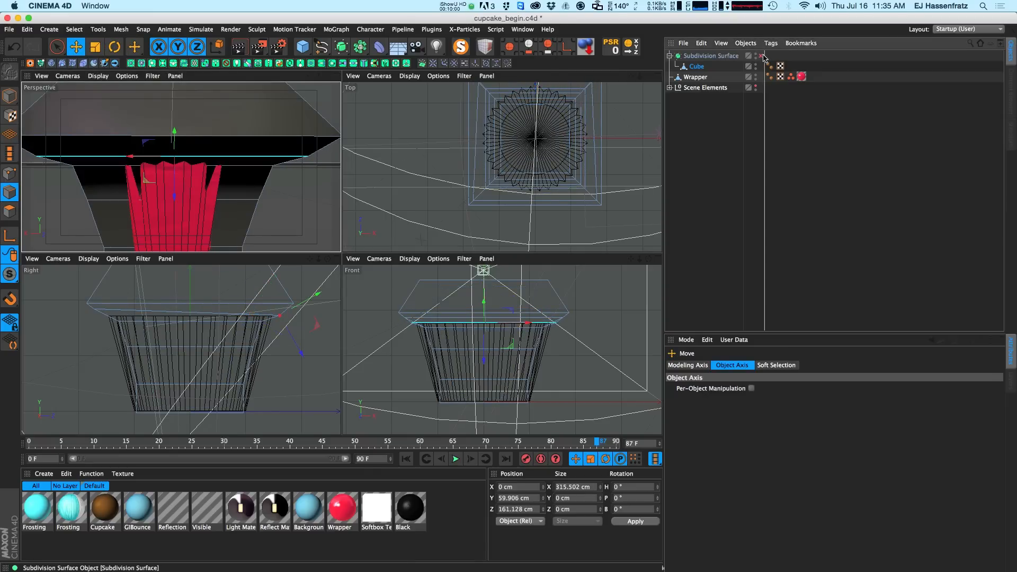
mouse_move(268, 162)
alt+right_down()
mouse_move(255, 168)
mouse_move(271, 164)
alt+right_up()
click(761, 56)
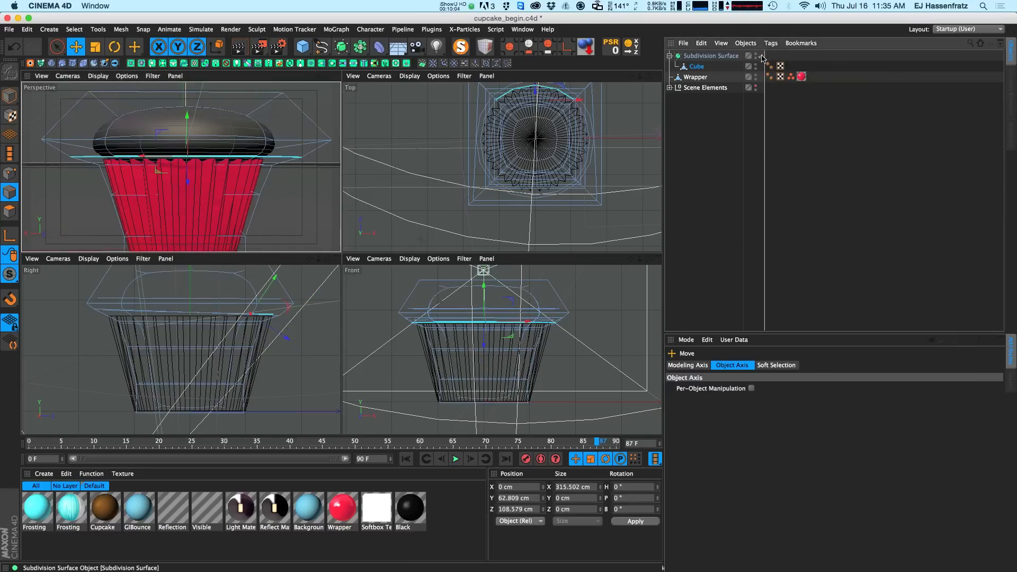
Step: Loop-select the cake's widest edge loop, lower it to about Y 84 cm and scale it in to about 345 cm wide
key(u)
key(l)
click(241, 136)
key(e)
mouse_move(187, 108)
mouse_down()
mouse_move(178, 133)
mouse_move(183, 120)
mouse_up()
key(t)
drag(183, 120, 174, 123)
key(e)
alt+drag(163, 176, 152, 164)
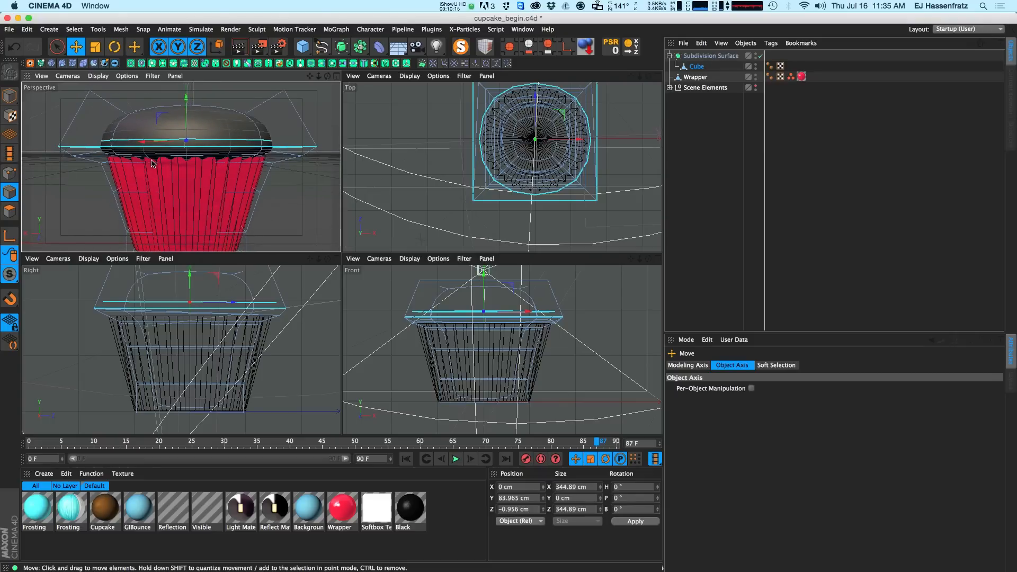
Step: Loop-select the cube's edge loop just below the wrapper's rim and scale it in to about 232 cm wide
key(u)
key(l)
click(151, 333)
key(t)
drag(255, 299, 229, 303)
Step: Loop-select the edge loop halfway down the wrapper and scale it in to about 210 cm wide
key(u)
key(l)
click(197, 347)
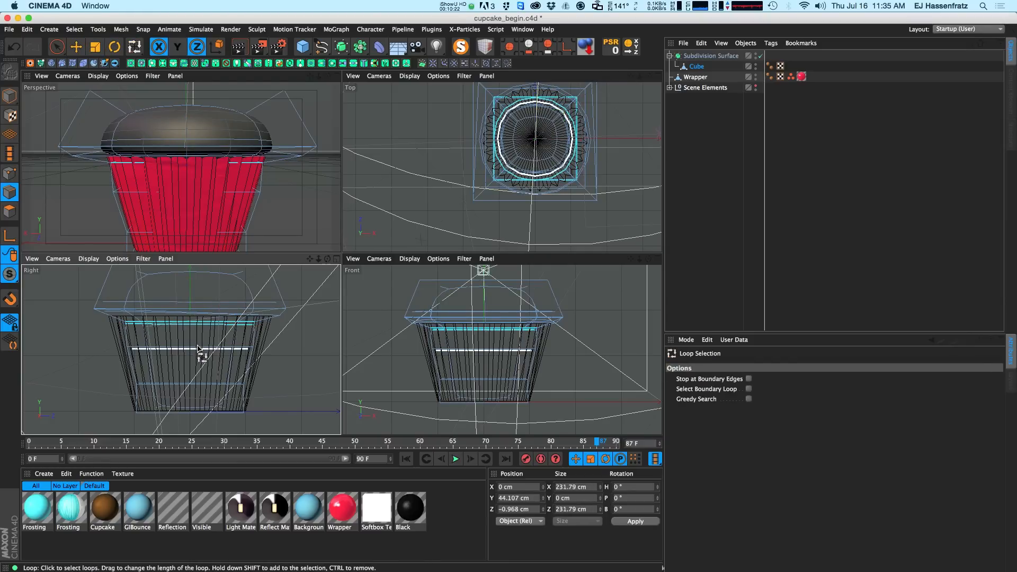
key(t)
drag(254, 346, 249, 341)
Step: Loop-select the cake's widest edge loop and raise it to about Y 87 cm
key(u)
key(l)
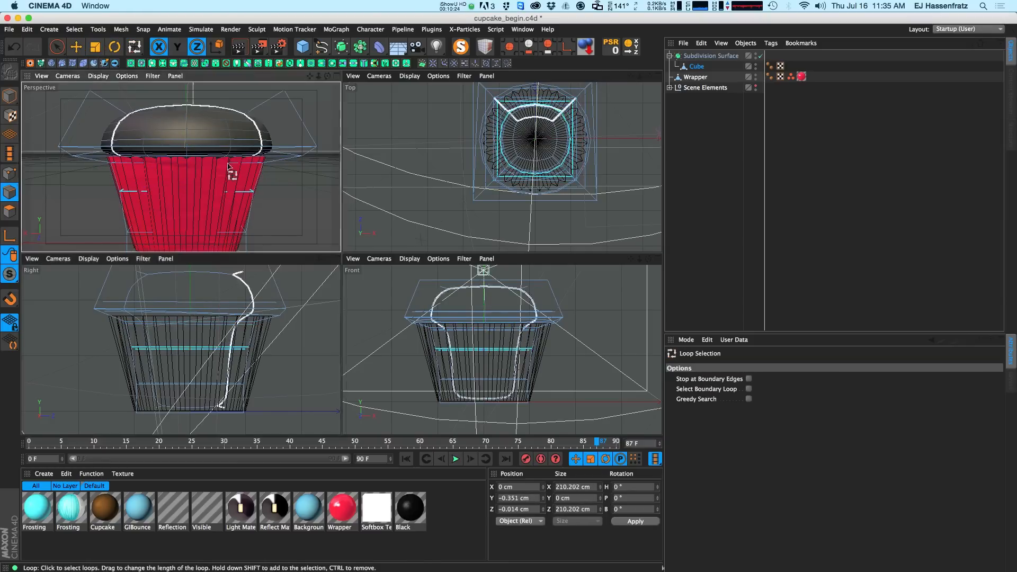
alt+drag(232, 172, 179, 195)
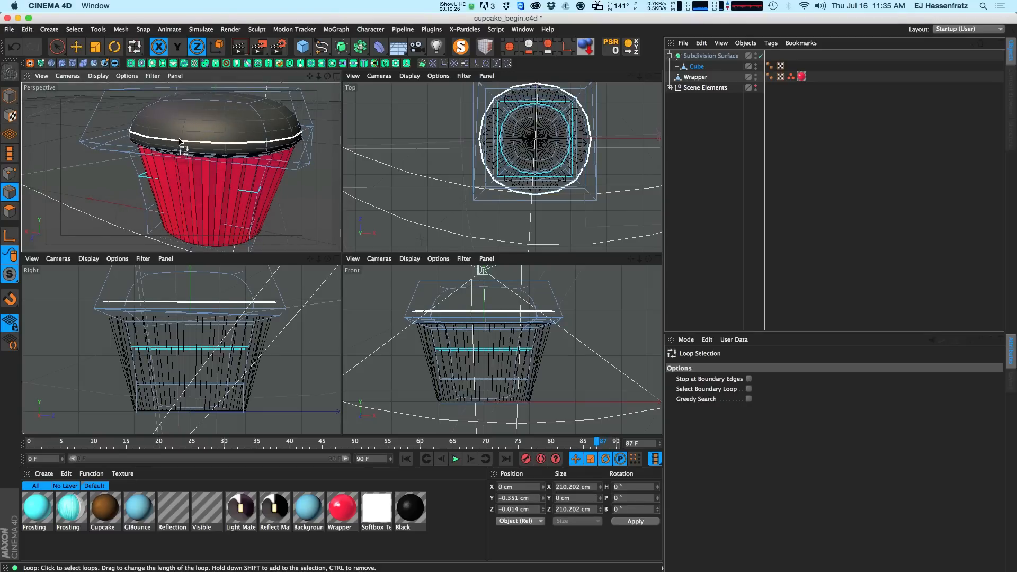
click(201, 133)
key(e)
drag(214, 109, 200, 129)
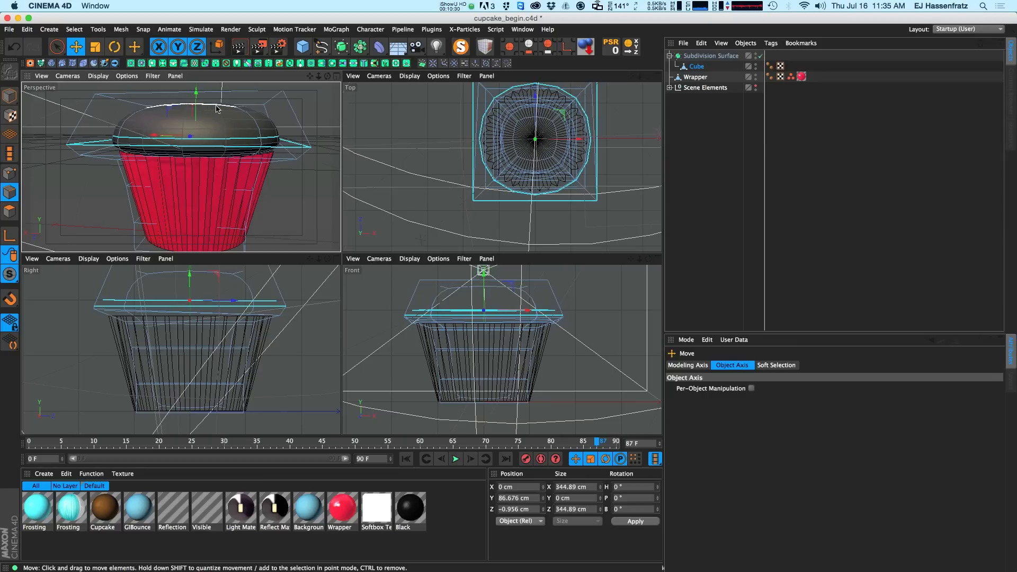
Step: Select the cake's top polygons in polygon mode, scale them to about 256 cm wide and lower them to about Y 128 cm
click(57, 47)
alt+drag(170, 112, 172, 138)
click(219, 95)
alt+middle_drag(219, 95, 211, 128)
click(10, 211)
key(t)
mouse_move(212, 121)
mouse_down()
mouse_move(193, 121)
mouse_move(202, 128)
mouse_move(197, 114)
mouse_up()
key(space)
key(e)
scroll(251, 176, down, 5)
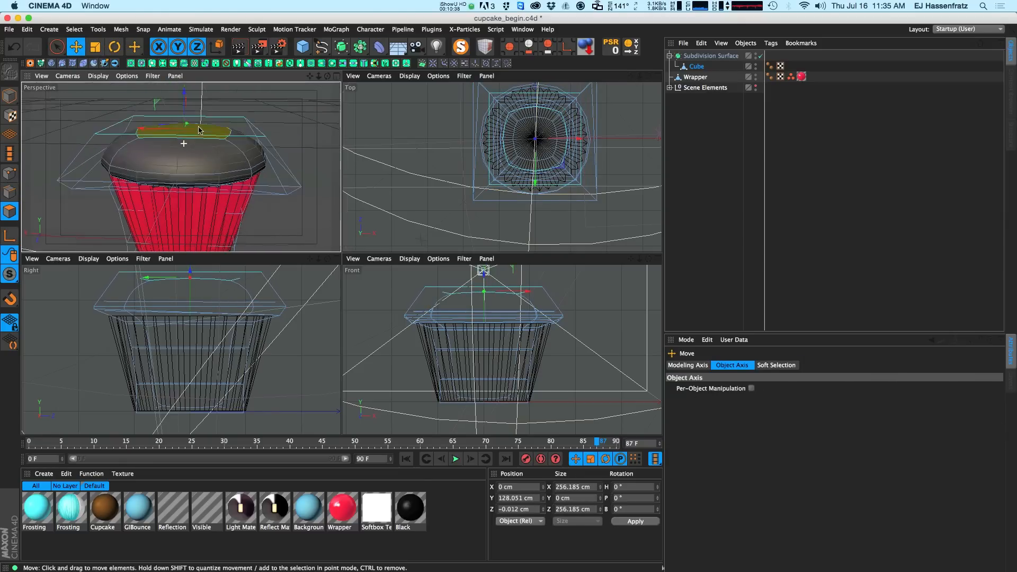
Step: Render a preview of the perspective view, and select the cake's top polygons and raise them slightly
click(251, 177)
key(ctrl+r)
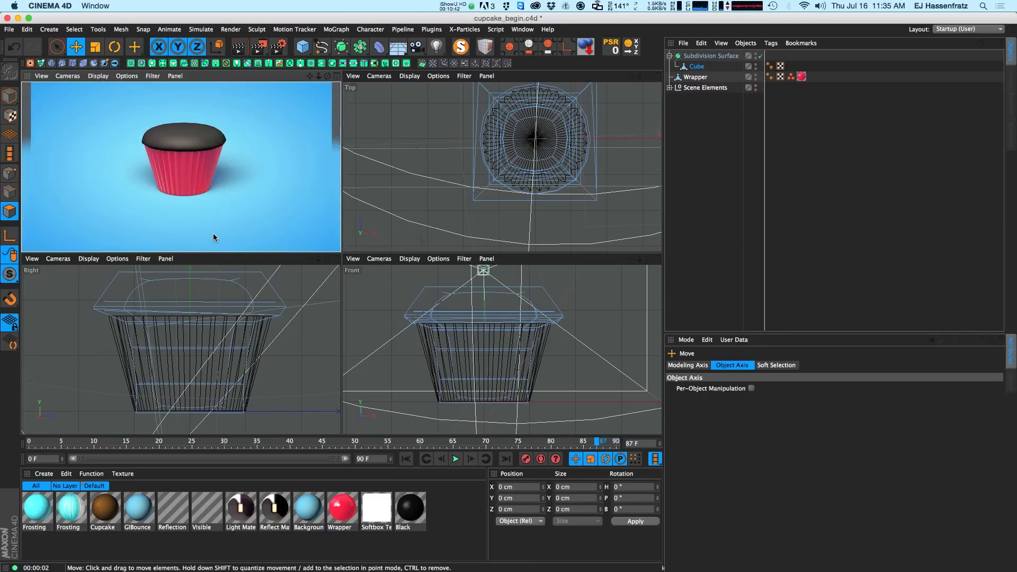
click(168, 142)
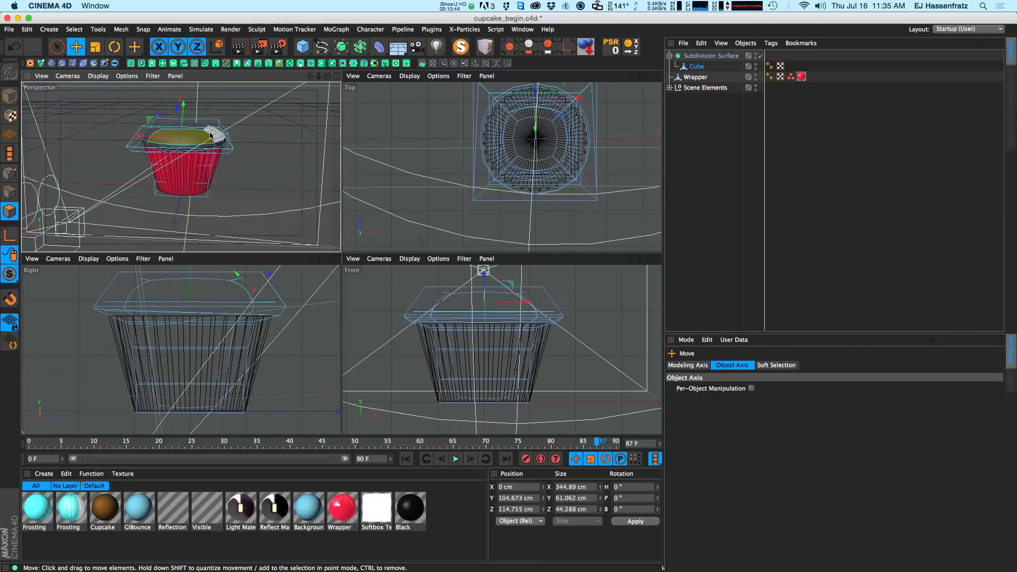
key(u)
key(l)
click(200, 127)
key(e)
drag(189, 127, 180, 108)
Step: Apply the brown Cupcake material to the Cube object and render a preview of the perspective view
drag(106, 507, 704, 73)
click(684, 125)
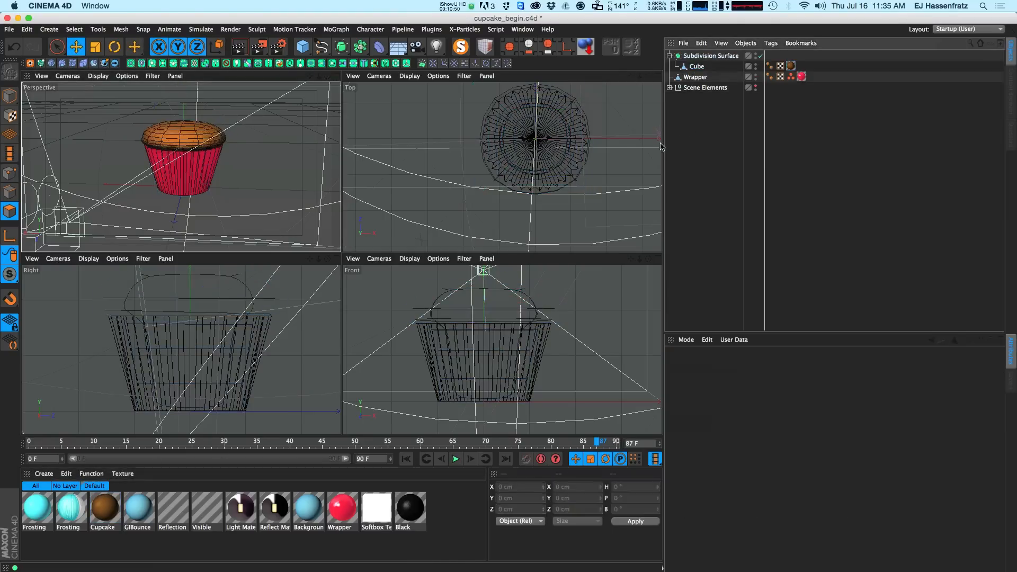
key(super+r)
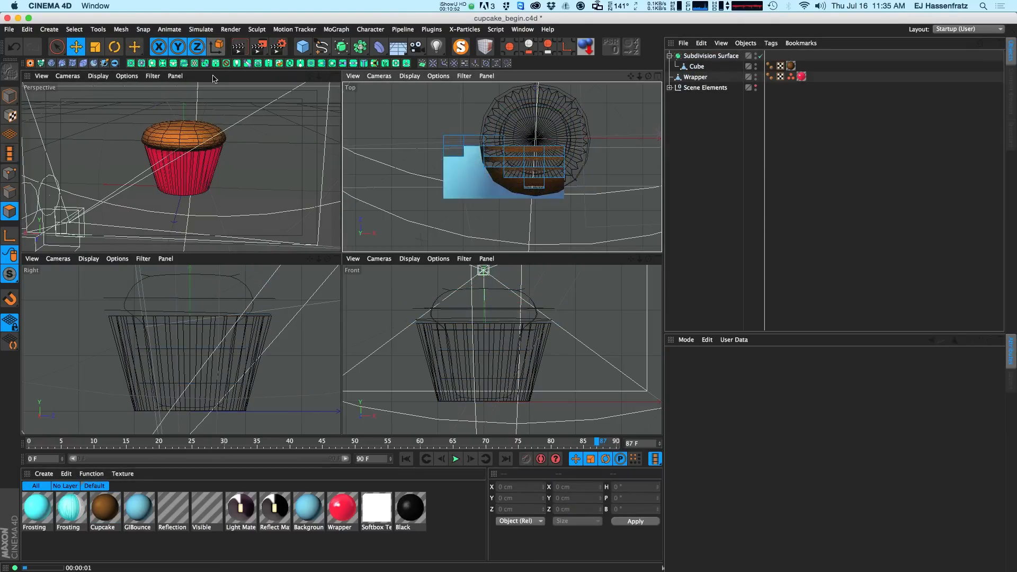
click(199, 105)
key(super+r)
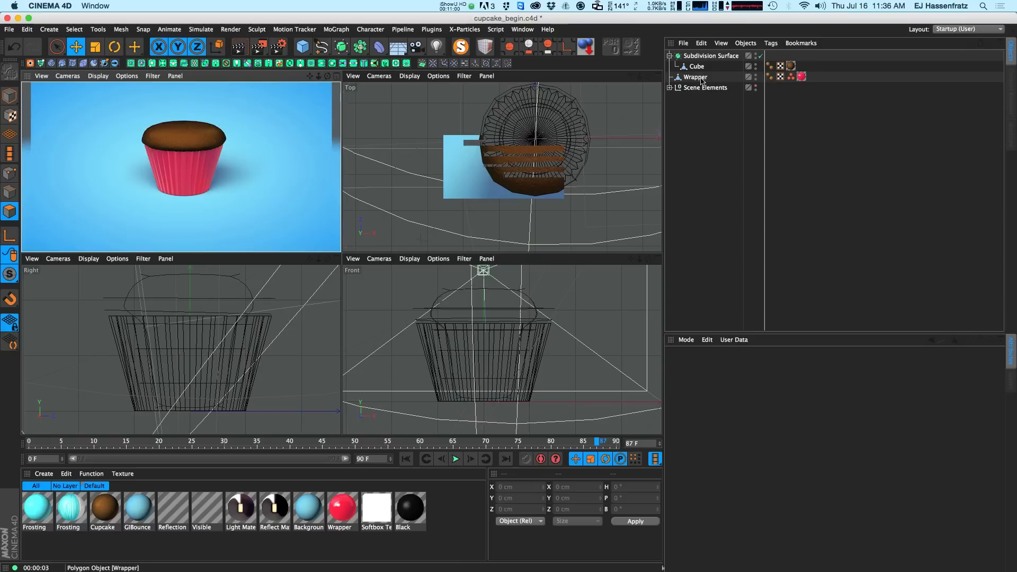
Step: Try an editor subdivision of 3 on the Subdivision Surface, set it back to 2, and switch to model mode
click(729, 56)
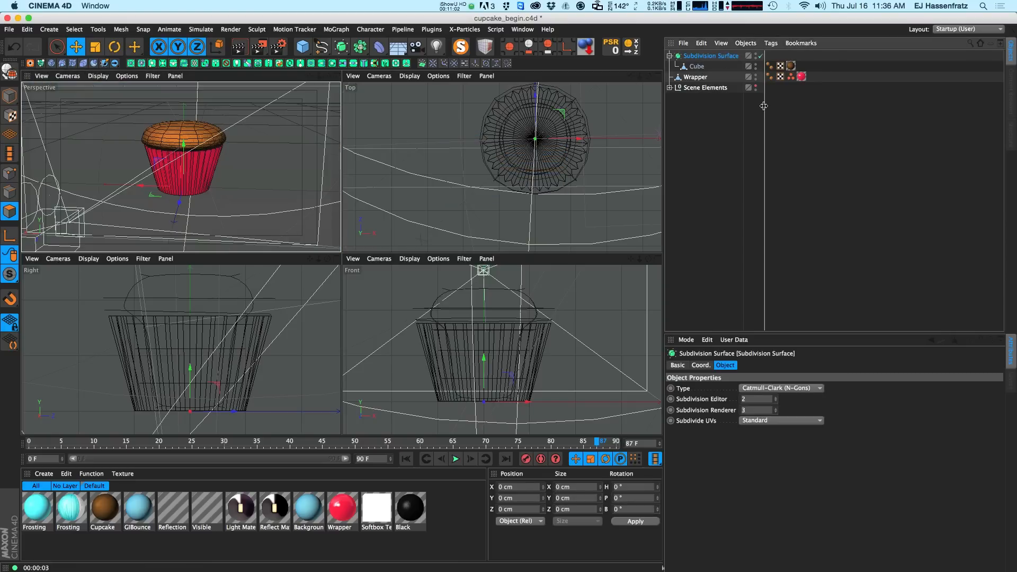
click(776, 396)
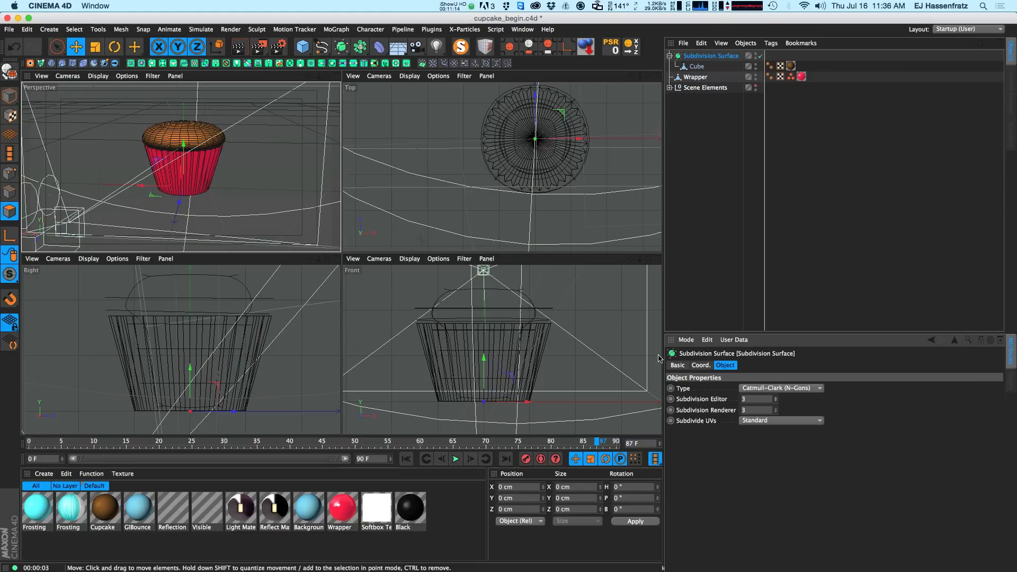
key(Return)
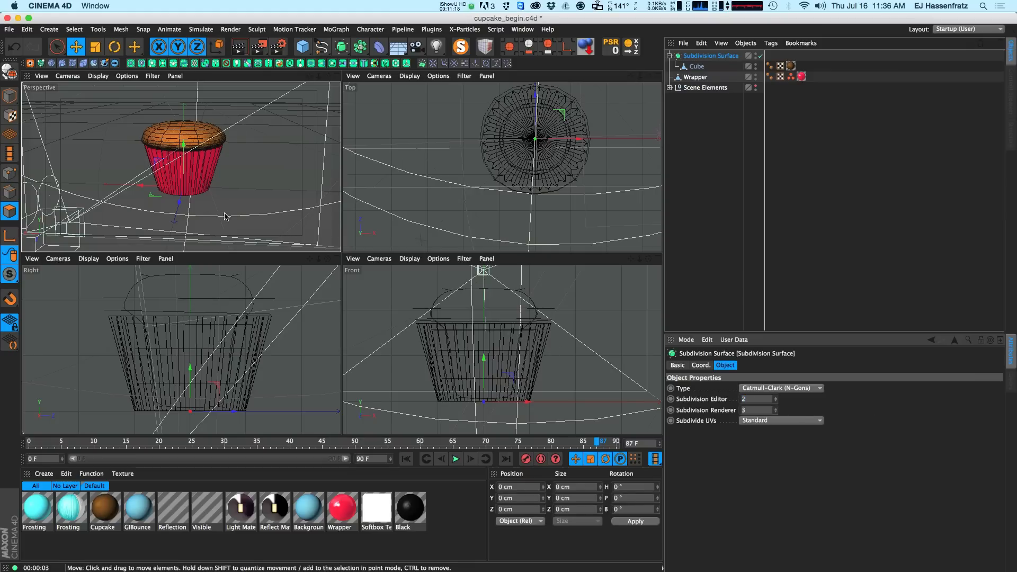
click(10, 96)
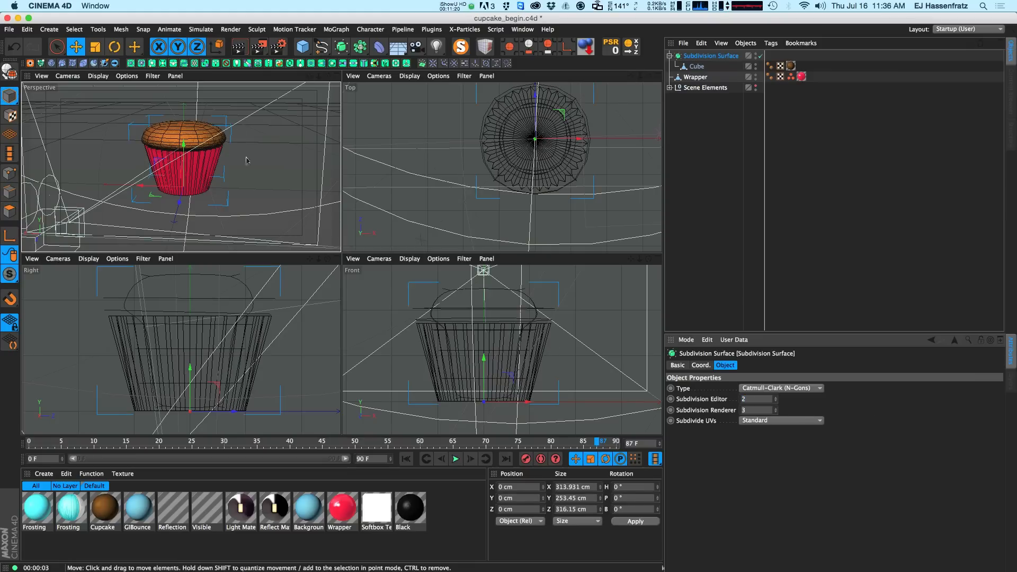
Step: Rename the Cube object to "Cupcake" and its parent Subdivision Surface to "Cupcake SS"
scroll(203, 158, up, 5)
mouse_move(199, 161)
alt+mouse_down()
mouse_move(192, 155)
mouse_move(210, 133)
mouse_move(207, 157)
alt+mouse_up()
scroll(208, 157, down, 2)
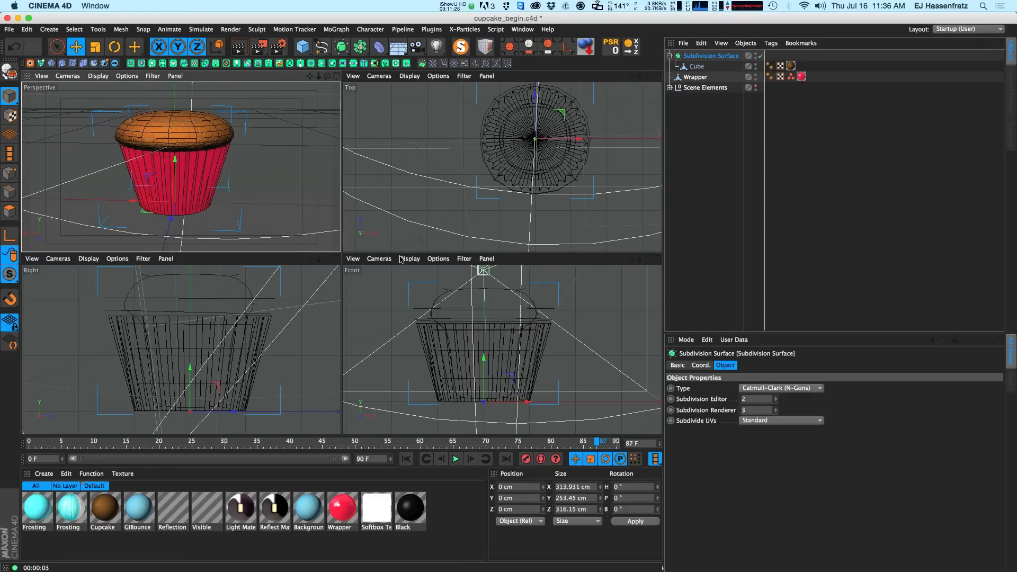
double_click(706, 68)
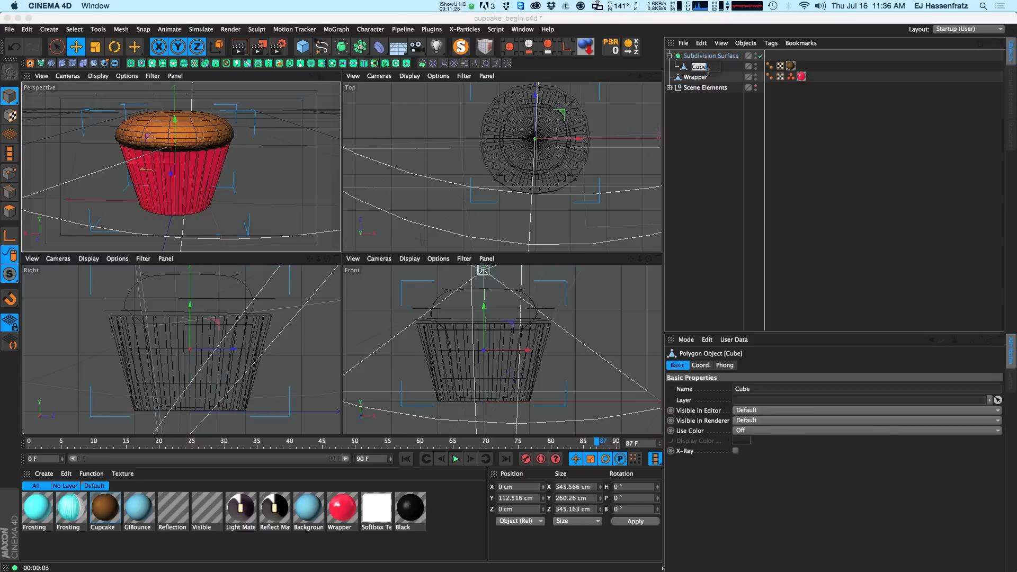
text(Cupcake)
key(Return)
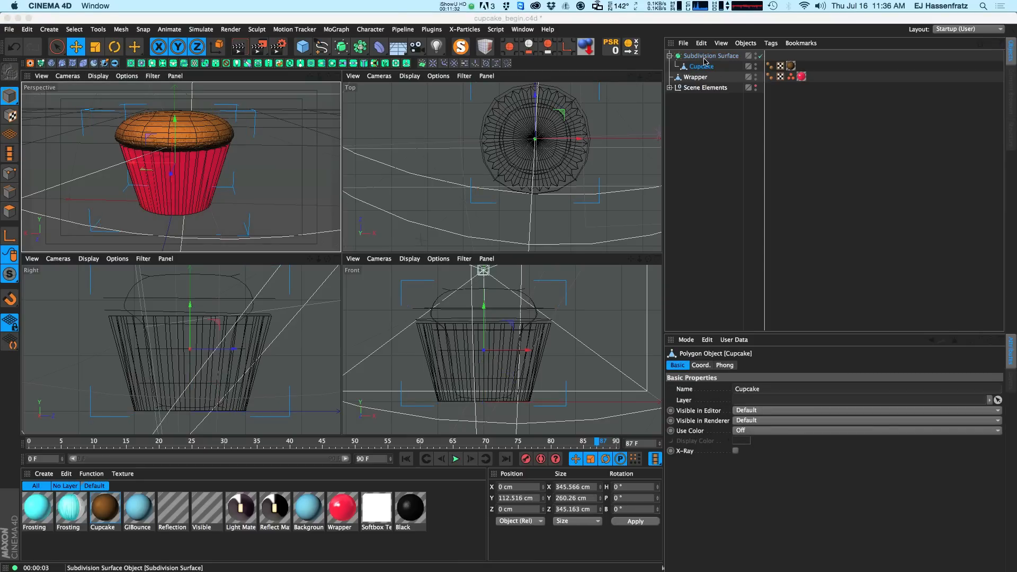
double_click(708, 53)
text(Ca)
key(BackSpace)
text(upcake SS)
key(Return)
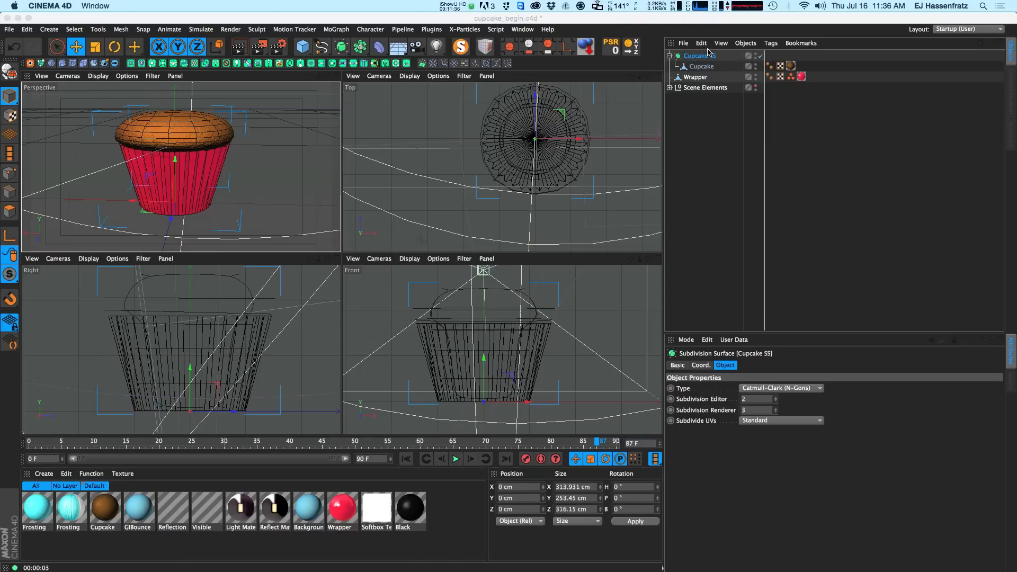
Step: Maximize the perspective view, then add a Helix spline and raise it over the cupcake to about Y 309 cm
click(695, 278)
scroll(180, 158, down, 1)
alt+drag(174, 163, 193, 157)
scroll(185, 167, down, 4)
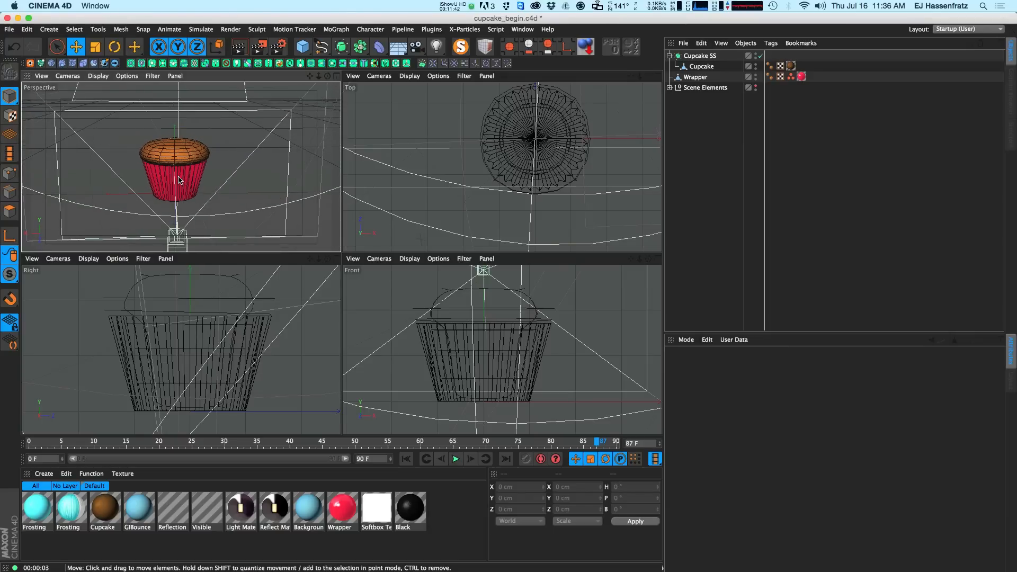
scroll(183, 160, up, 3)
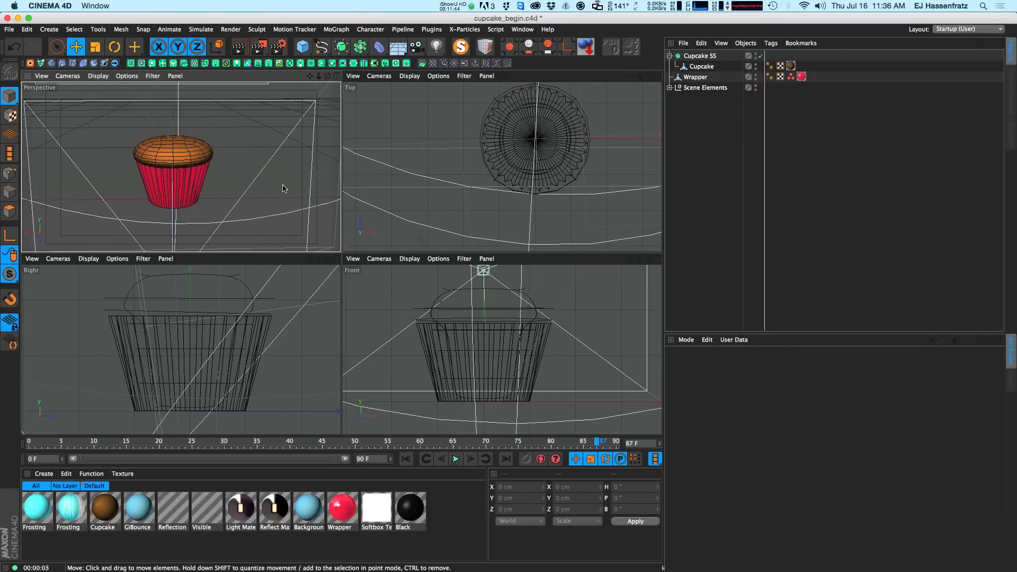
click(338, 76)
scroll(319, 228, down, 5)
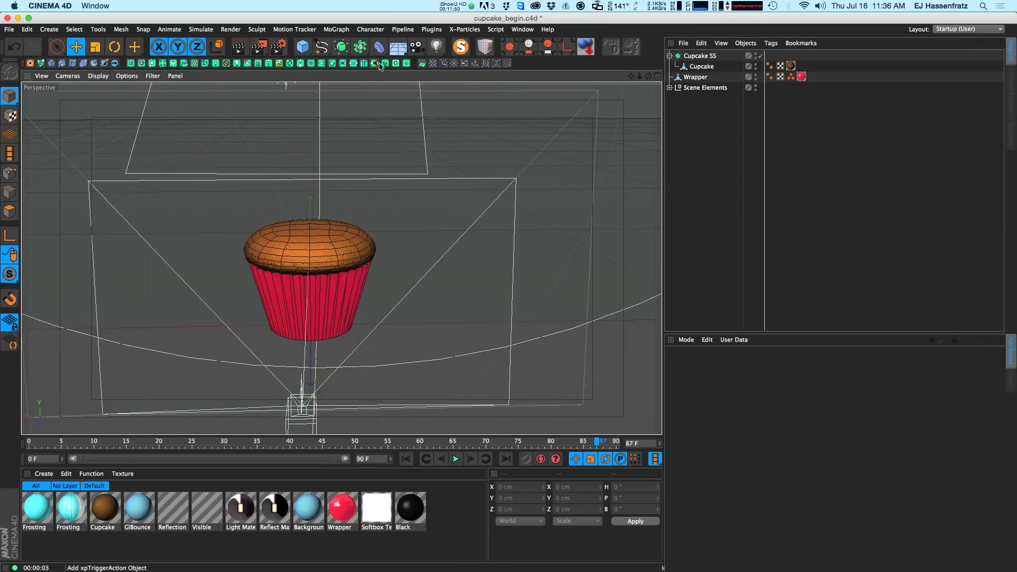
click(321, 47)
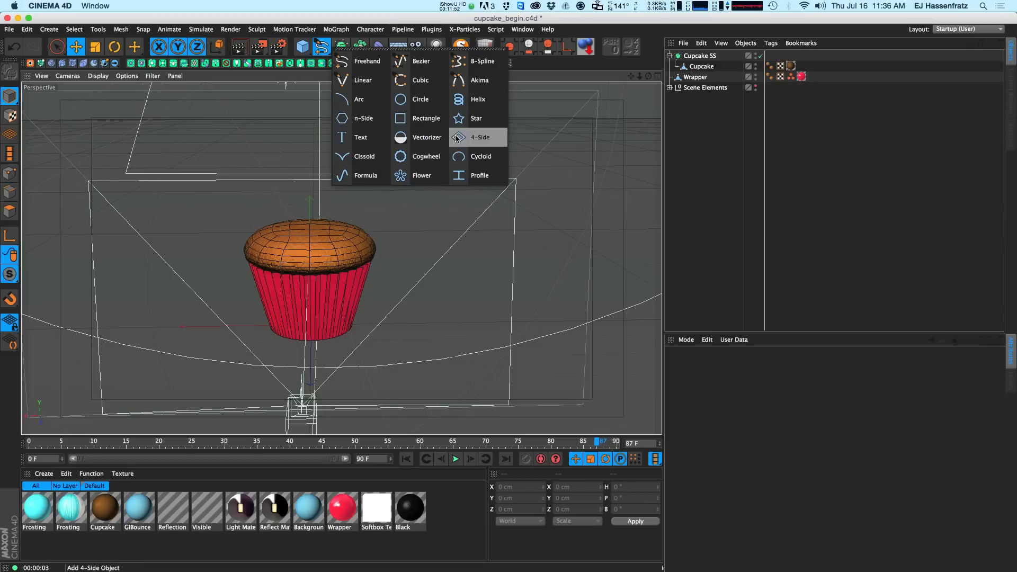
click(477, 103)
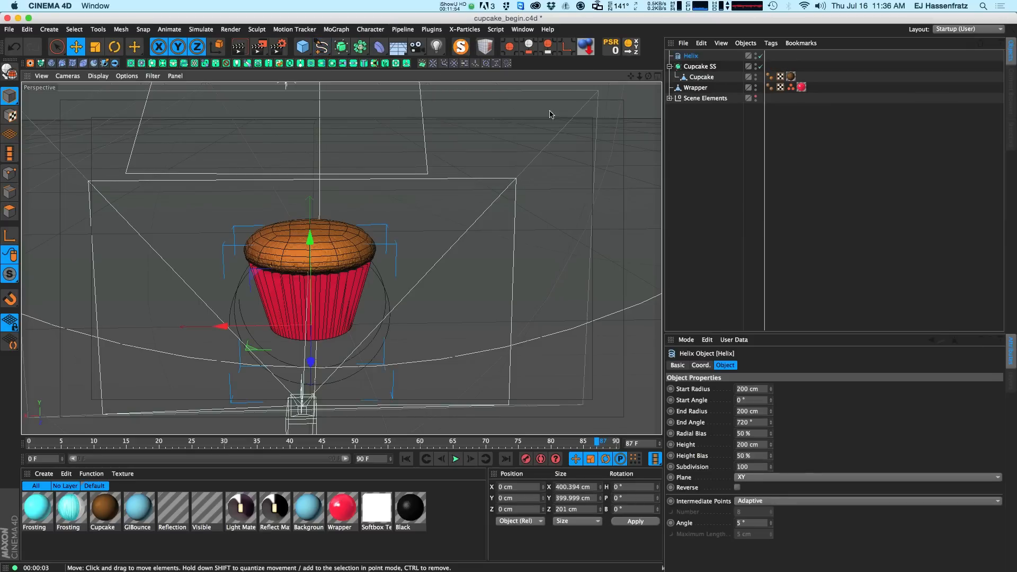
drag(312, 243, 310, 113)
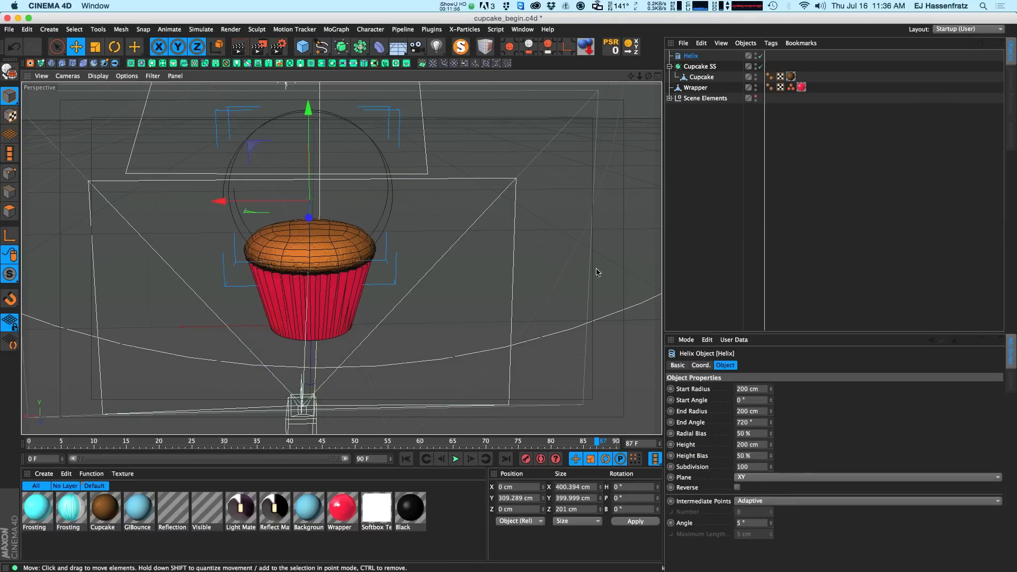
Step: Set the Helix's plane to XZ and its end radius to 0 cm
alt+drag(529, 329, 472, 323)
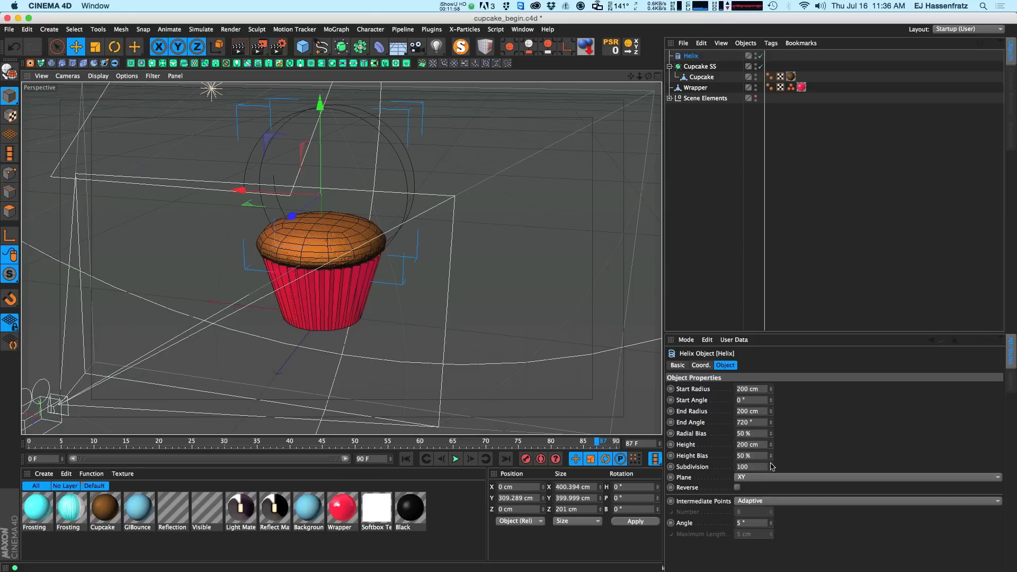
click(773, 477)
click(764, 508)
mouse_move(350, 228)
alt+mouse_down()
mouse_move(329, 223)
mouse_move(340, 255)
mouse_move(351, 254)
mouse_move(346, 242)
alt+mouse_up()
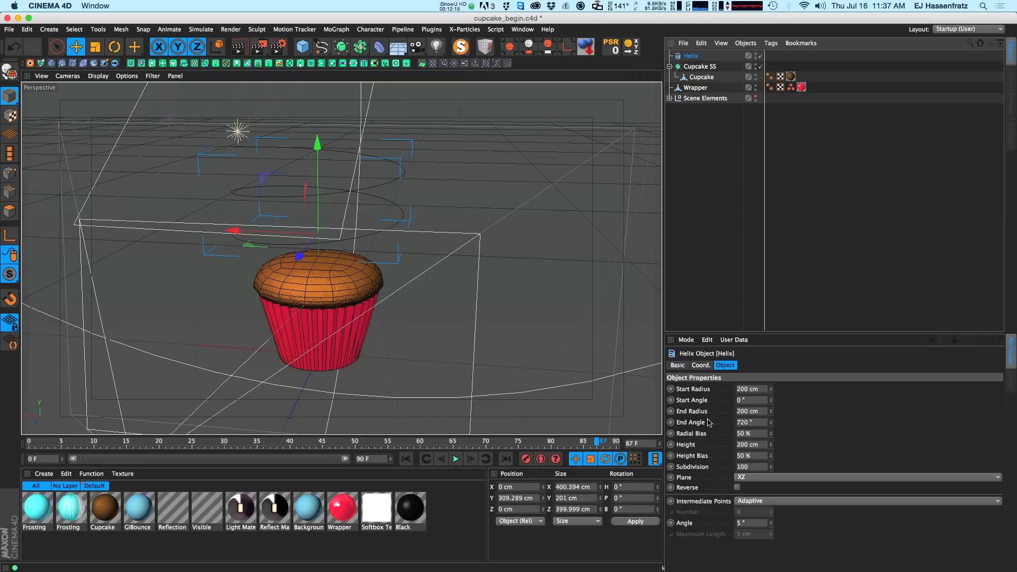
drag(791, 334, 826, 265)
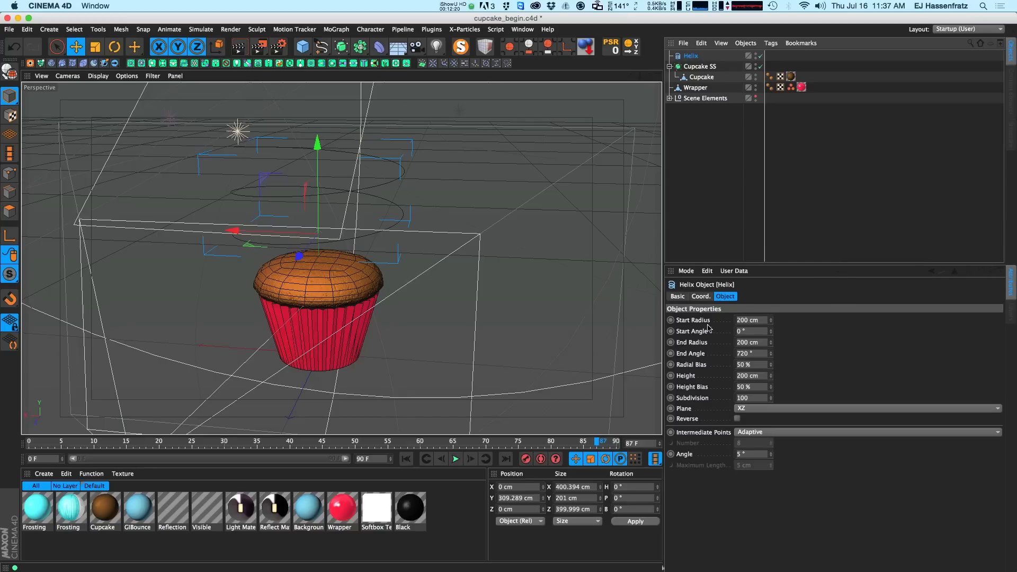
click(771, 341)
drag(773, 349, 750, 541)
alt+drag(345, 301, 331, 285)
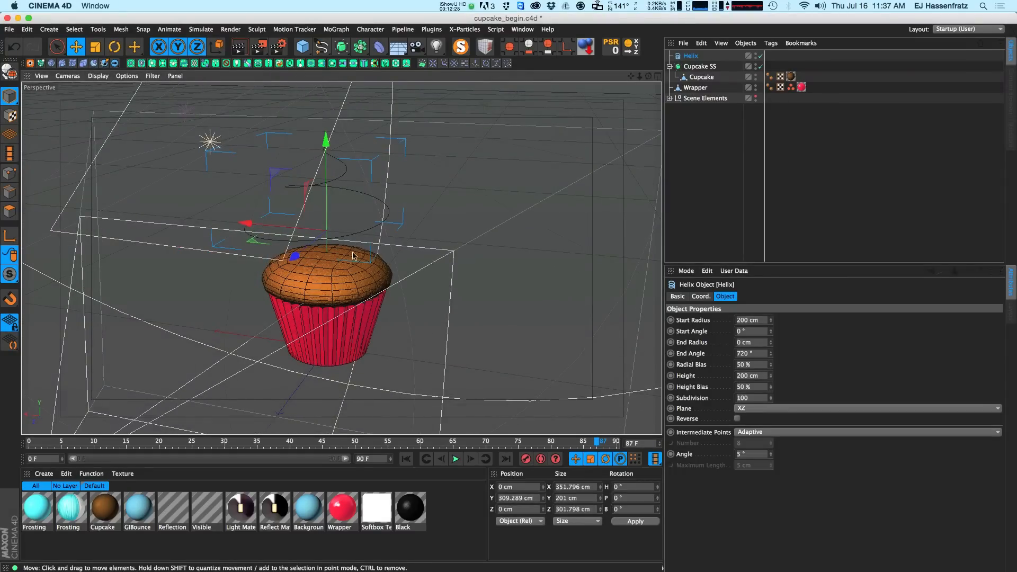
Step: Lower the Helix onto the top of the cake, to about Y 260 cm
alt+drag(390, 314, 342, 283)
drag(323, 162, 323, 183)
alt+drag(341, 258, 326, 233)
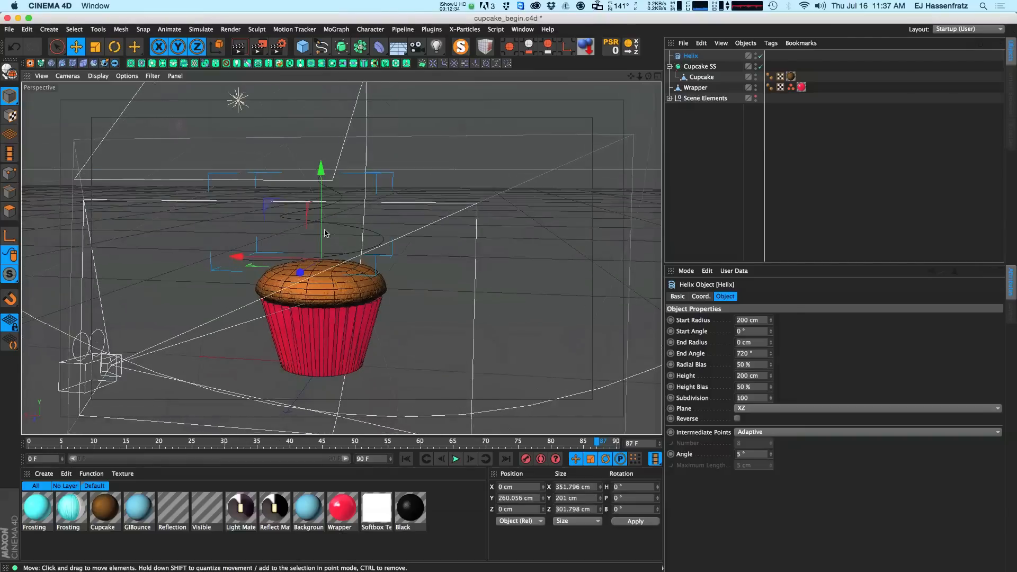
Step: Add a Sweep object and nest a new Flower spline and the Helix inside it, with the Flower first
click(329, 283)
click(323, 328)
click(874, 147)
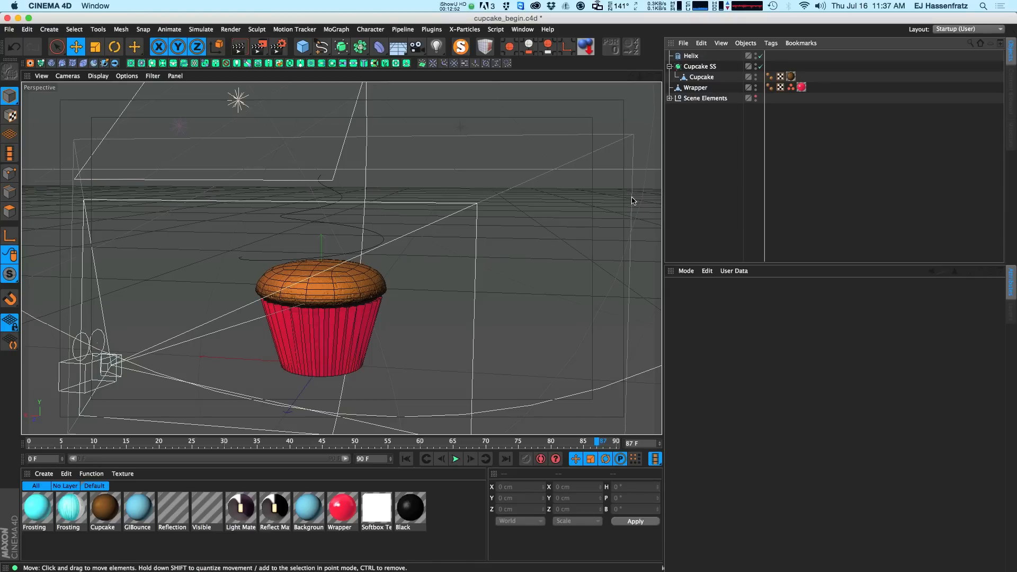
drag(360, 47, 389, 100)
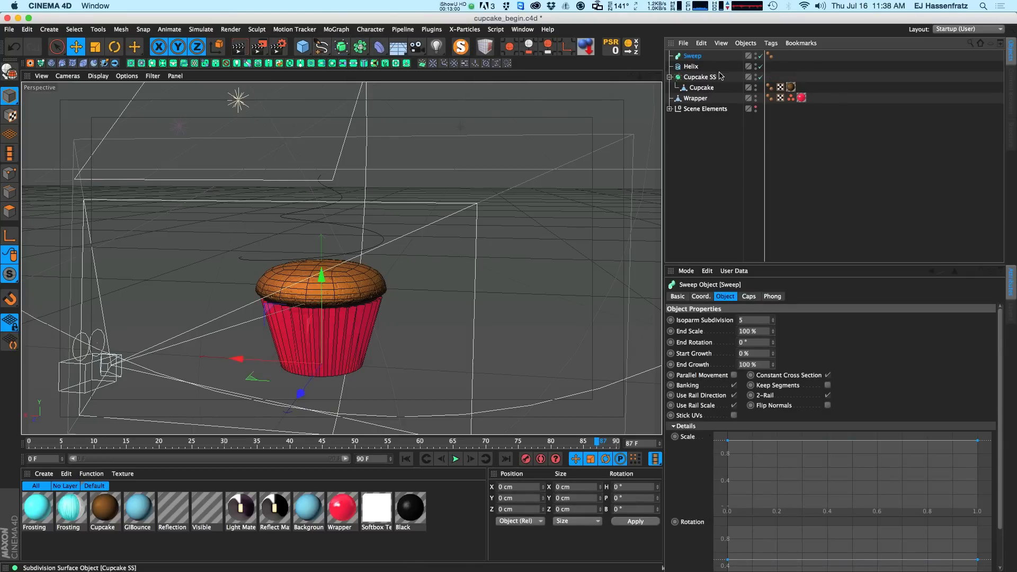
drag(315, 51, 416, 176)
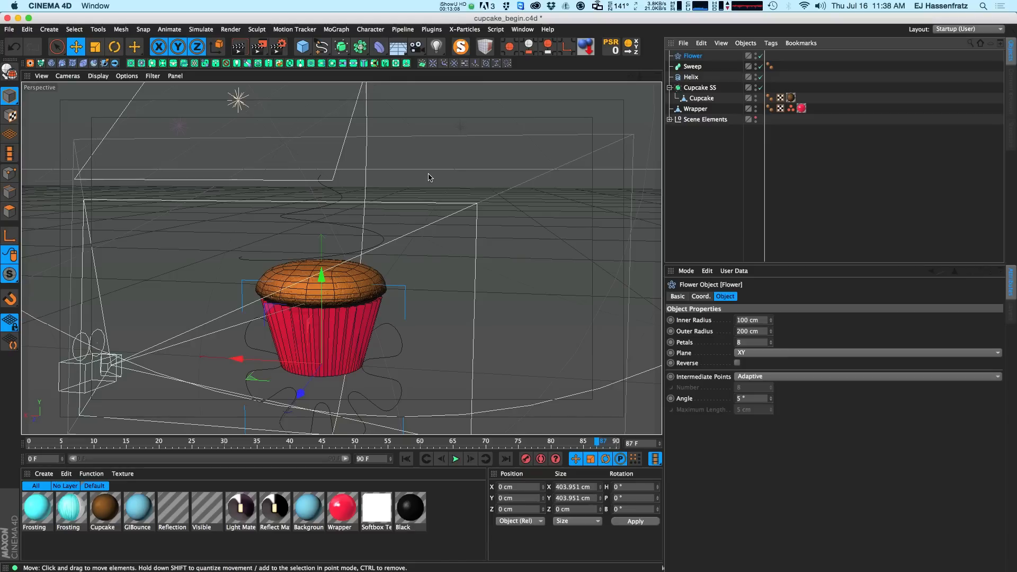
click(429, 176)
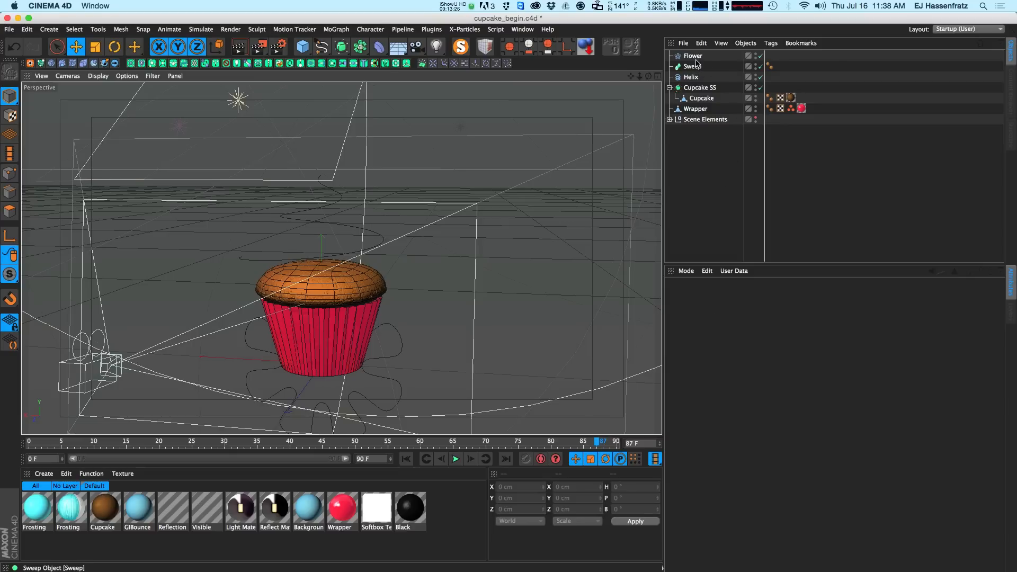
drag(695, 57, 702, 75)
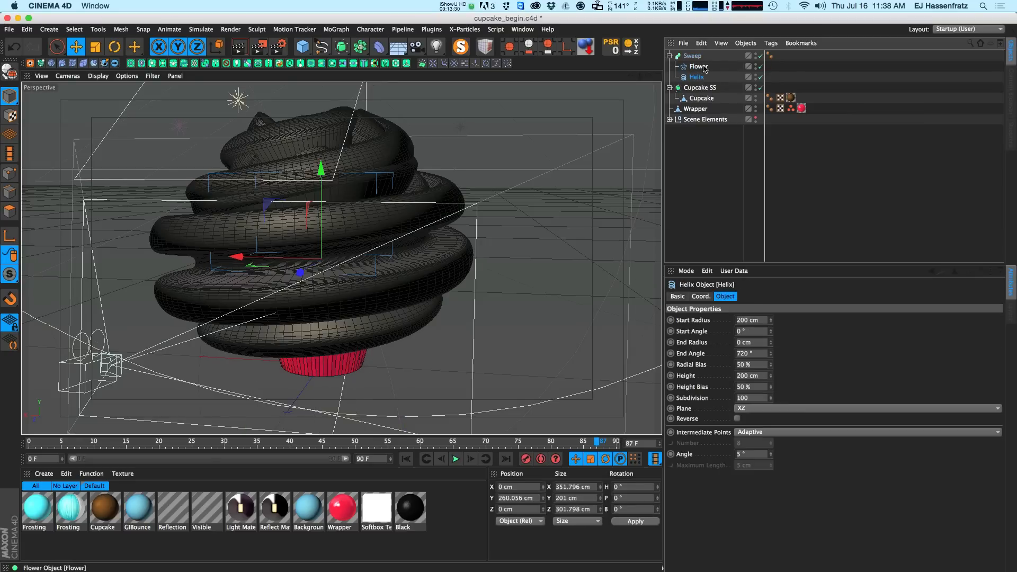
Step: Scale the Flower spline down to an outer radius of 40 cm and set its inner radius to 18 cm
click(699, 67)
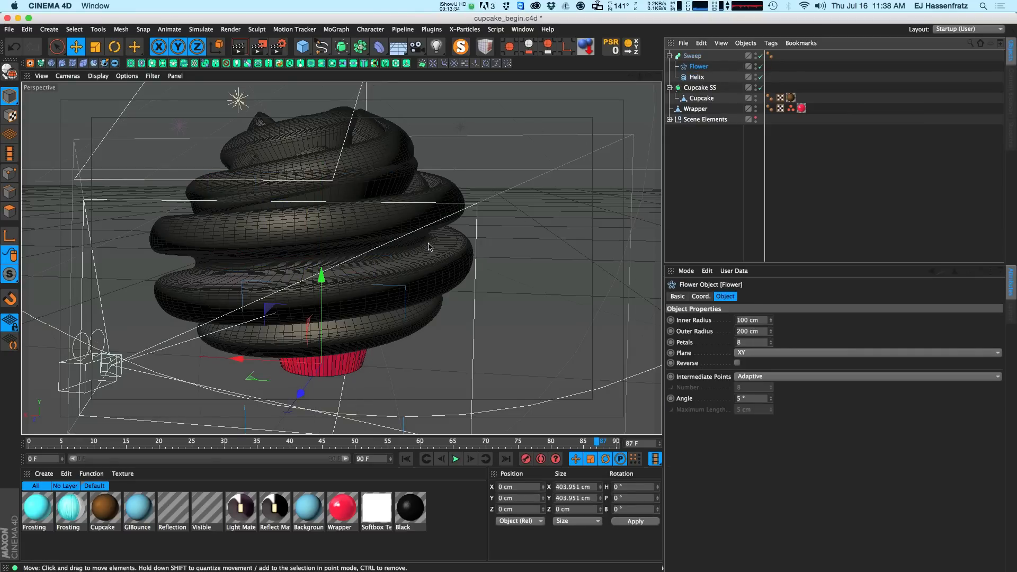
key(t)
drag(438, 203, 127, 311)
key(e)
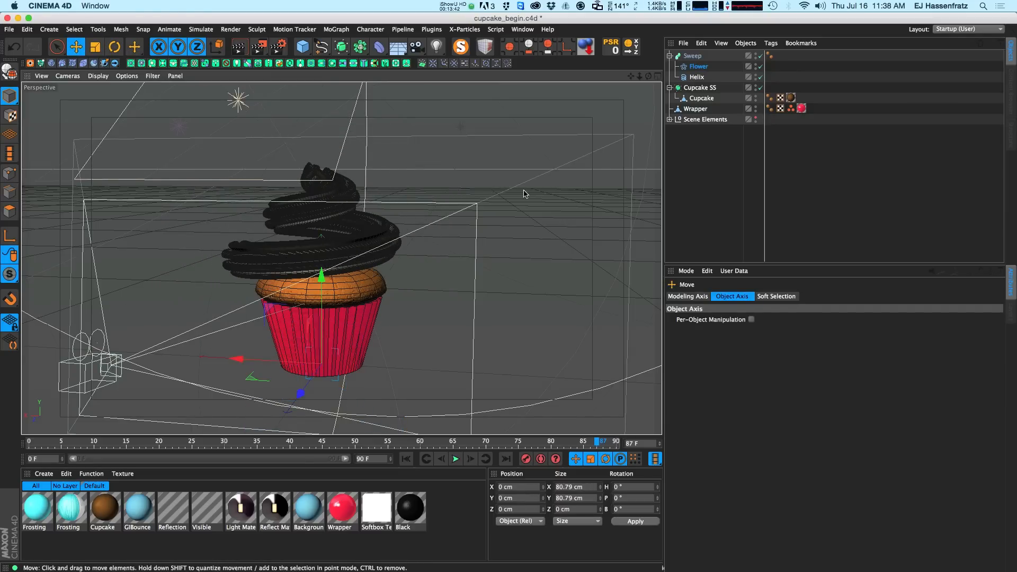
click(698, 66)
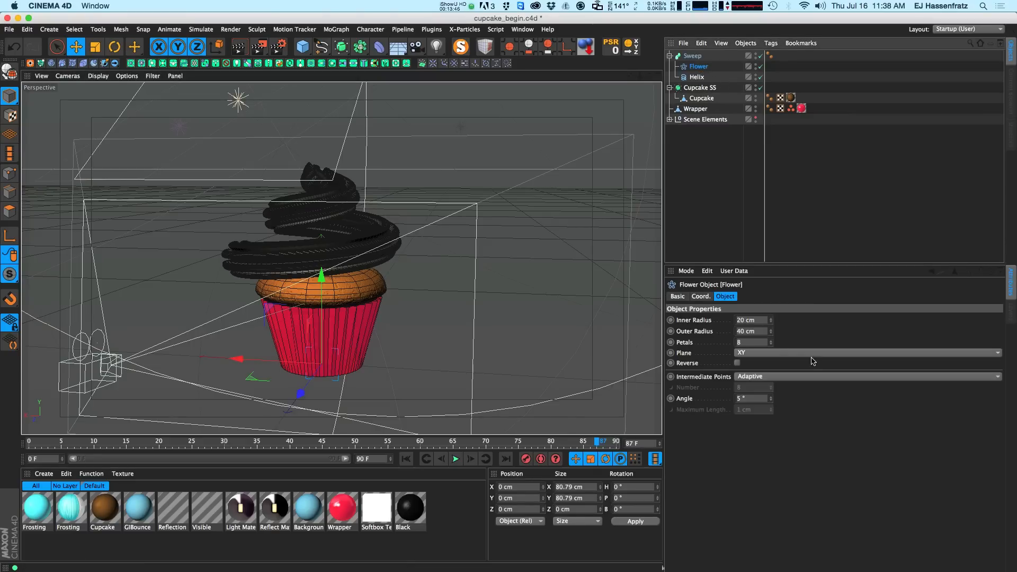
drag(771, 324, 766, 353)
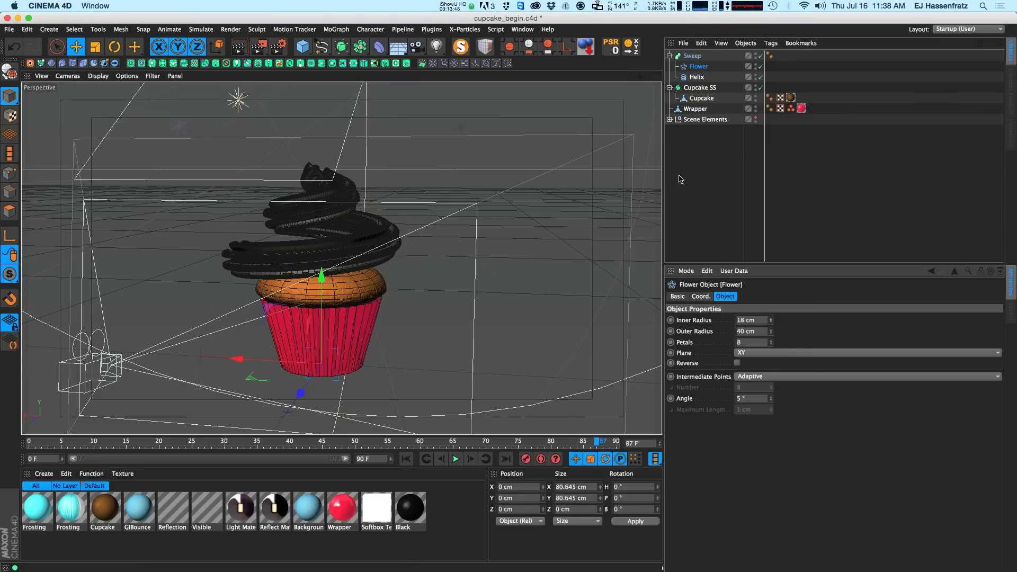
Step: Reduce the Helix's start radius to 124 cm with its start angle at 0°
click(697, 77)
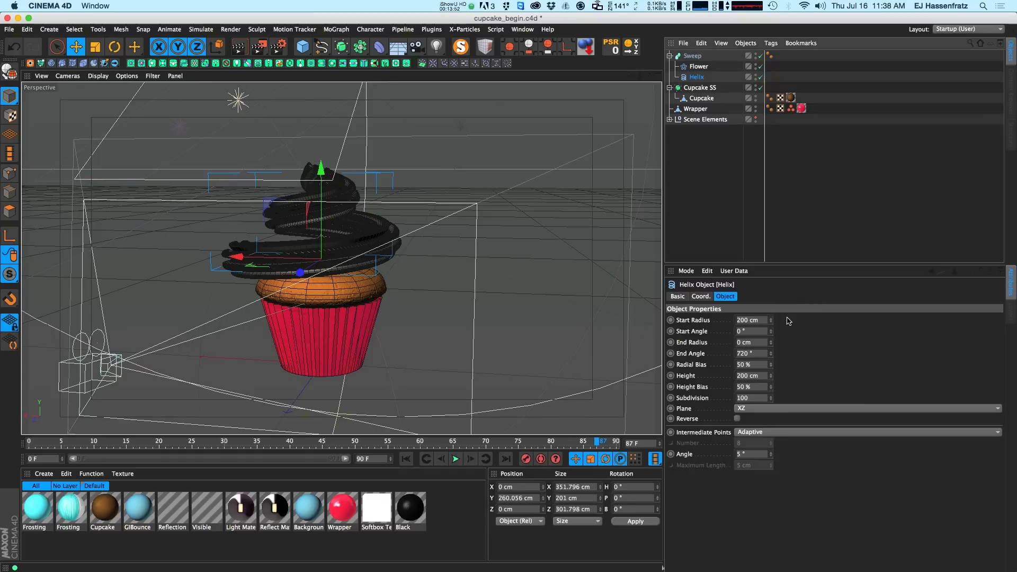
drag(775, 321, 757, 365)
click(771, 323)
click(771, 324)
click(771, 323)
click(770, 324)
click(771, 328)
double_click(766, 333)
text(0)
key(Return)
mouse_move(291, 281)
alt+mouse_down()
mouse_move(464, 254)
mouse_move(283, 280)
alt+mouse_up()
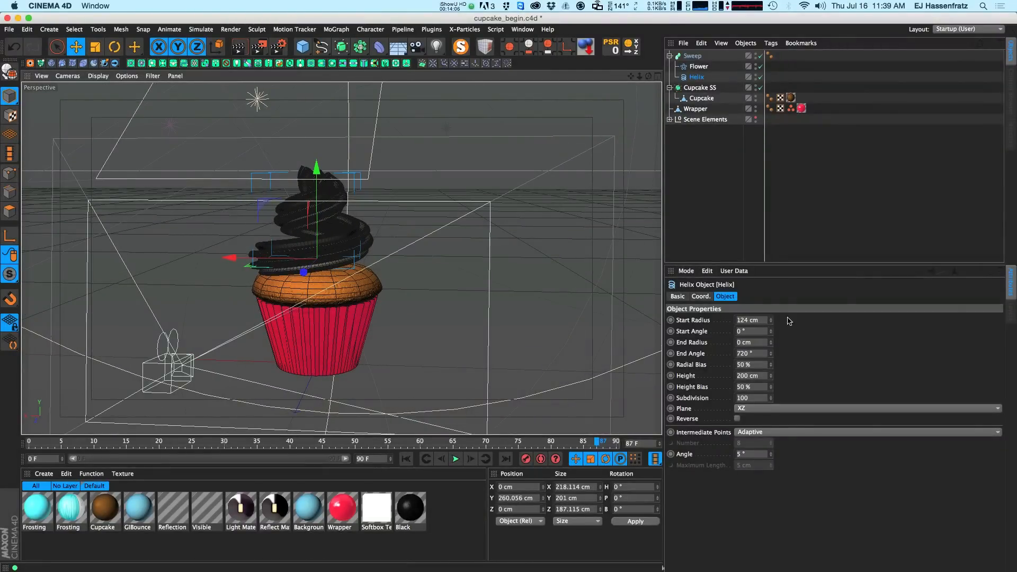
click(701, 69)
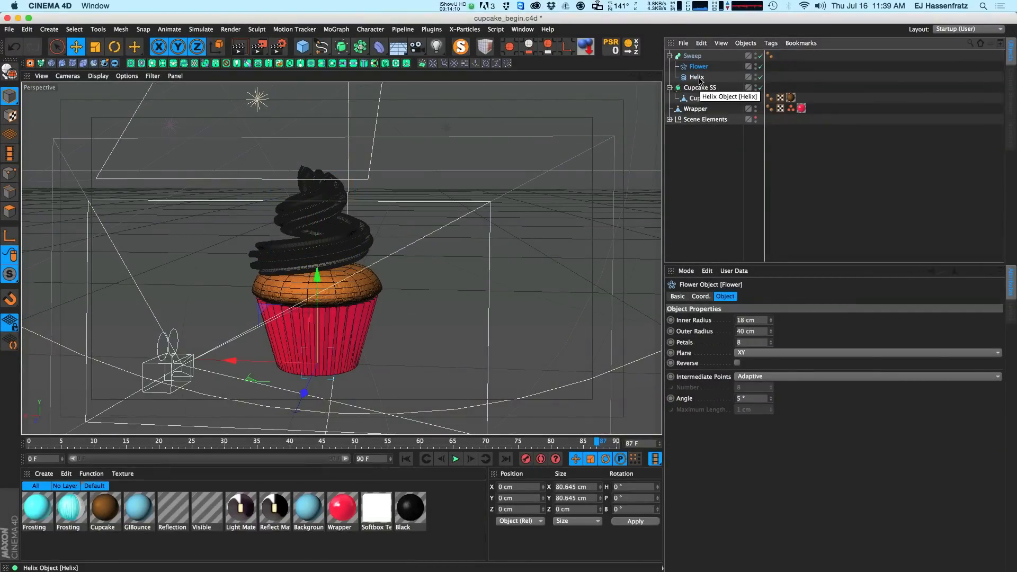
click(698, 78)
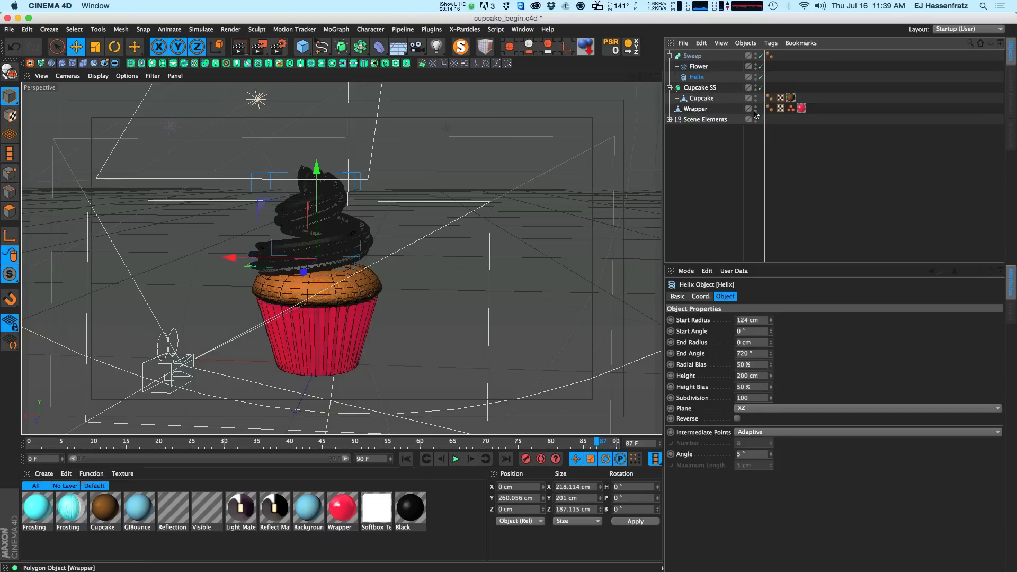
click(695, 56)
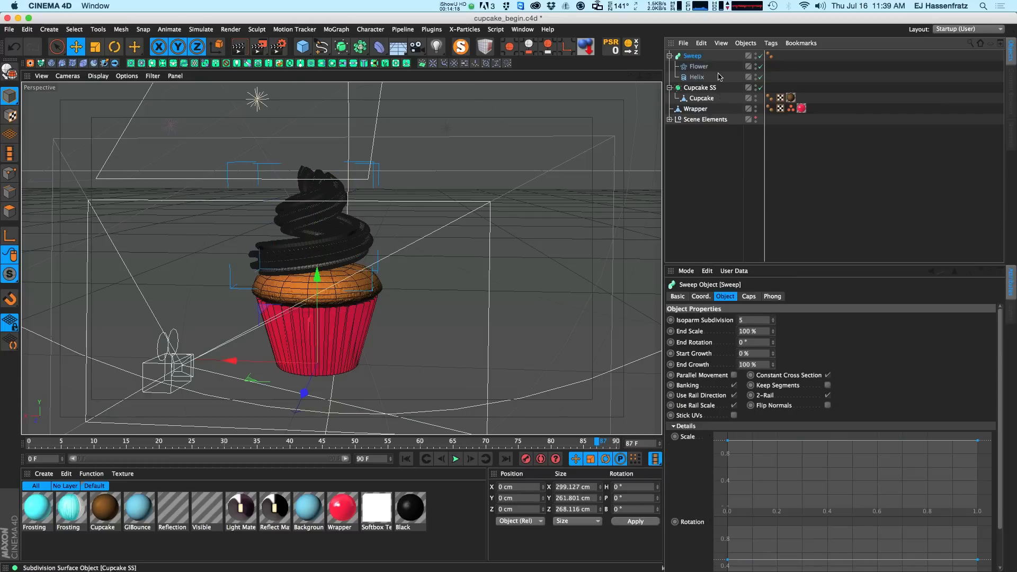
Step: Set the Helix's start angle to 259°
click(697, 76)
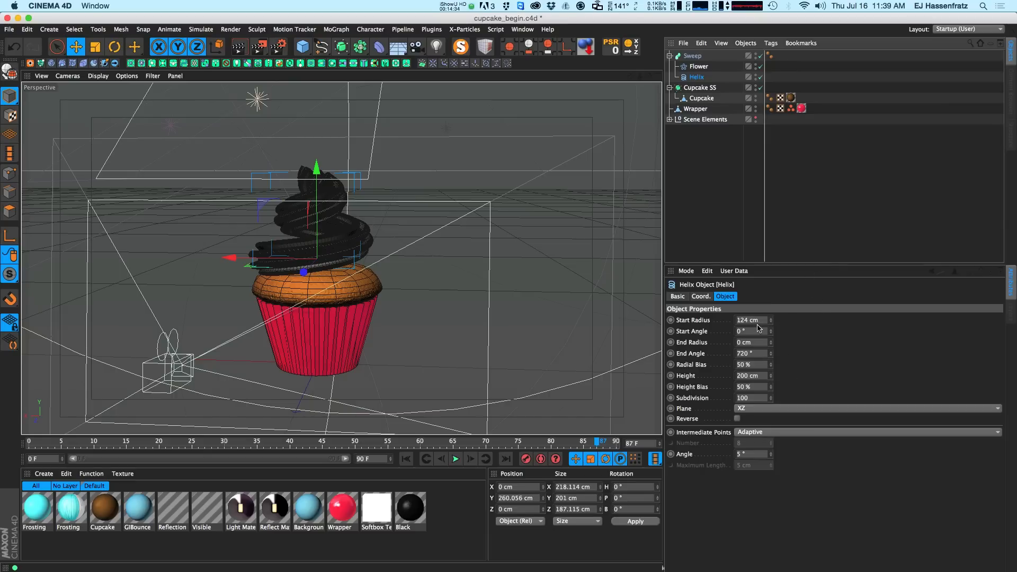
alt+drag(321, 331, 339, 329)
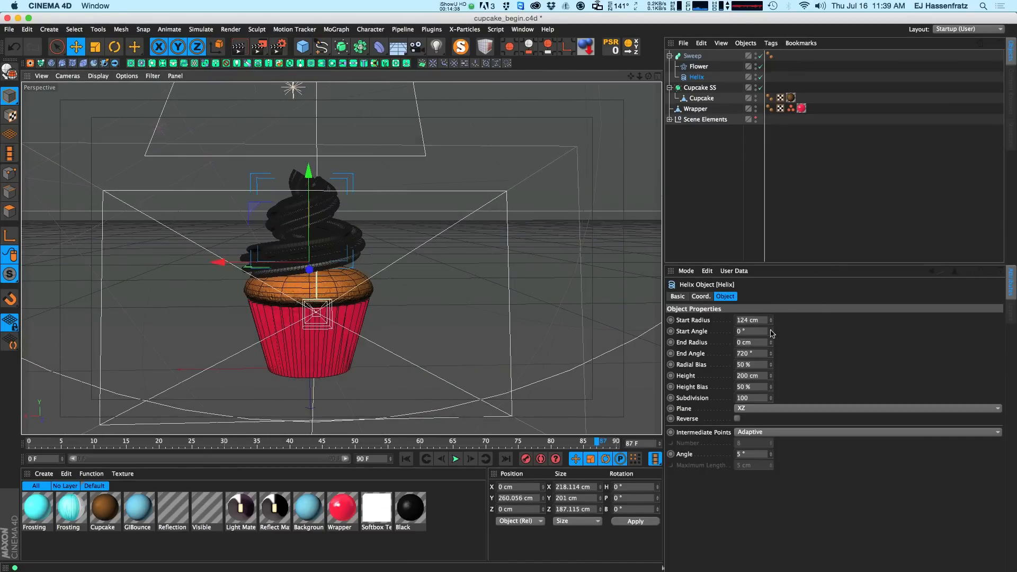
drag(771, 332, 773, 300)
drag(772, 337, 791, 224)
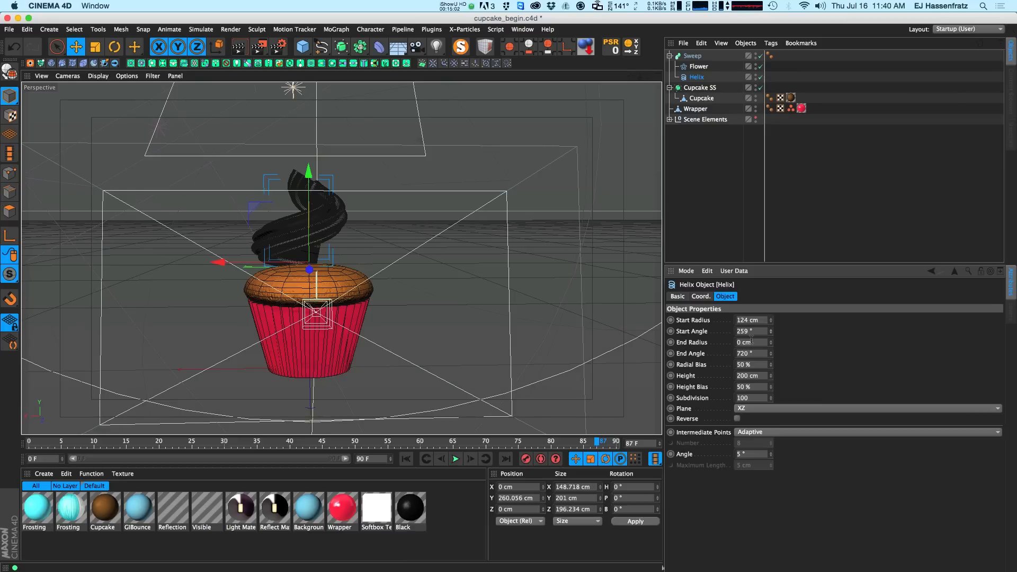
Step: Increase the Helix's end angle to 1641° and lower the spline to about Y 247 cm
drag(772, 358, 753, 179)
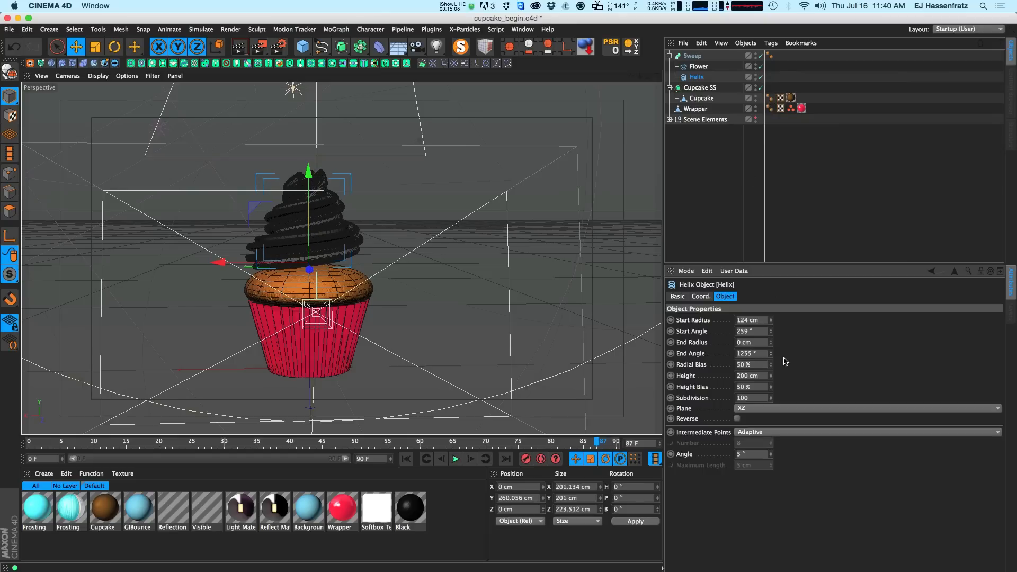
drag(774, 355, 766, 154)
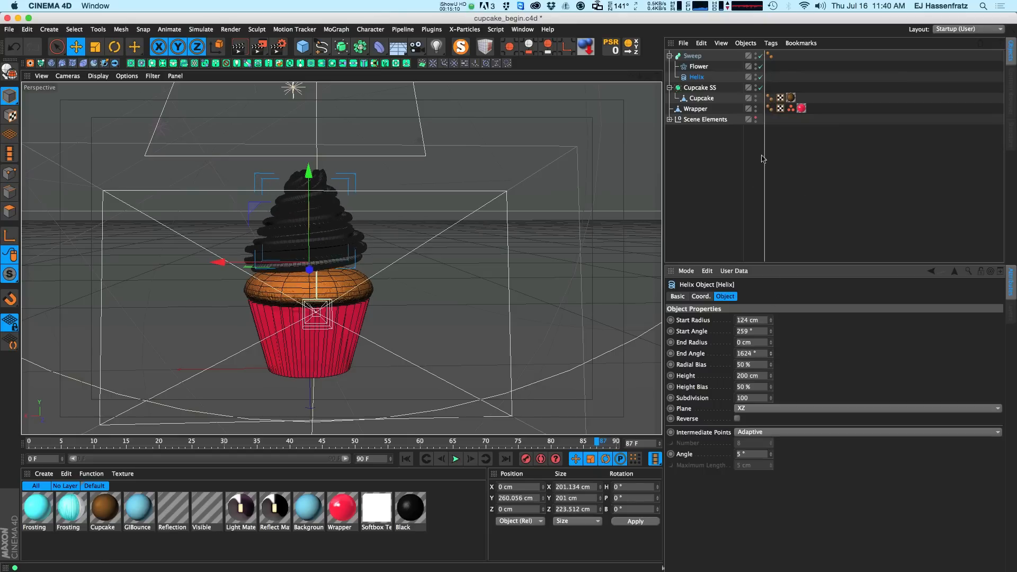
drag(306, 184, 306, 191)
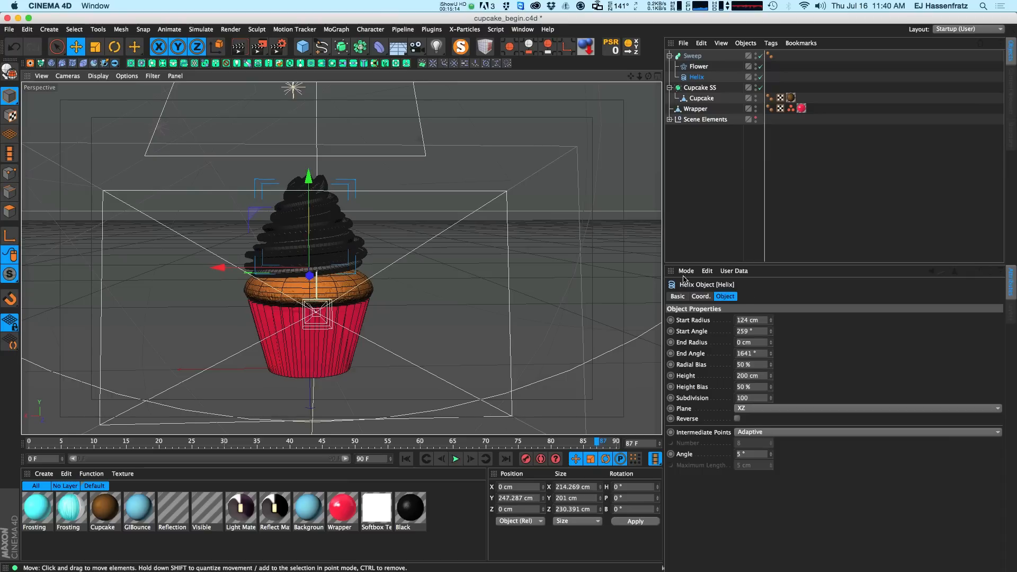
Step: Set the Helix's start radius to 135 cm and start angle to 261°, and lower the spline to about Y 242 cm
drag(771, 320, 771, 314)
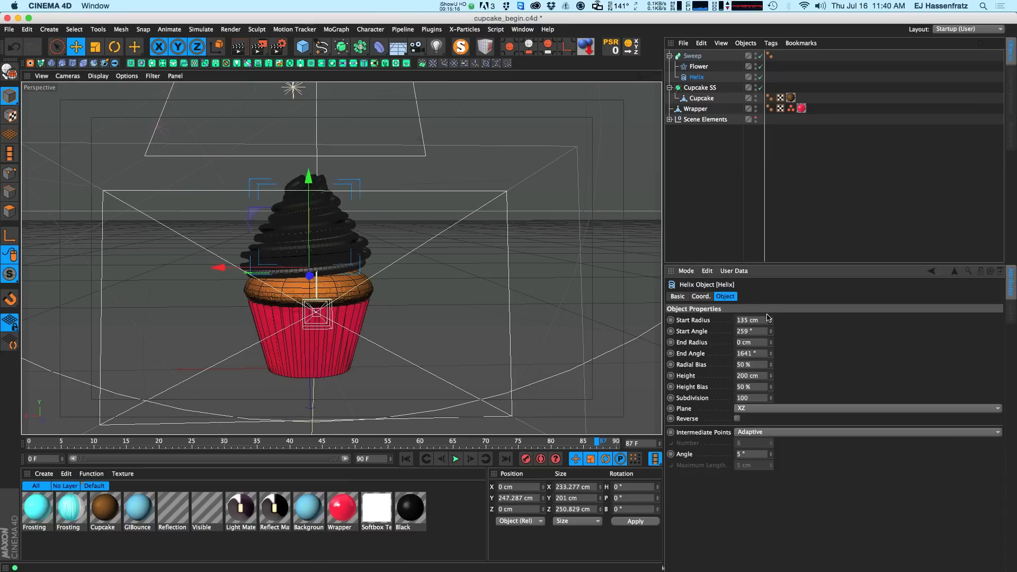
drag(316, 229, 316, 232)
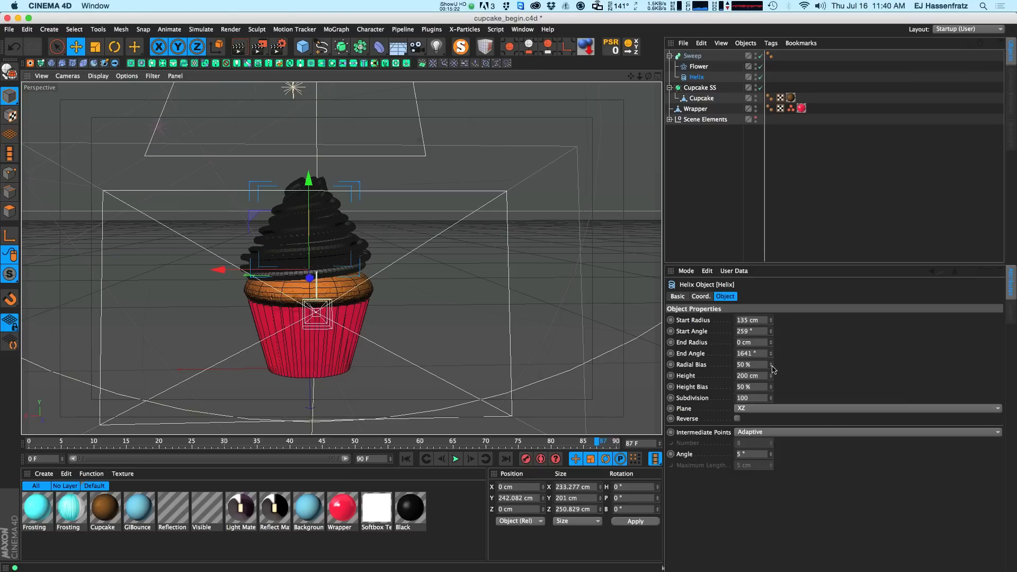
drag(772, 332, 772, 331)
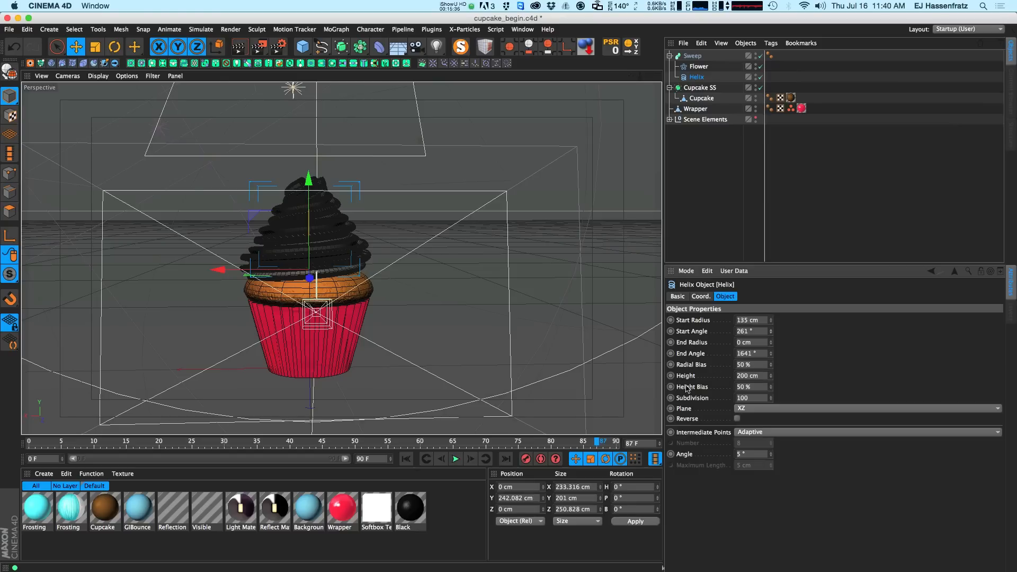
Step: Try radial bias values of 4 % and 49 % on the Helix, and try changing its height bias
drag(775, 367, 777, 389)
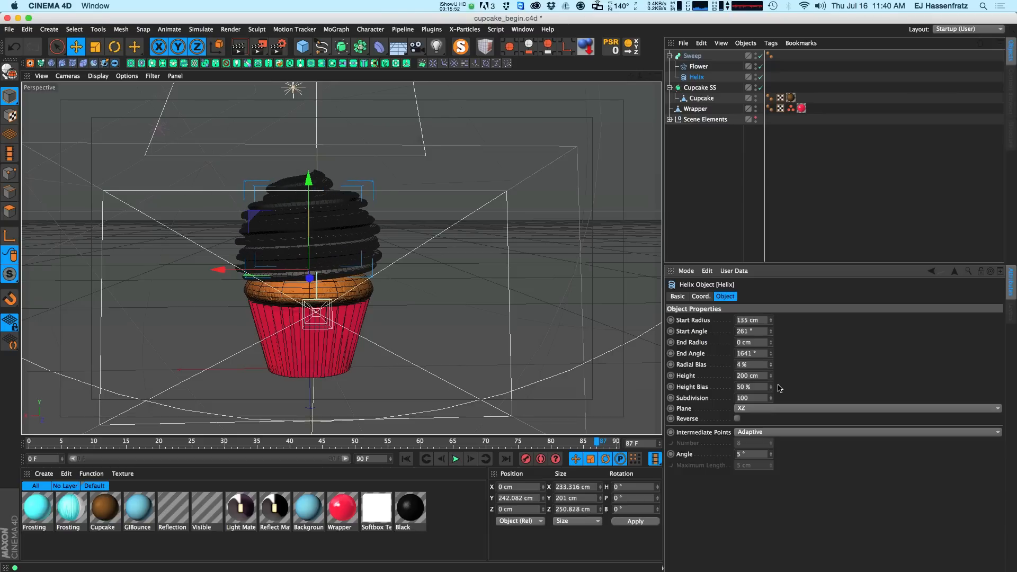
drag(779, 387, 784, 366)
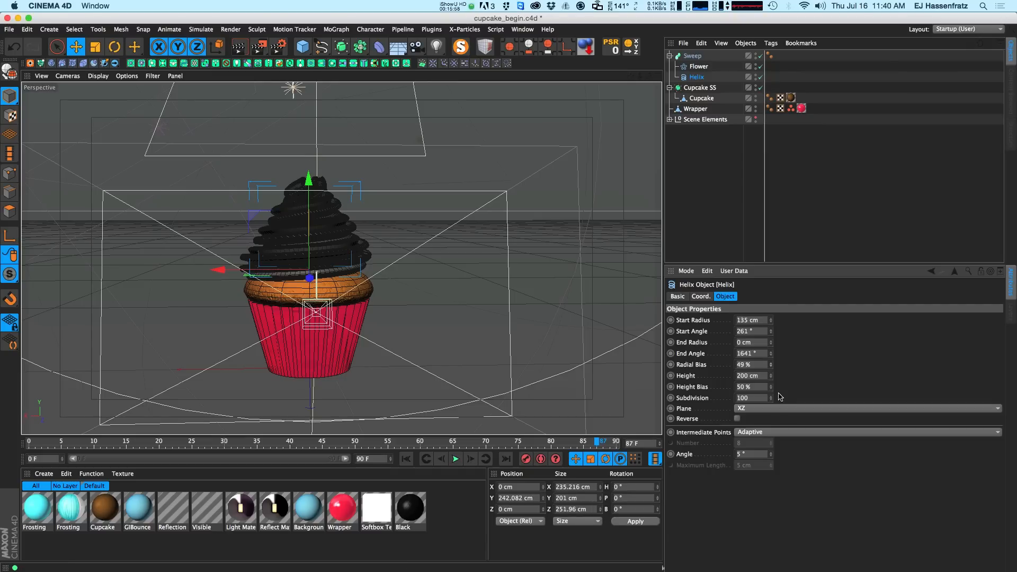
mouse_move(771, 387)
mouse_down()
mouse_move(777, 401)
mouse_move(774, 373)
mouse_up()
key(super+z)
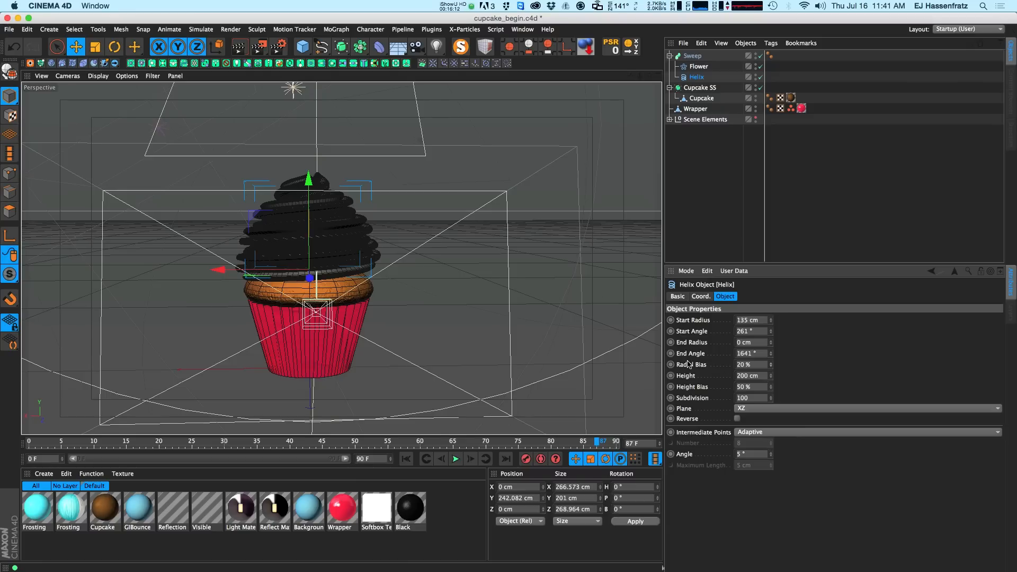
Step: Set the Helix's radial bias to 20 % and lower the spline to about Y 228 cm so the frosting meets the cake
drag(771, 365, 771, 393)
drag(317, 187, 316, 189)
click(317, 188)
key(super+z)
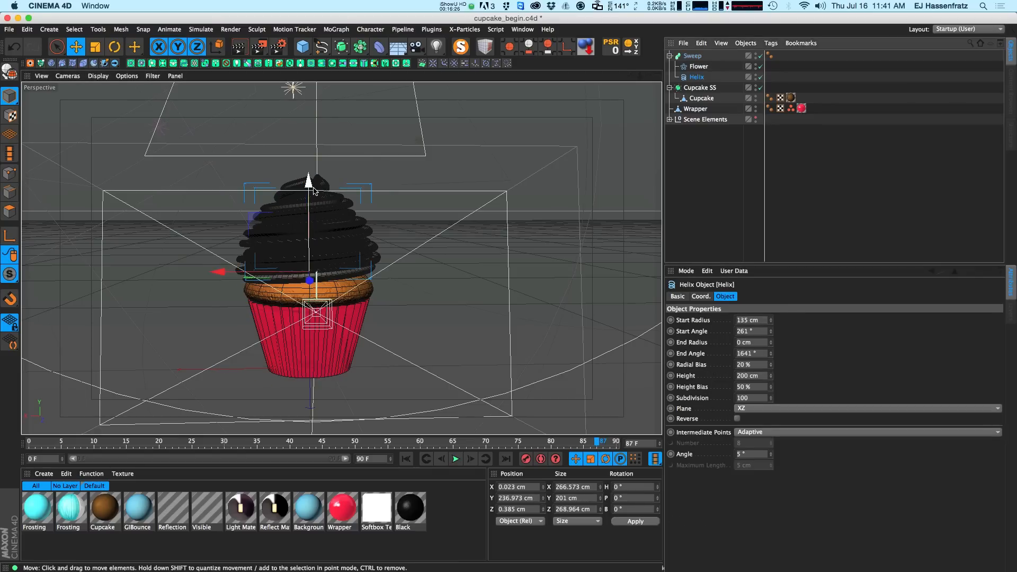
drag(320, 196, 318, 195)
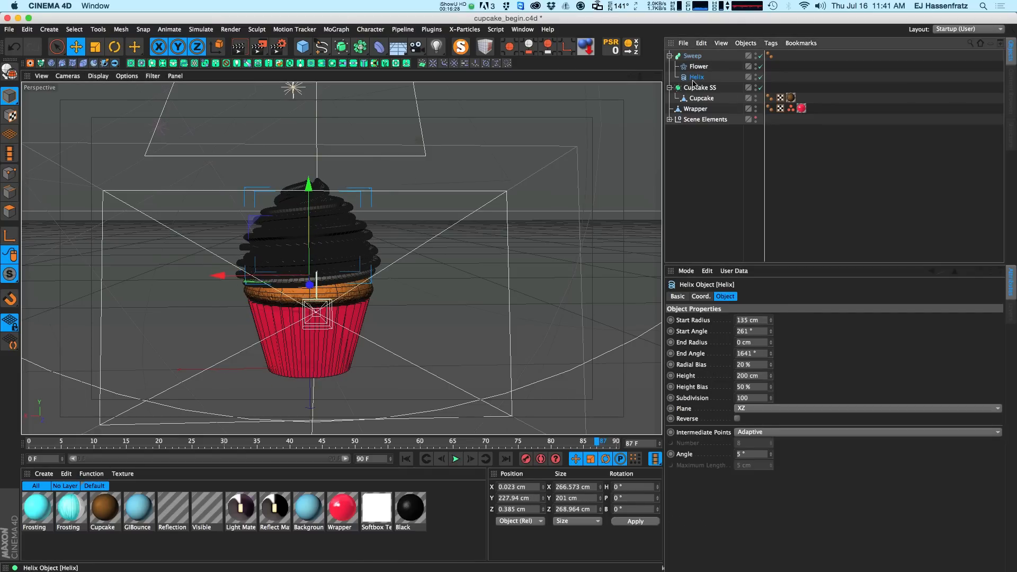
Step: Try a Helix height of 259 cm and undo it
drag(771, 376, 793, 354)
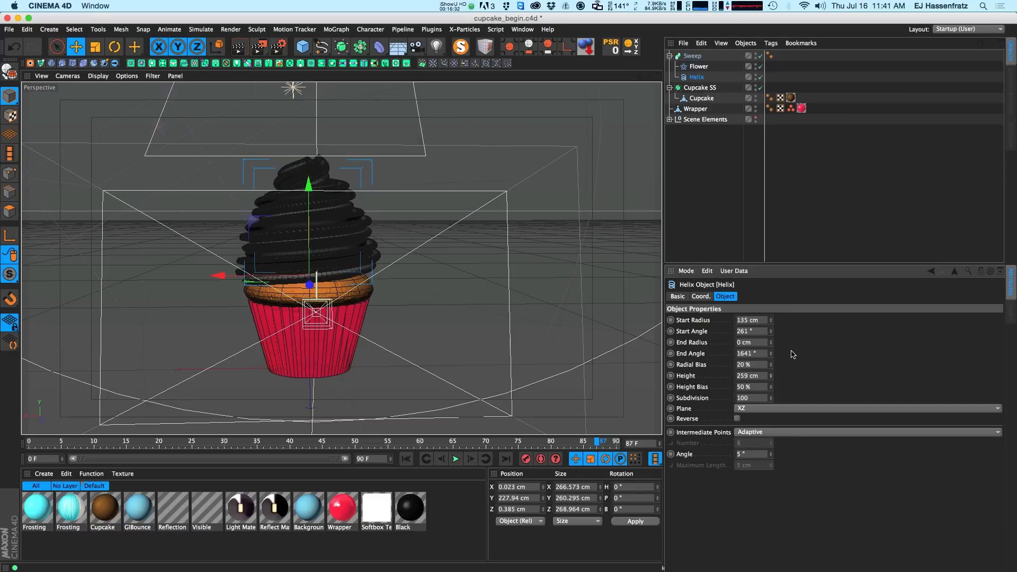
key(super+z)
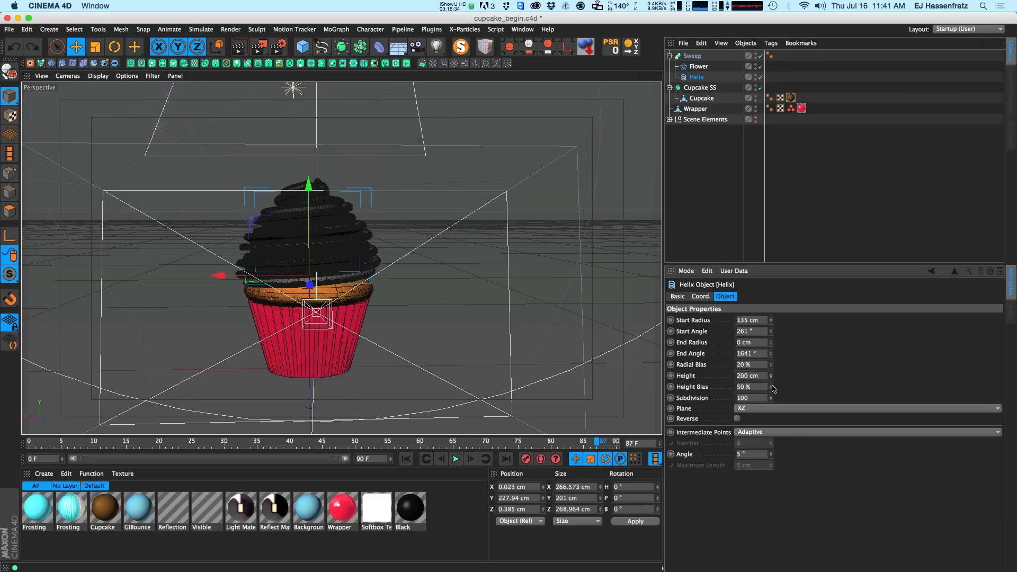
Step: Set the Helix's height bias to 45 % and its subdivision to 50
mouse_move(771, 387)
mouse_down()
mouse_move(777, 379)
mouse_move(764, 410)
mouse_move(784, 366)
mouse_move(770, 429)
mouse_move(783, 371)
mouse_move(784, 392)
mouse_move(772, 387)
mouse_up()
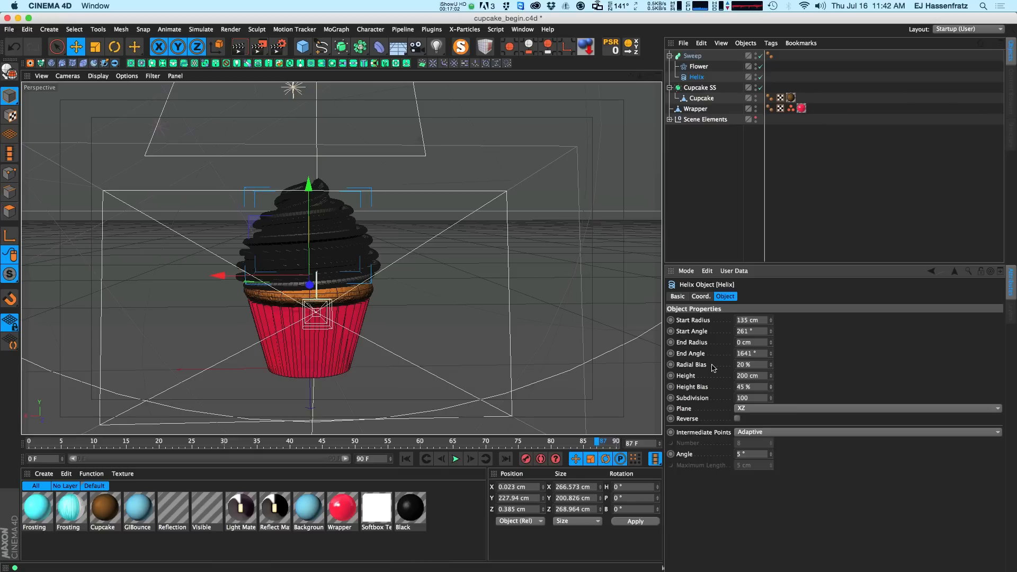
double_click(763, 398)
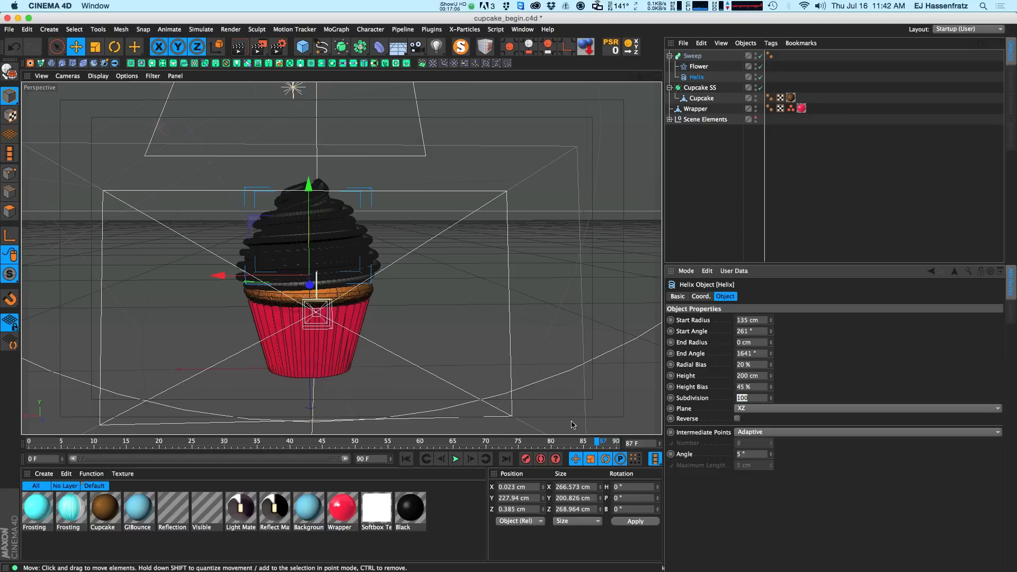
text(50)
Step: Apply the striped Frosting material to the Sweep object and clear the selection
drag(72, 516, 692, 56)
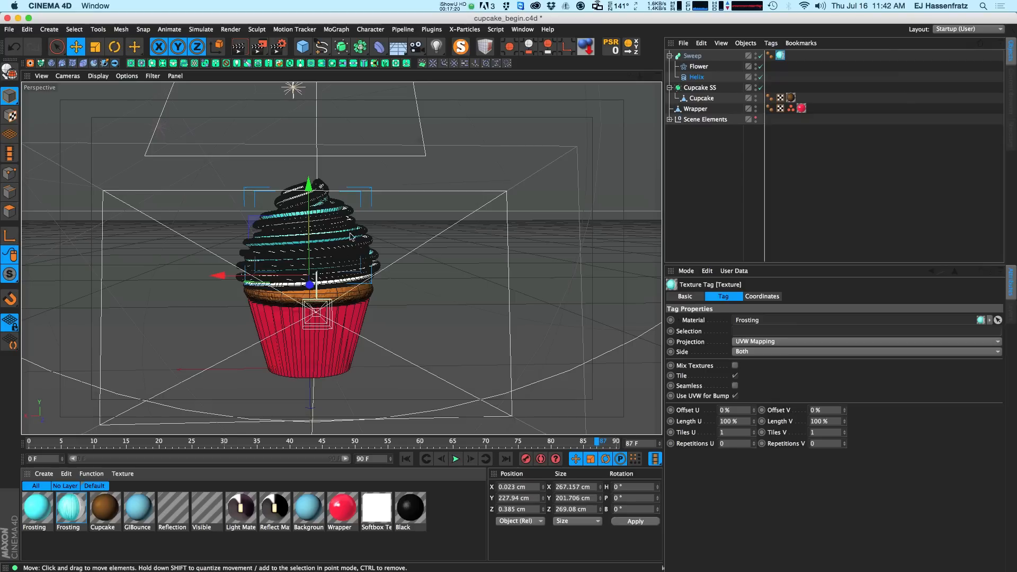
click(780, 149)
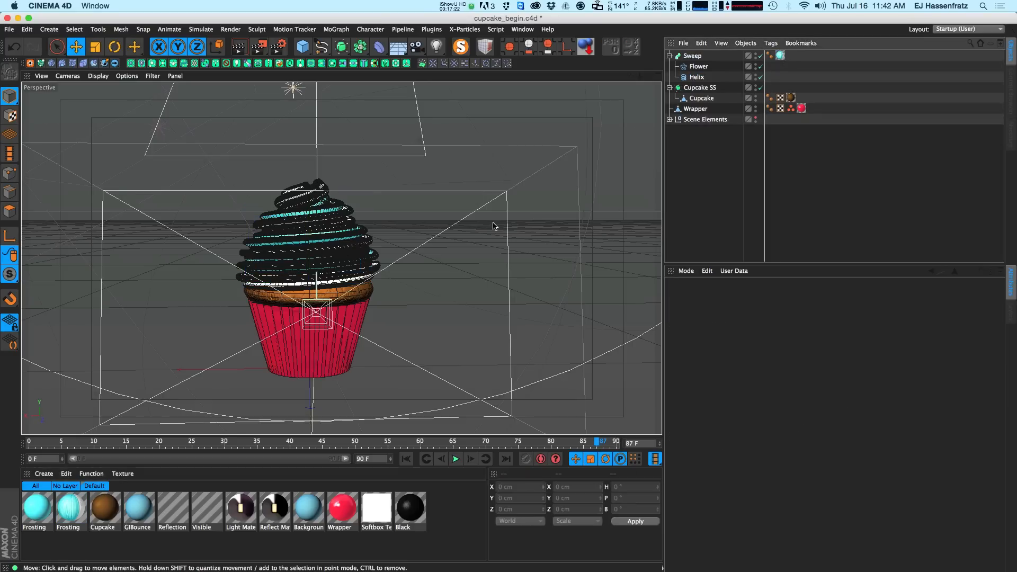
Step: Examine the Gradient shader in the luminance channel of the striped Frosting material
double_click(80, 513)
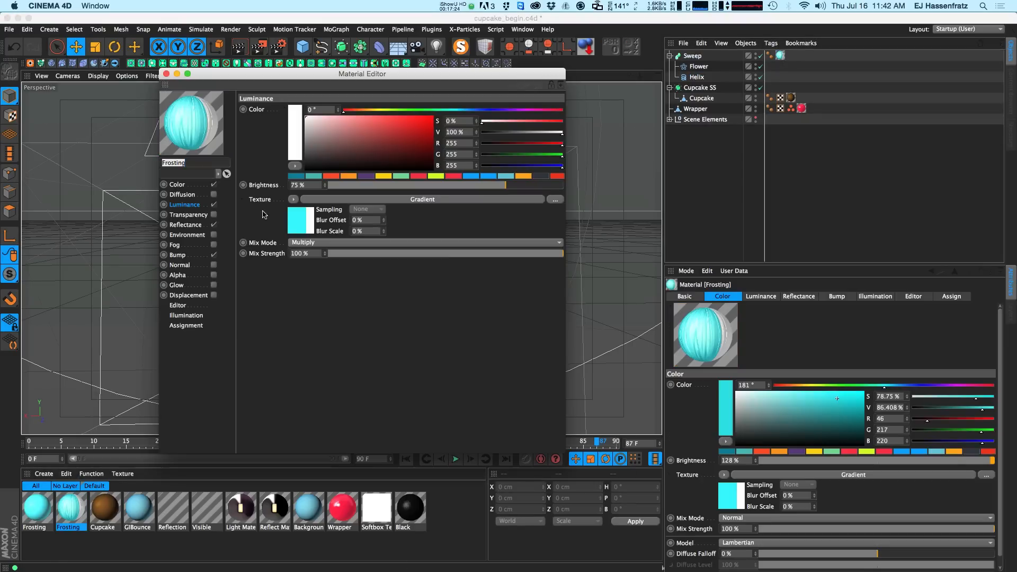
click(377, 199)
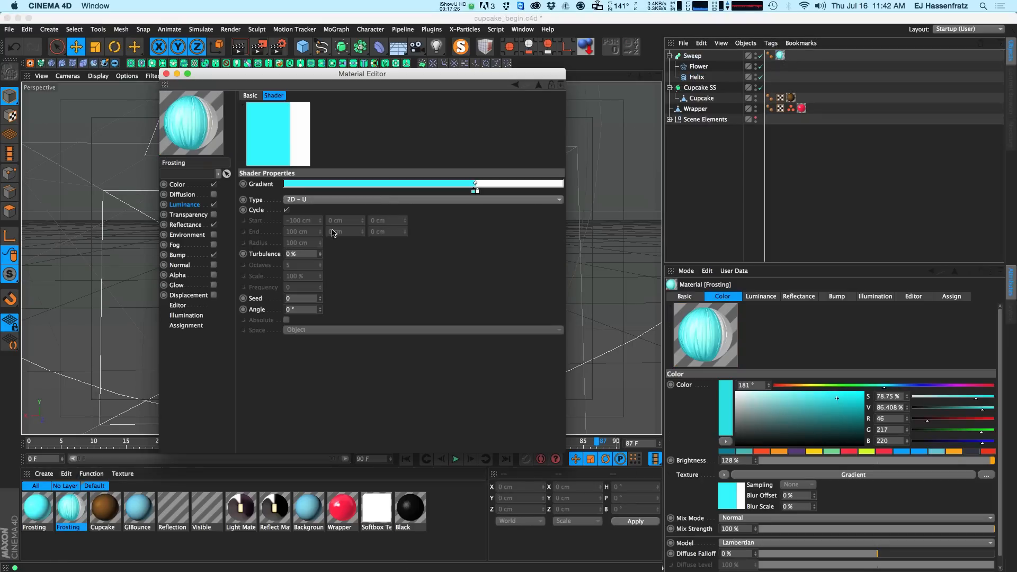
drag(276, 77, 381, 88)
click(272, 85)
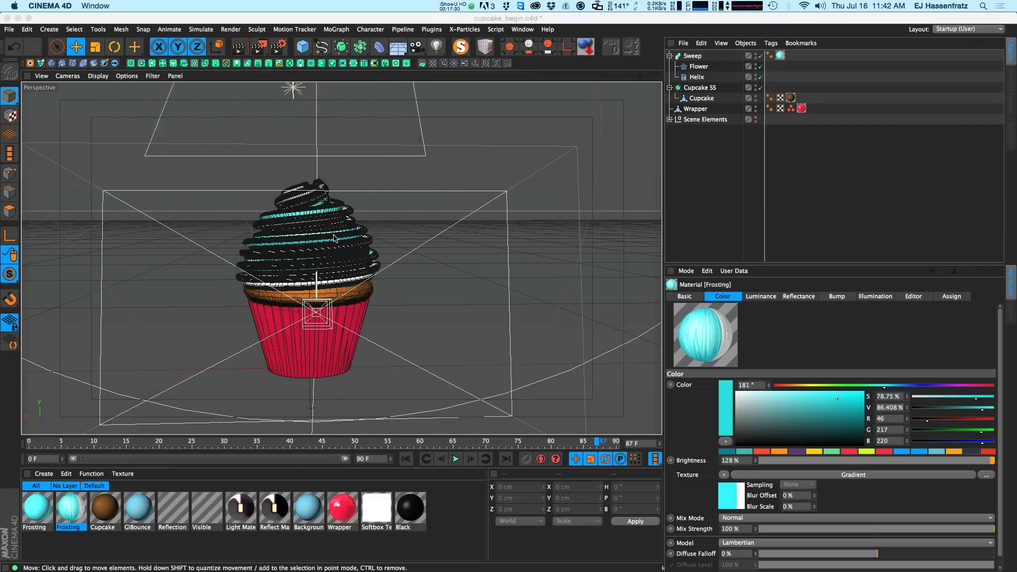
Step: Preview the frosting's stripes with an interactive viewport render and select the Flower spline
key(alt+r)
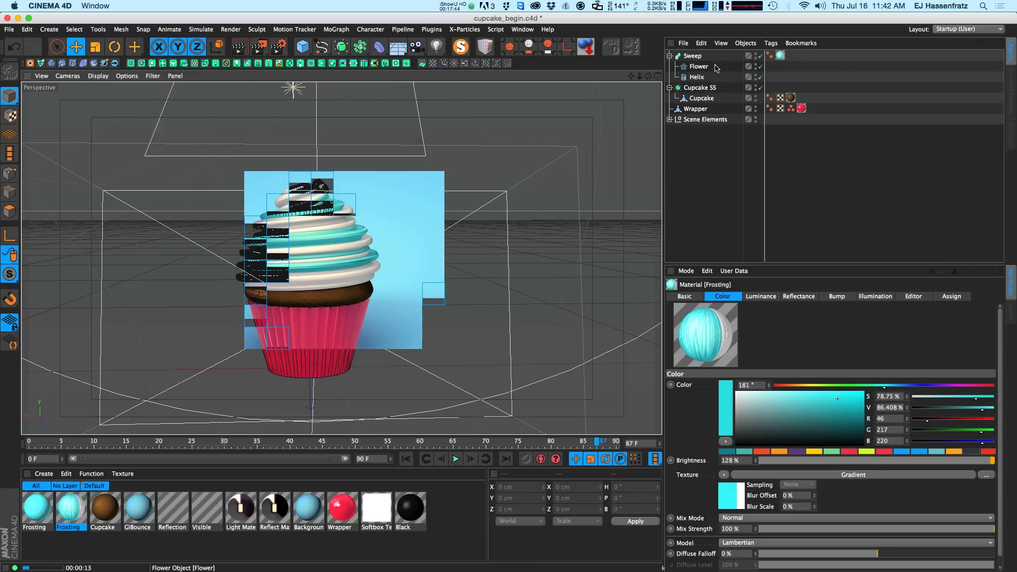
click(699, 67)
key(alt+r)
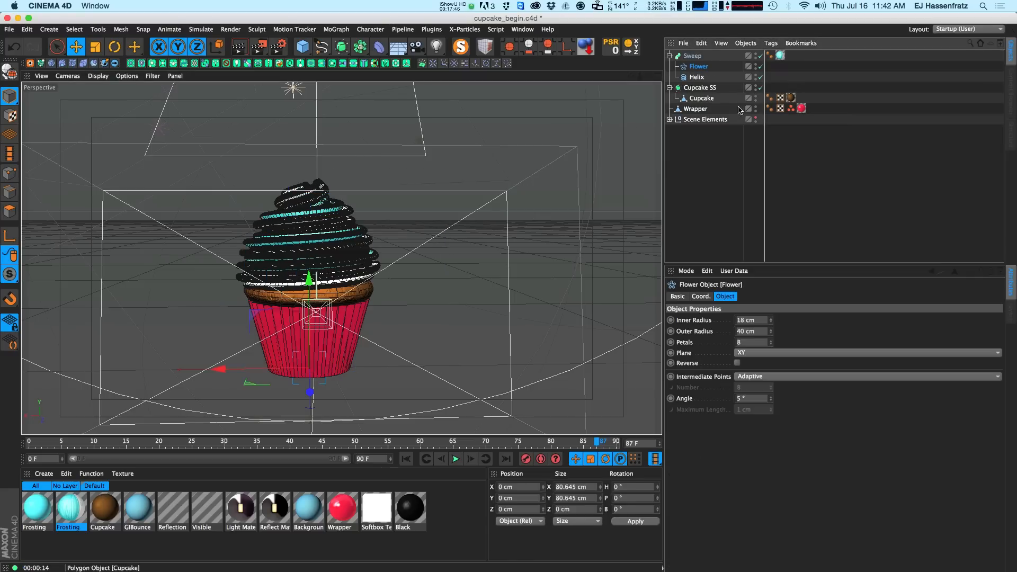
Step: Set the Flower's inner radius to 27 cm, preview the render, and reduce its petals to 6
mouse_move(772, 321)
mouse_down()
mouse_move(778, 304)
mouse_move(774, 321)
mouse_up()
key(ctrl+r)
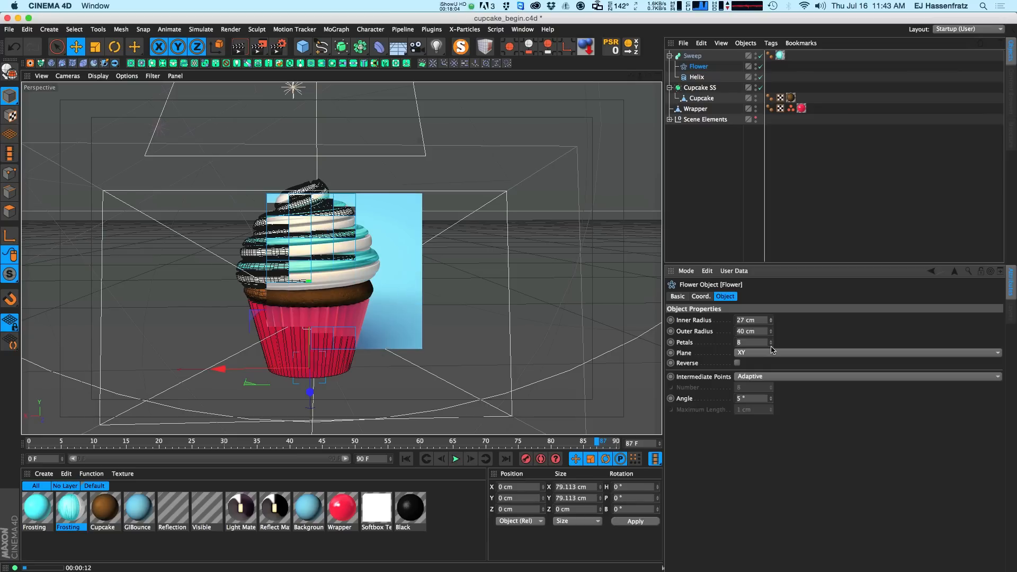
click(772, 345)
click(771, 344)
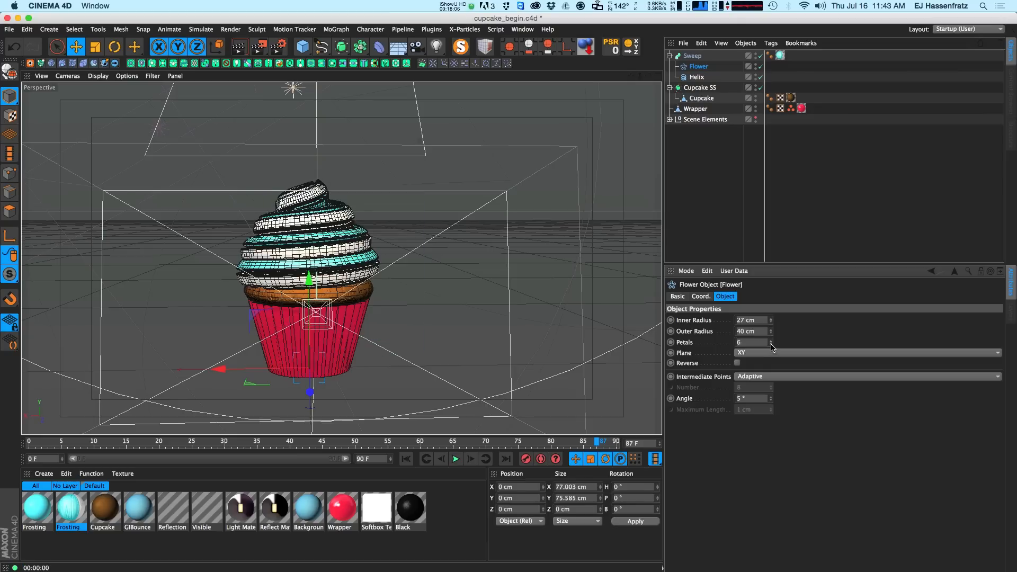
click(772, 340)
Step: Set the Flower's inner radius to 20 cm and its outer radius to 40 cm
drag(770, 320, 772, 327)
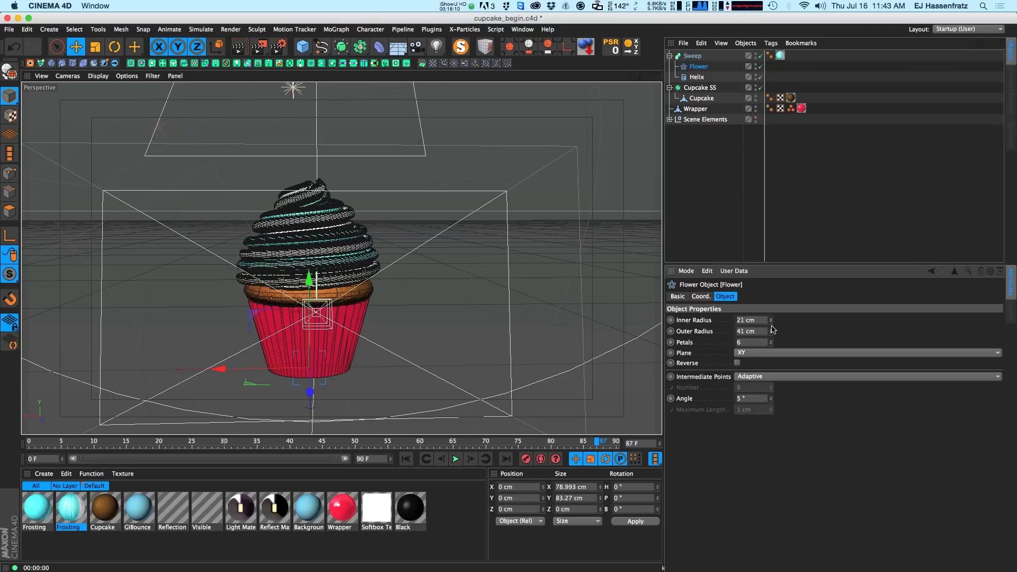
click(771, 323)
click(771, 334)
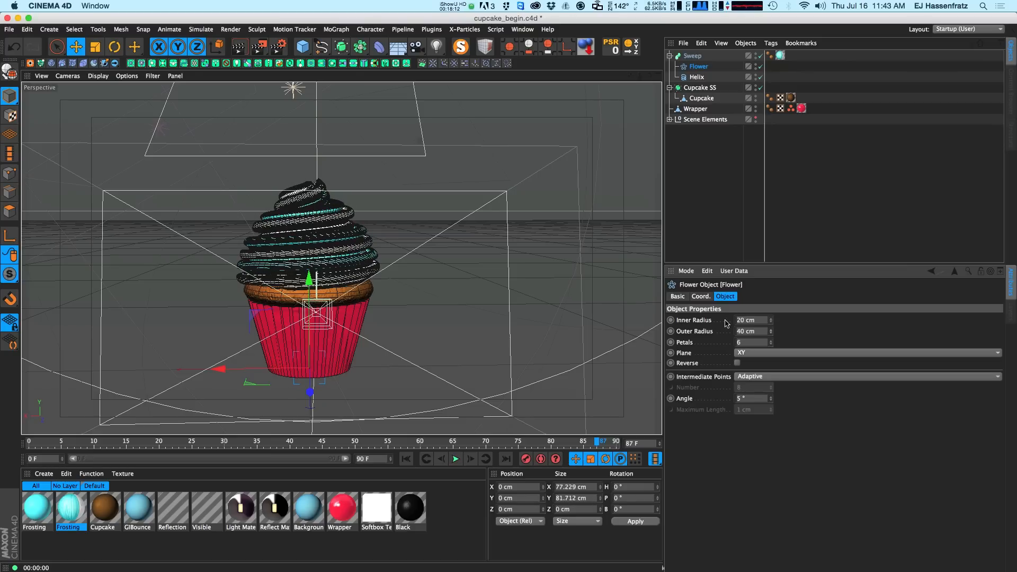
Step: Show all four views and try an inner radius of 45 cm on the Flower
click(657, 77)
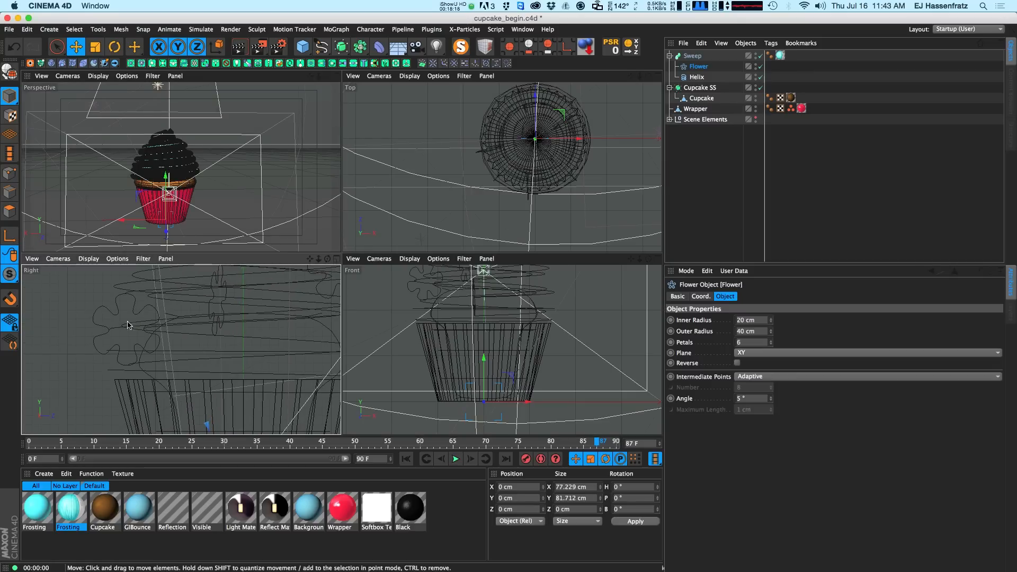
mouse_move(771, 321)
mouse_down()
mouse_move(777, 294)
mouse_move(777, 309)
mouse_up()
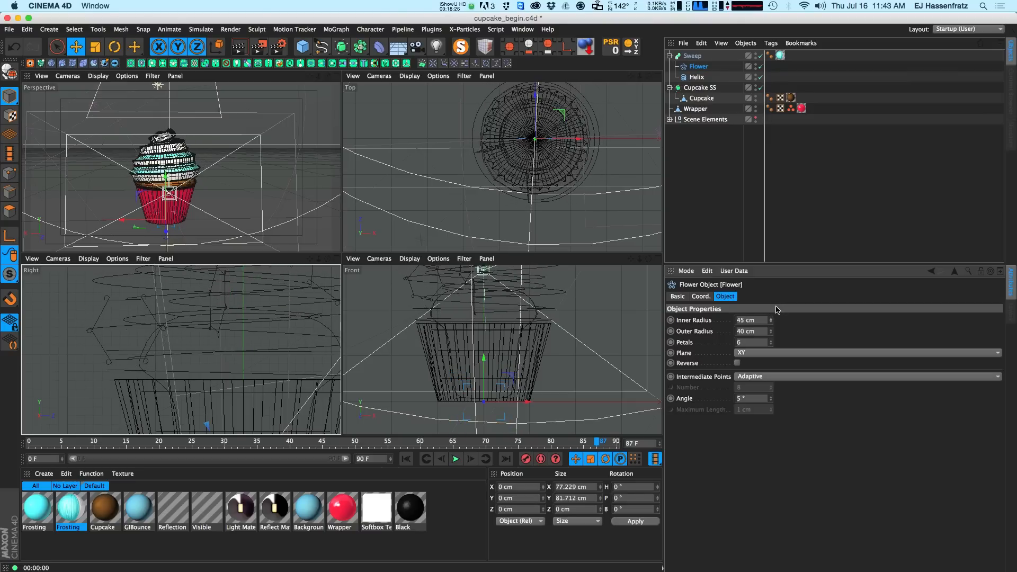
Step: Display the perspective view with smooth shading and no wireframe lines
click(79, 76)
mouse_move(106, 92)
click(211, 126)
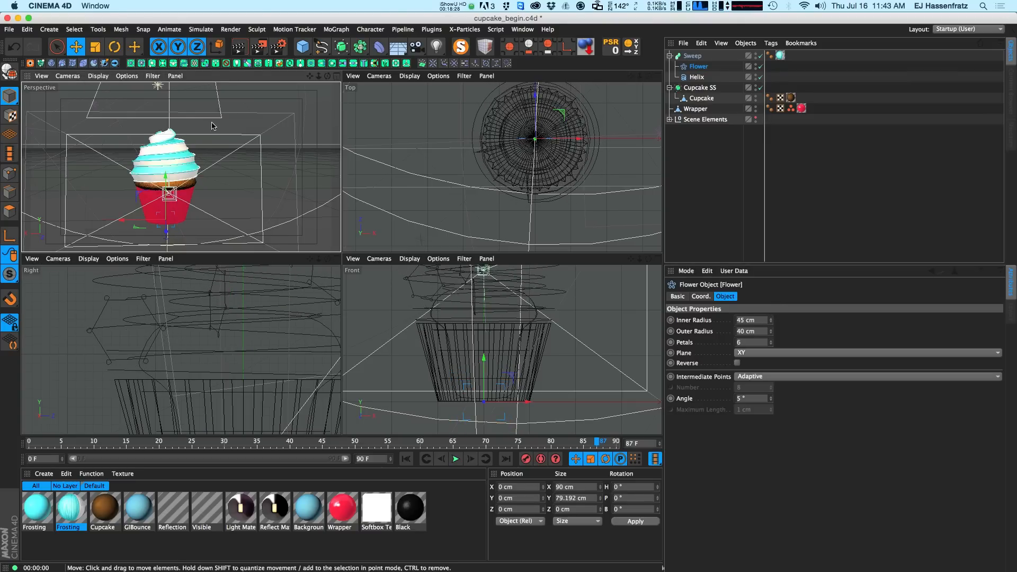
alt+right_drag(151, 198, 166, 182)
Step: Try an outer radius of 9 cm on the Flower, then restore its inner radius to 20 cm and outer radius to 40 cm
mouse_move(771, 331)
mouse_down()
mouse_move(771, 349)
mouse_move(773, 331)
mouse_move(777, 338)
mouse_up()
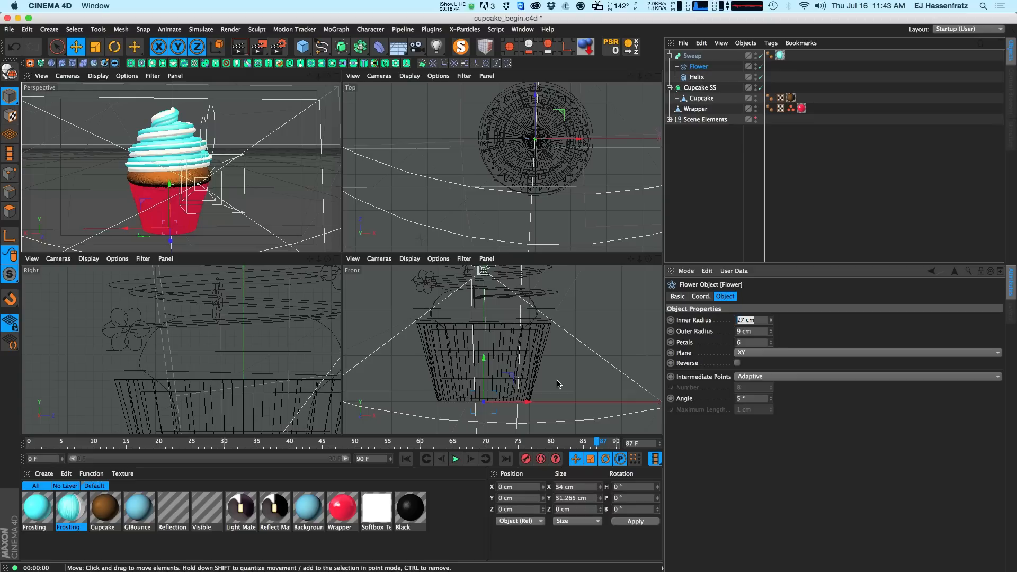
text(20)
key(Tab)
text(40)
key(Return)
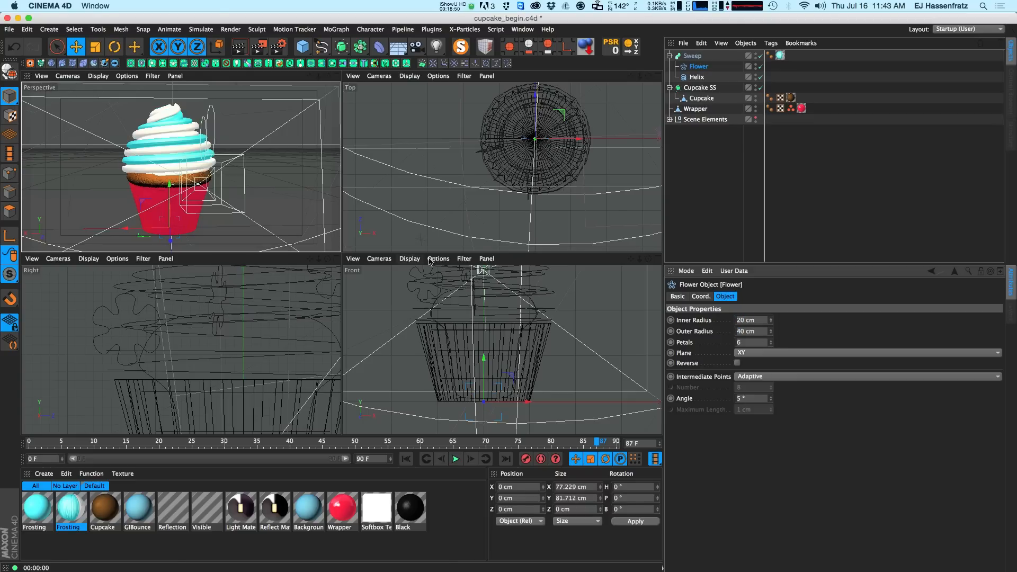
Step: Select the Sweep object, make room to display its scale and rotation curves, and examine the frosting's starting end
click(699, 58)
click(704, 68)
click(693, 56)
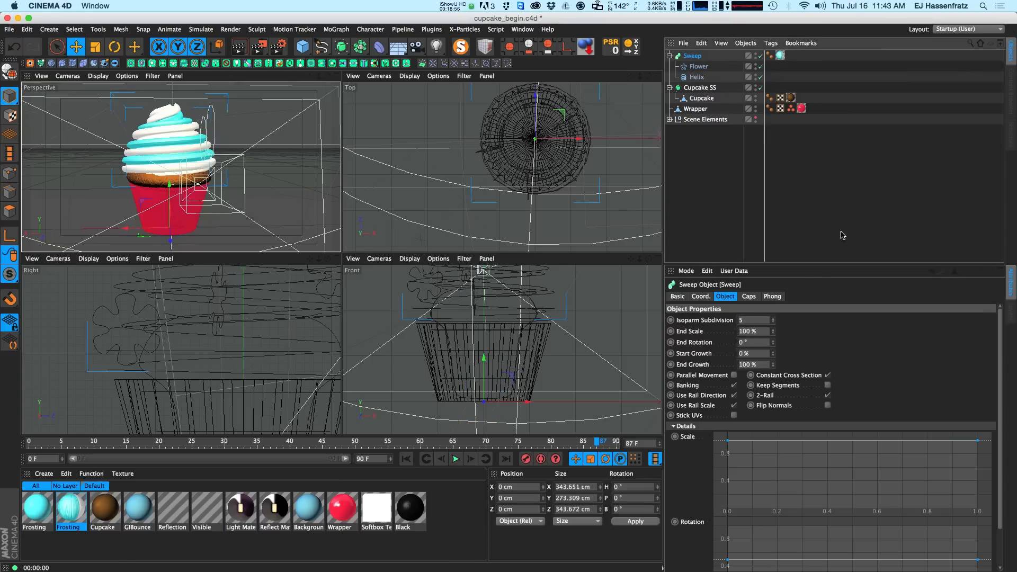
drag(823, 264, 826, 207)
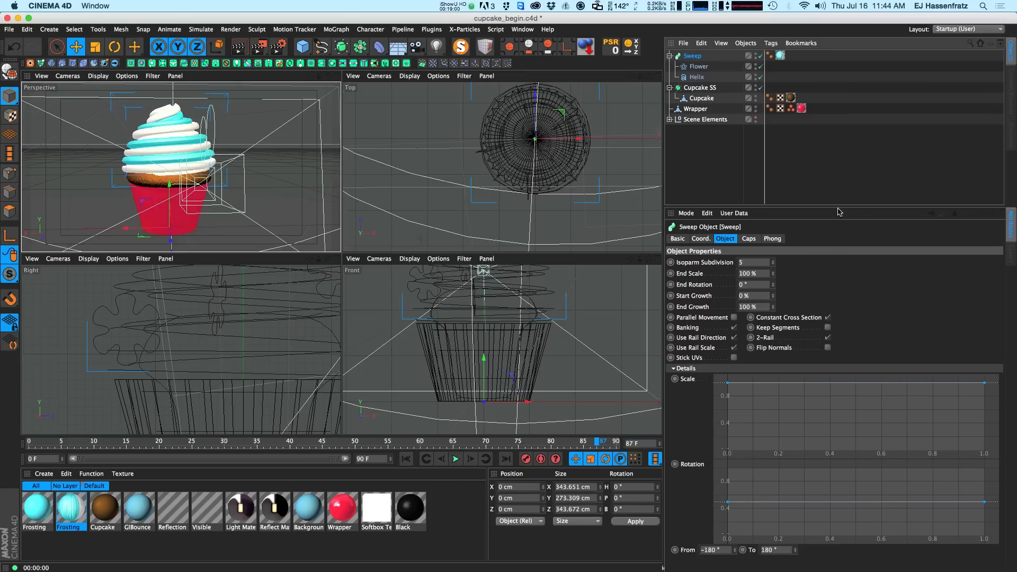
alt+drag(218, 123, 166, 141)
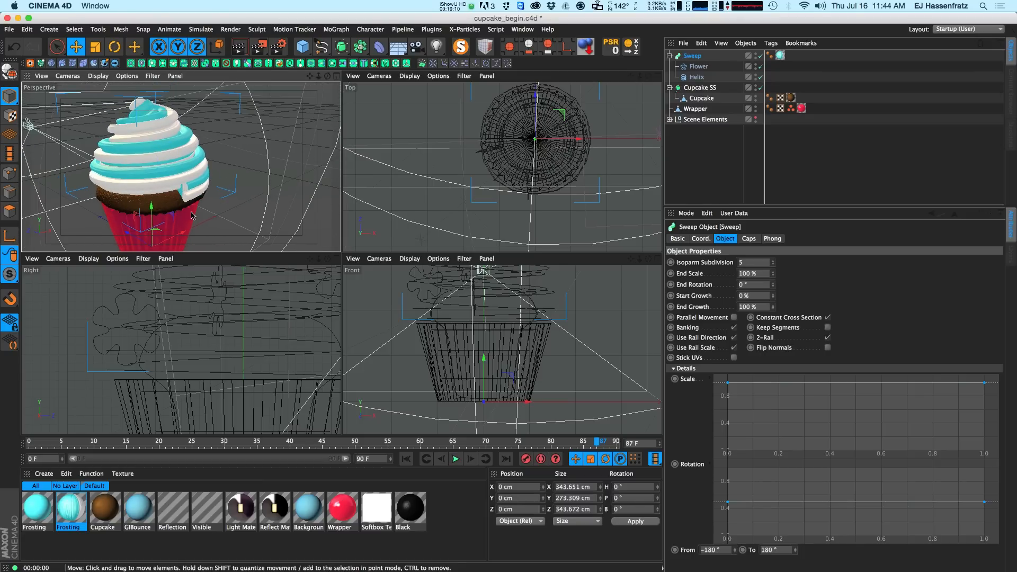
alt+drag(151, 132, 191, 189)
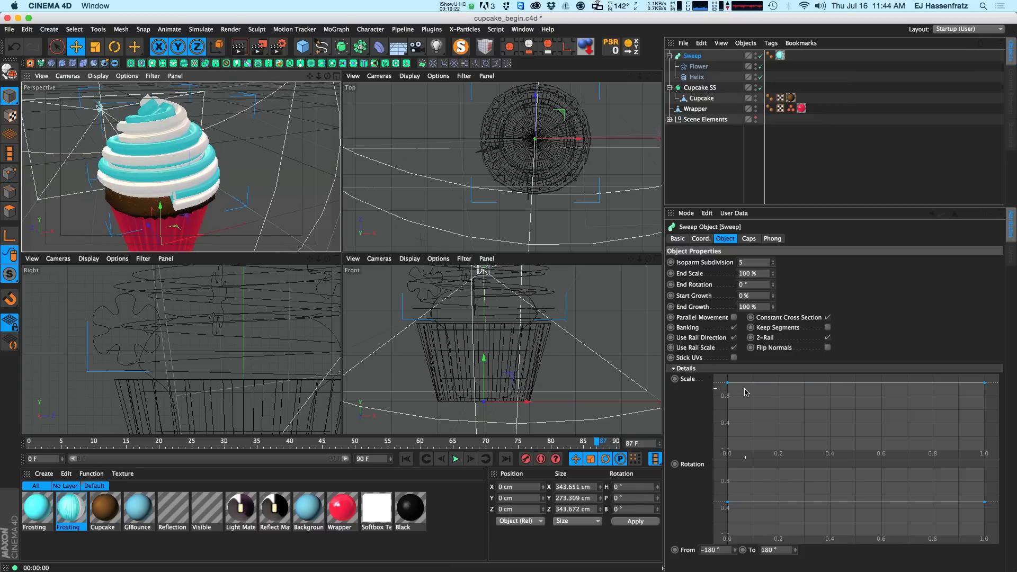
Step: Taper both ends of the Sweep by adding scale curve points at about 0.3 and 0.7 and lowering the two endpoints to 0
click(728, 384)
ctrl+click(803, 383)
ctrl+click(904, 382)
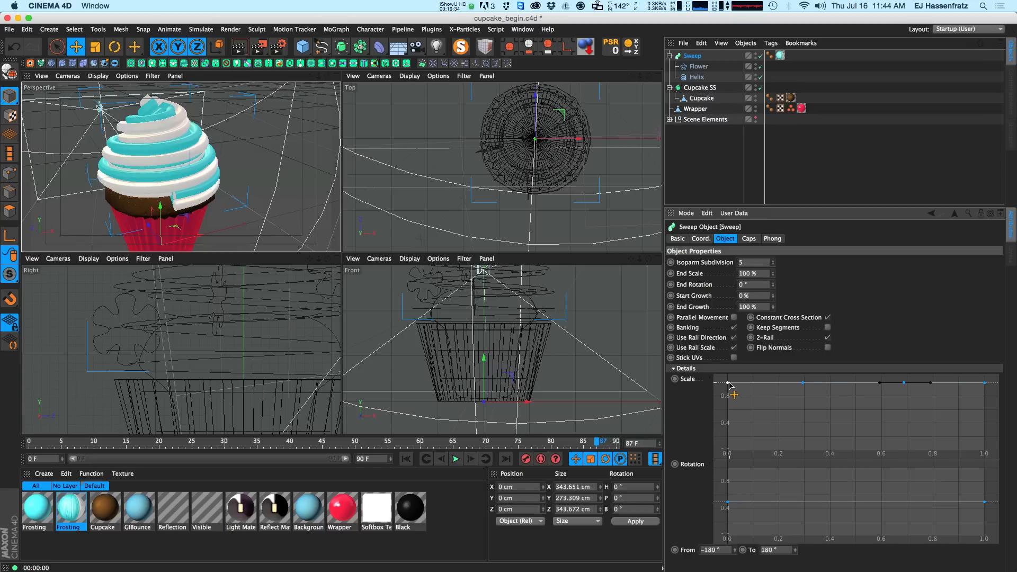
drag(728, 383, 681, 464)
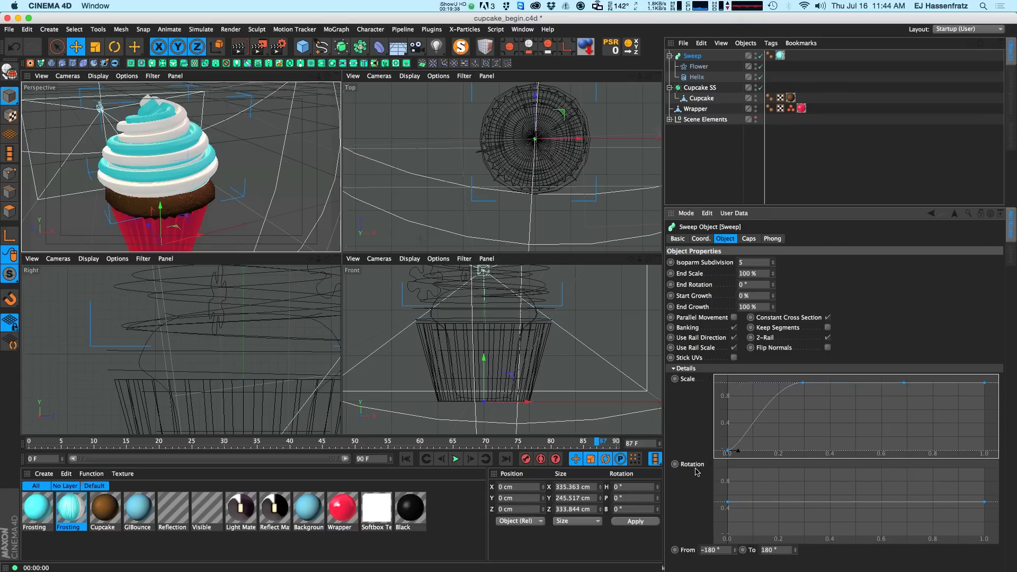
drag(984, 384, 989, 464)
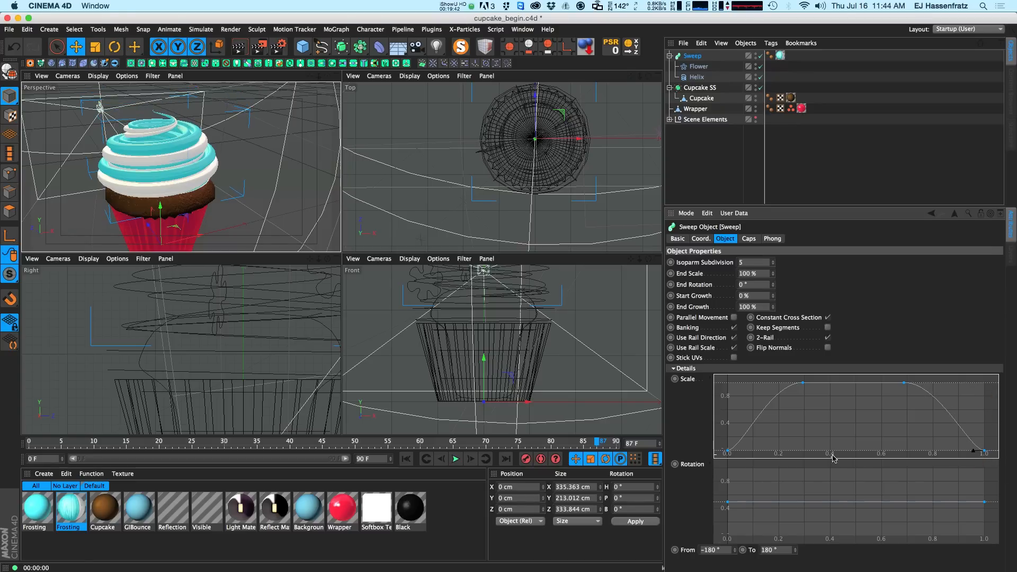
Step: Steepen the tangents at both endpoints of the Sweep's scale curve so the frosting thickens faster at each end
alt+drag(159, 174, 206, 146)
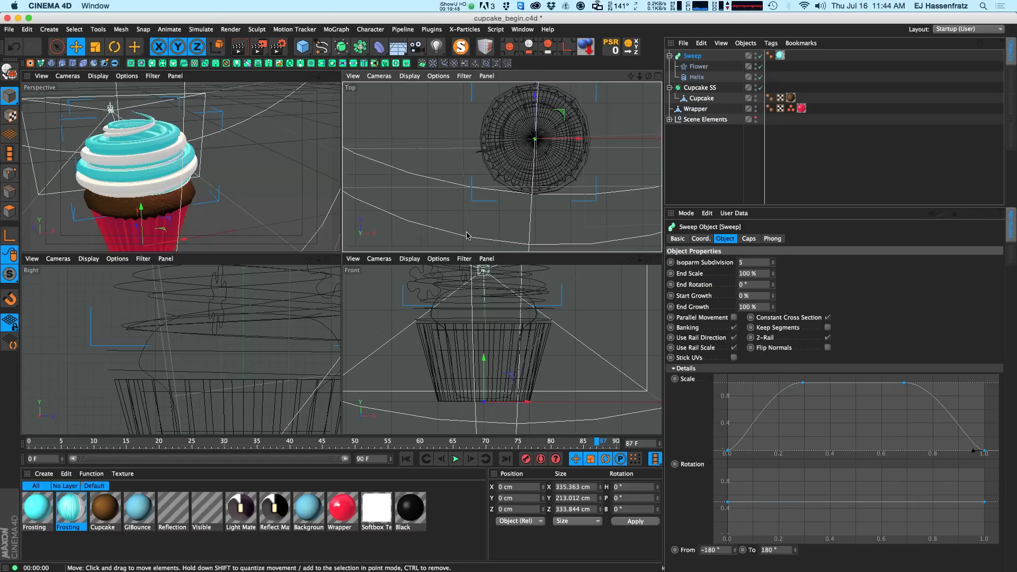
alt+drag(197, 178, 204, 173)
click(727, 450)
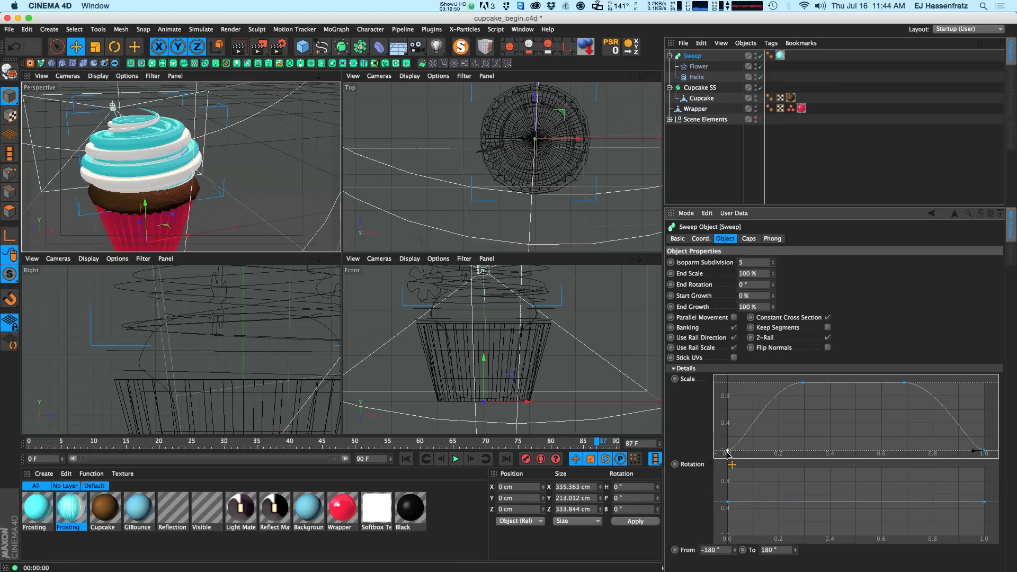
drag(739, 451, 738, 411)
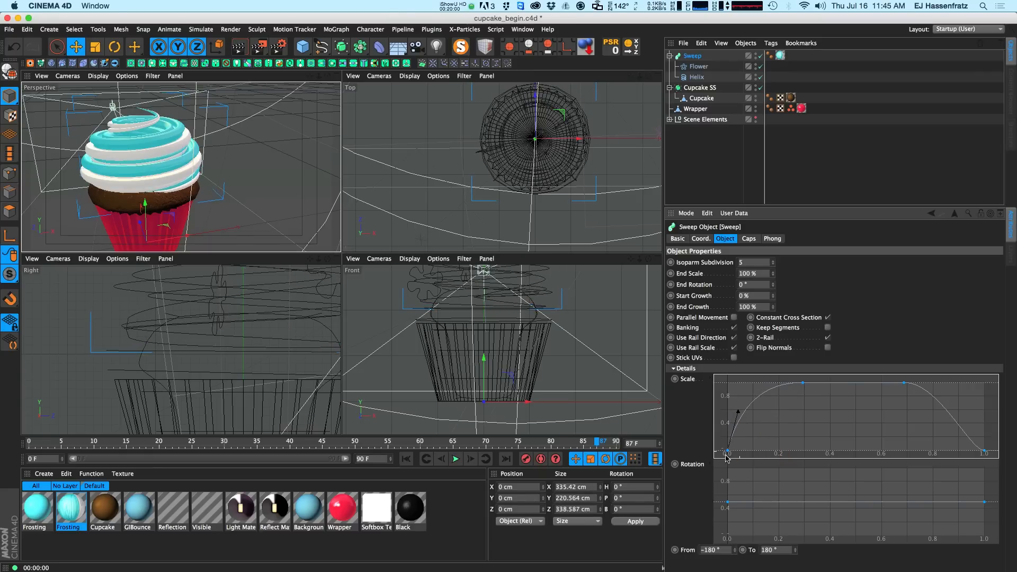
alt+drag(182, 183, 233, 174)
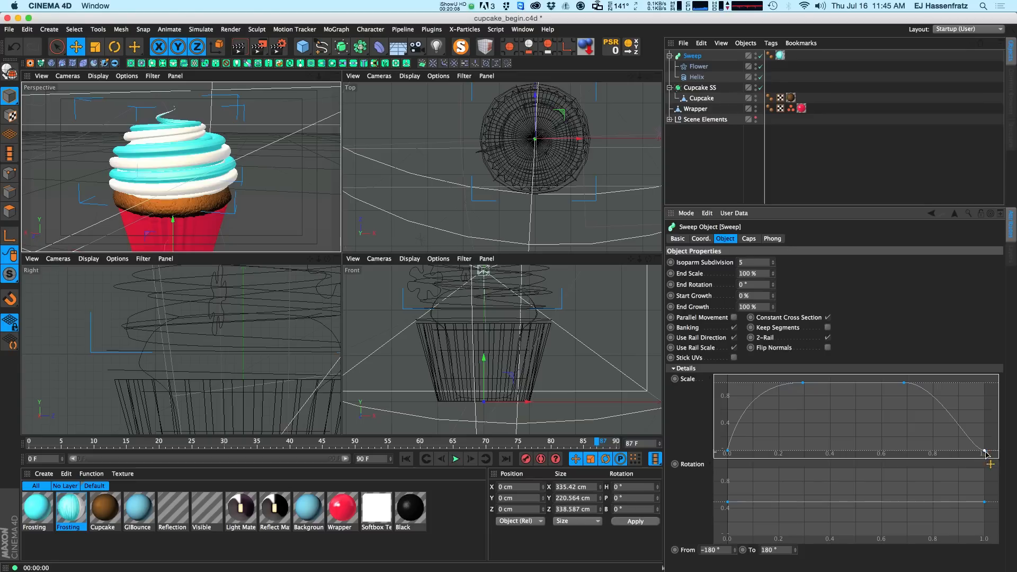
drag(975, 450, 987, 410)
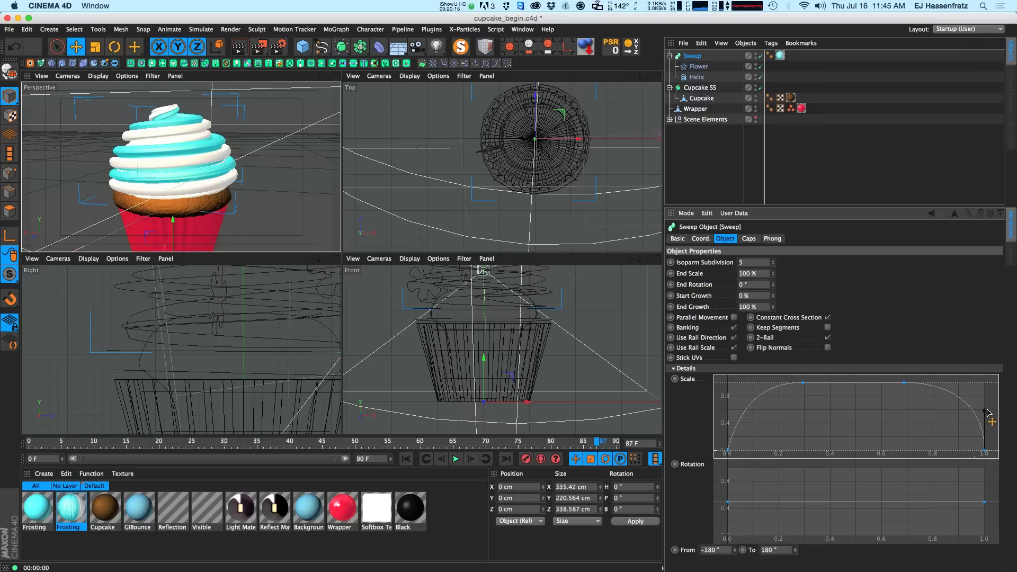
Step: Set the Helix's end angle to 1545° to adjust where the frosting's tip finishes
mouse_move(163, 148)
alt+mouse_down()
mouse_move(187, 158)
mouse_move(162, 154)
mouse_move(174, 154)
mouse_move(159, 166)
alt+mouse_up()
mouse_move(182, 174)
alt+right_down()
mouse_move(127, 178)
mouse_move(193, 179)
alt+right_up()
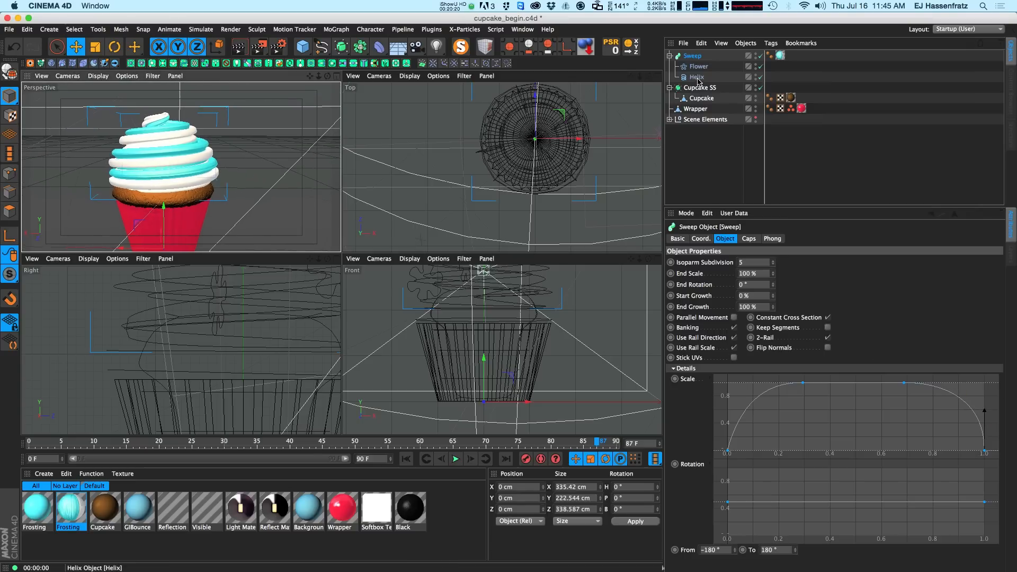
alt+middle_drag(193, 183, 198, 173)
alt+right_drag(197, 173, 194, 172)
click(700, 78)
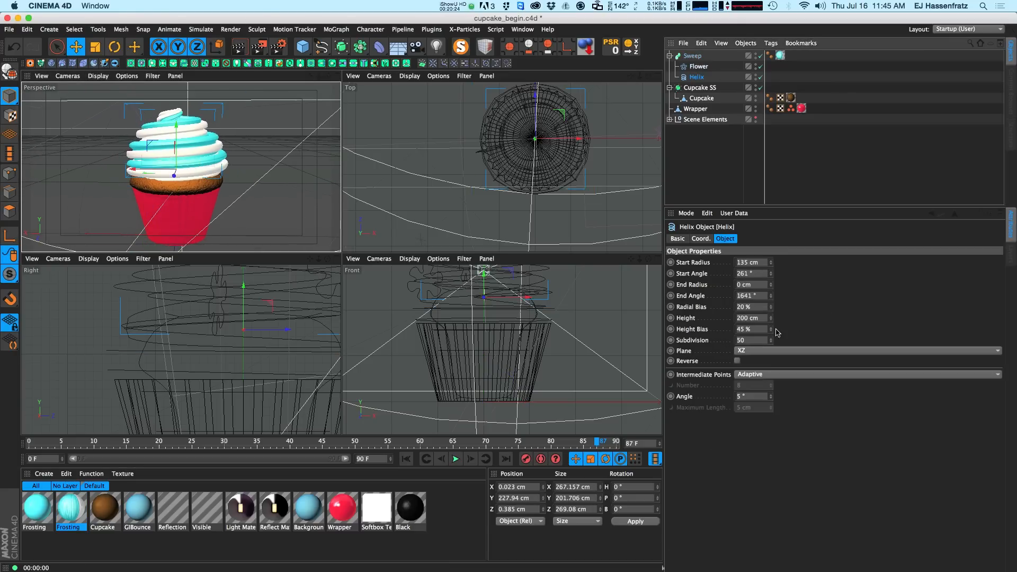
drag(773, 297, 793, 348)
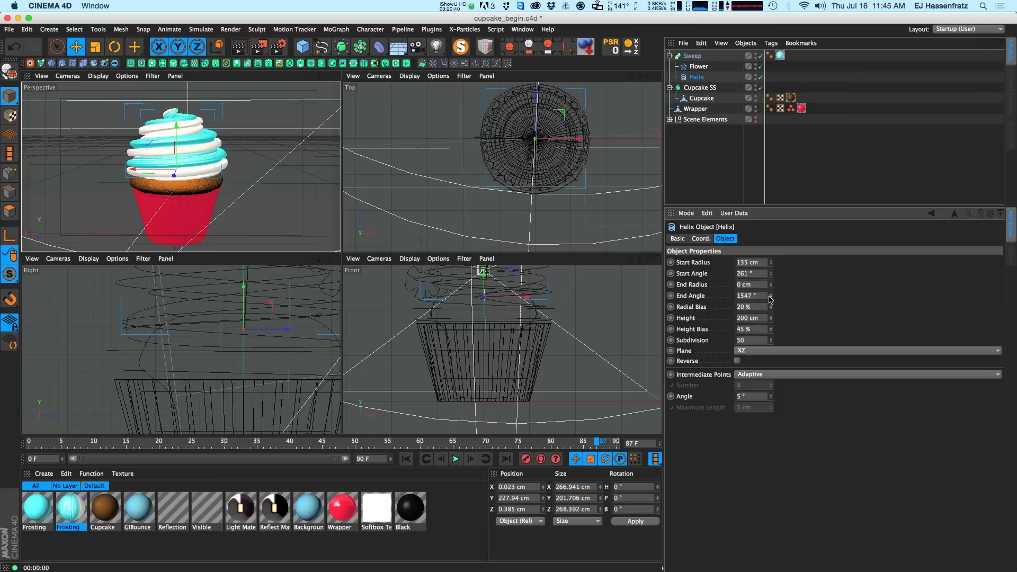
mouse_move(772, 297)
mouse_down()
mouse_move(769, 324)
mouse_move(773, 305)
mouse_move(784, 310)
mouse_up()
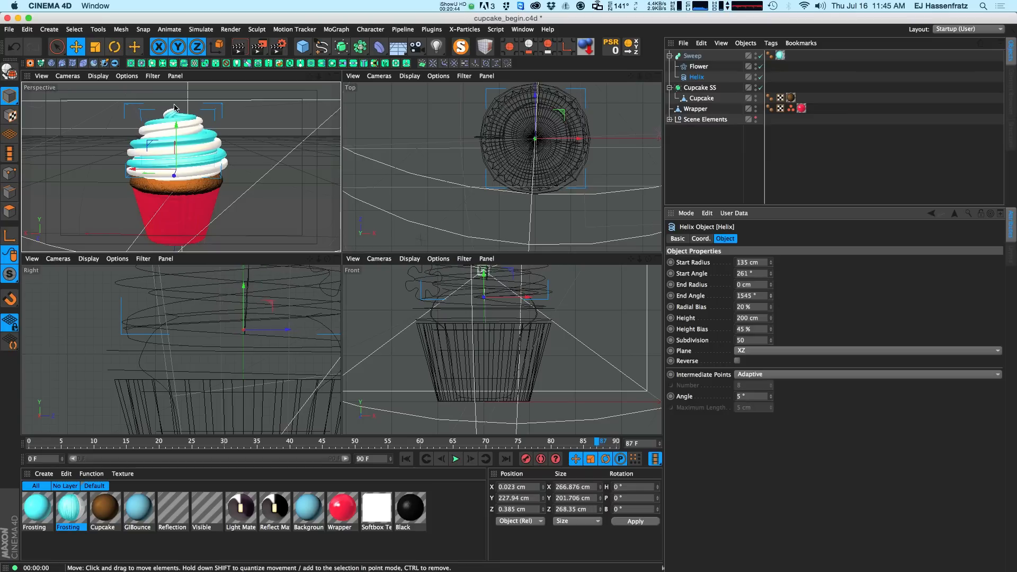
Step: Enlarge the perspective view and lower the Sweep's two upper scale curve points, placing them at about 0.25 and 0.78 along the curve with slanted tangents
click(692, 55)
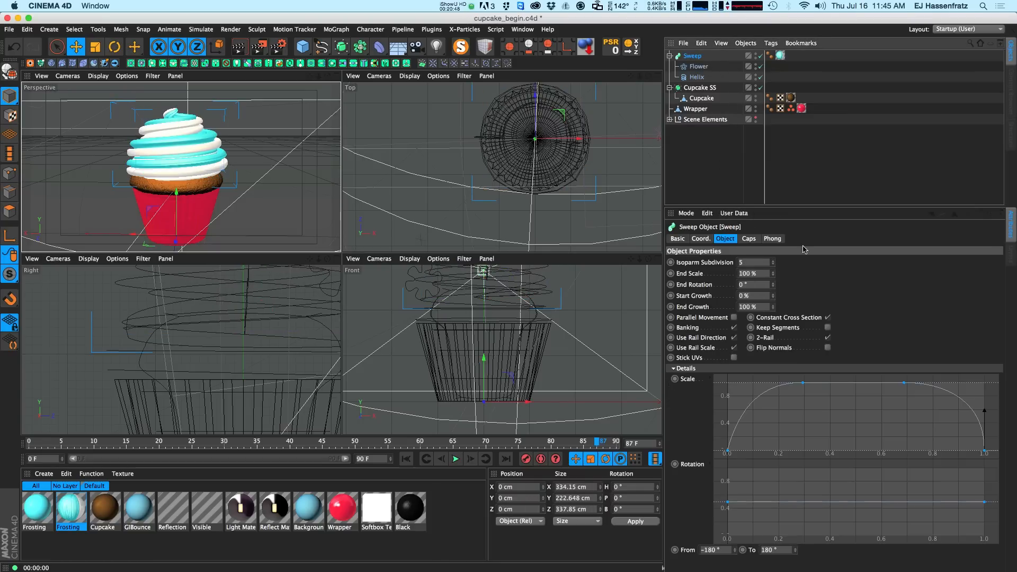
mouse_move(800, 383)
ctrl+mouse_down()
mouse_move(776, 410)
mouse_move(793, 388)
ctrl+mouse_up()
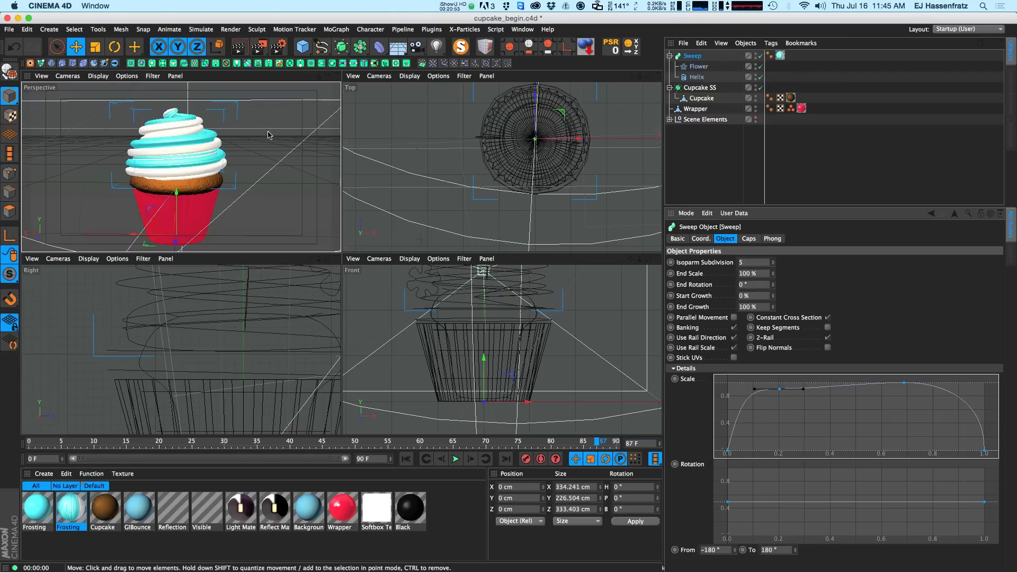
click(335, 76)
mouse_move(780, 390)
mouse_down()
mouse_move(774, 412)
mouse_move(812, 396)
mouse_move(793, 399)
mouse_up()
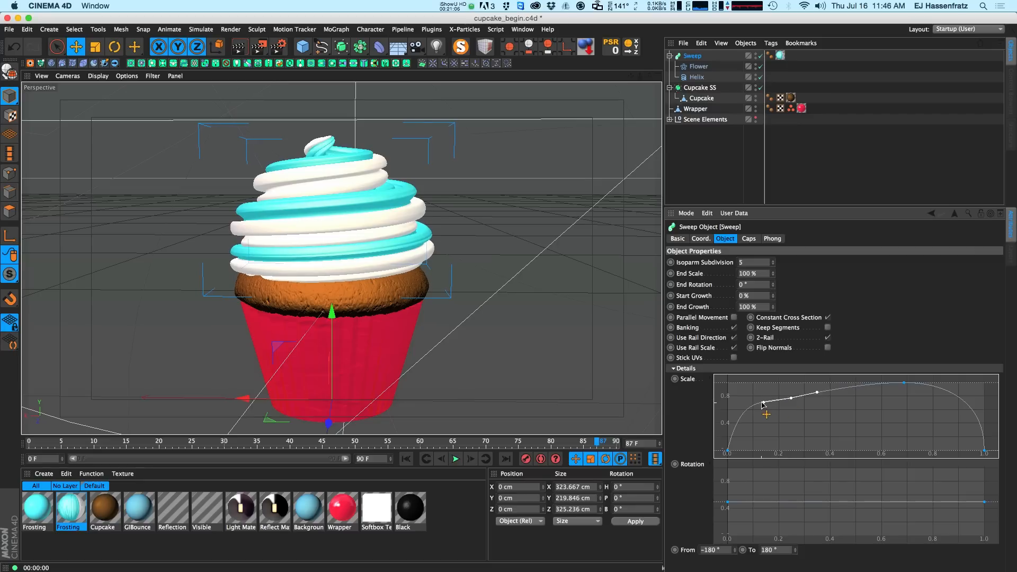
drag(904, 384, 875, 389)
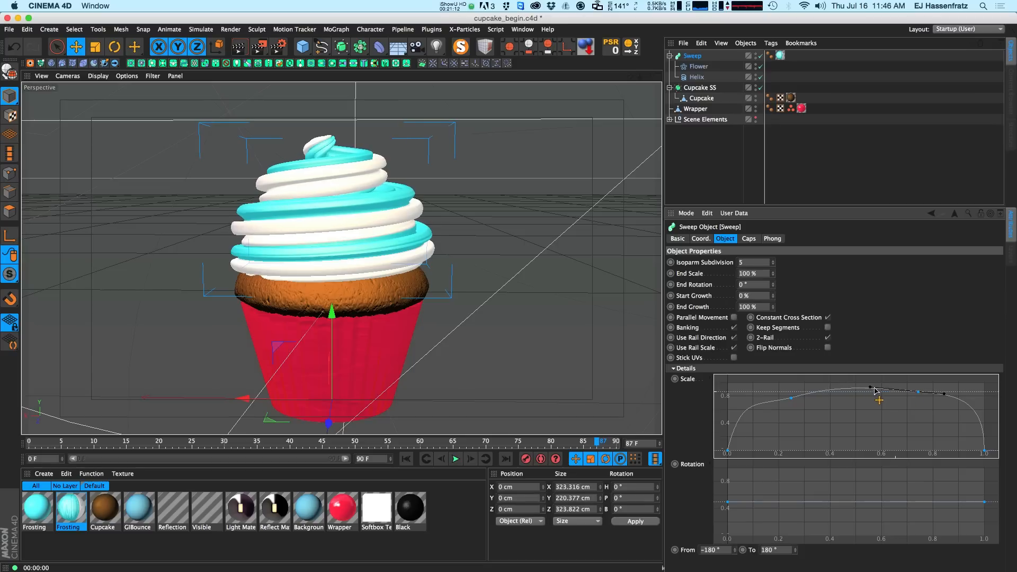
drag(944, 394, 882, 387)
Step: Check the frosting from above, then raise the scale curve point near 0.77 to about full scale and adjust its tangents
alt+drag(348, 196, 324, 281)
mouse_move(363, 165)
alt+mouse_down()
mouse_move(334, 229)
mouse_move(340, 261)
mouse_move(369, 162)
mouse_move(327, 201)
mouse_move(362, 186)
alt+mouse_up()
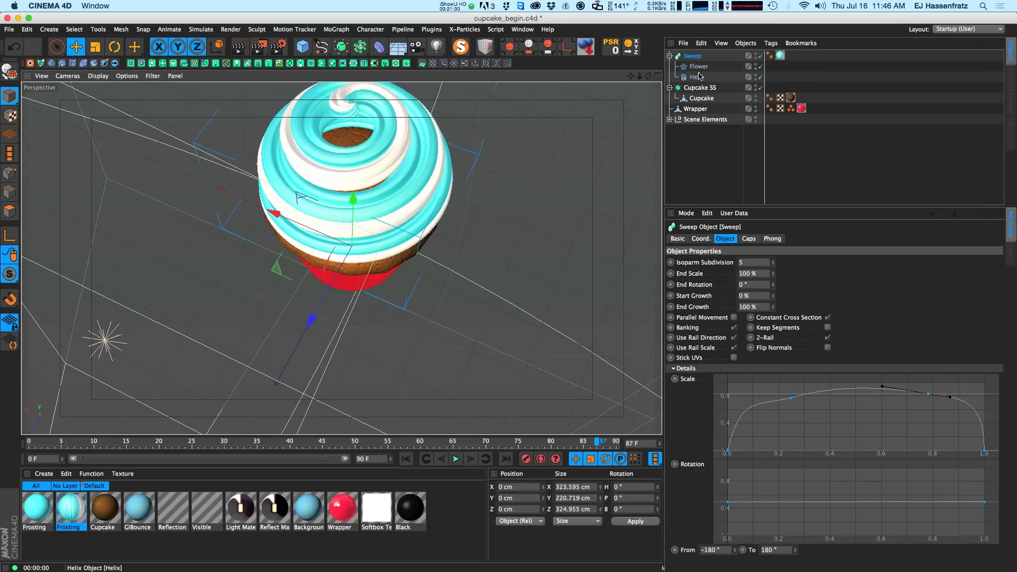
alt+drag(355, 211, 416, 115)
alt+right_drag(352, 189, 322, 184)
alt+drag(322, 184, 356, 155)
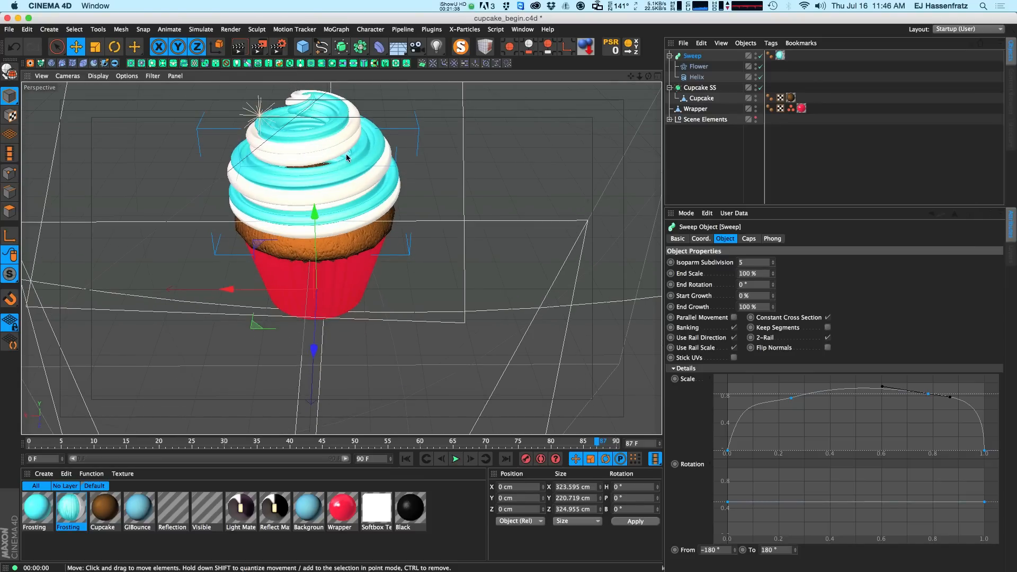
drag(928, 394, 960, 393)
key(super+z)
drag(884, 388, 926, 390)
alt+drag(313, 256, 321, 202)
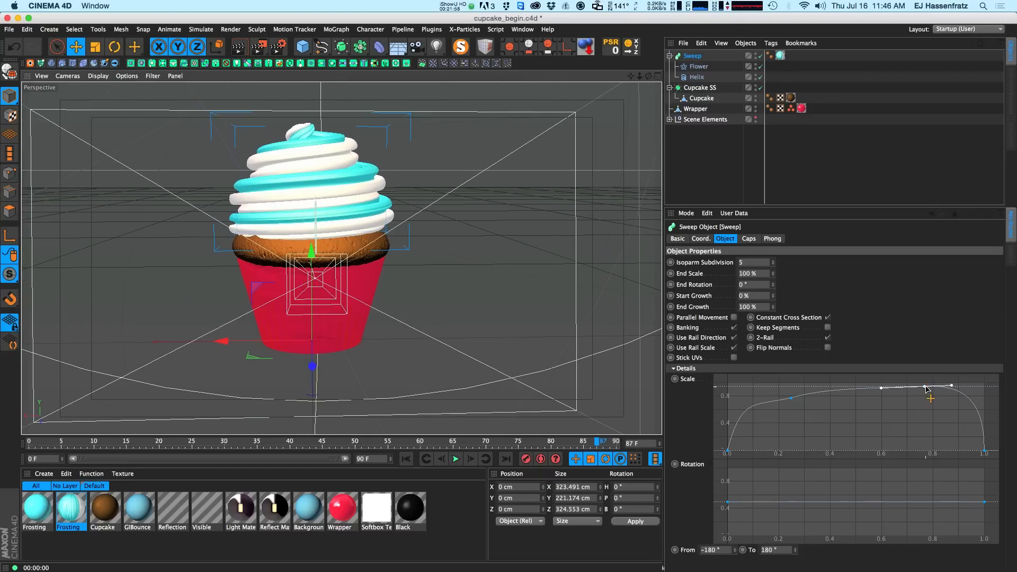
drag(925, 387, 941, 387)
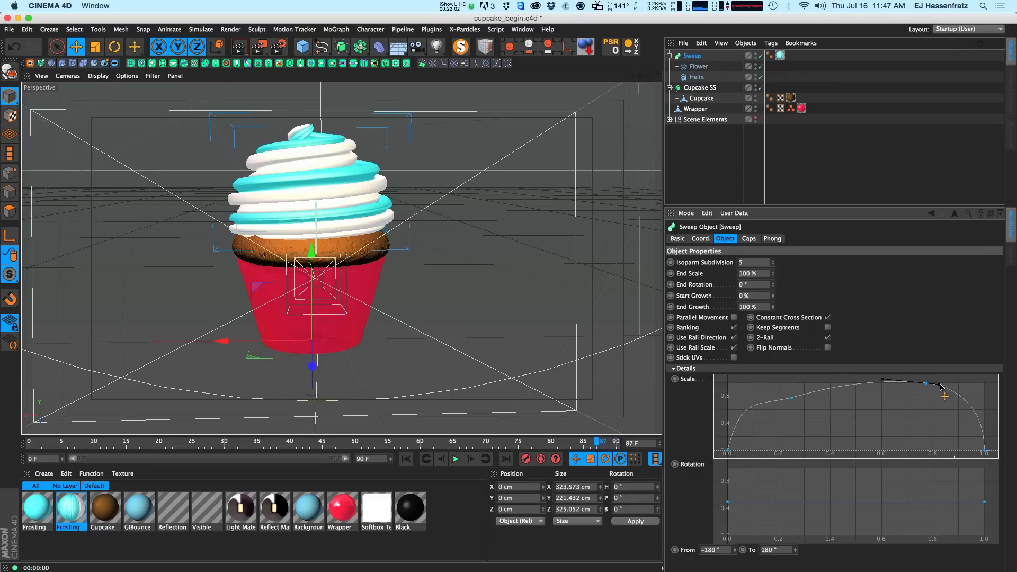
scroll(321, 232, down, 2)
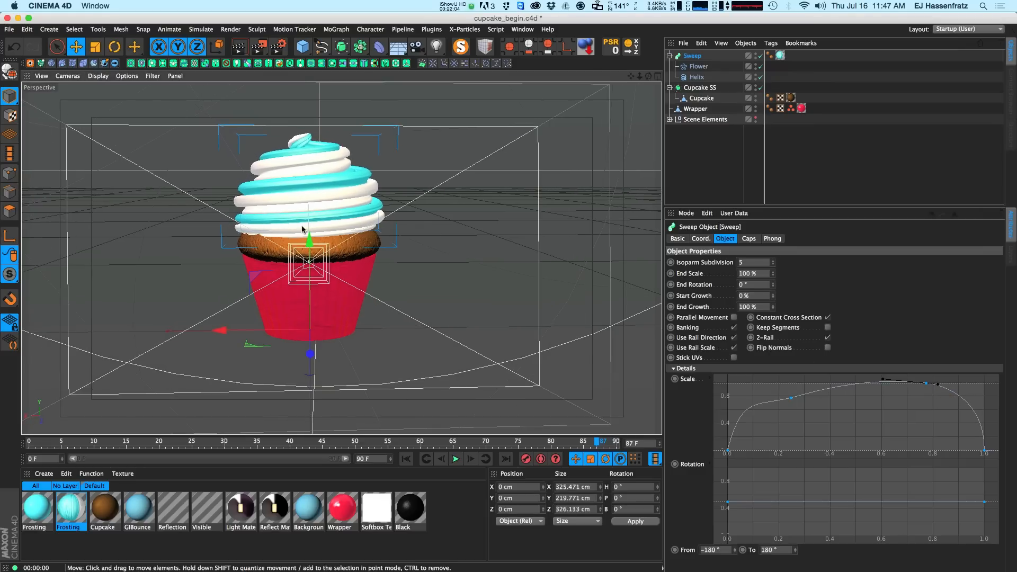
Step: Raise the Helix slightly along the Y axis to about 232.4 cm
click(697, 77)
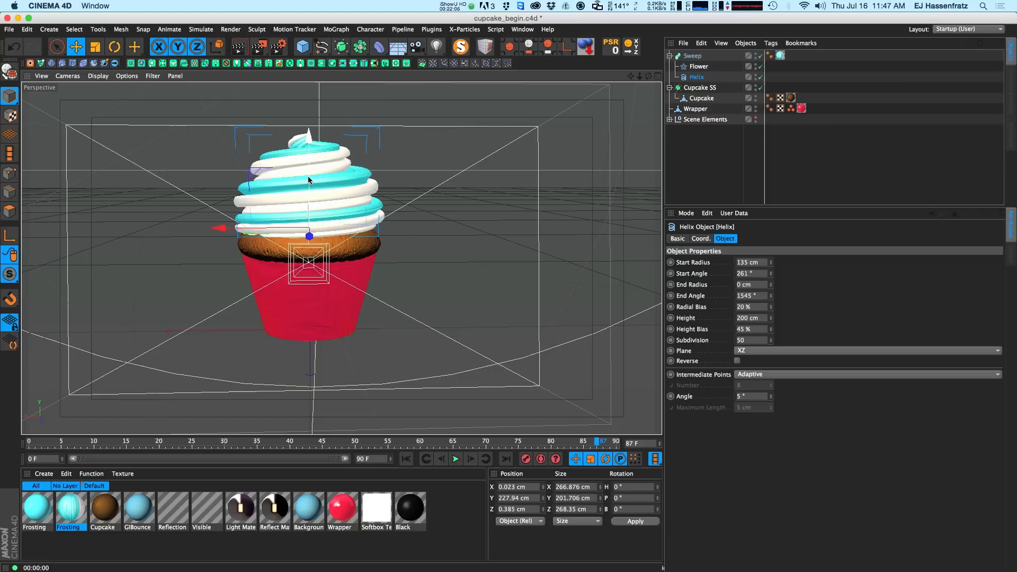
drag(308, 178, 310, 174)
alt+drag(300, 214, 299, 220)
alt+right_drag(298, 222, 304, 198)
alt+drag(304, 197, 313, 208)
alt+right_drag(314, 209, 316, 201)
Step: Rename the Sweep object as Frosting
click(693, 56)
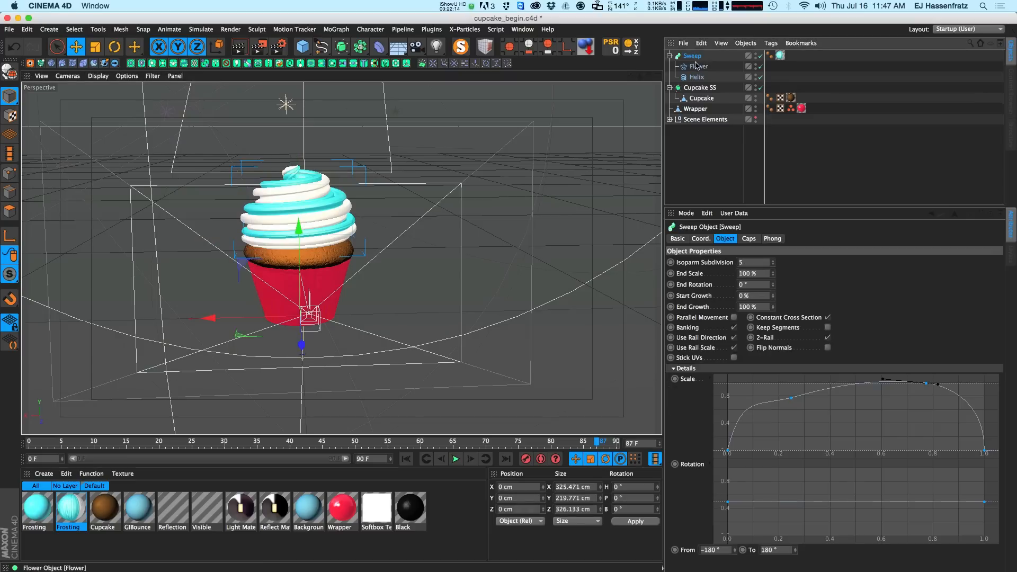
double_click(693, 56)
text(Fros)
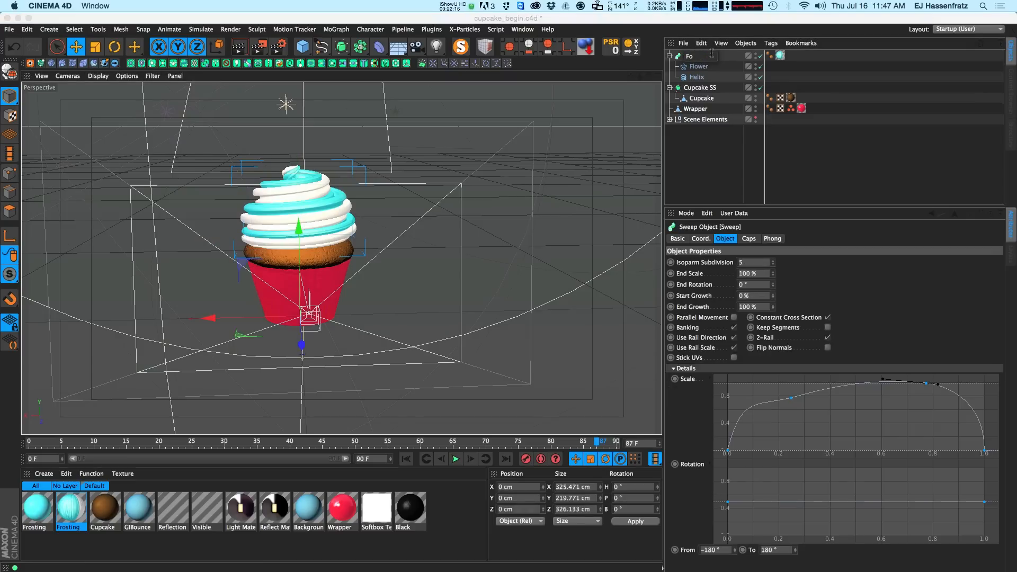
text(ting)
key(Return)
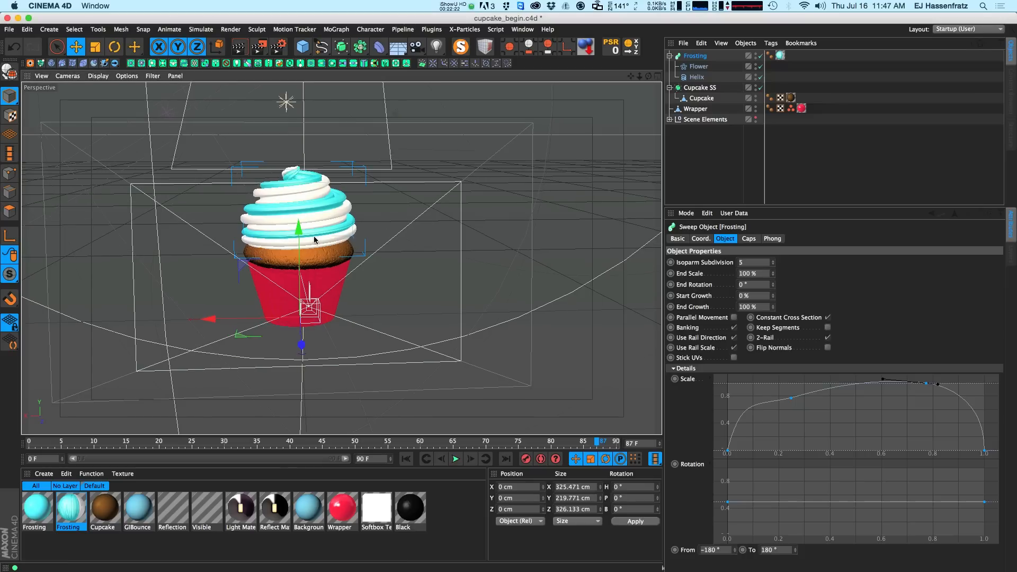
Step: Rename the Helix spline inside Frosting as End
alt+middle_drag(314, 237, 320, 257)
alt+drag(320, 257, 307, 282)
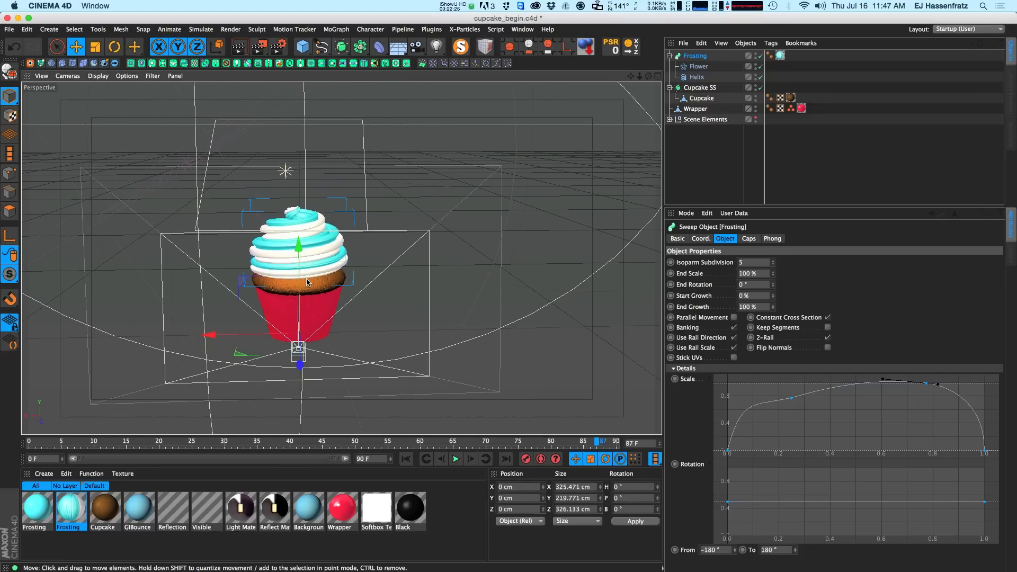
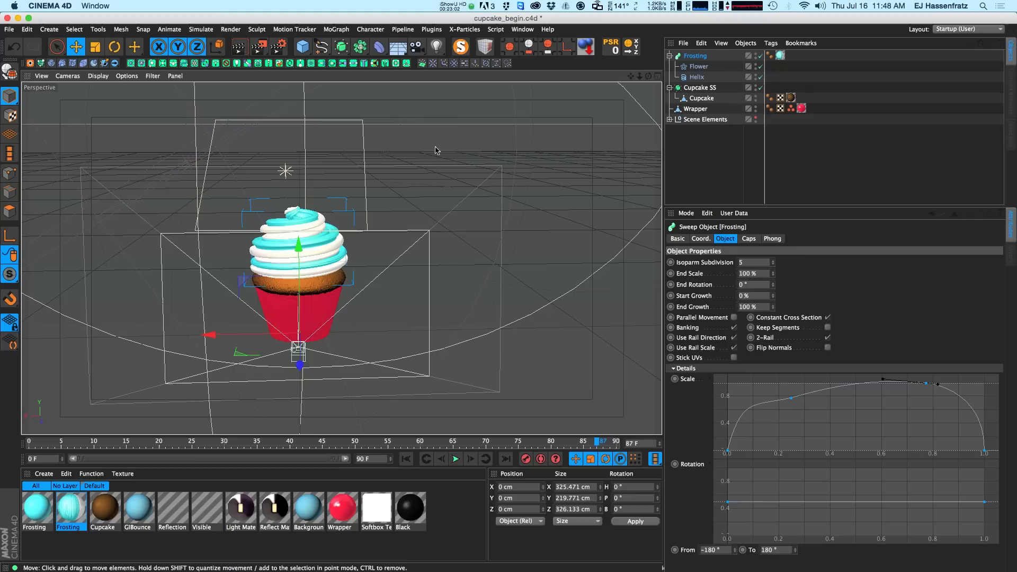
alt+middle_drag(300, 170, 331, 213)
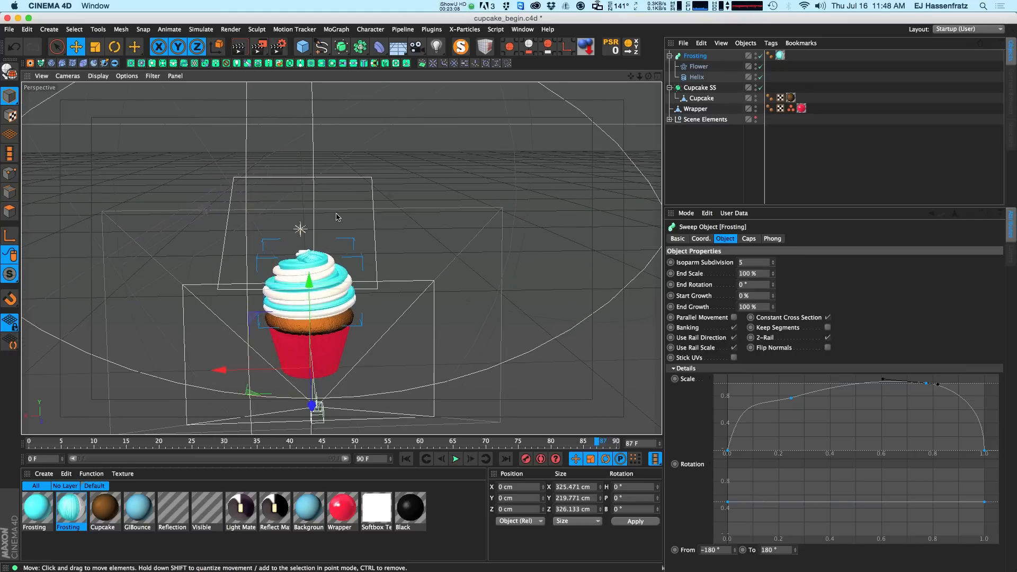
click(697, 77)
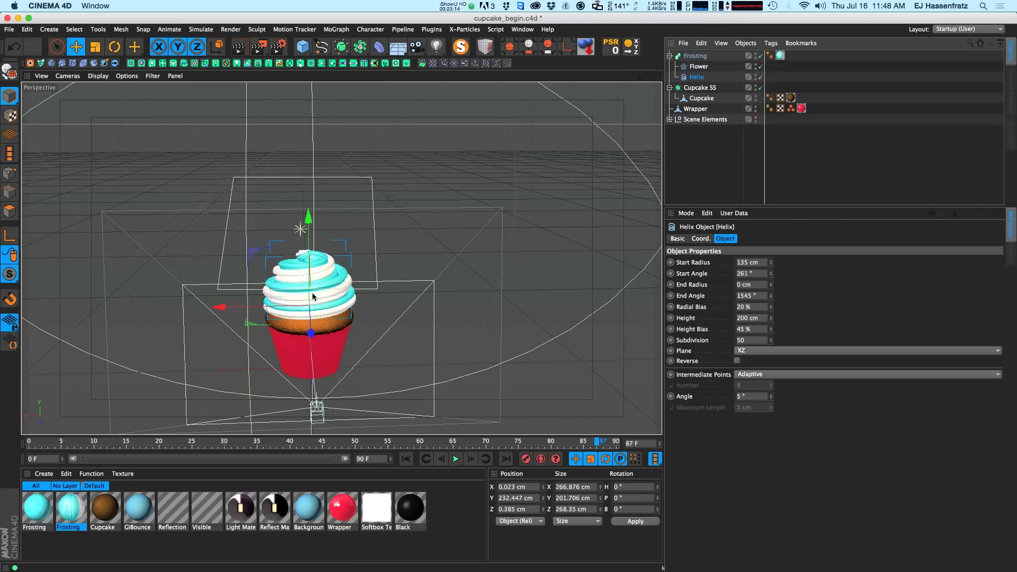
click(699, 87)
double_click(703, 76)
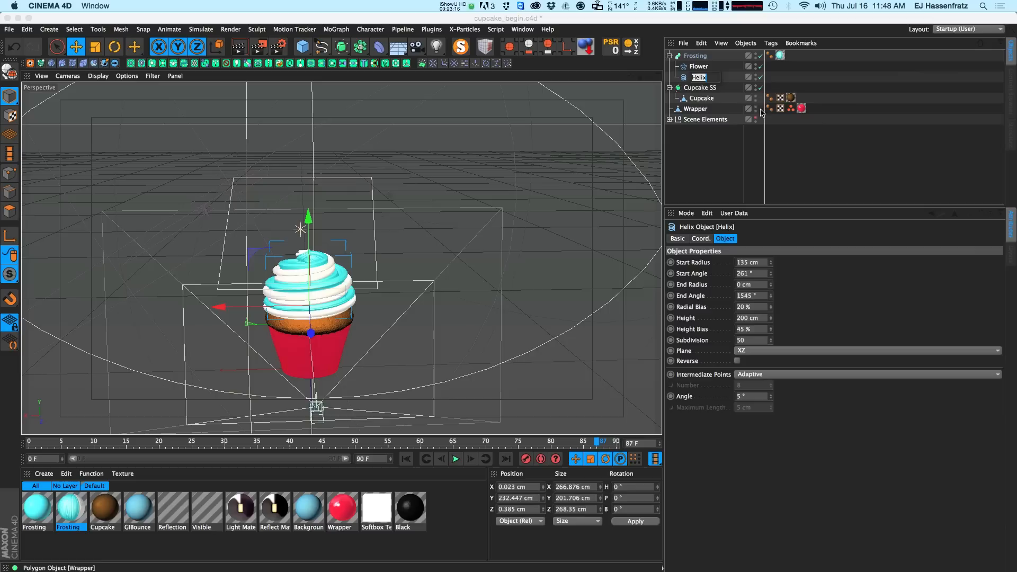
text(End)
key(Return)
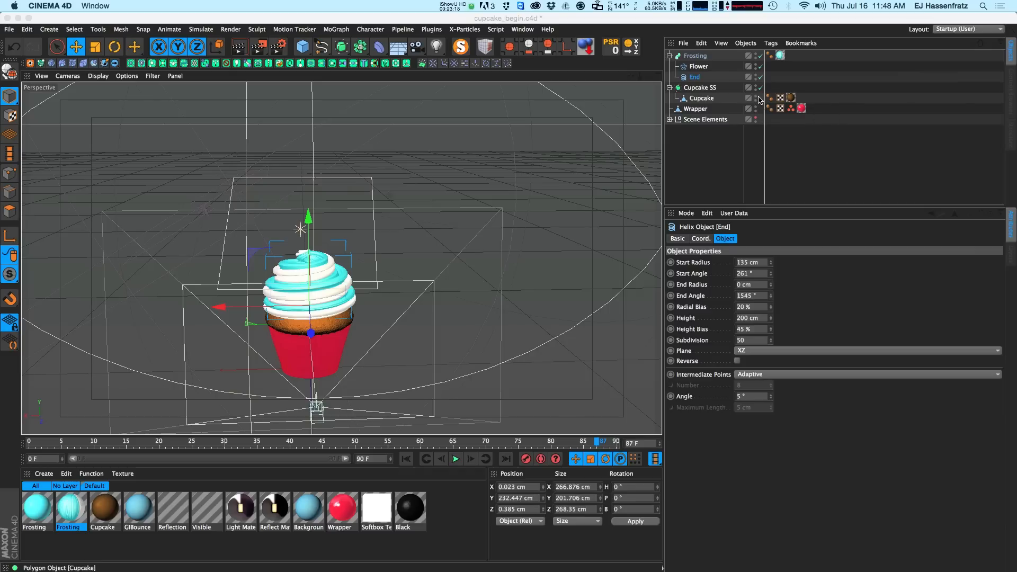
Step: Duplicate the End helix outside the Frosting hierarchy, above it in the object list, and rename the copy as Start
ctrl+drag(697, 79, 698, 51)
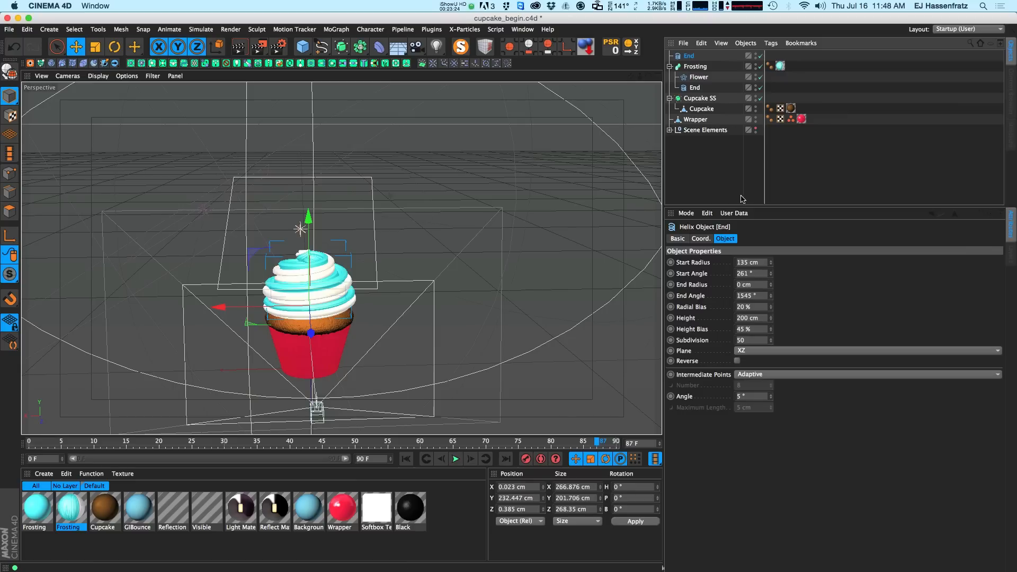
double_click(693, 56)
text(Start)
key(Return)
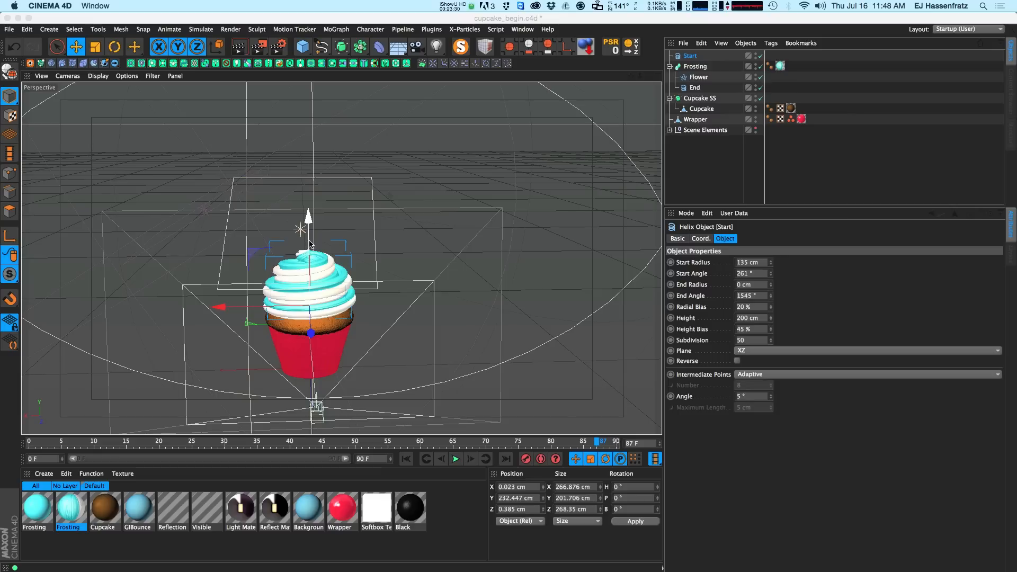
Step: Move the Start helix up above the cupcake to a Y position of about 726.5 cm
drag(312, 237, 296, 200)
alt+middle_drag(298, 204, 294, 222)
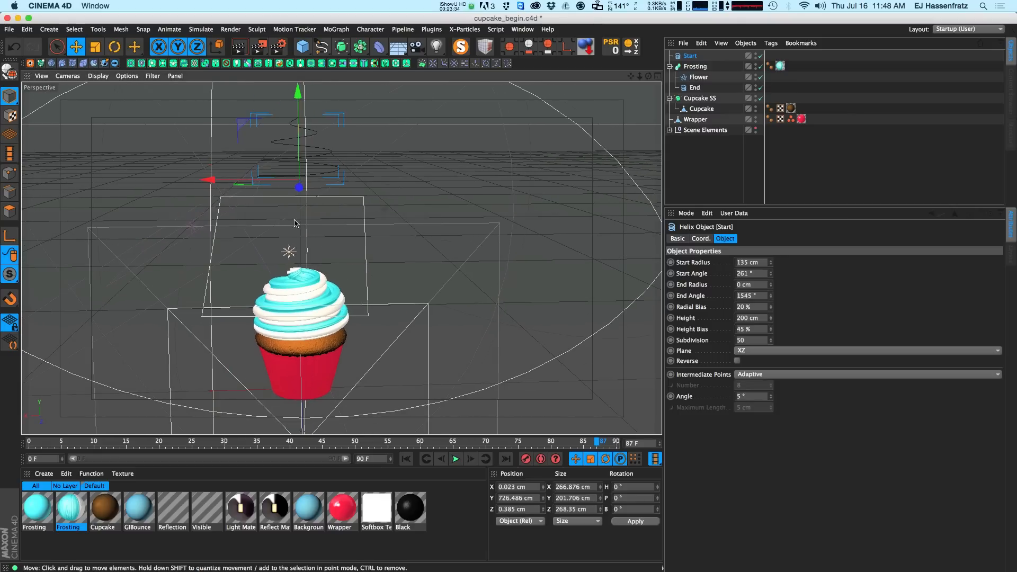
alt+drag(289, 270, 287, 277)
alt+right_drag(283, 322, 319, 323)
alt+middle_drag(319, 323, 316, 225)
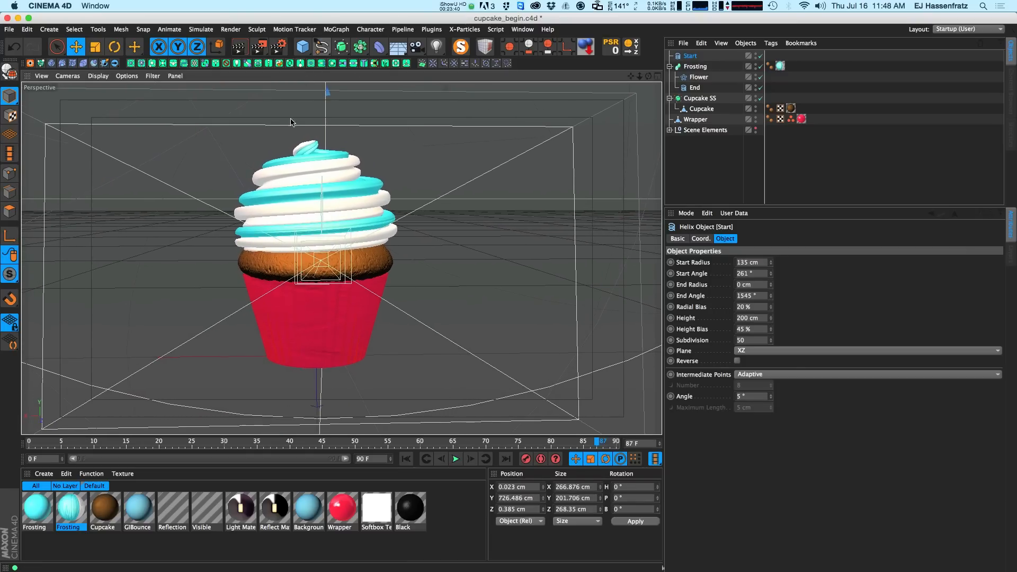
scroll(294, 170, down, 5)
alt+middle_drag(294, 176, 287, 268)
scroll(296, 167, down, 1)
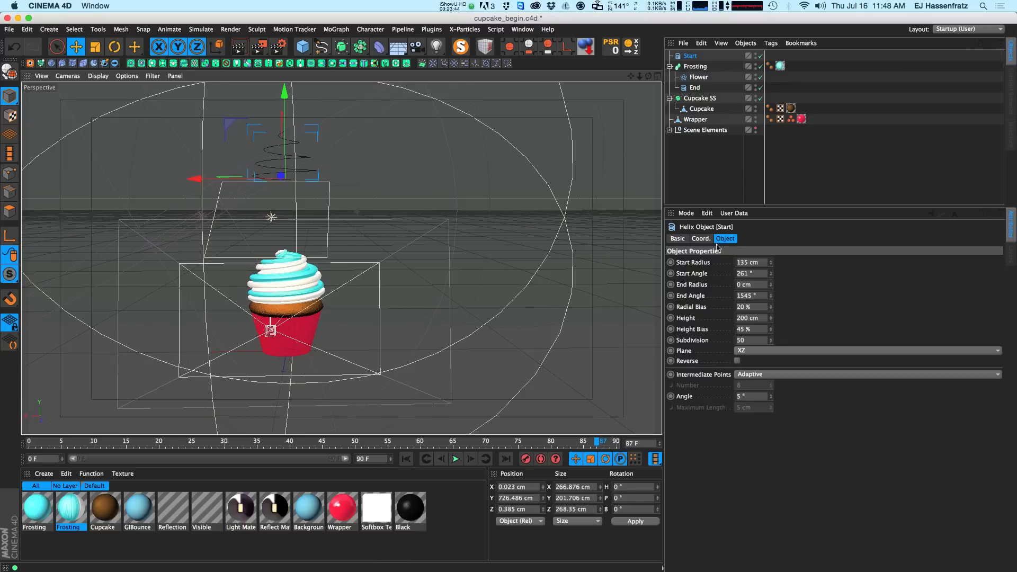
Step: Flatten the Start helix into a straight line by setting its start radius, start angle and end angle to 0
click(760, 263)
text(0)
key(Return)
click(760, 275)
text(0)
key(Tab)
key(Tab)
text(0)
key(Return)
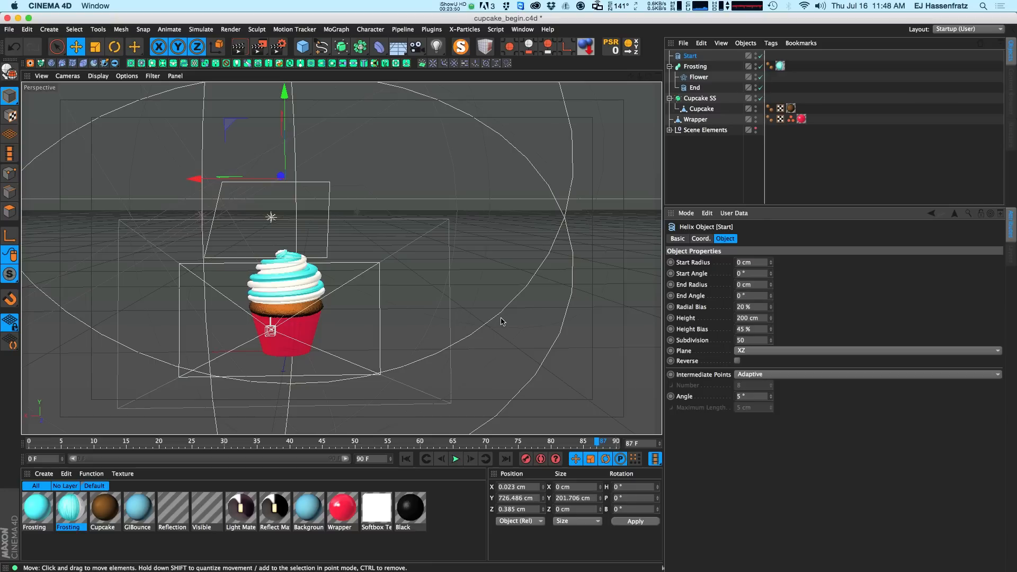
Step: Set the Start helix's height to 250 cm and deselect it
click(763, 318)
text(250)
key(Return)
click(452, 175)
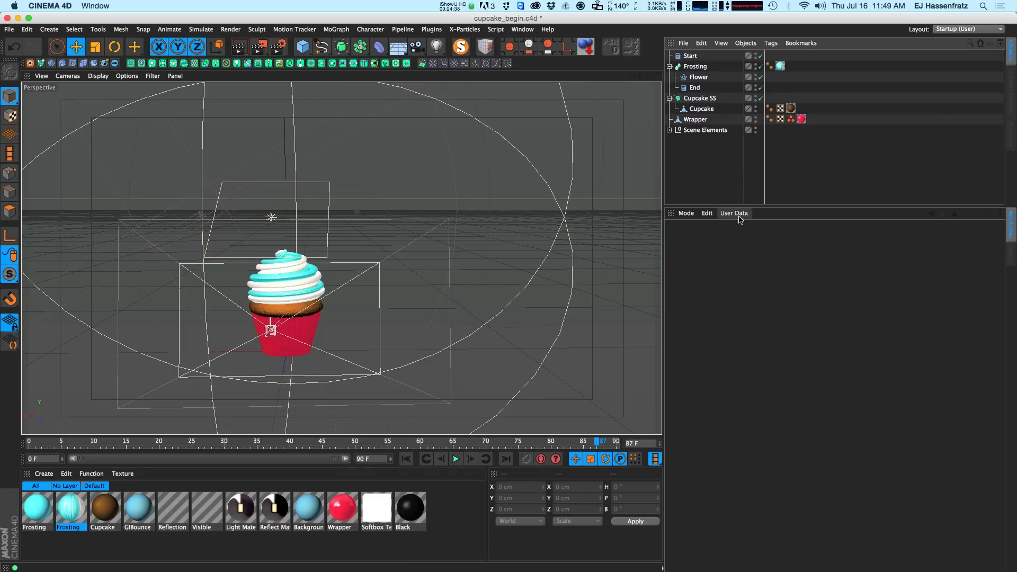
Step: Add a MoGraph Matrix object, set its mode to Object and distribute its matrices along the Start helix
drag(763, 209, 762, 331)
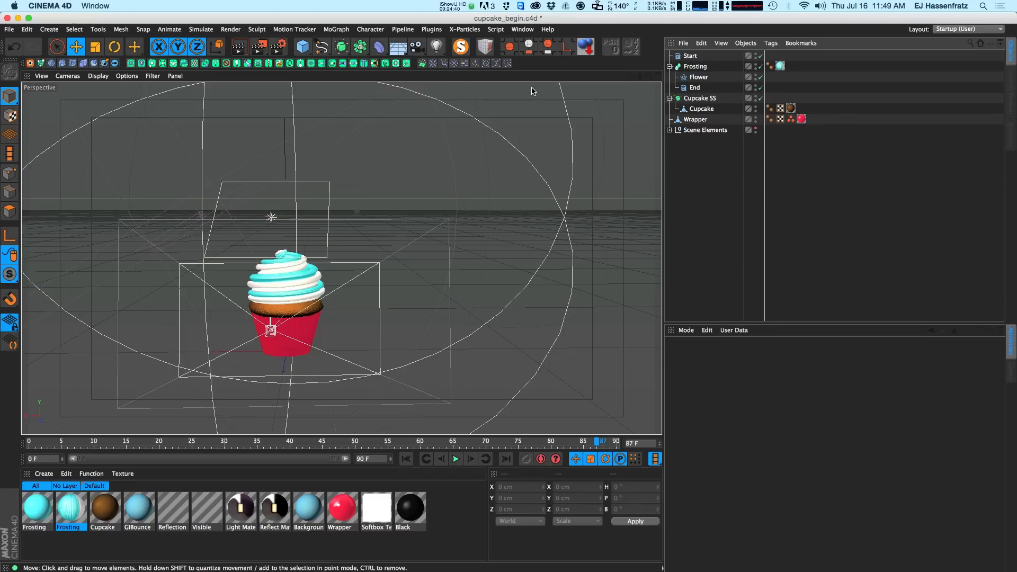
click(339, 30)
click(346, 123)
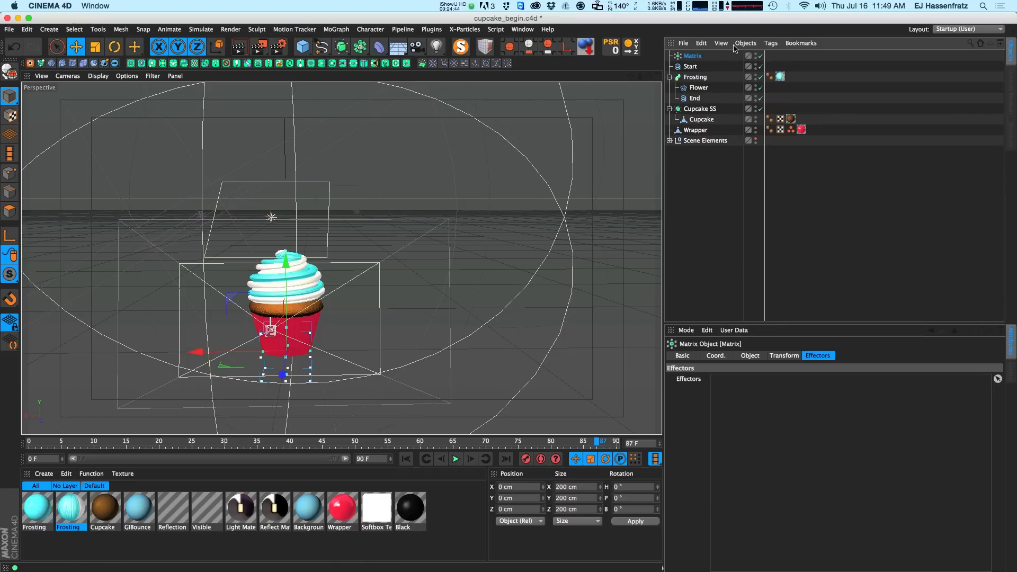
click(758, 356)
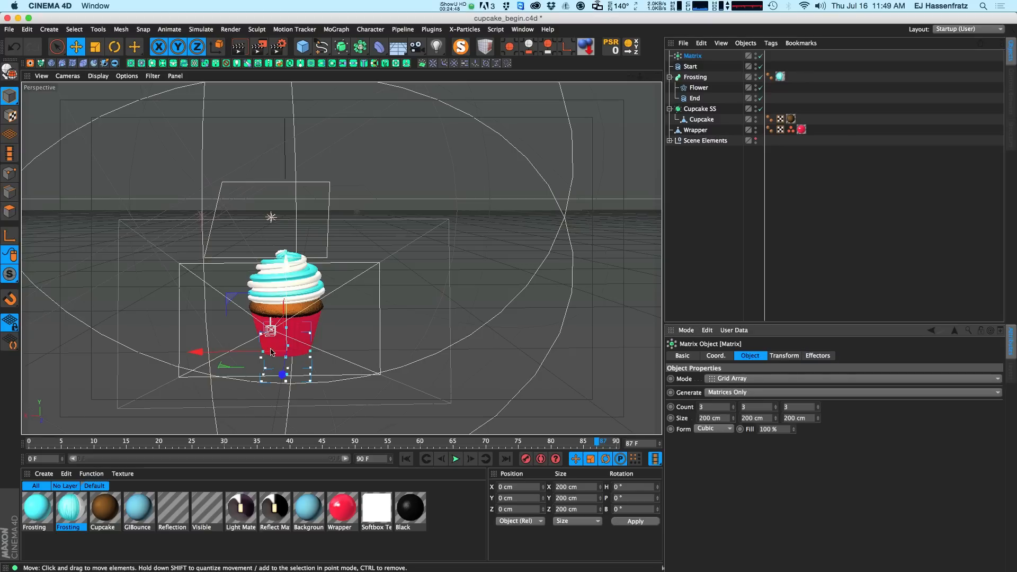
click(723, 379)
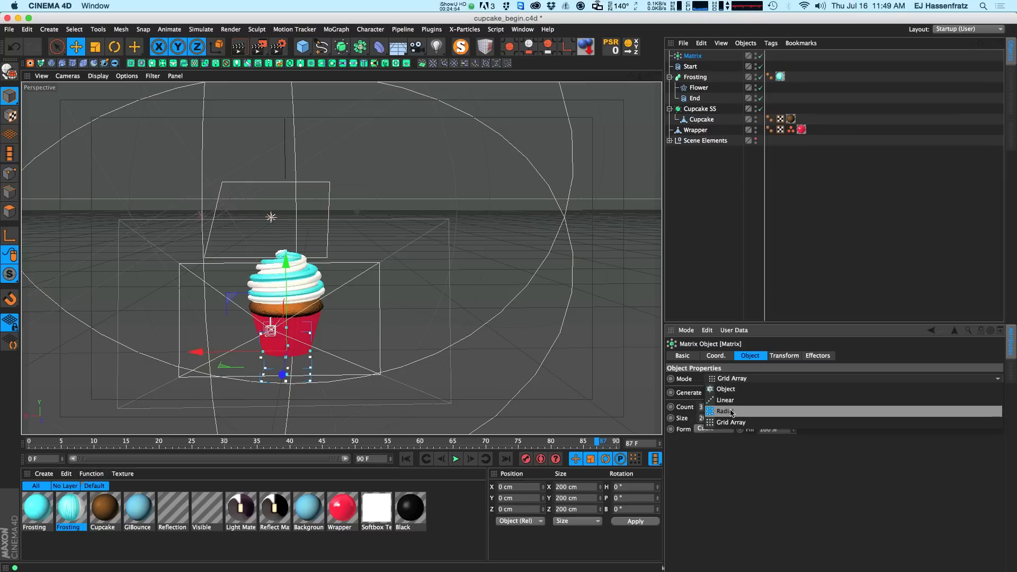
click(726, 389)
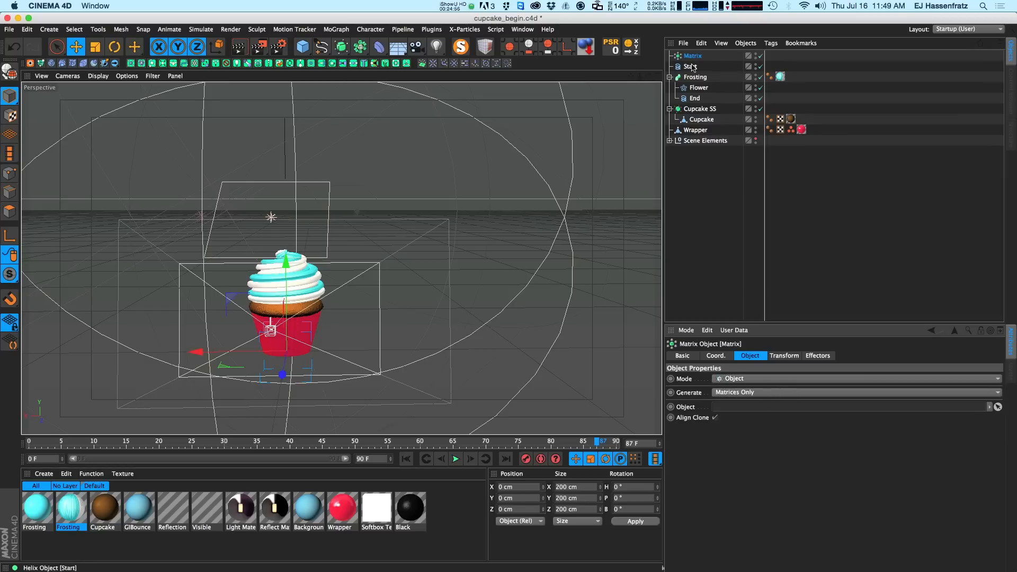
drag(688, 69, 722, 406)
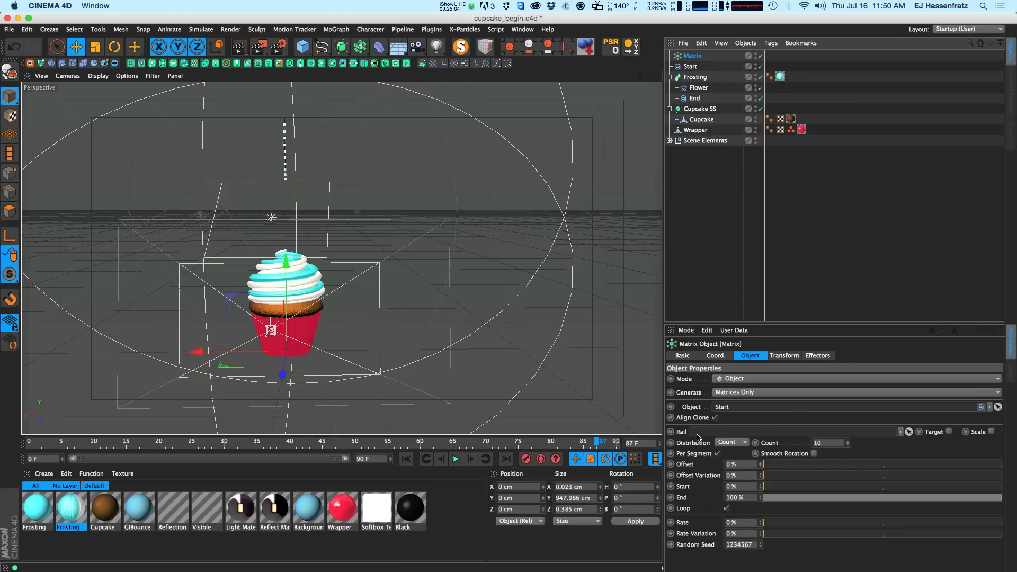
Step: Turn off Loop for the Matrix object and set its count to 50
click(726, 509)
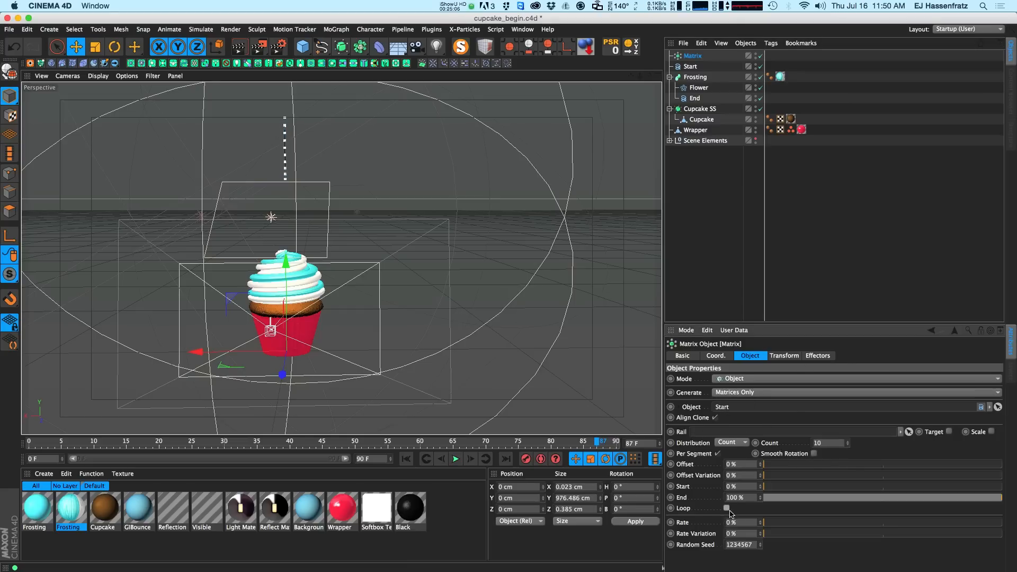
drag(848, 445, 706, 446)
click(695, 98)
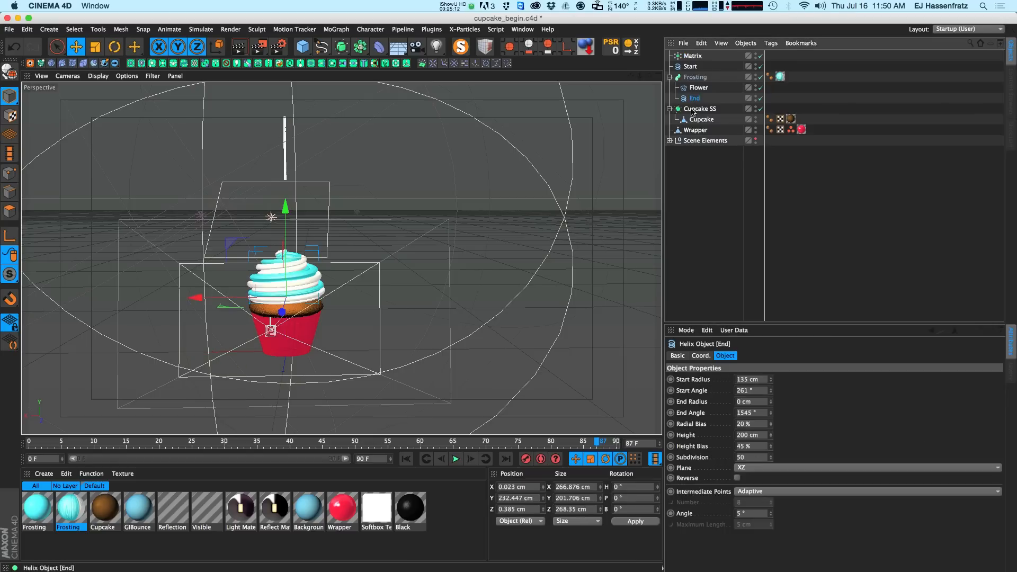
Step: Add a MoGraph Spline effector with the Matrix object selected so that it affects the matrices
click(692, 56)
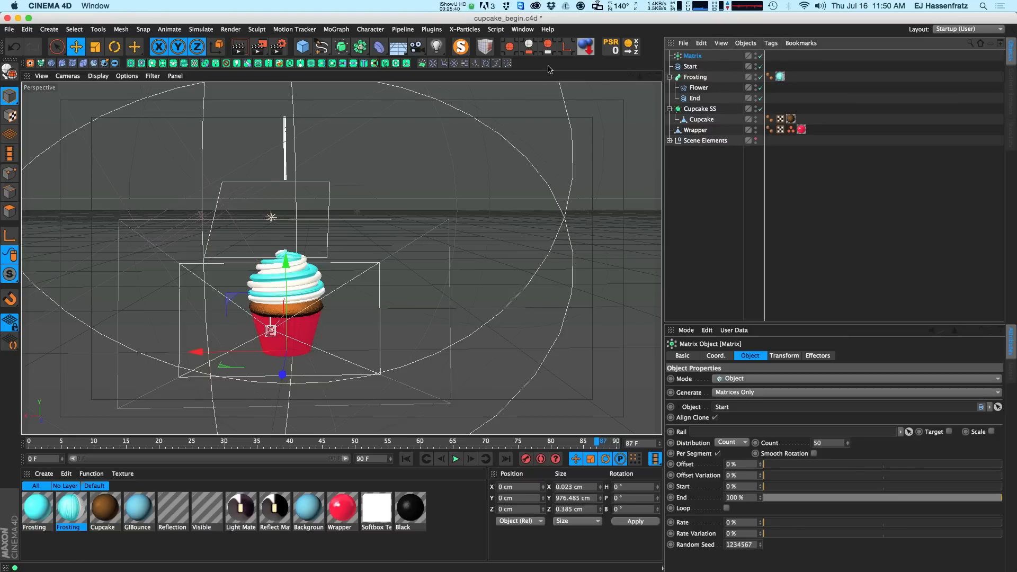
click(336, 29)
mouse_move(337, 47)
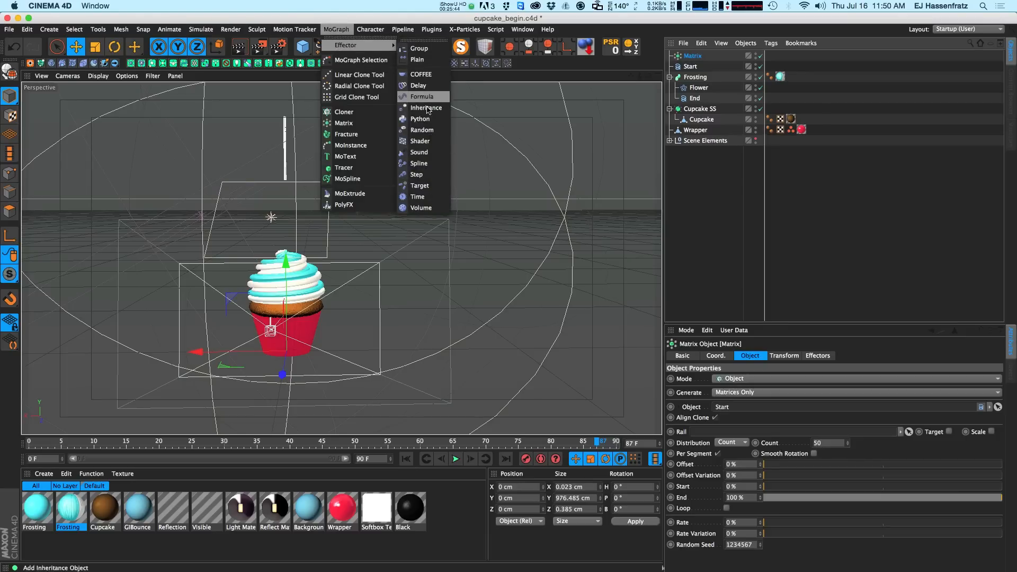
click(419, 163)
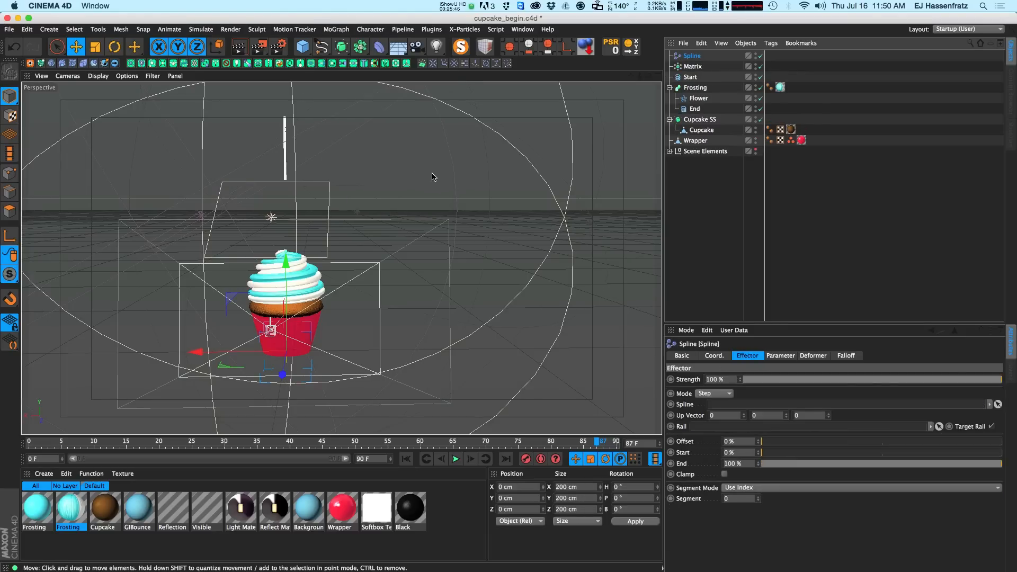
Step: Assign the End helix as the target spline of the Spline effector
click(697, 67)
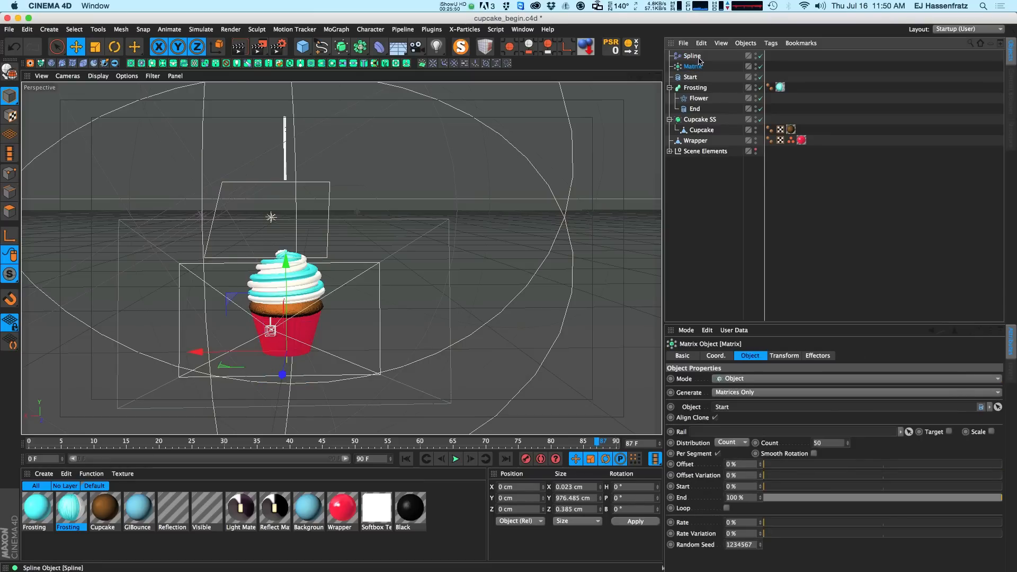
click(697, 57)
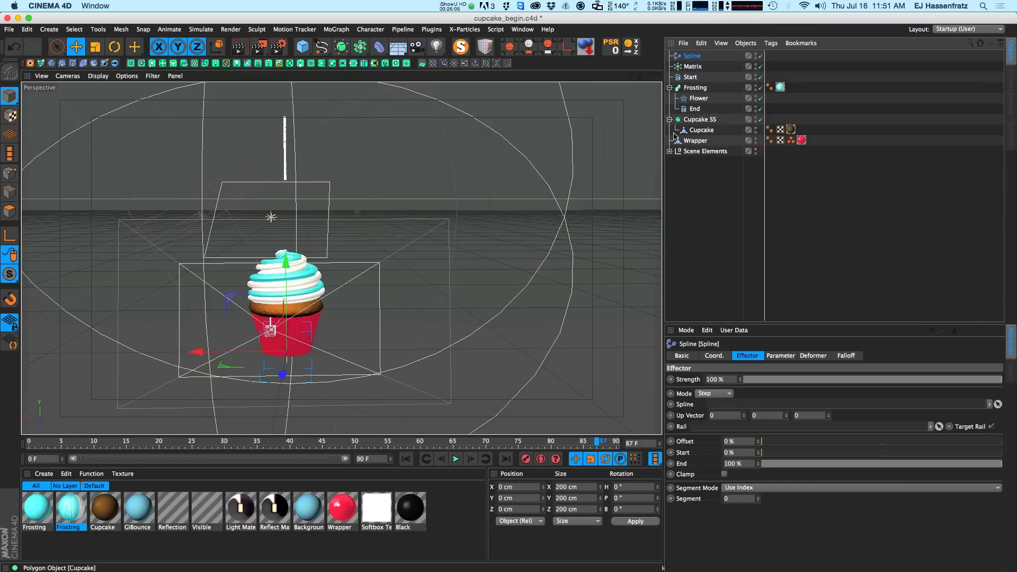
drag(691, 111, 784, 249)
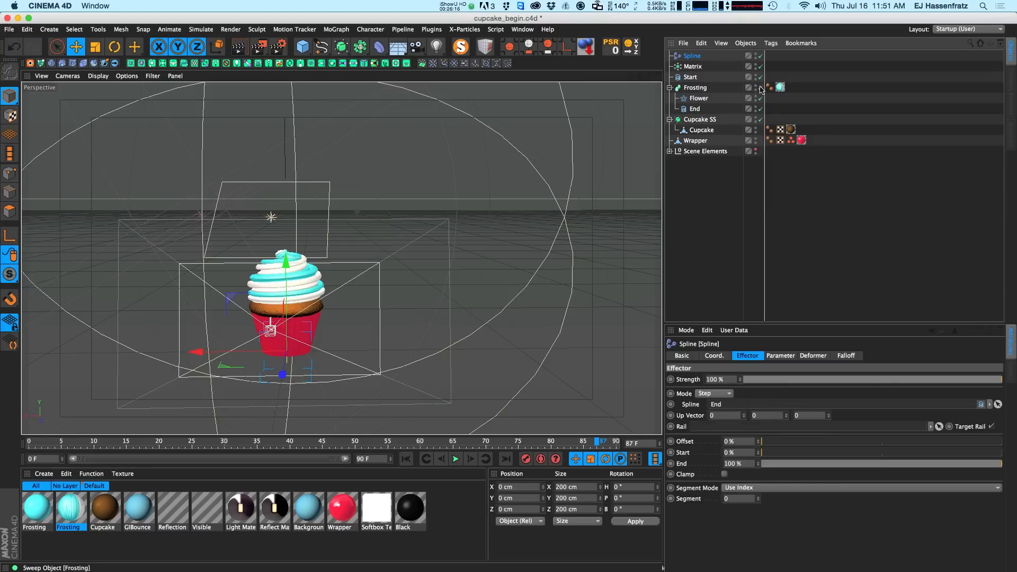
Step: Disable the Frosting sweep and preview the matrix movement by varying the Spline effector's strength, finishing at 100%
click(761, 88)
click(700, 69)
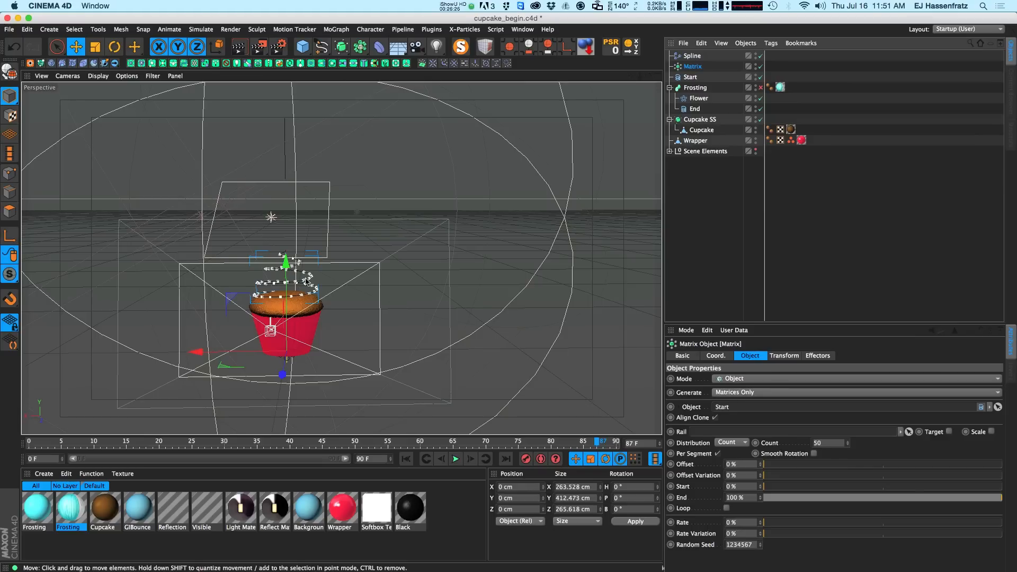
click(693, 57)
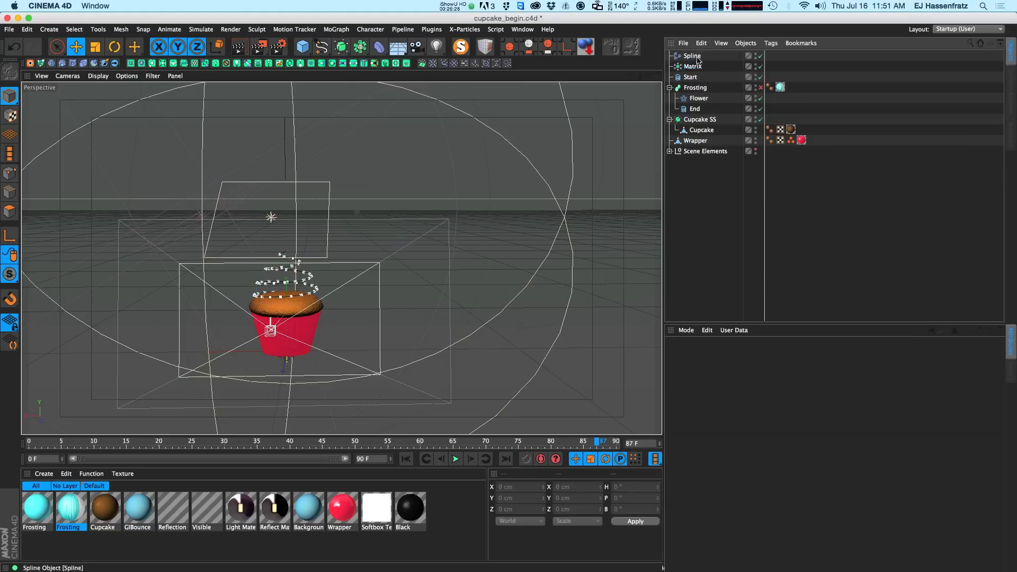
drag(957, 379, 1016, 393)
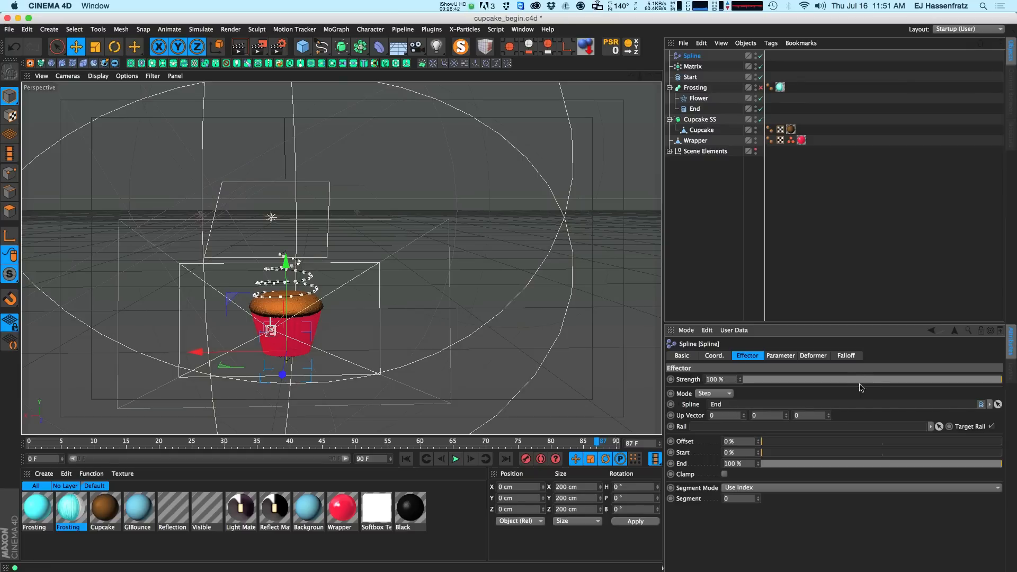
Step: Enable Clamp on the Spline effector and inspect the matrices at the top of the swirl
alt+drag(271, 282, 286, 228)
scroll(300, 280, up, 5)
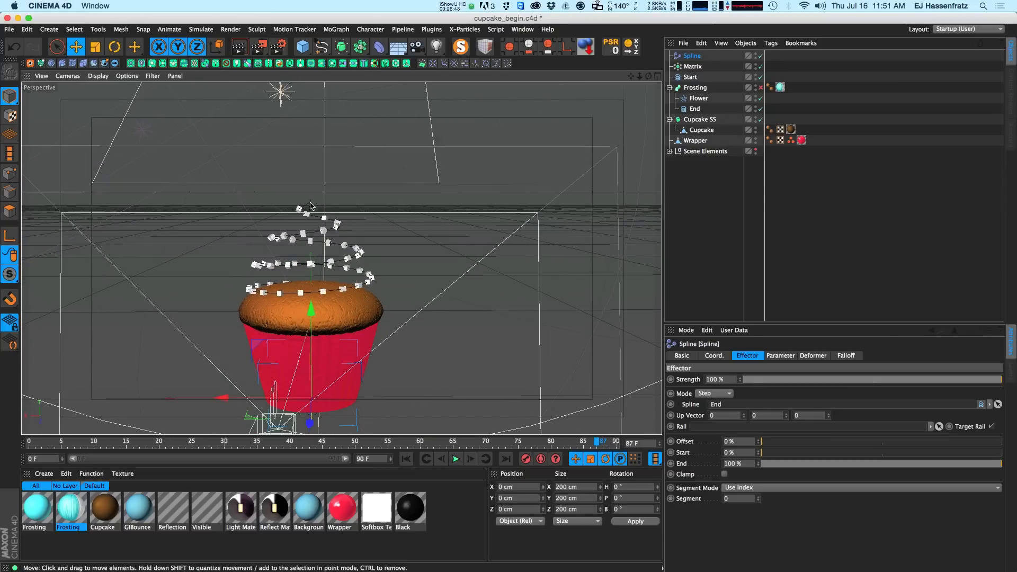
alt+drag(308, 229, 270, 293)
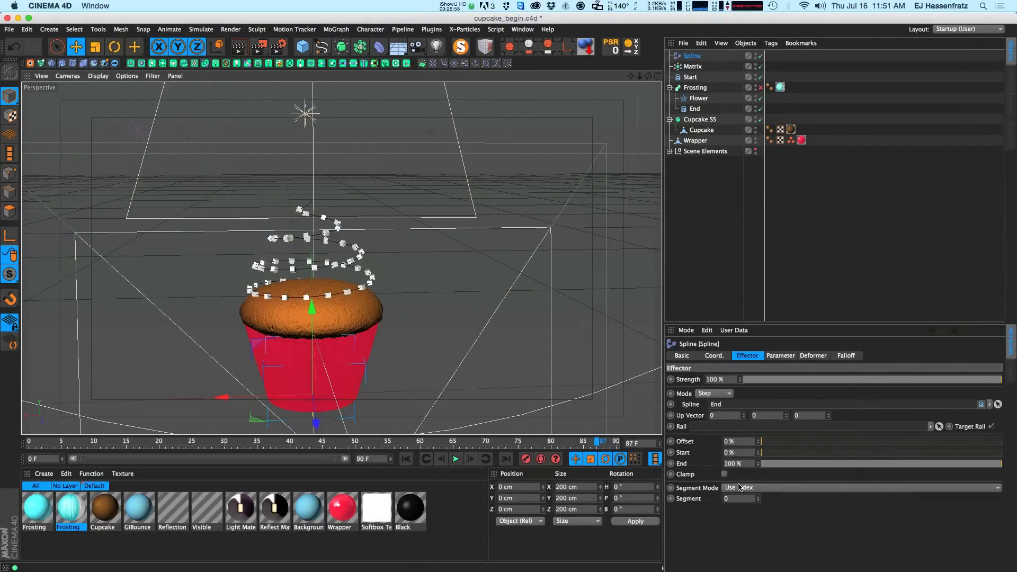
click(724, 475)
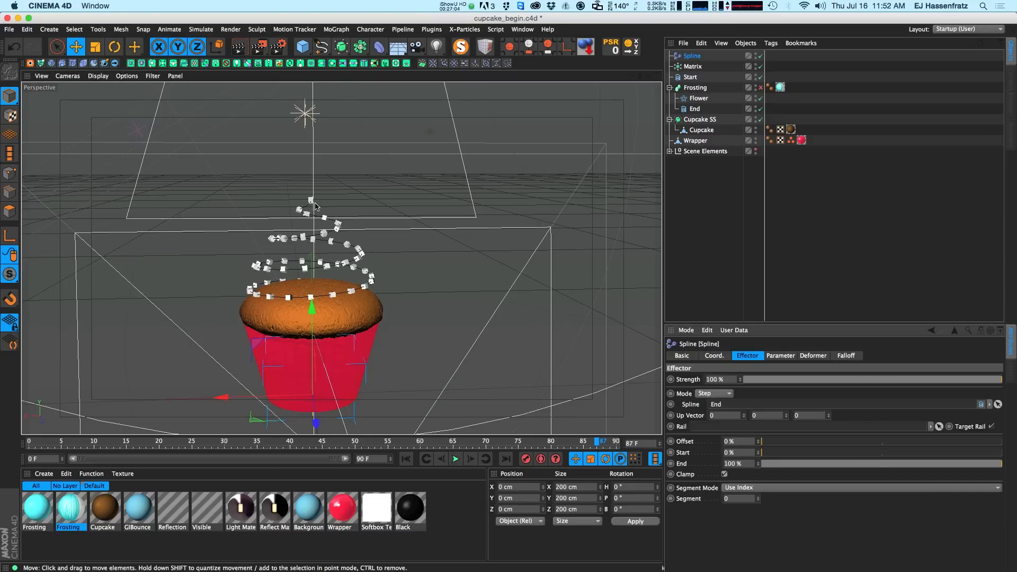
alt+drag(315, 206, 312, 211)
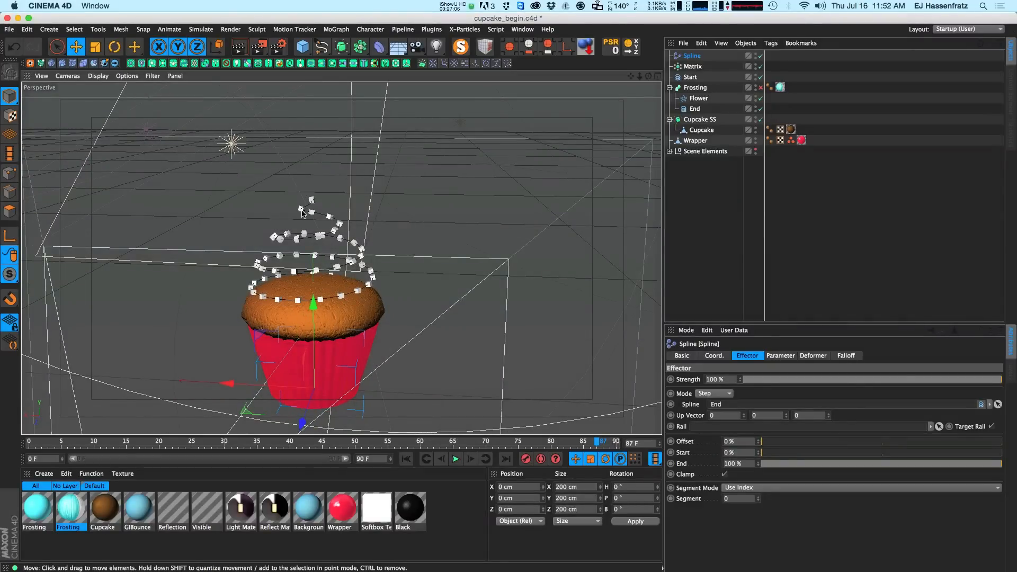
alt+drag(312, 208, 313, 217)
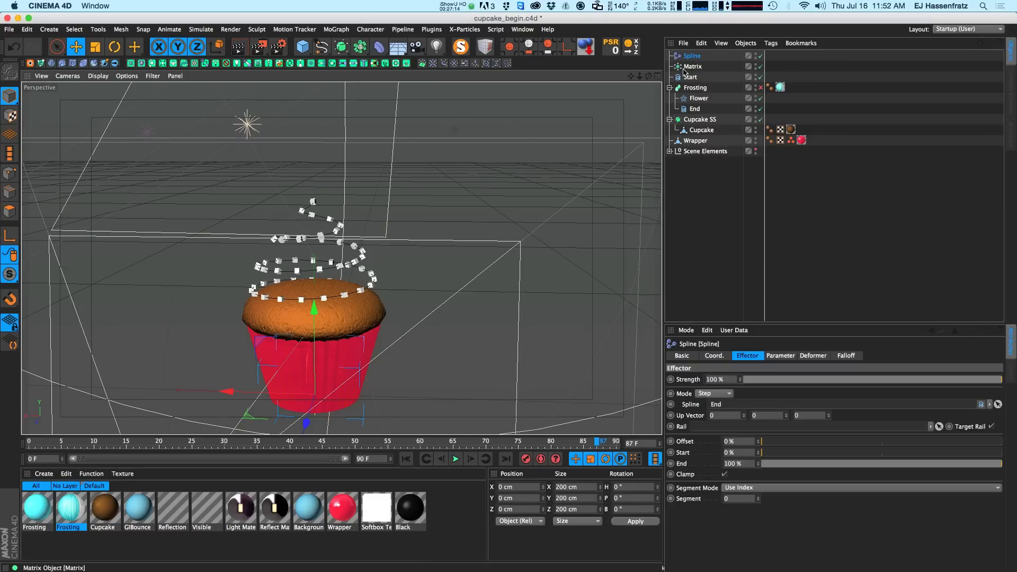
Step: Move the End helix out of the Frosting hierarchy and place it directly below Start in the object list
alt+drag(339, 237, 350, 255)
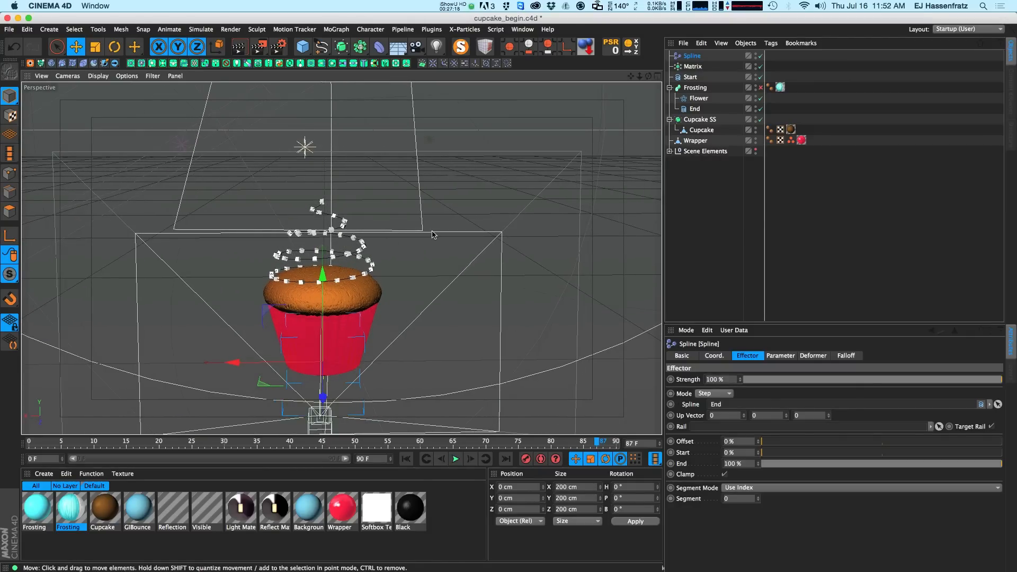
alt+drag(371, 186, 337, 233)
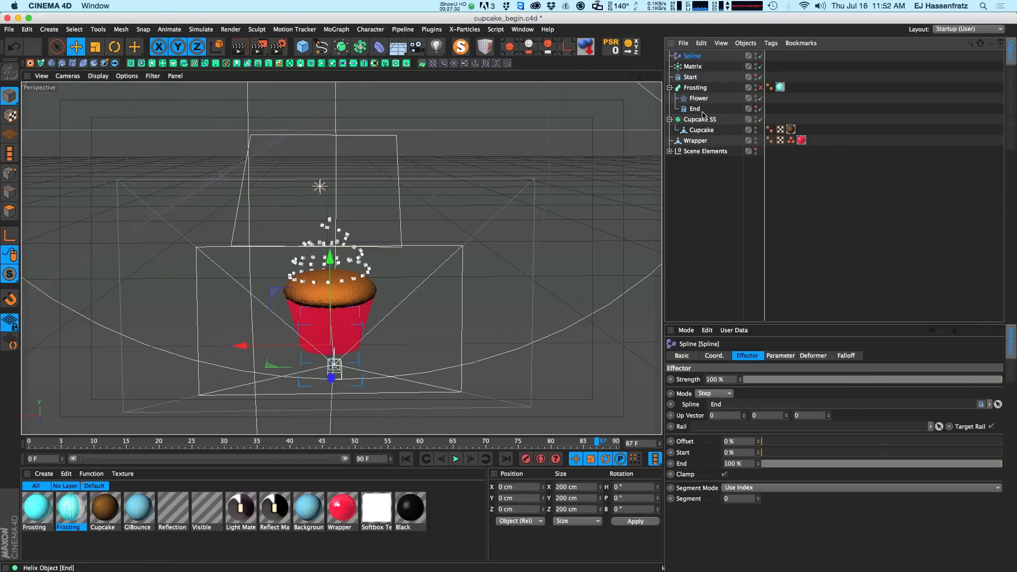
alt+right_drag(442, 168, 451, 173)
alt+middle_drag(444, 170, 441, 189)
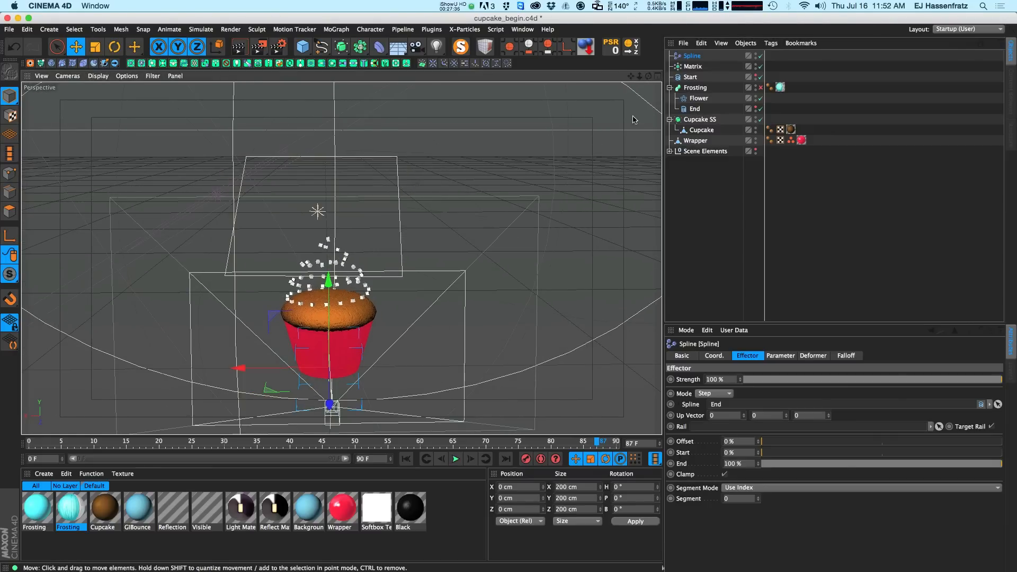
drag(693, 108, 695, 83)
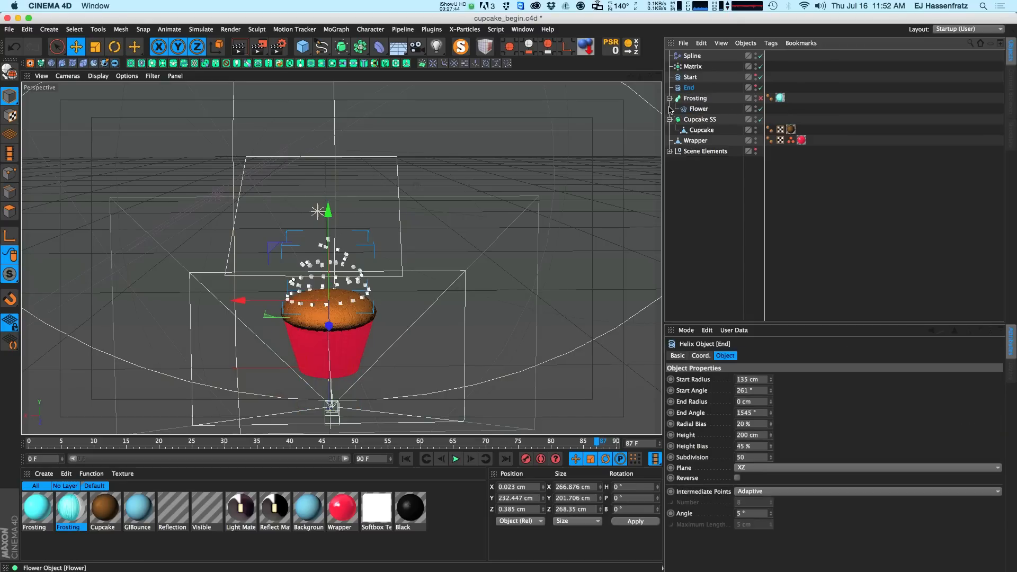
Step: Add a MoGraph Tracer linked to the Matrix object and enlarge the area showing its attributes
click(693, 68)
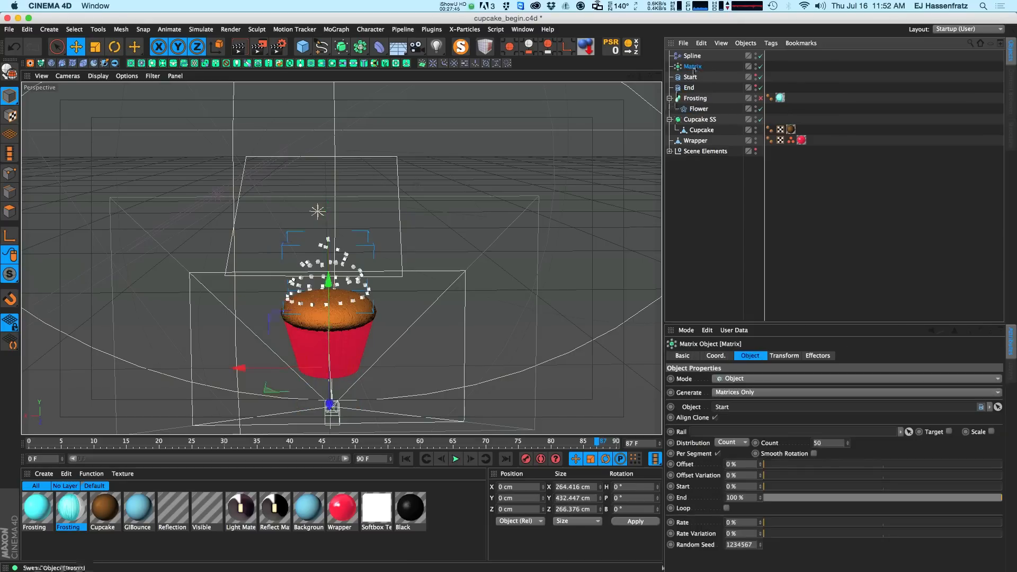
click(337, 29)
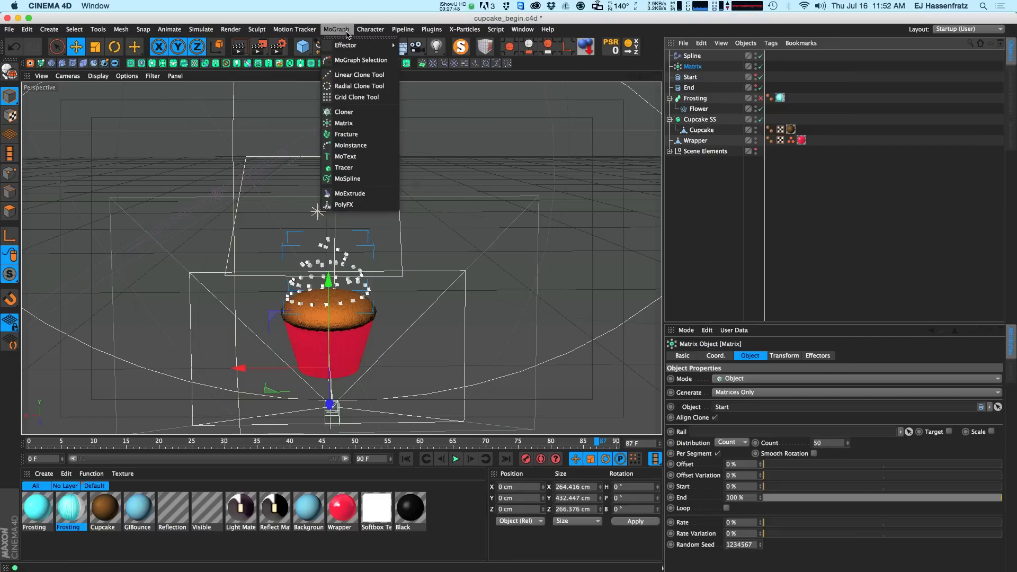
click(349, 170)
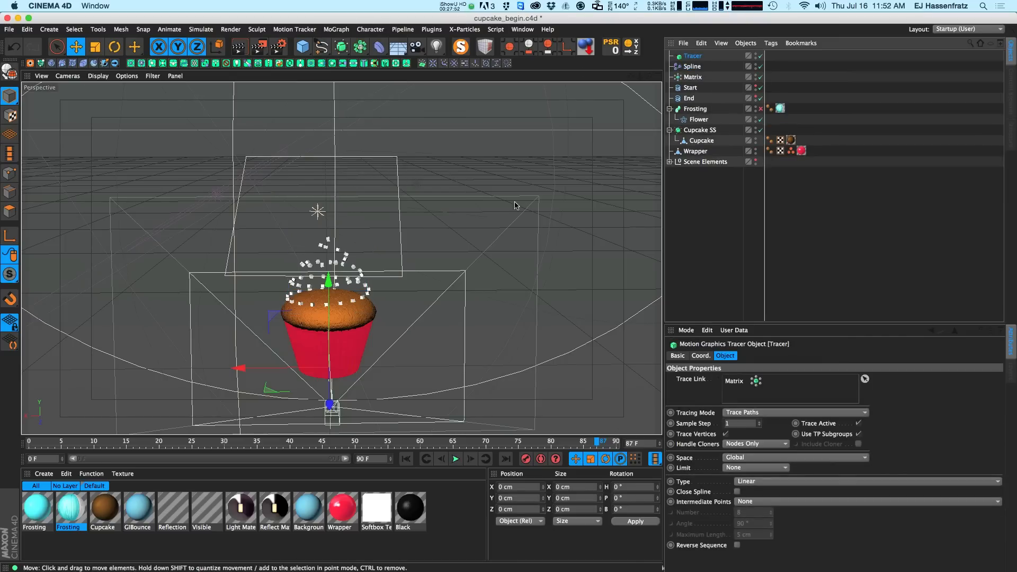
drag(772, 320, 772, 289)
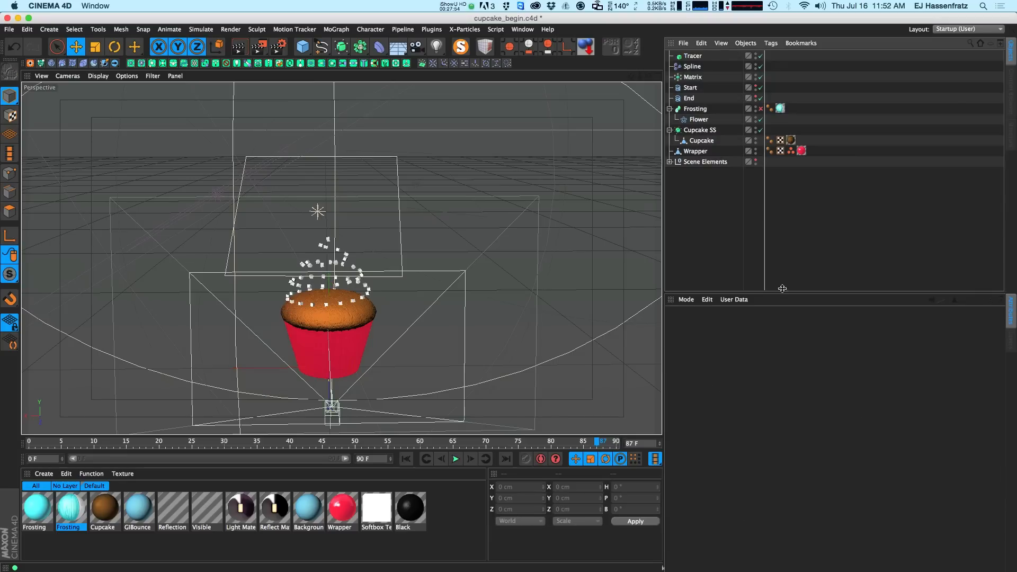
click(693, 77)
click(693, 57)
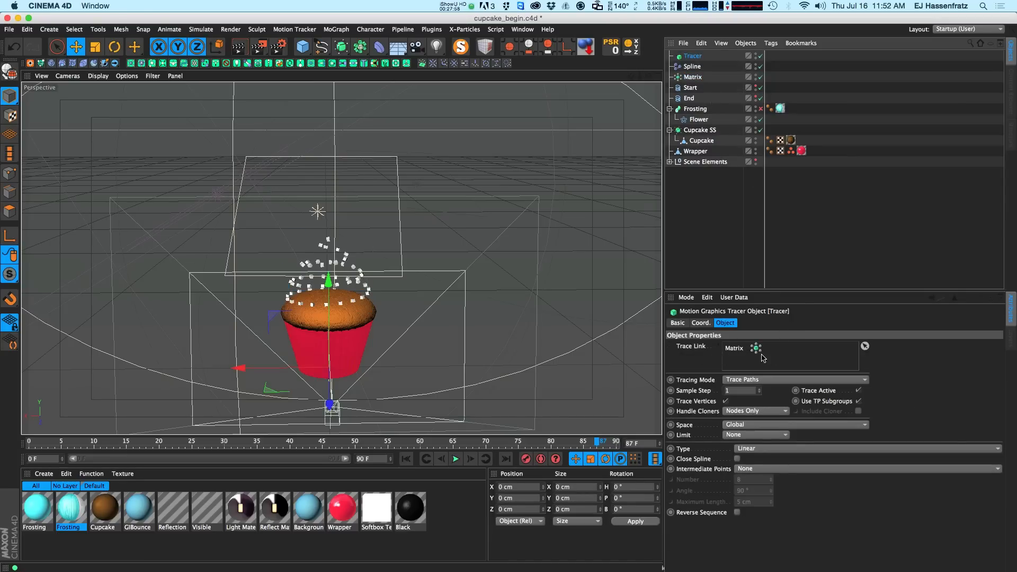
Step: Turn off Trace Vertices on the Tracer and set its tracing mode to Connect All Objects
click(726, 402)
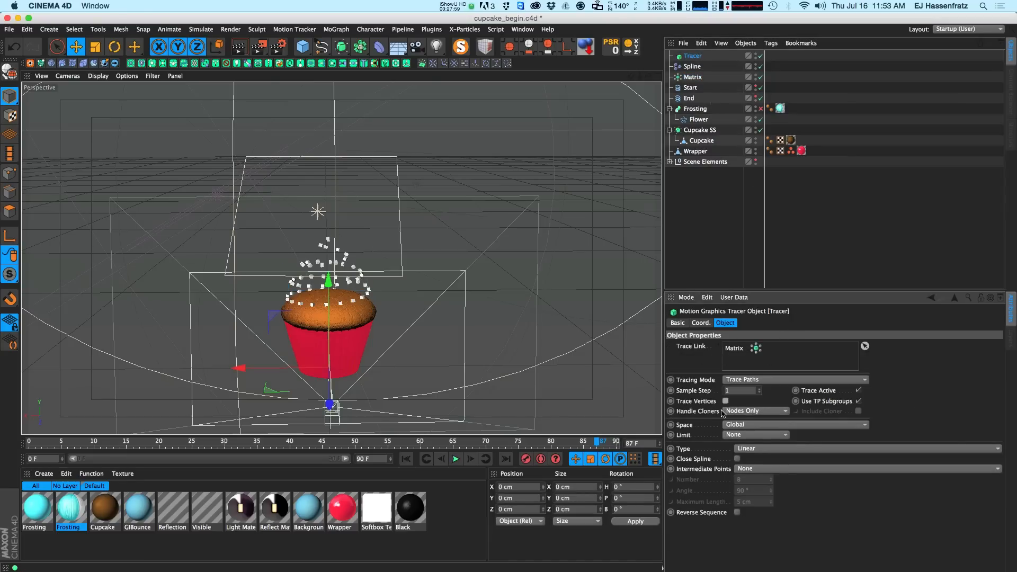
click(742, 380)
click(809, 424)
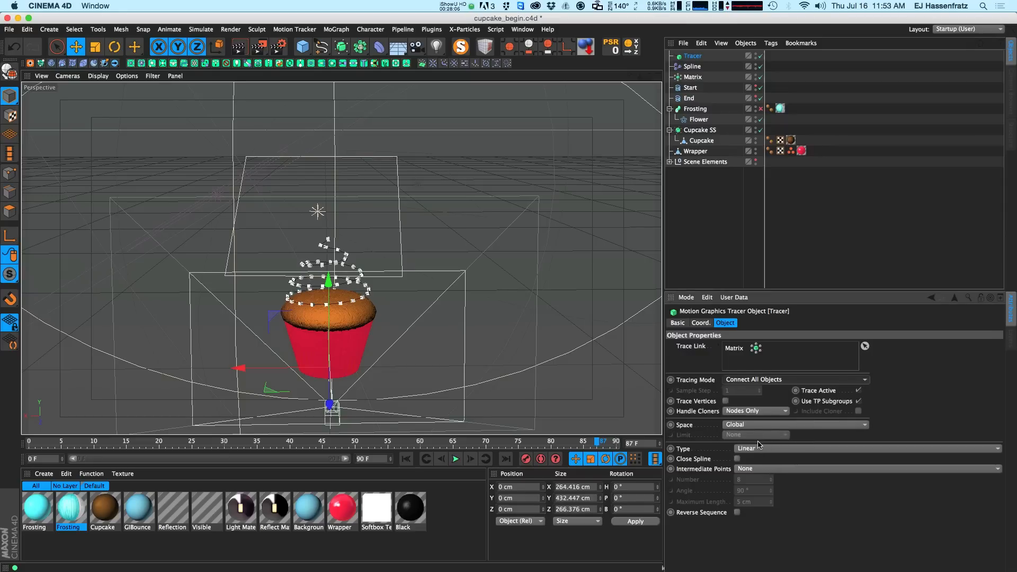
Step: Switch the Tracer's tracing mode back to Trace Paths and return the timeline to frame 0
click(742, 380)
click(754, 392)
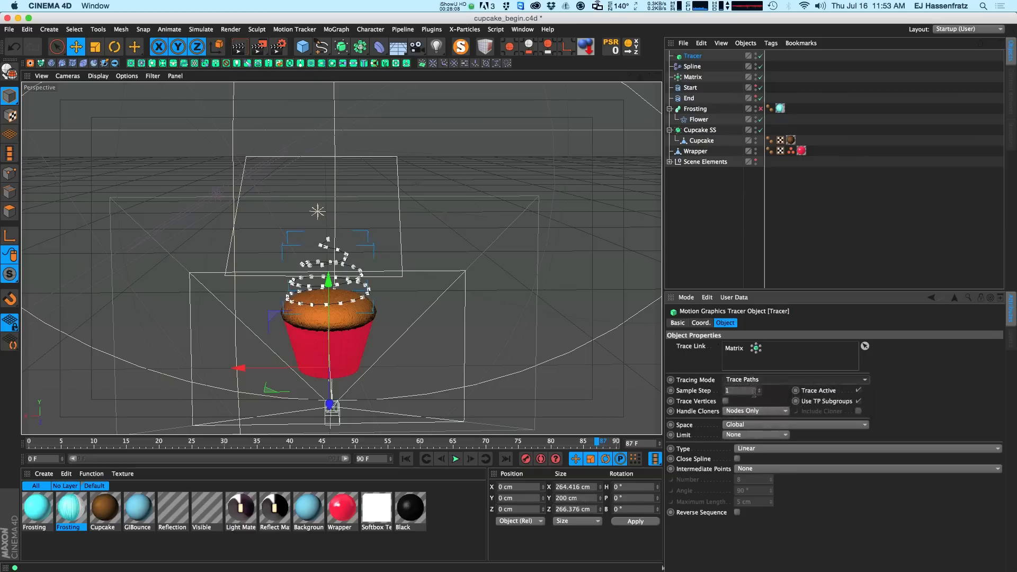
key(shift+f)
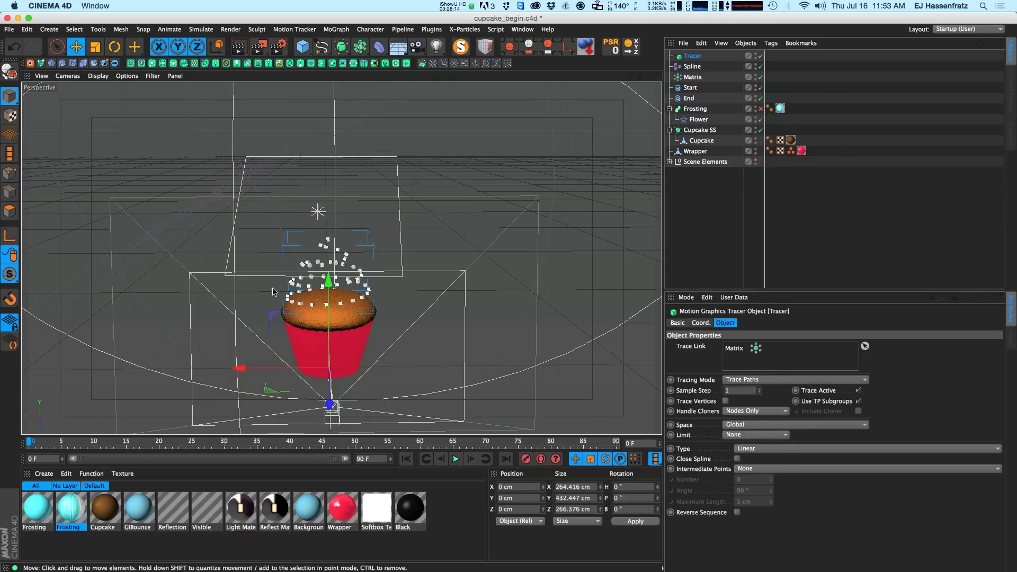
Step: Set the Tracer's tracing mode to Connect All Objects and test the connected path by varying the Spline effector's strength
click(763, 381)
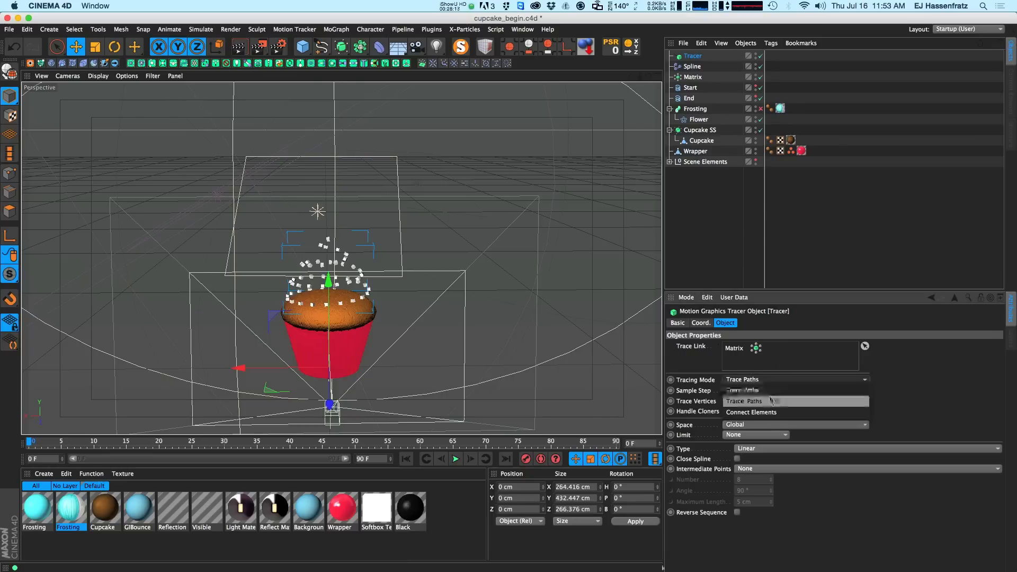
click(775, 403)
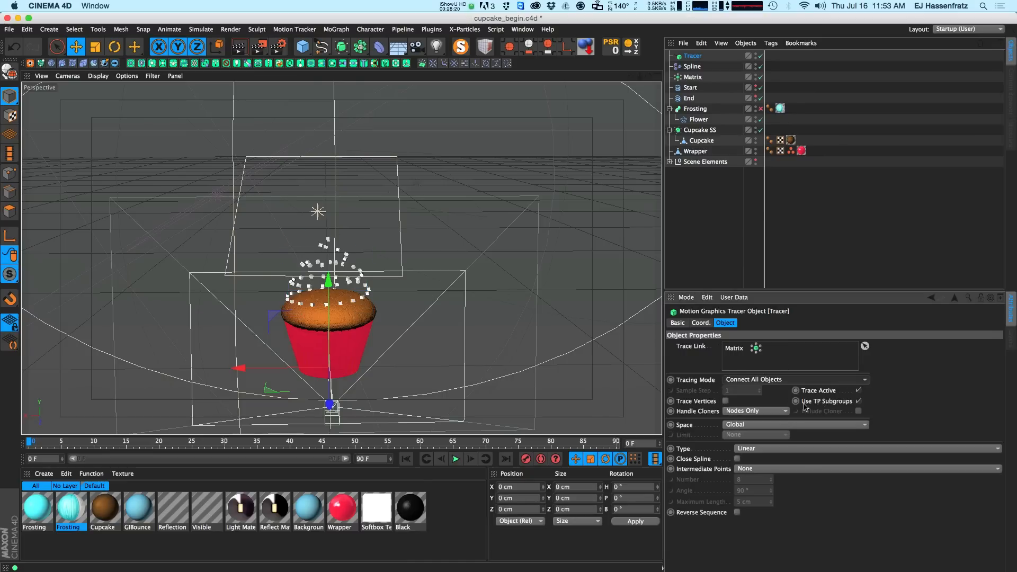
drag(117, 445, 43, 443)
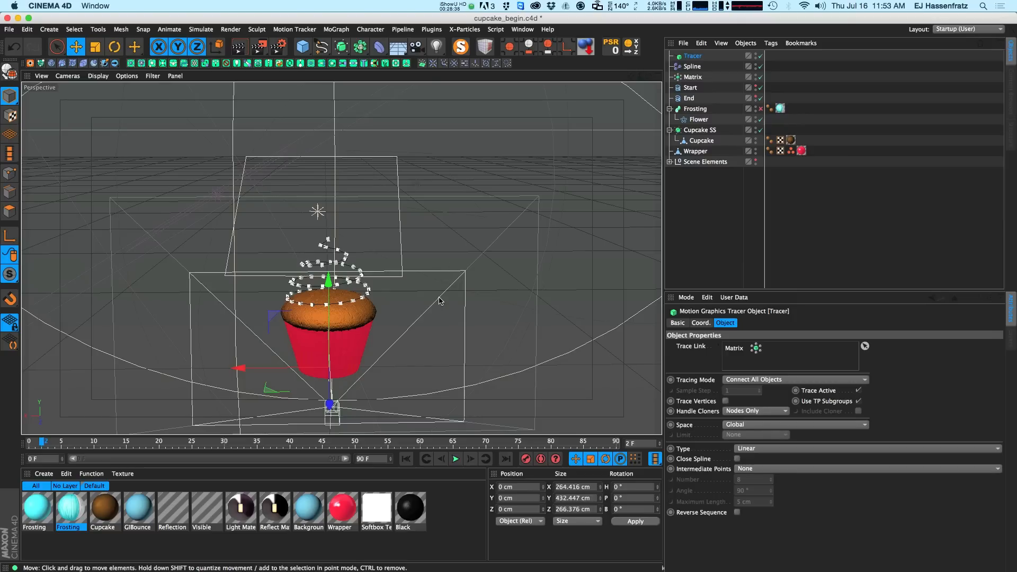
click(692, 67)
drag(939, 346, 1004, 347)
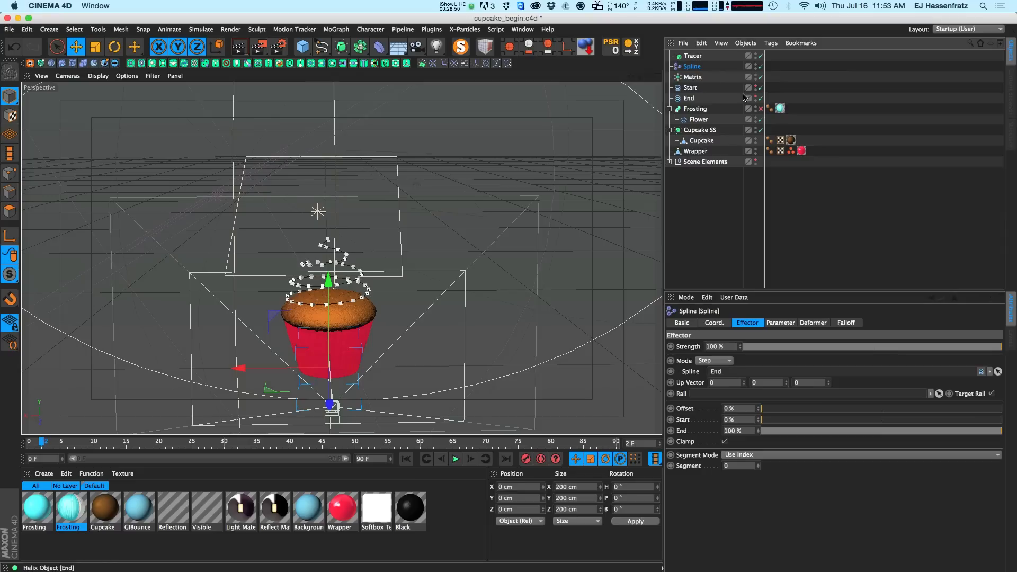
Step: Set the Tracer's spline type to Bezier
click(693, 56)
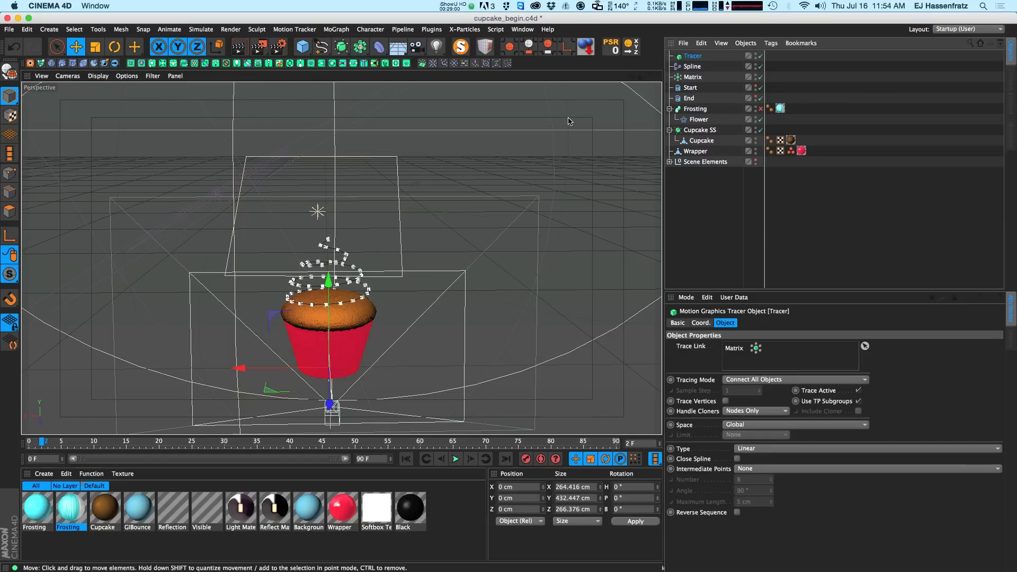
alt+right_drag(297, 311, 426, 282)
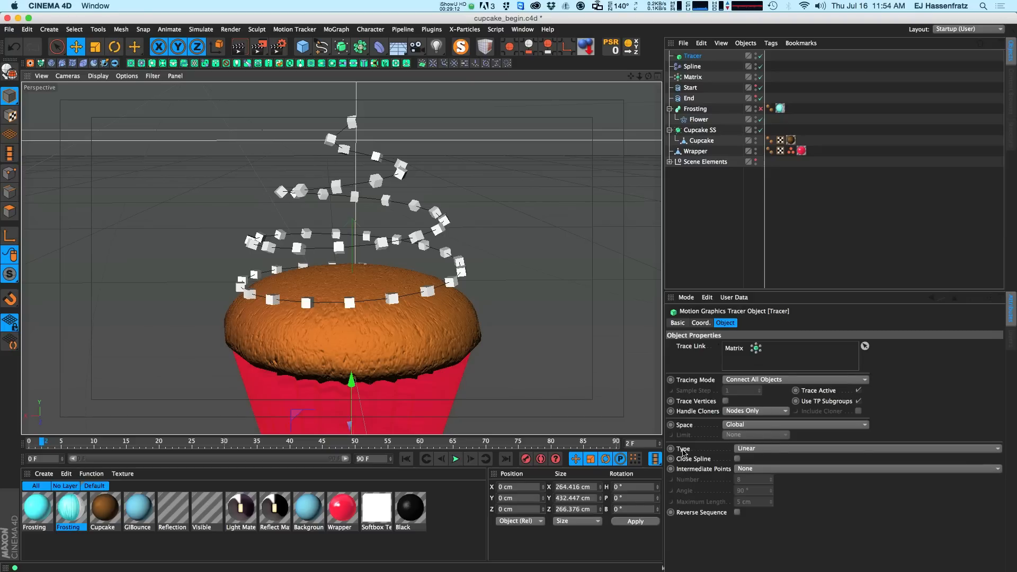
click(763, 450)
click(783, 488)
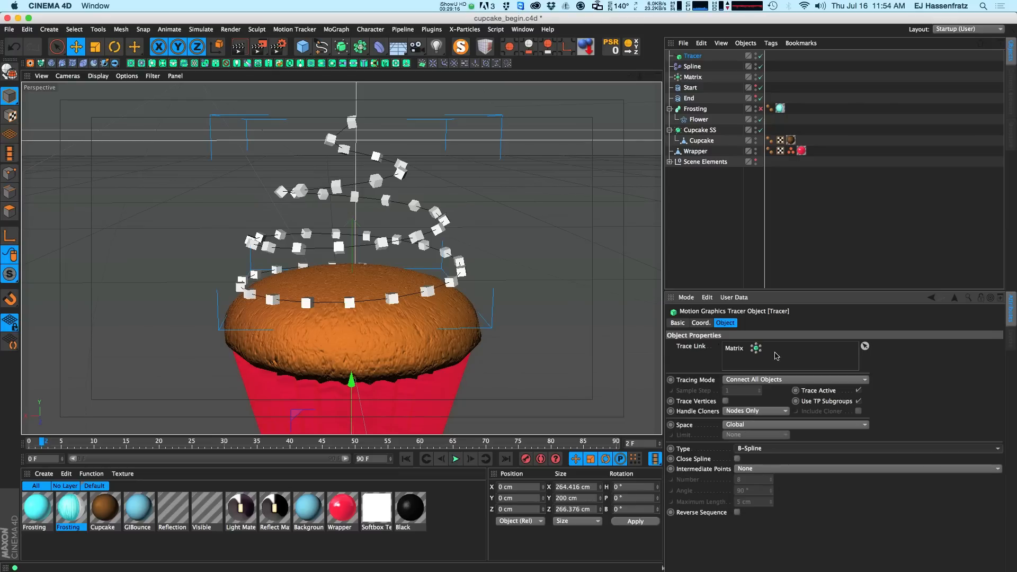
click(755, 451)
click(785, 501)
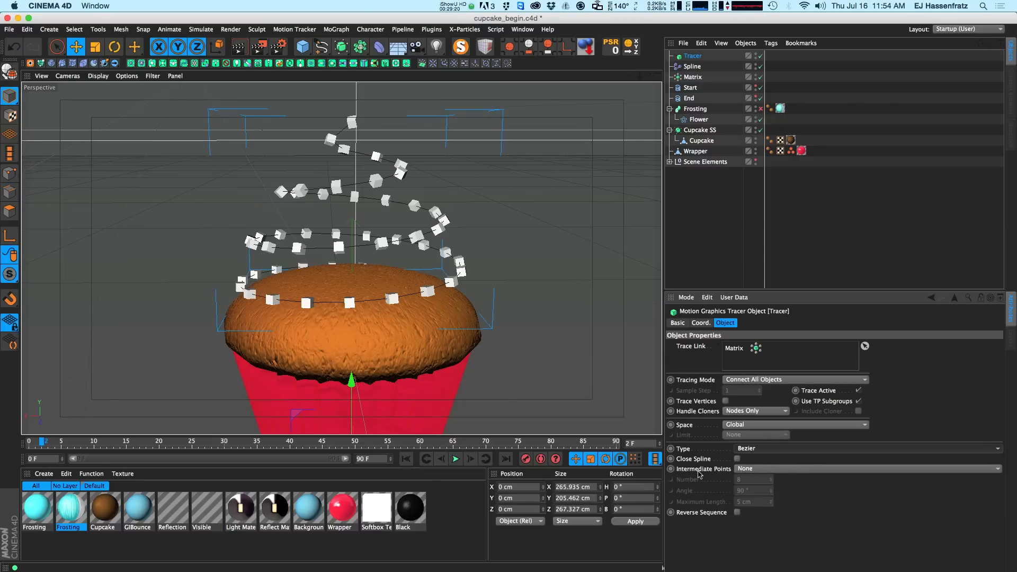
Step: Set the Tracer's intermediate points to Adaptive with an angle of 5°
click(747, 469)
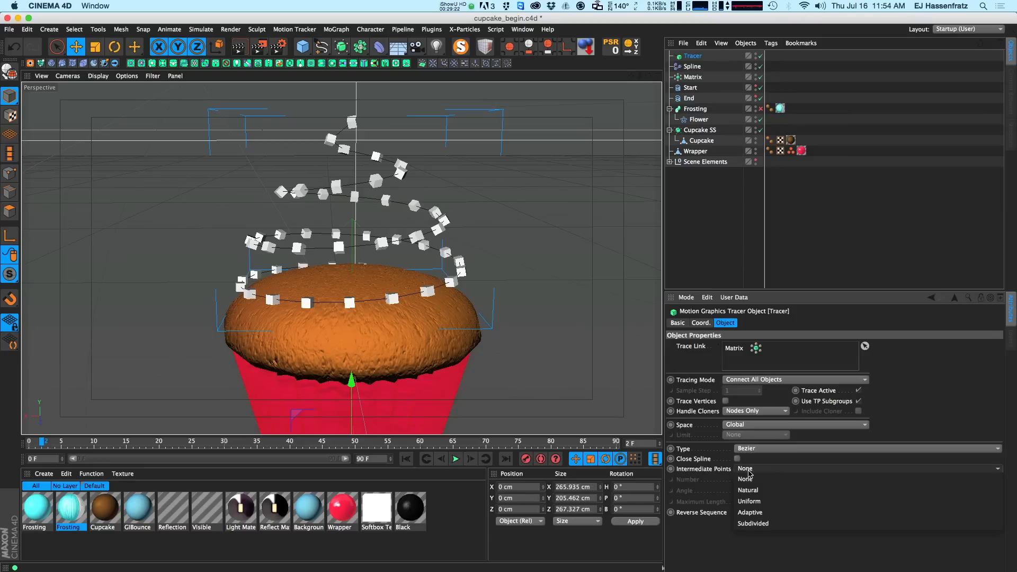
click(747, 513)
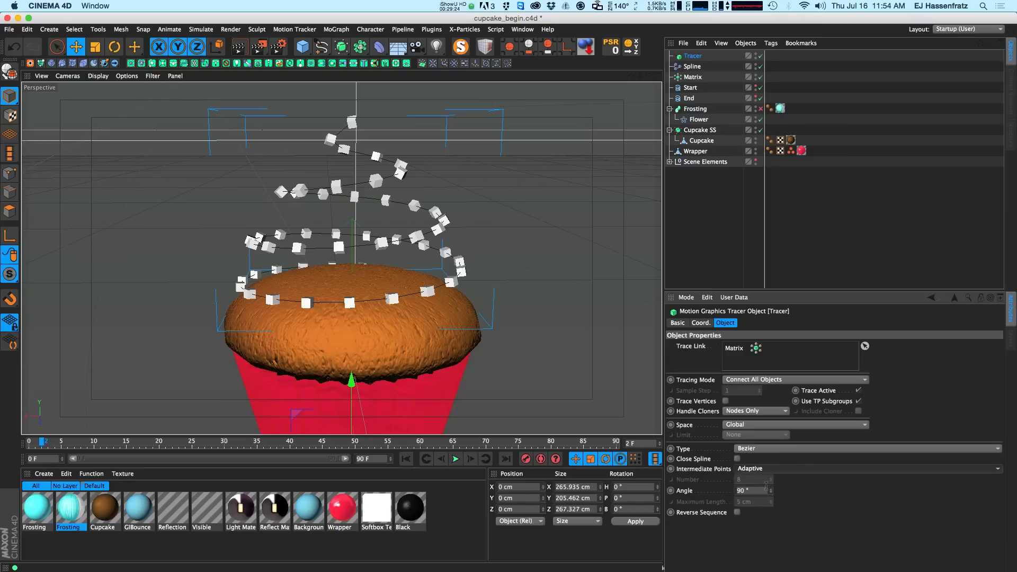
click(766, 487)
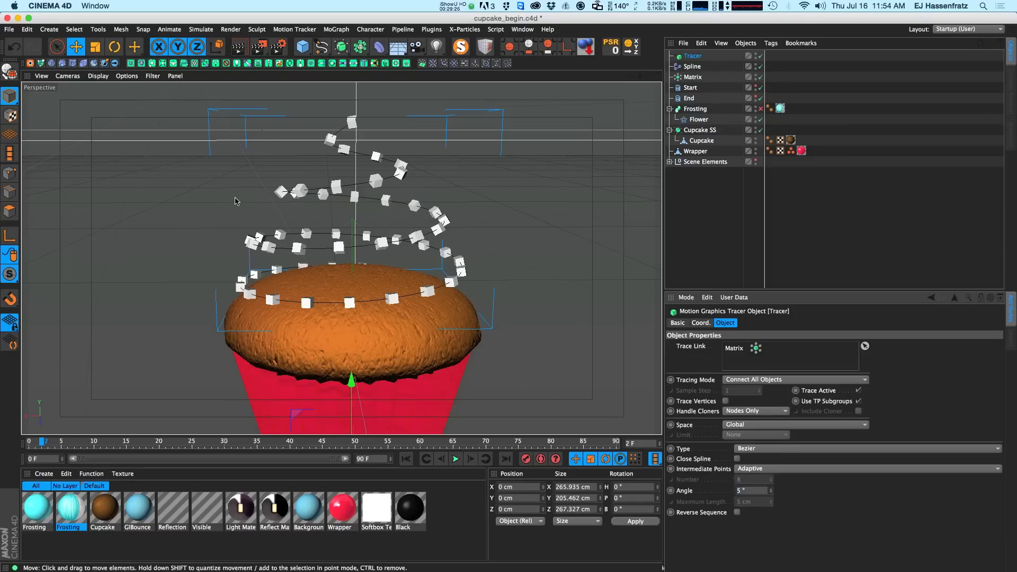
Step: Place the Tracer inside the Frosting sweep below the Flower profile and enable the Frosting sweep
alt+drag(316, 158, 364, 215)
scroll(345, 258, down, 2)
scroll(371, 265, down, 5)
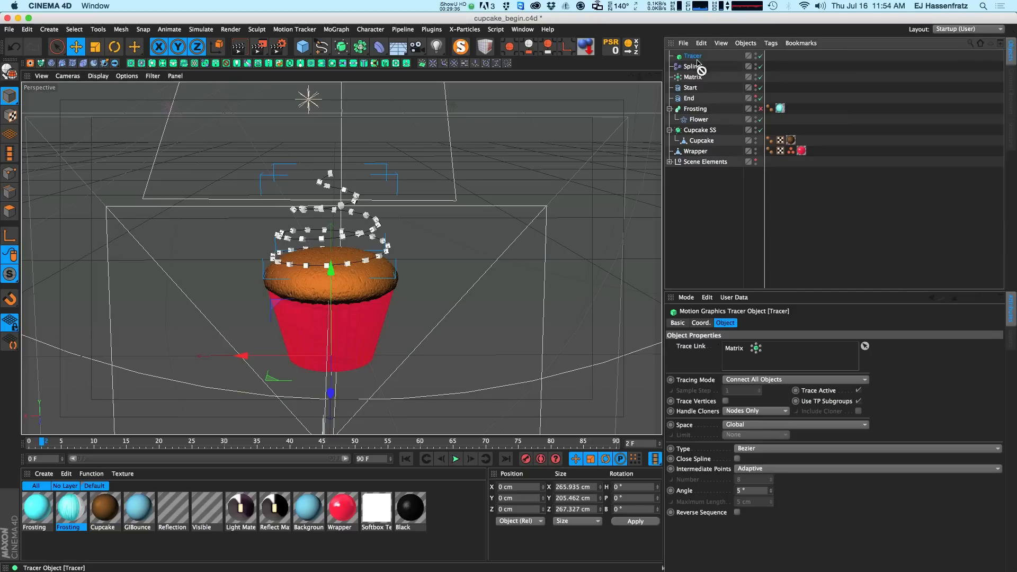
drag(700, 125, 702, 126)
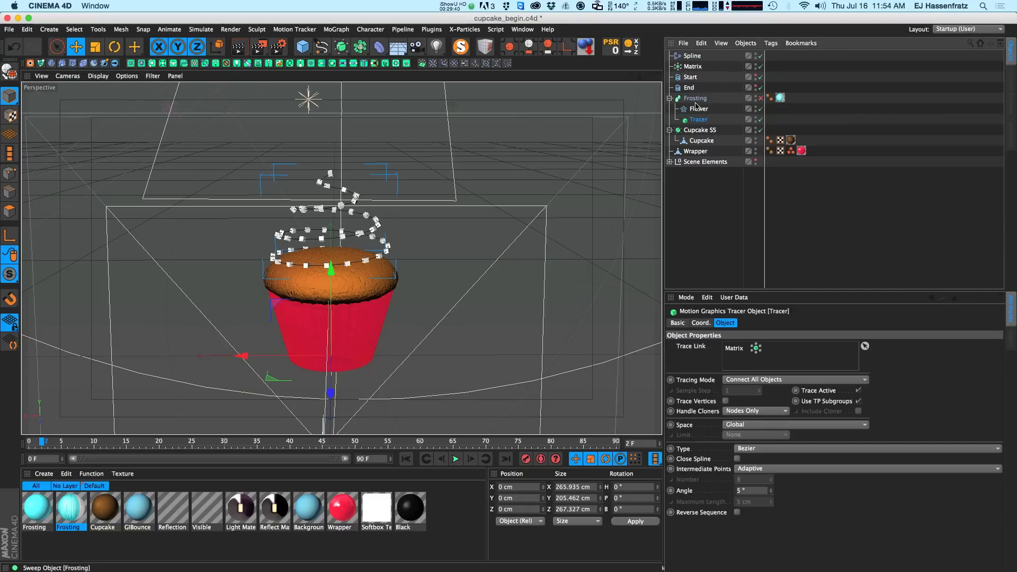
click(702, 110)
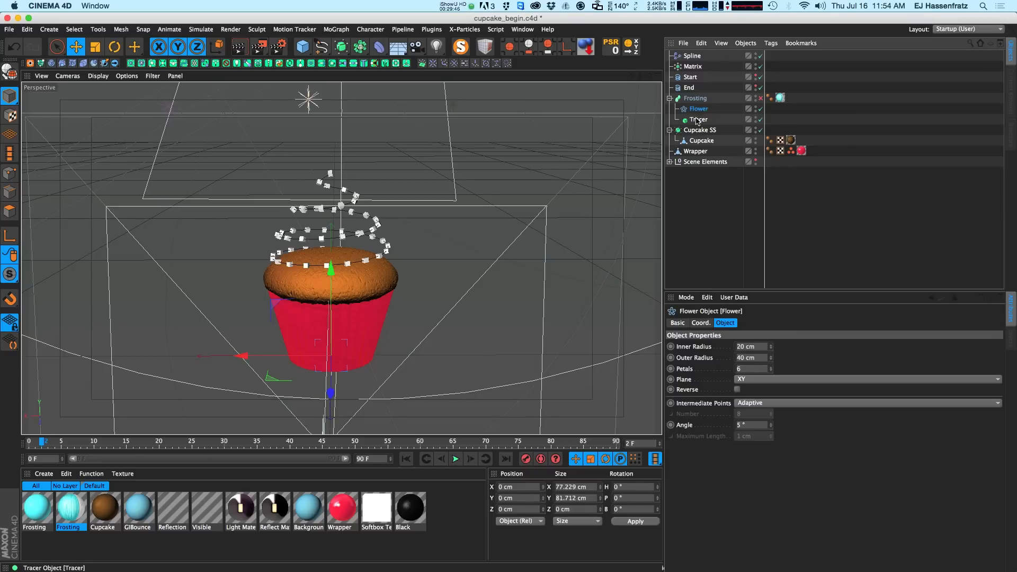
click(761, 99)
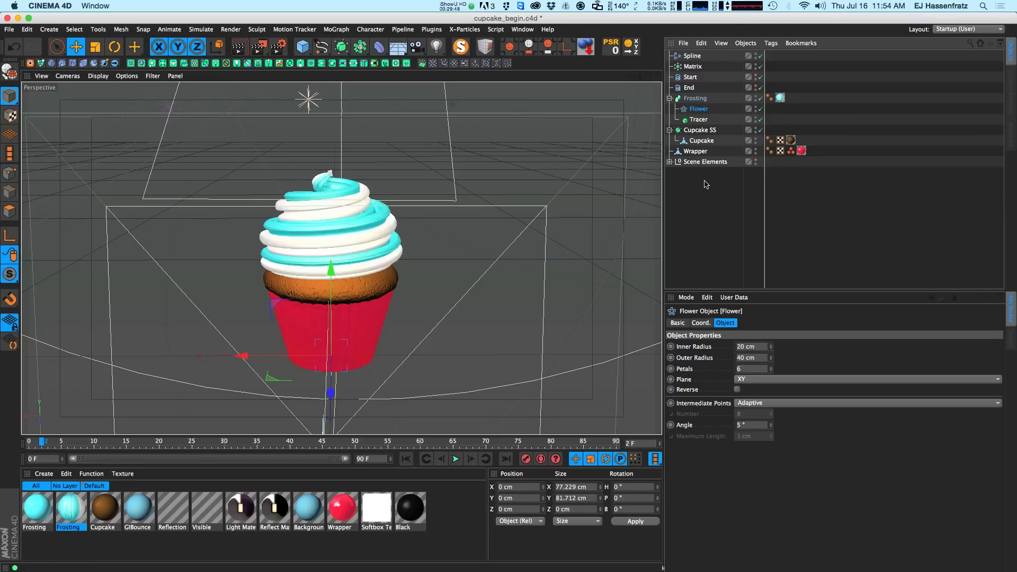
Step: Vary the Spline effector's strength to check how the frosting forms, returning it to 100%
click(691, 99)
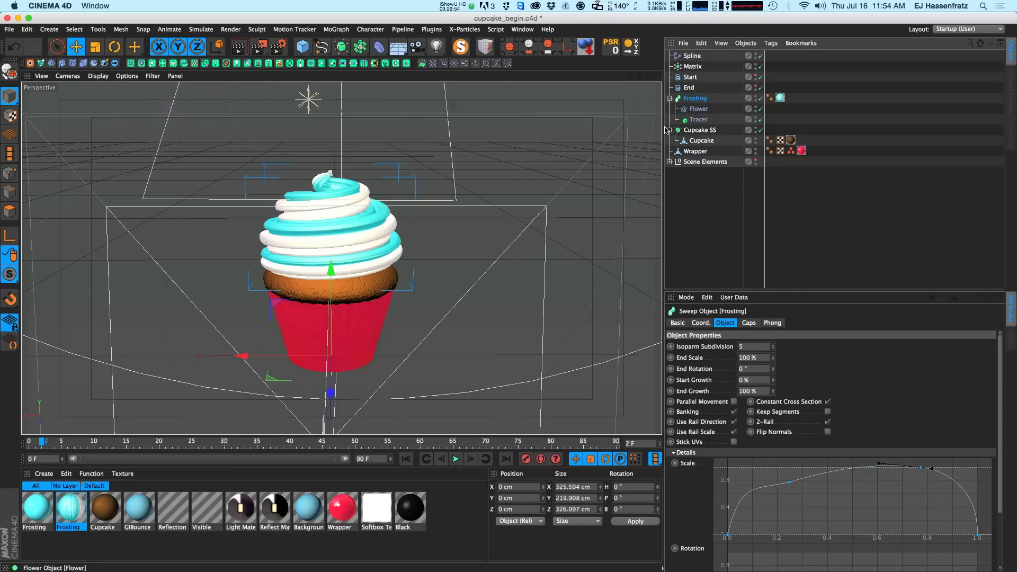
click(697, 67)
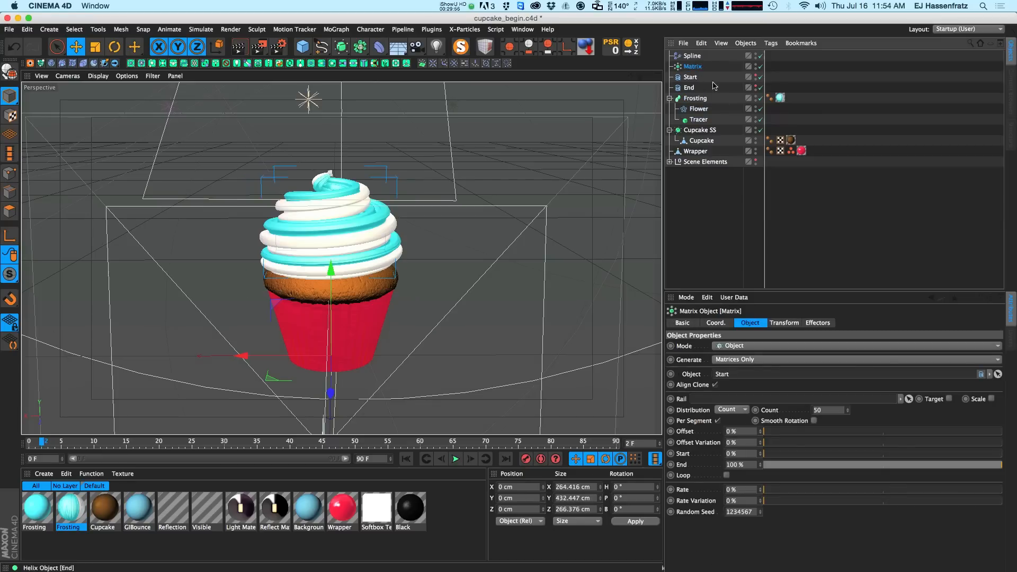
click(694, 56)
drag(953, 347, 1016, 352)
alt+right_drag(357, 261, 302, 261)
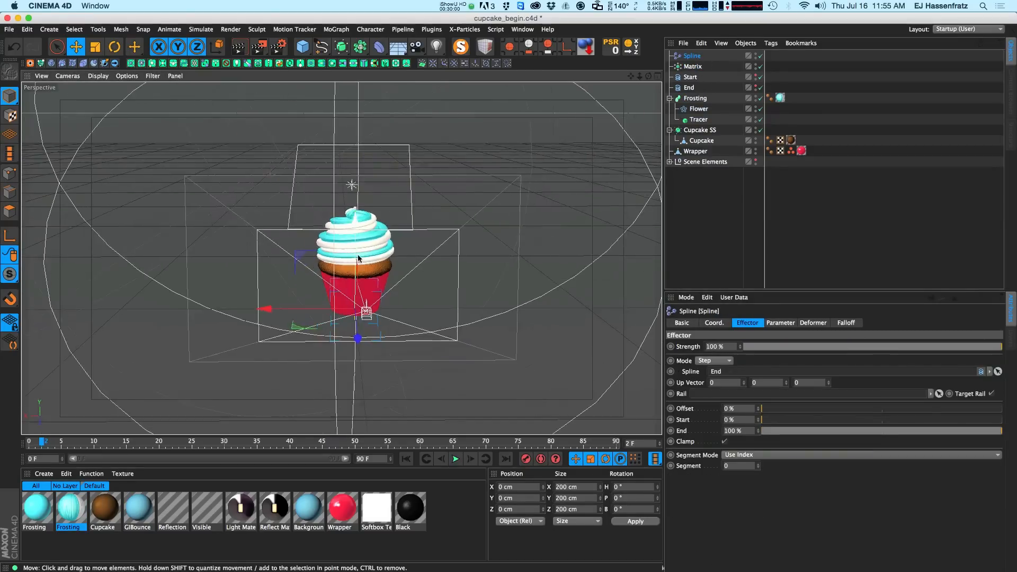
alt+middle_drag(356, 261, 318, 308)
mouse_move(1000, 350)
mouse_down()
mouse_move(710, 348)
mouse_move(1015, 355)
mouse_move(647, 347)
mouse_move(1015, 352)
mouse_up()
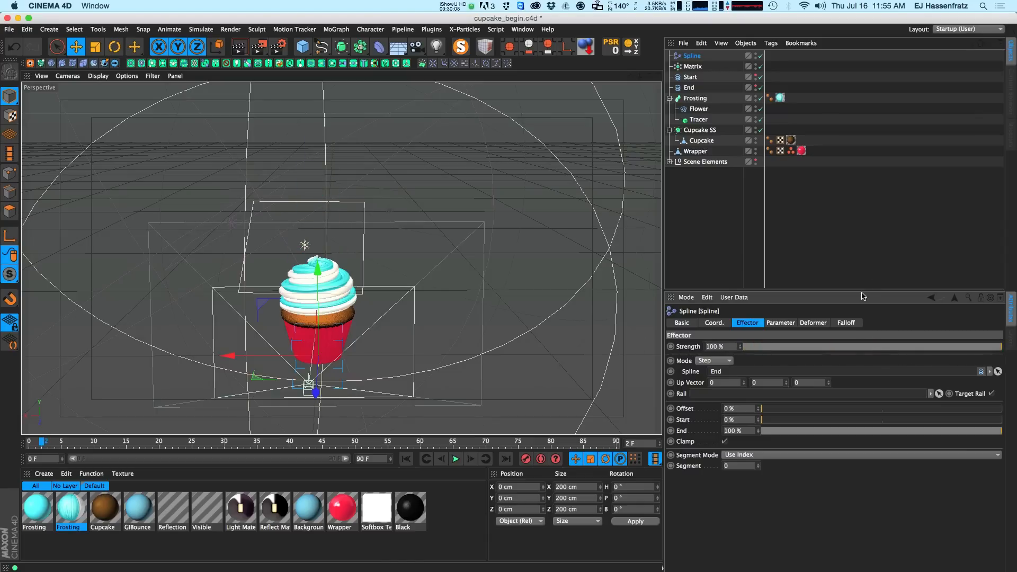
Step: Give the Spline effector a Linear falloff oriented to -Y and raise the effector to about Y 879 cm
click(848, 323)
click(736, 346)
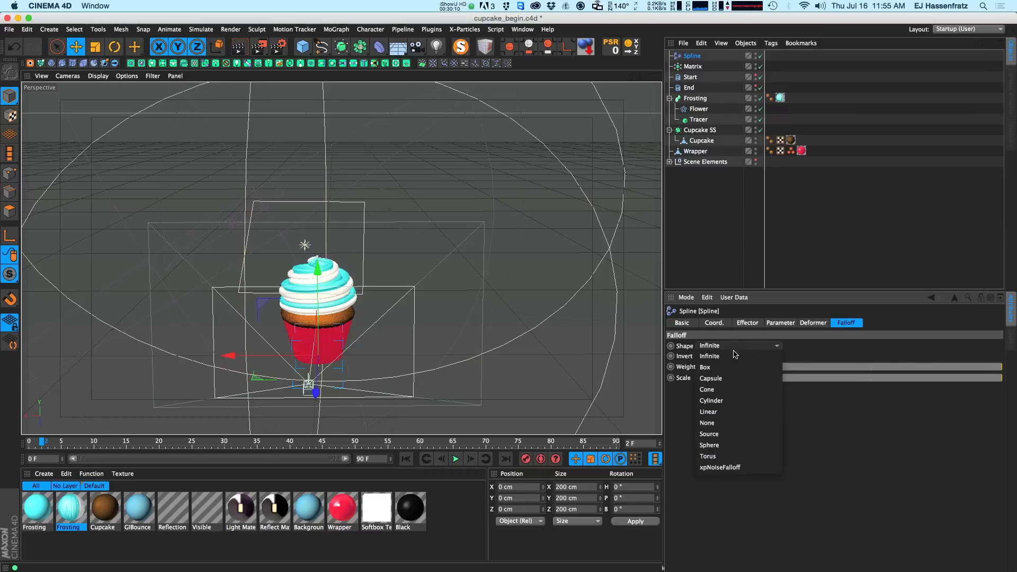
click(722, 412)
click(750, 411)
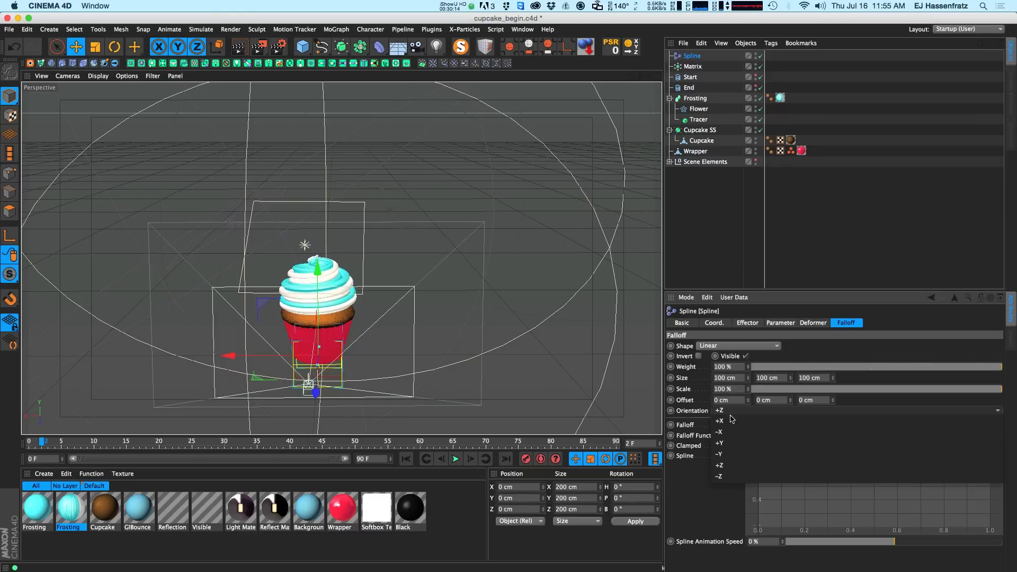
click(731, 448)
drag(317, 267, 371, 49)
Step: Switch the falloff orientation to +Y and lower the Spline effector to about Y 654 cm
click(723, 412)
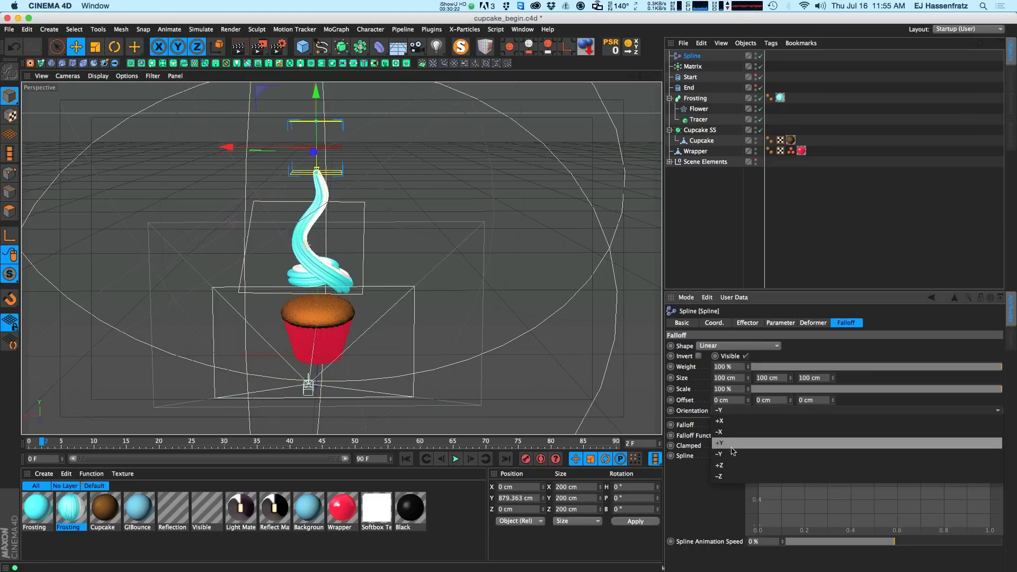
click(731, 444)
drag(315, 99, 295, 165)
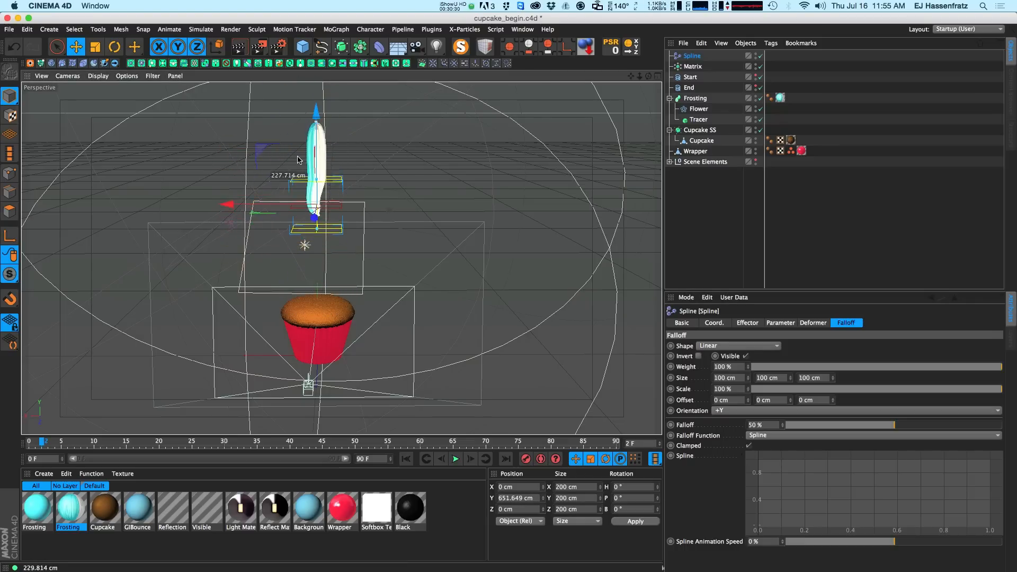
Step: Raise the Spline effector above the cupcake to about Y 982 cm to test the frosting swirl
click(692, 78)
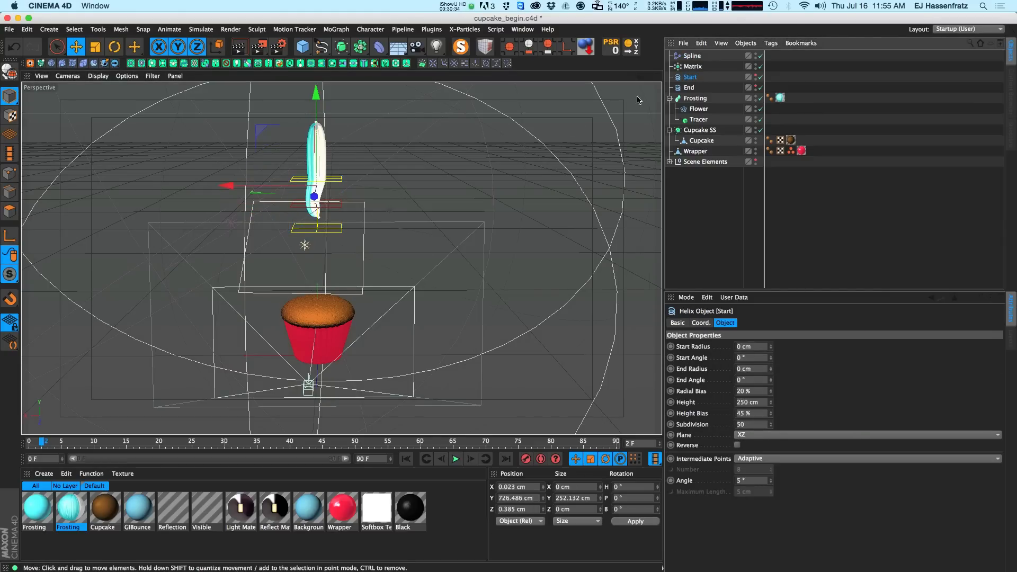
click(692, 57)
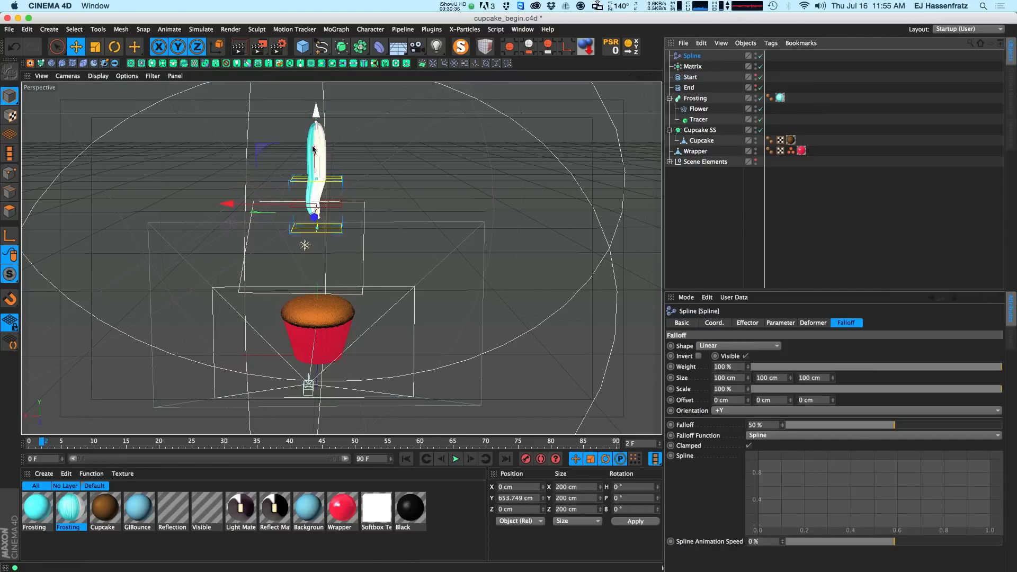
drag(317, 150, 317, 144)
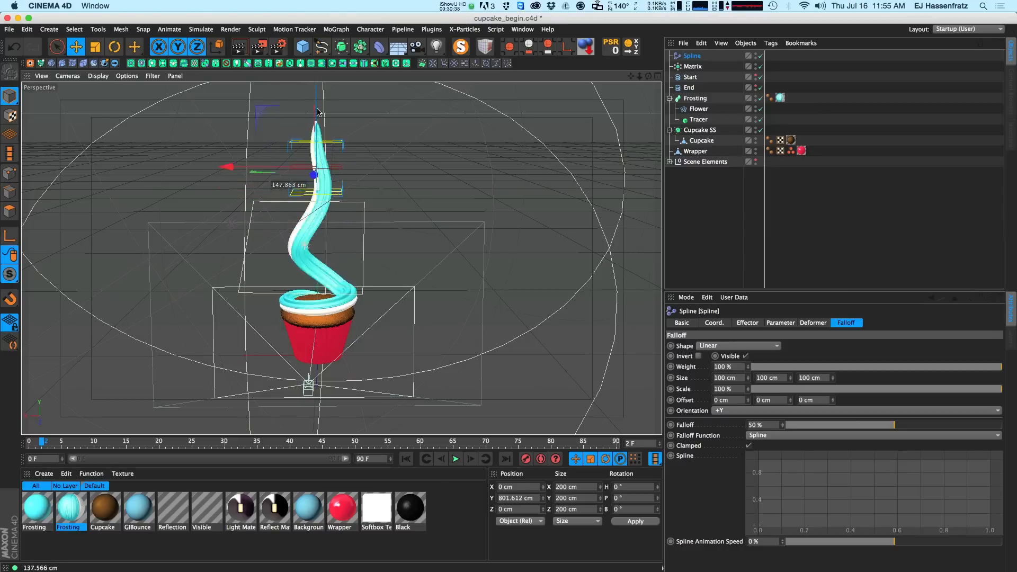
drag(310, 104, 311, 37)
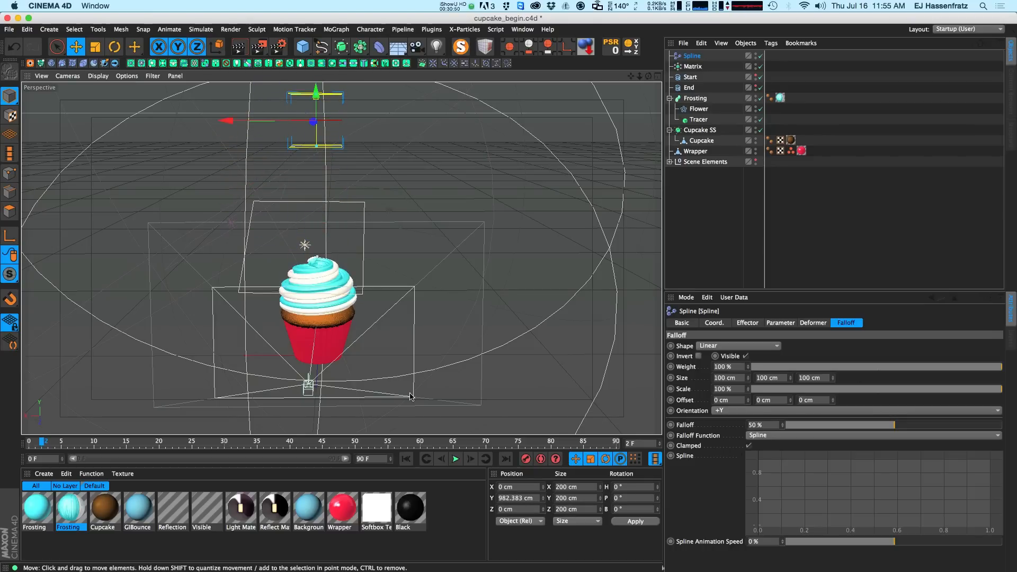
Step: Open the Spline effector's coordinates and record a keyframe for its Y position at frame 0
alt+drag(356, 297, 387, 286)
click(702, 58)
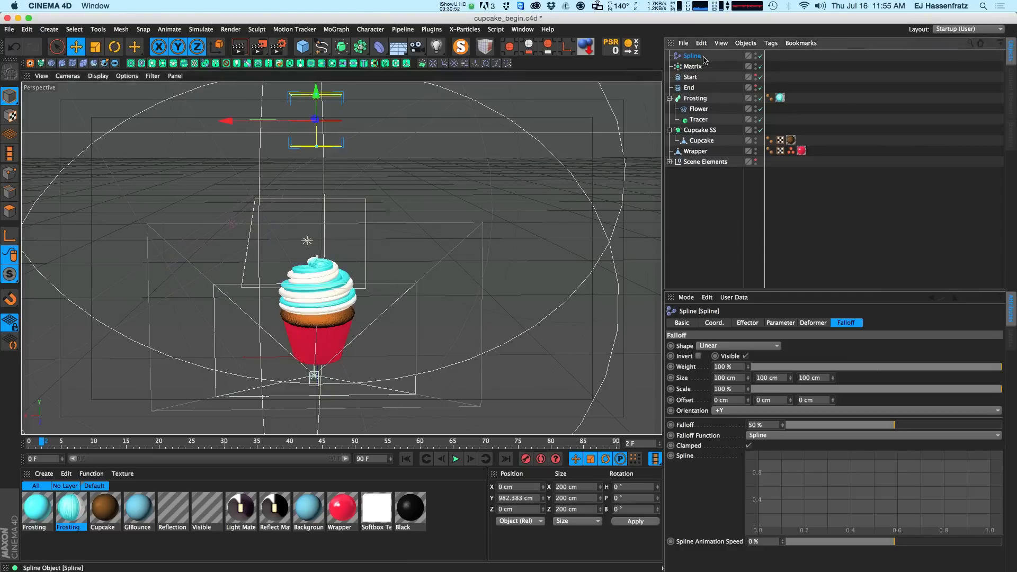
click(734, 324)
click(716, 323)
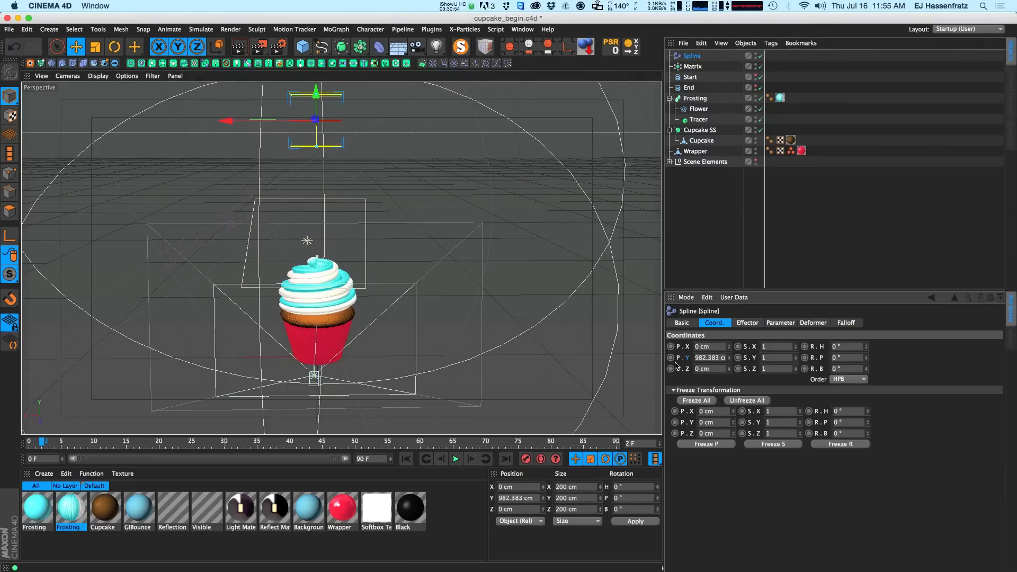
drag(45, 443, 107, 445)
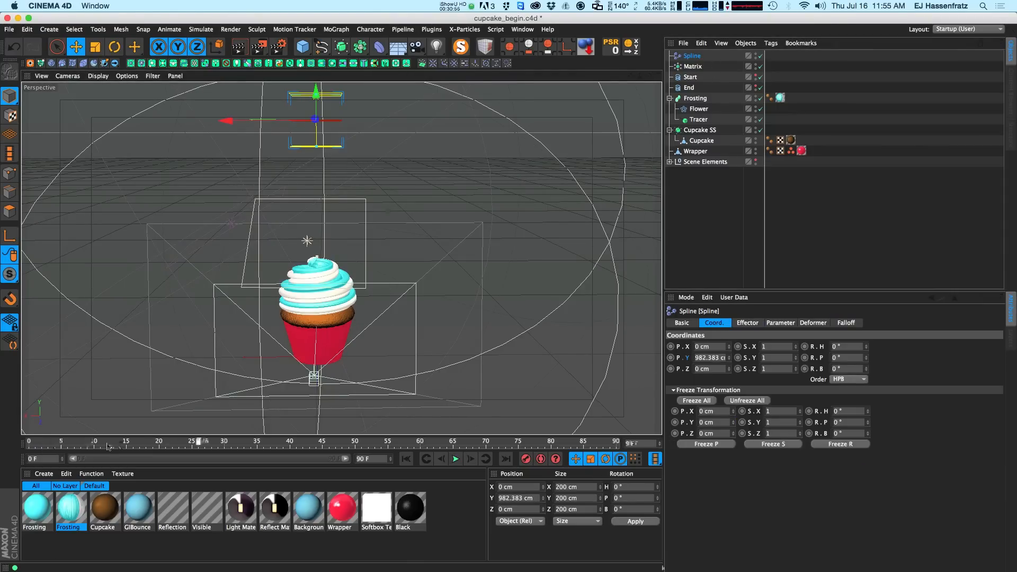
ctrl+click(671, 358)
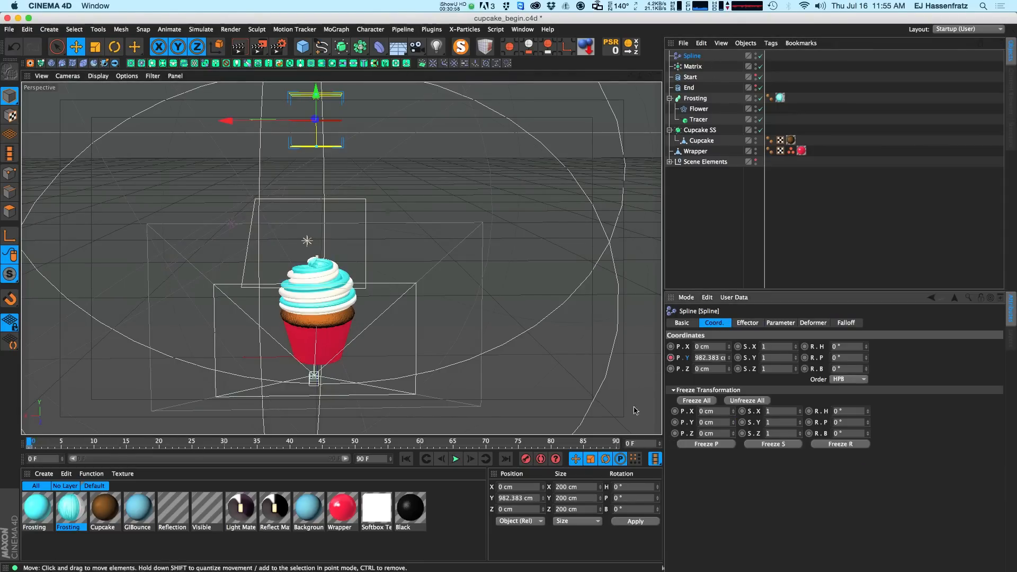
Step: Lower the Spline effector to about Y 560 cm at frame 0 and record its Y position keyframe again
drag(232, 449, 370, 450)
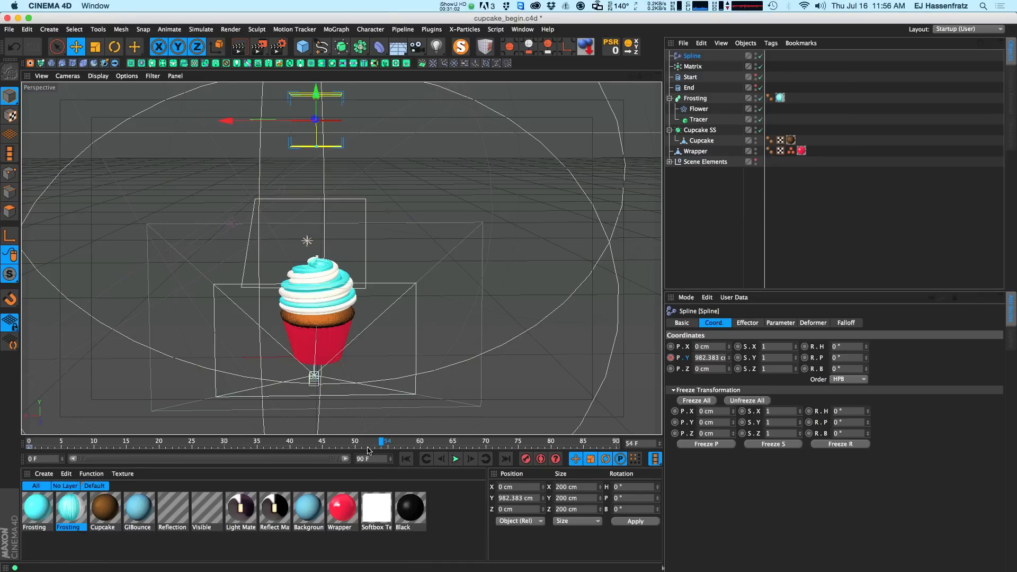
drag(317, 110, 317, 134)
drag(388, 445, 29, 443)
drag(314, 105, 357, 212)
click(670, 358)
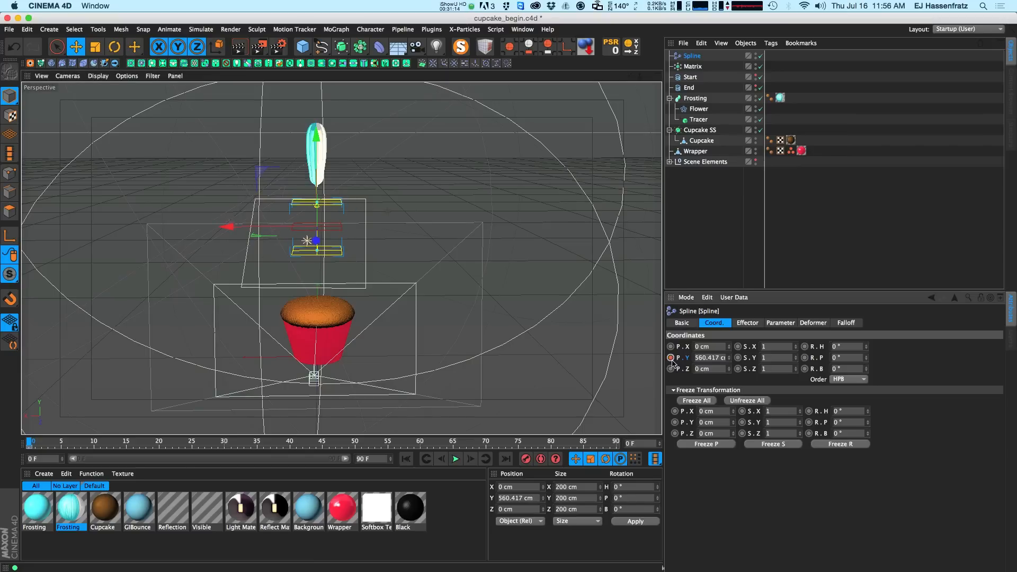
Step: At frame 55, raise the Spline effector to about Y 1084 cm and record a keyframe for its Y position
click(388, 440)
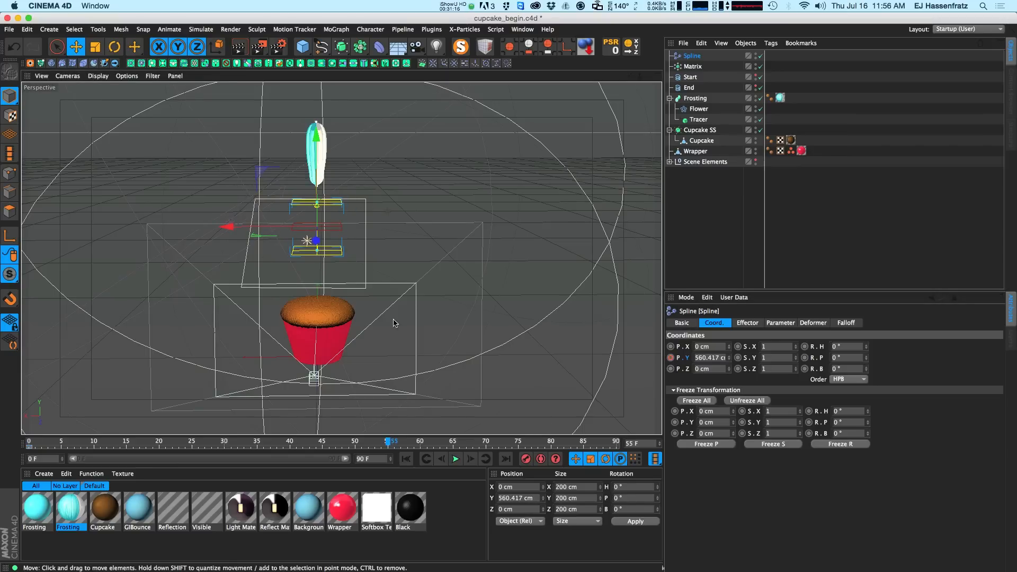
drag(316, 180, 348, 42)
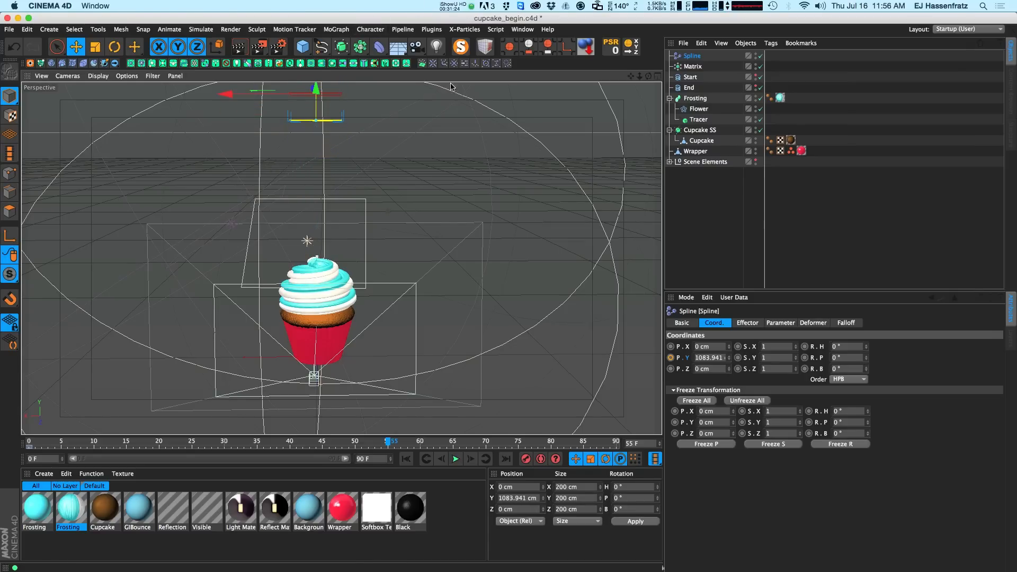
ctrl+click(671, 359)
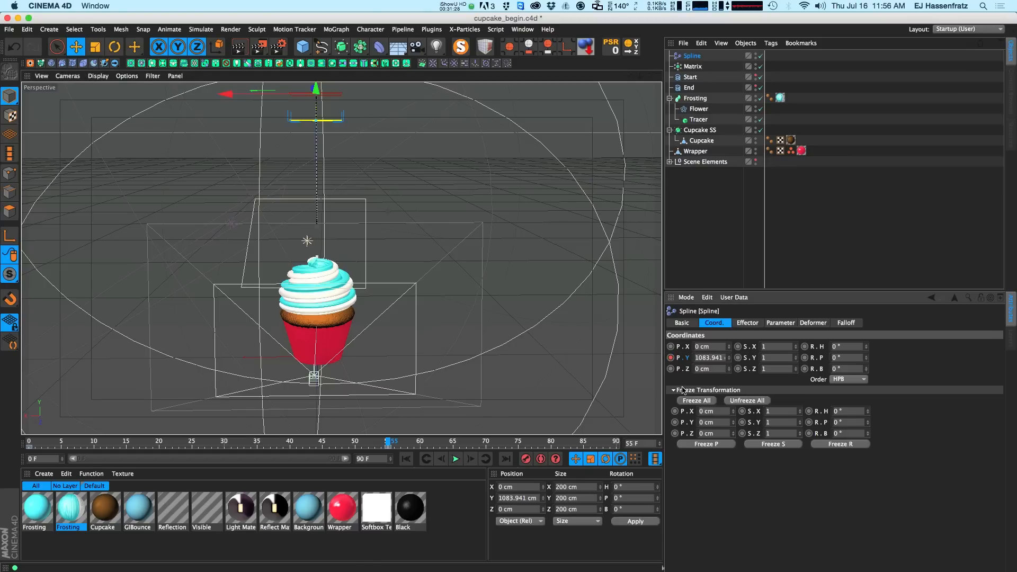
Step: Play the animation from the first frame to review how the frosting swirls onto the cupcake, and stop playback
click(406, 459)
click(455, 459)
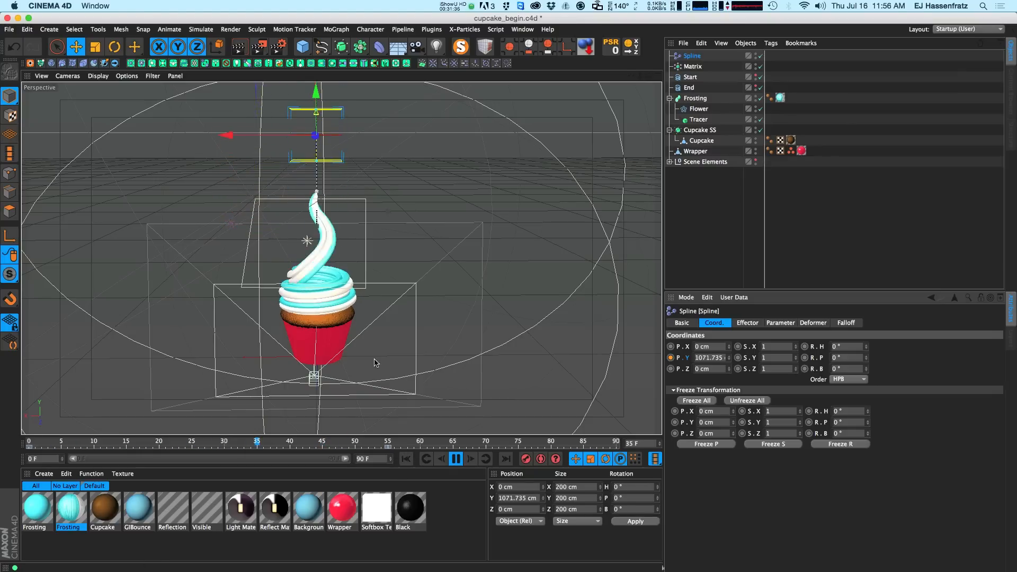
click(407, 459)
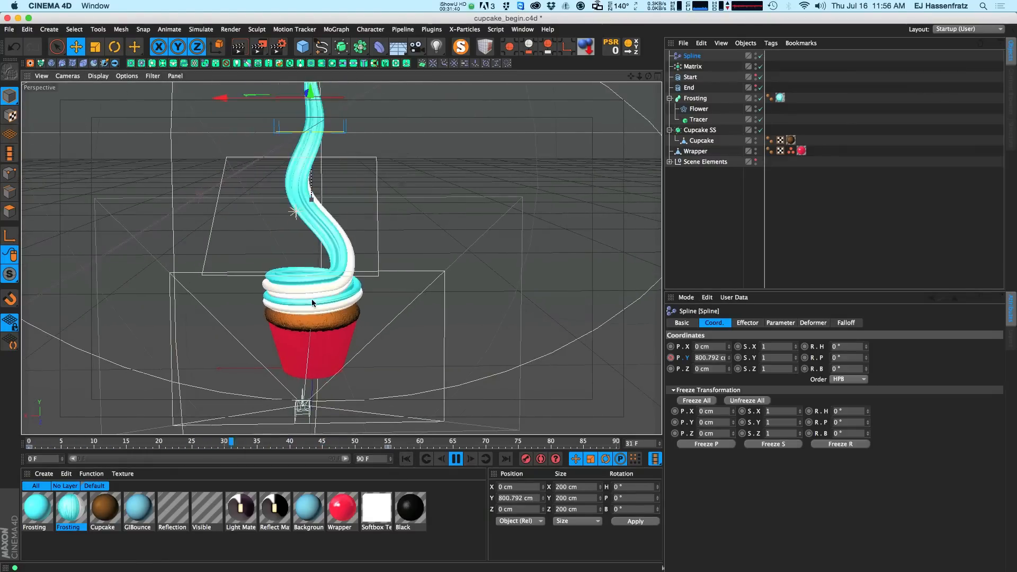
alt+middle_drag(320, 296, 325, 287)
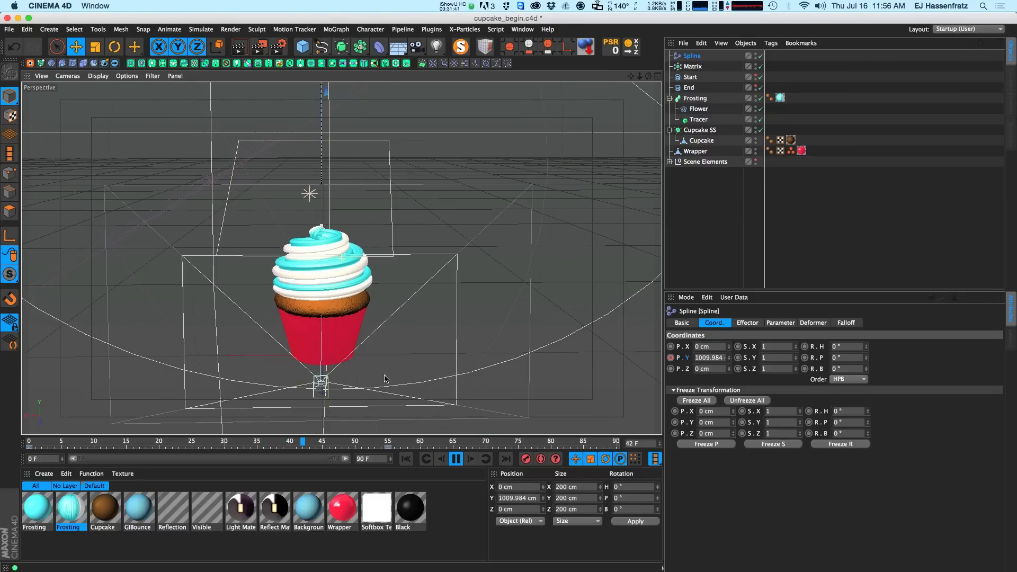
click(407, 460)
click(407, 460)
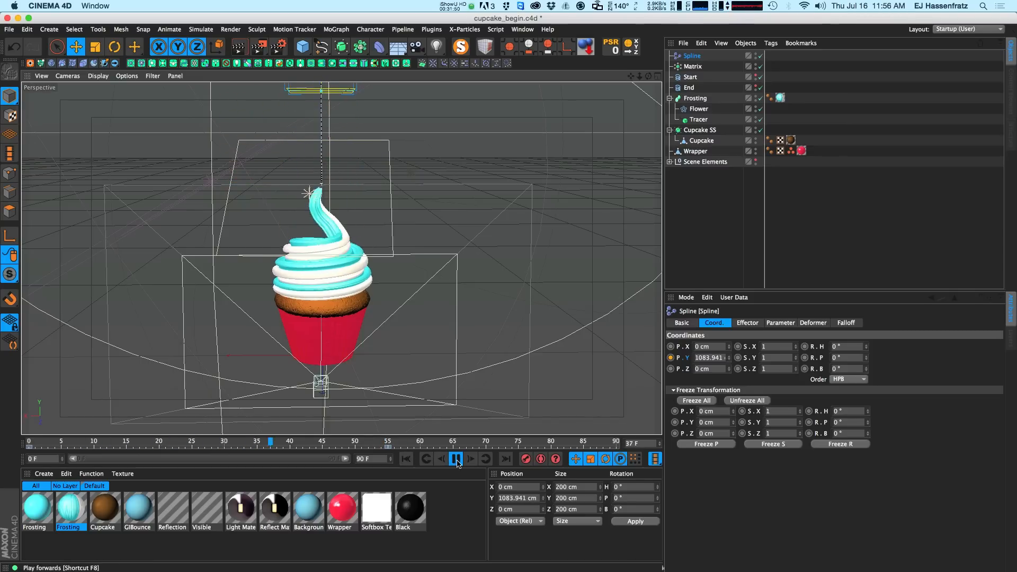
click(455, 459)
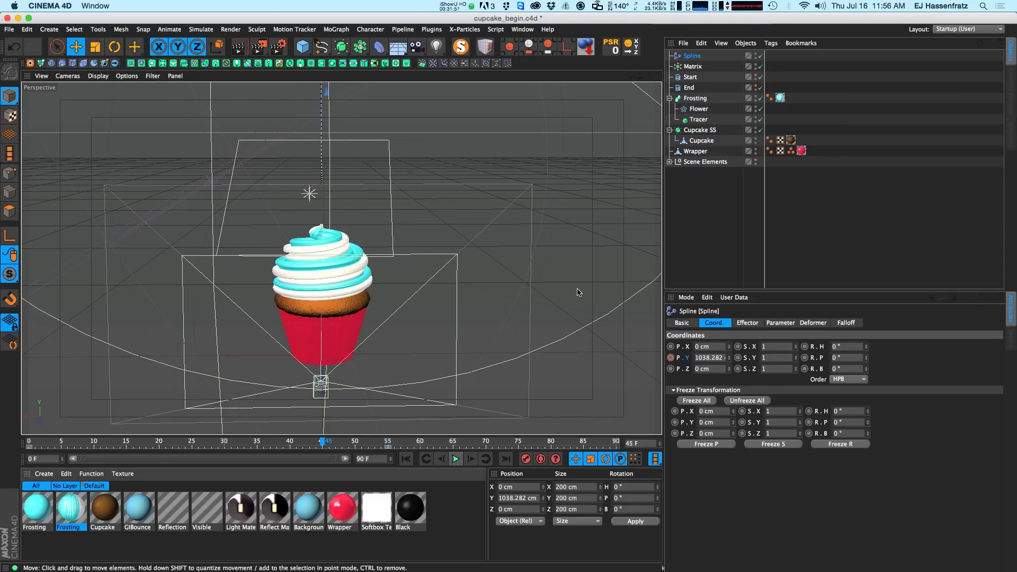
Step: Add a Delay effector to the Matrix object and set its strength to 65% in Blend mode
click(692, 66)
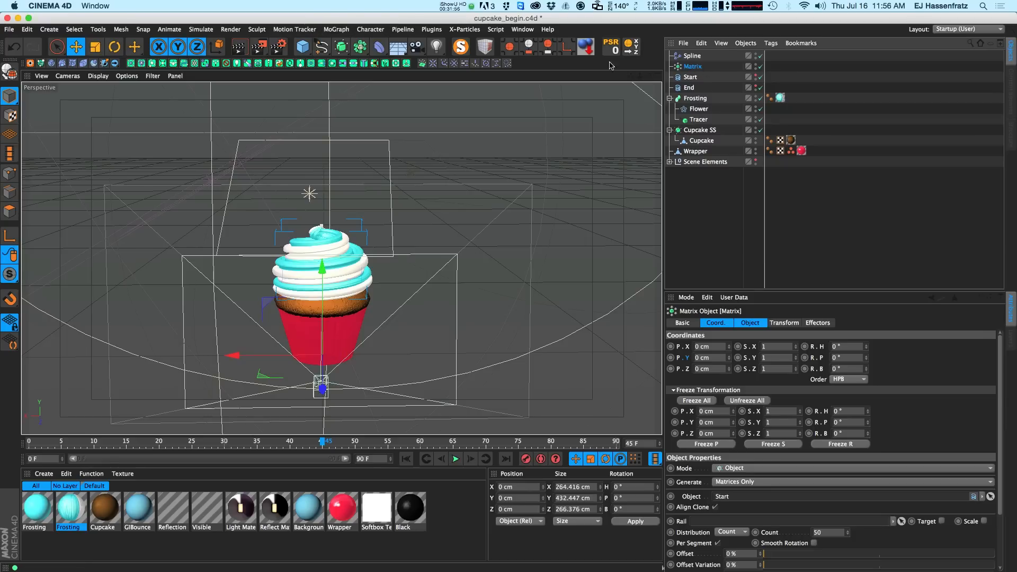
click(334, 31)
mouse_move(382, 43)
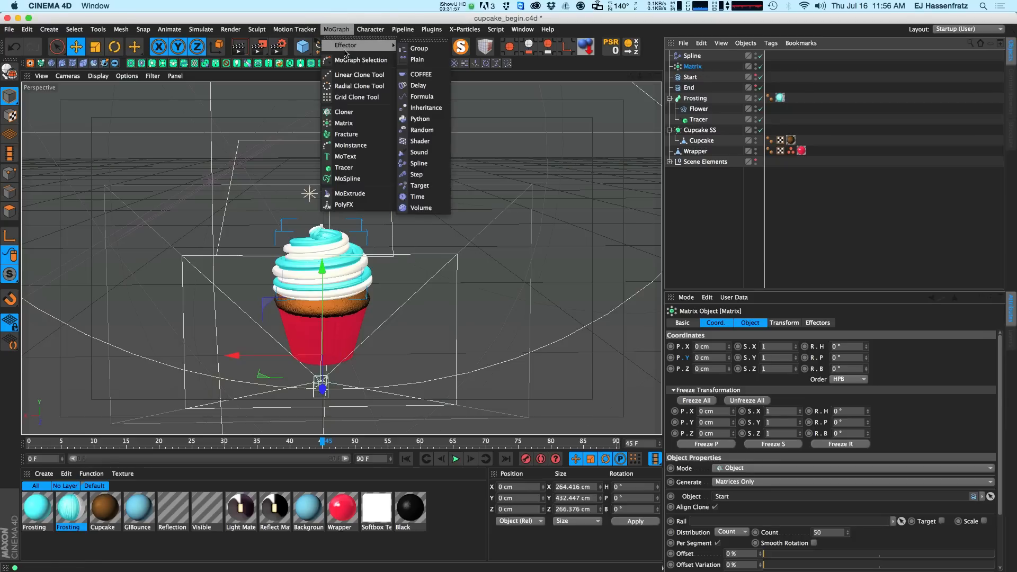
click(426, 86)
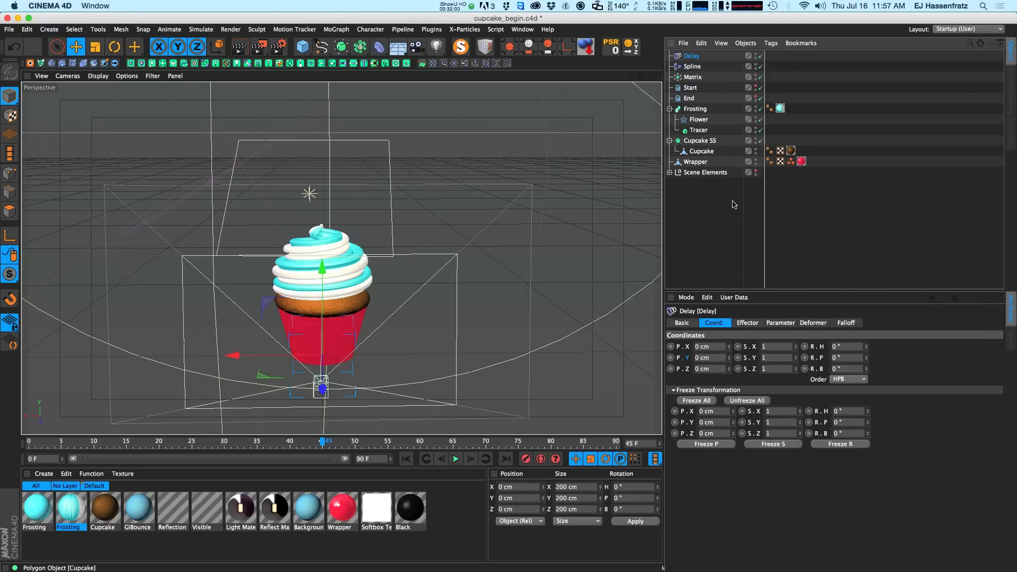
click(744, 323)
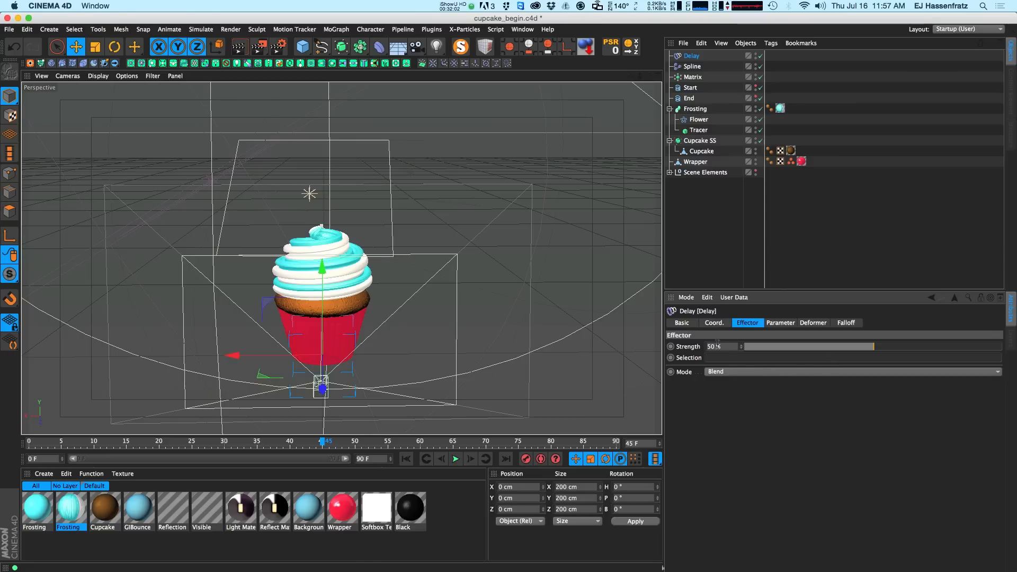
text(65)
key(Return)
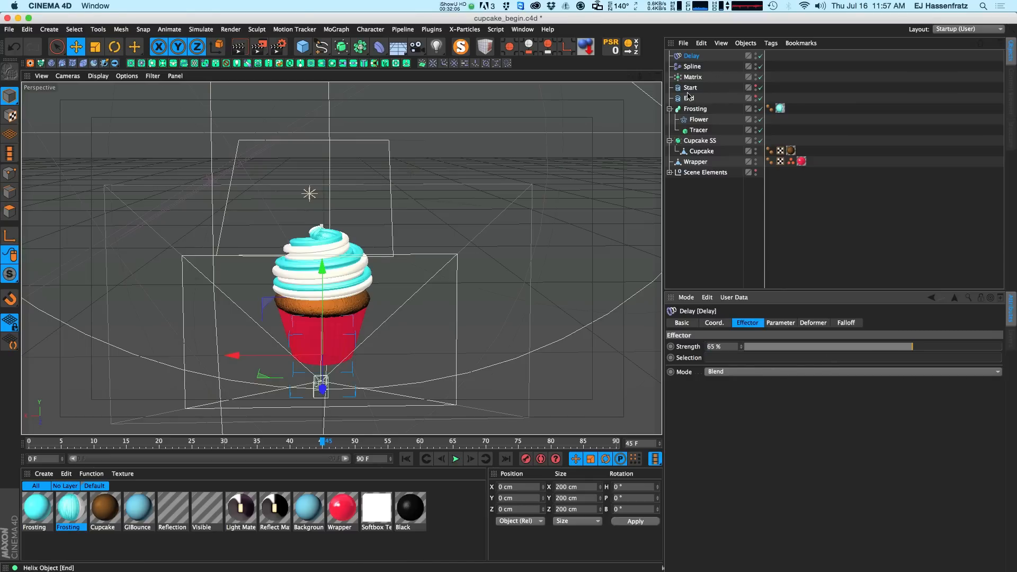
Step: Check the Matrix object's effector list for the Delay effector and play the animation from the first frame
click(692, 77)
click(692, 66)
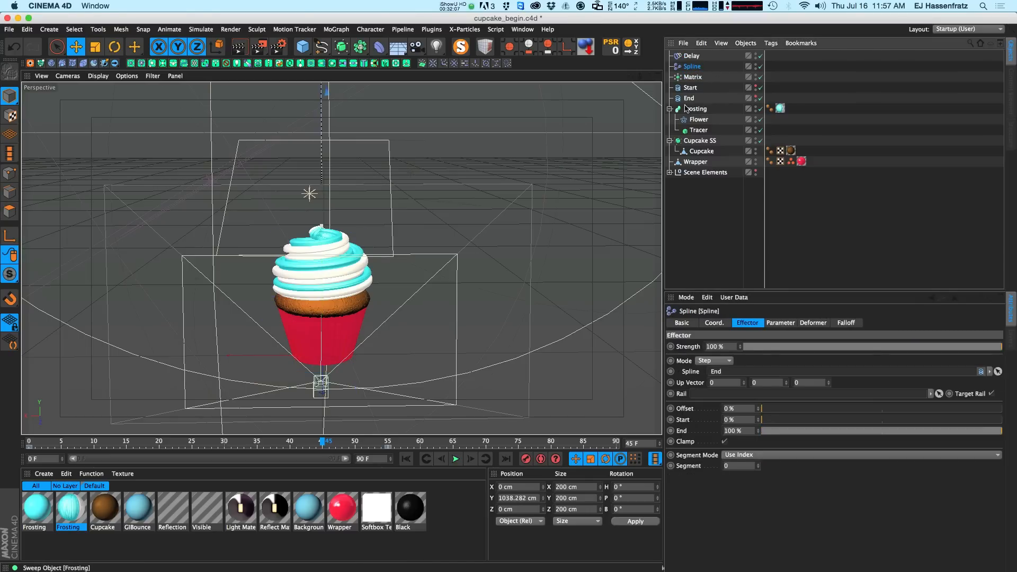
click(692, 76)
click(818, 322)
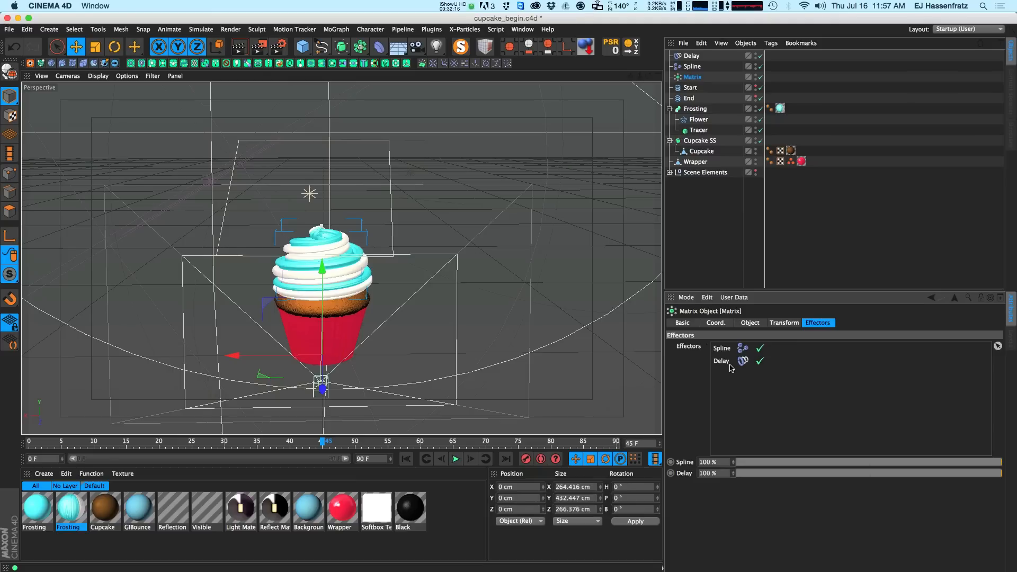
click(406, 459)
click(456, 459)
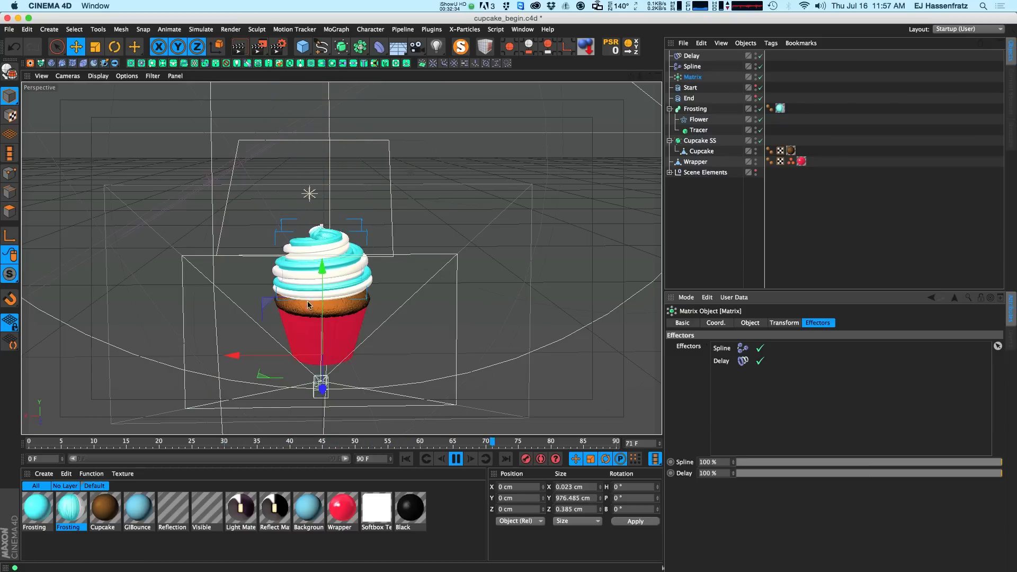
Step: Shorten the animation range so it ends at frame 60
double_click(365, 459)
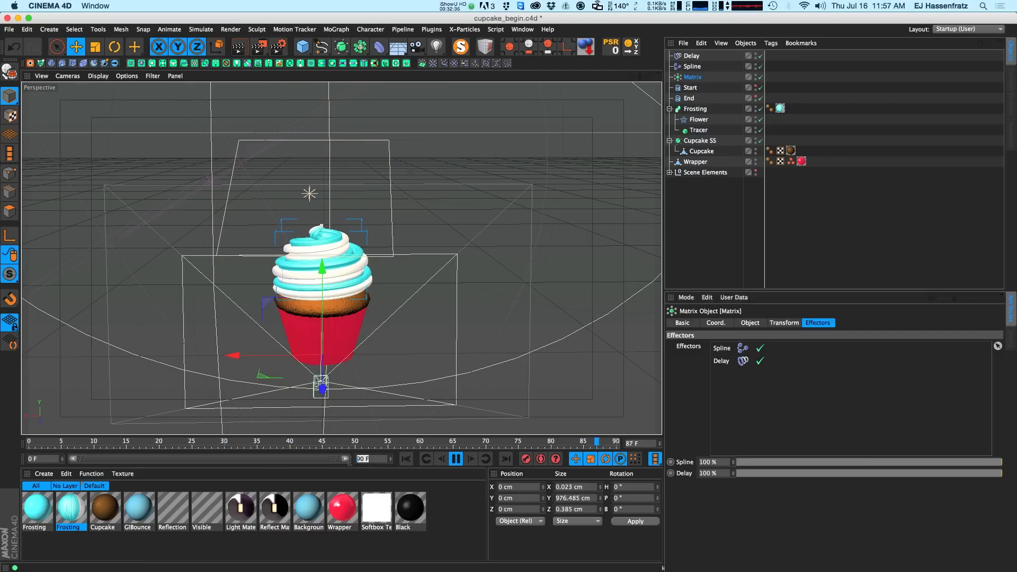
text(60)
key(Return)
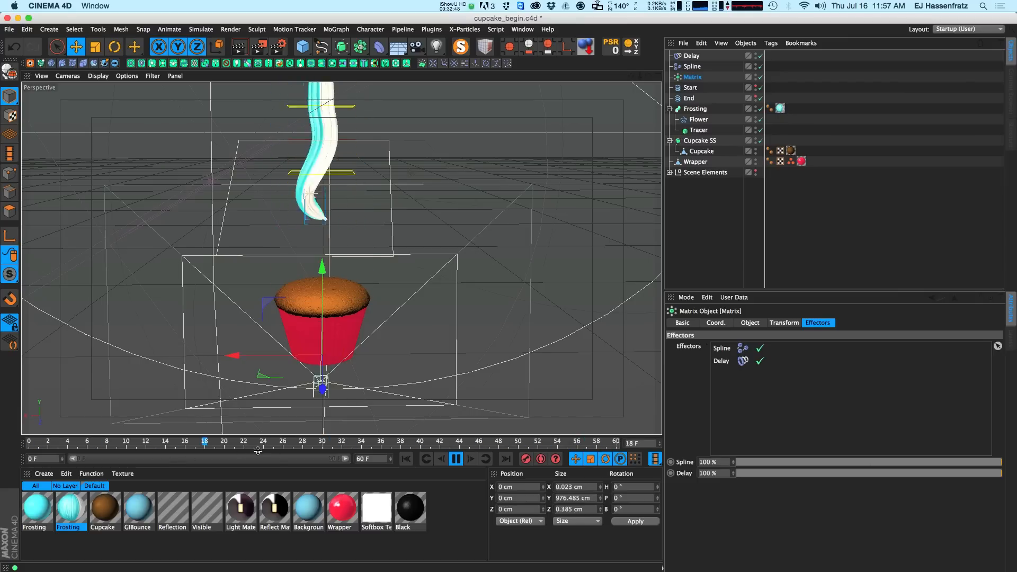
Step: Open the Timeline and expand the Spline effector's tracks down to the Position Y curve
click(516, 30)
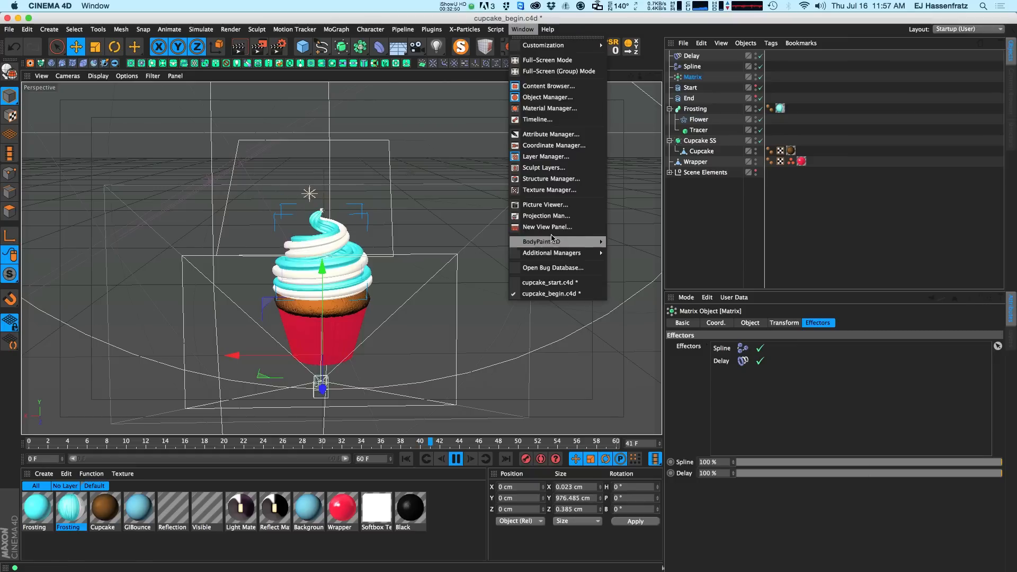
click(551, 120)
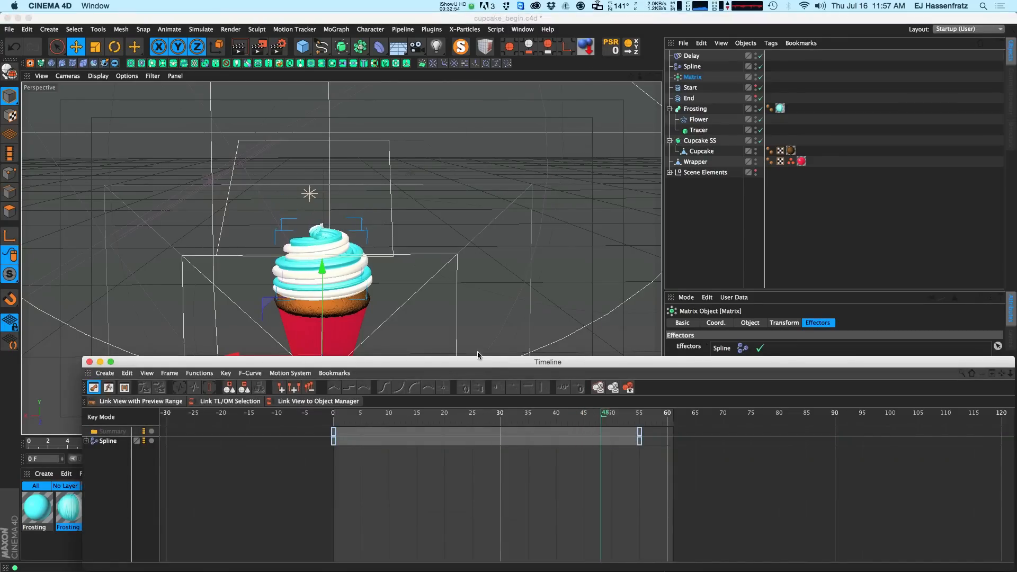
drag(500, 371, 447, 371)
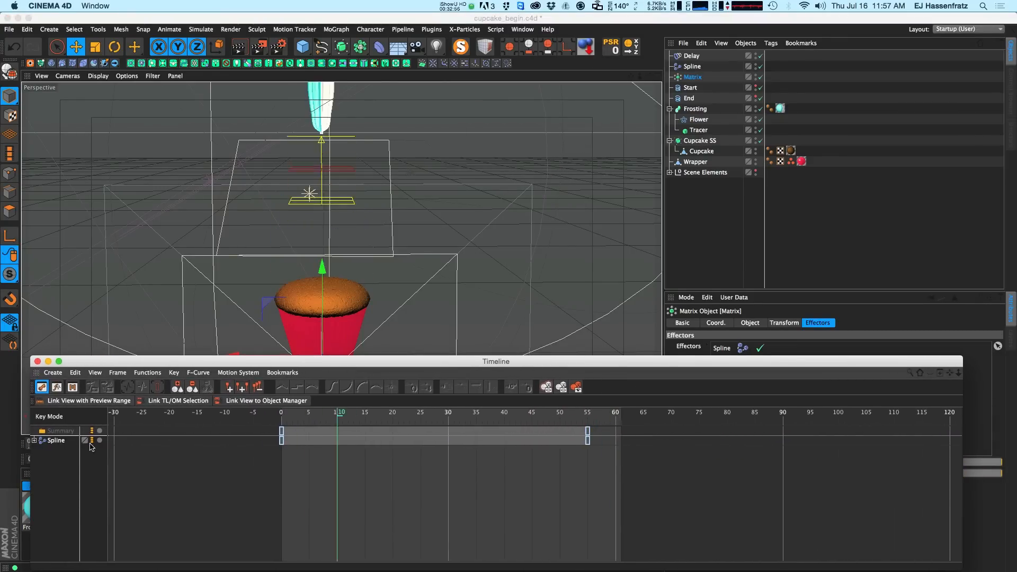
click(33, 440)
click(39, 450)
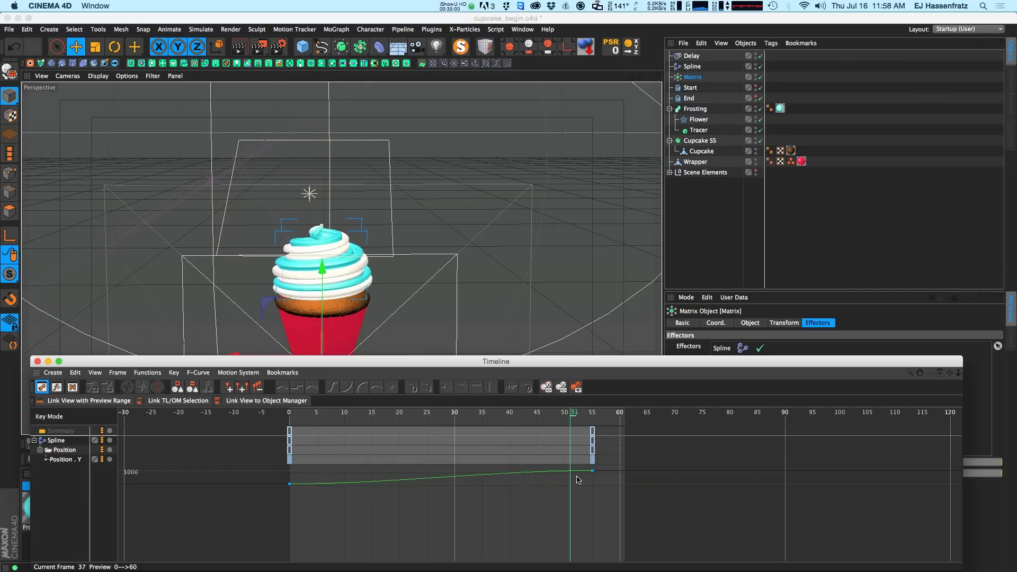
Step: Pull the frame 55 key's tangent below the Position Y curve and raise the frame 0 key to about 644 cm
click(592, 471)
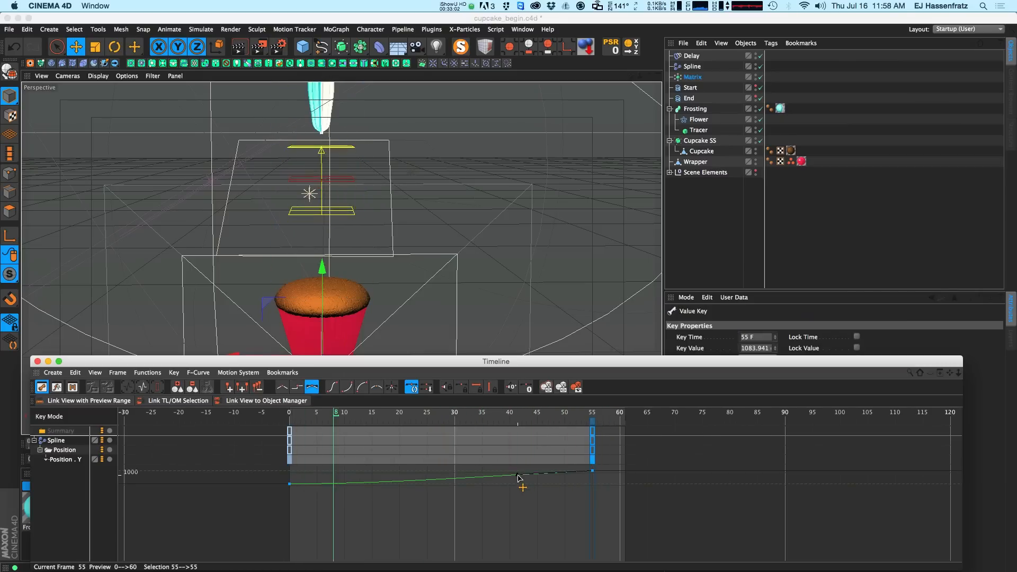
drag(521, 481, 521, 482)
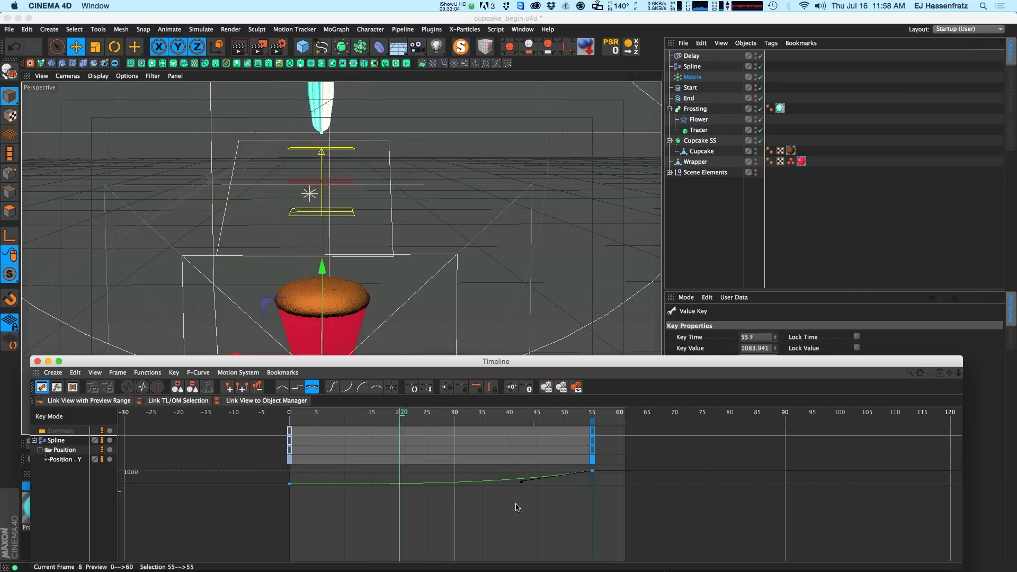
click(289, 484)
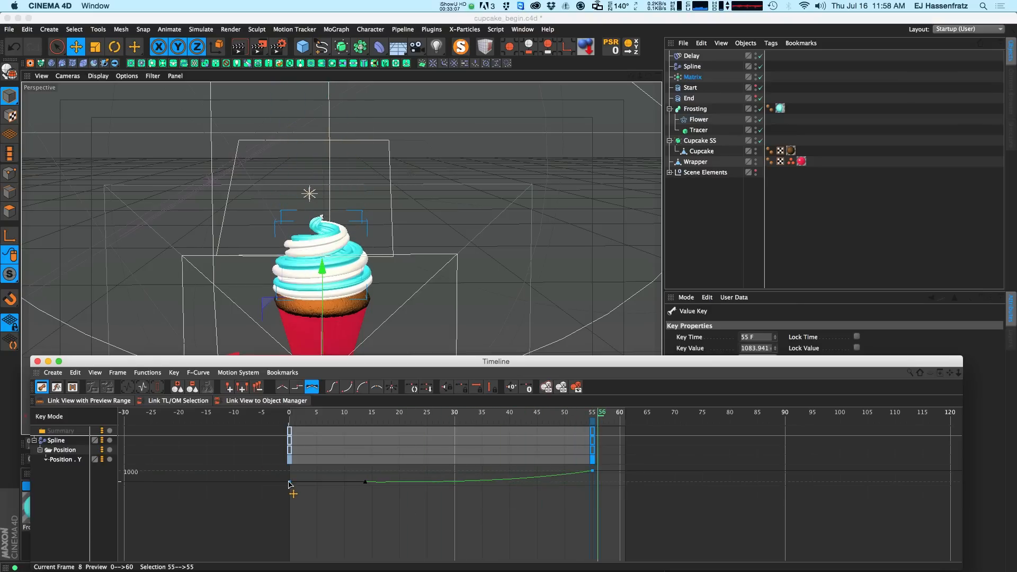
click(592, 471)
drag(522, 481, 541, 477)
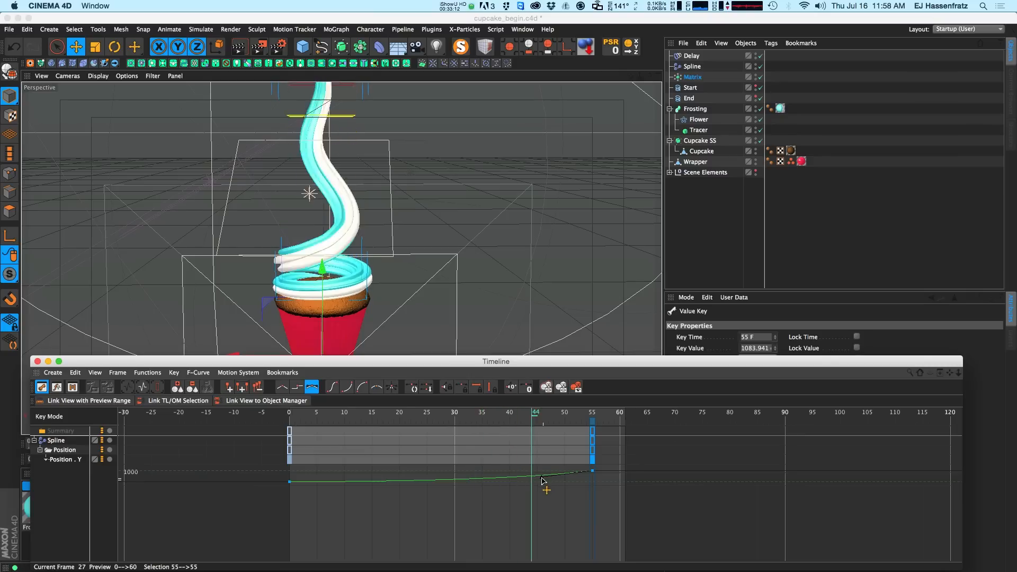
Step: Move the last Position Y key to frame 50 and lengthen the frame 0 key's tangent to about frame 28
drag(593, 463, 565, 463)
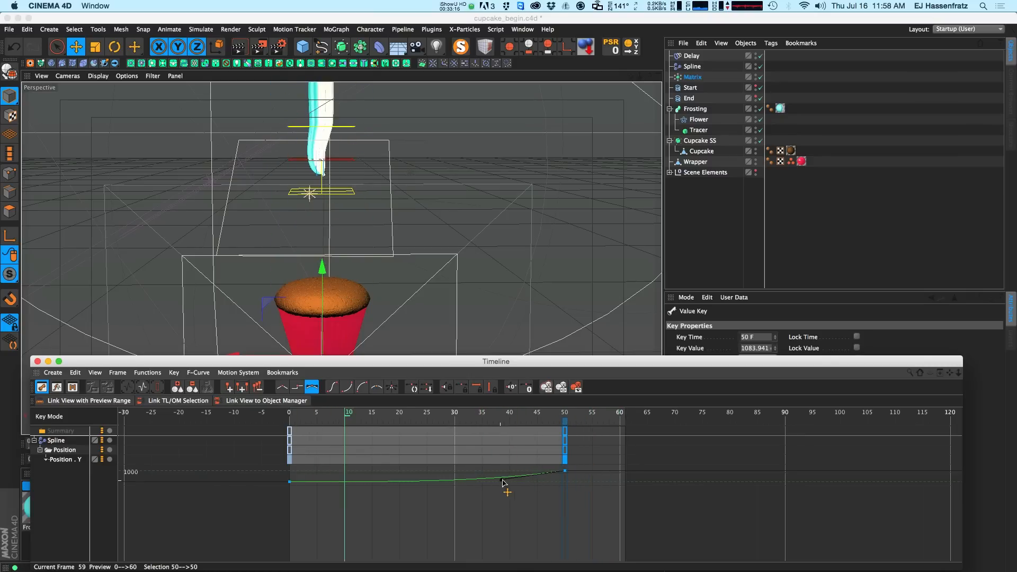
click(290, 482)
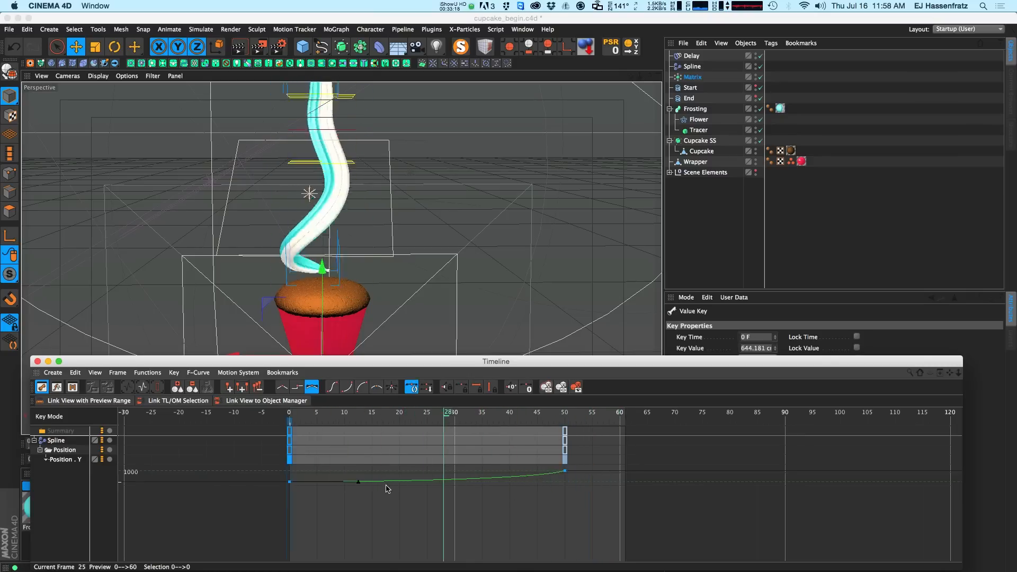
drag(357, 483, 443, 482)
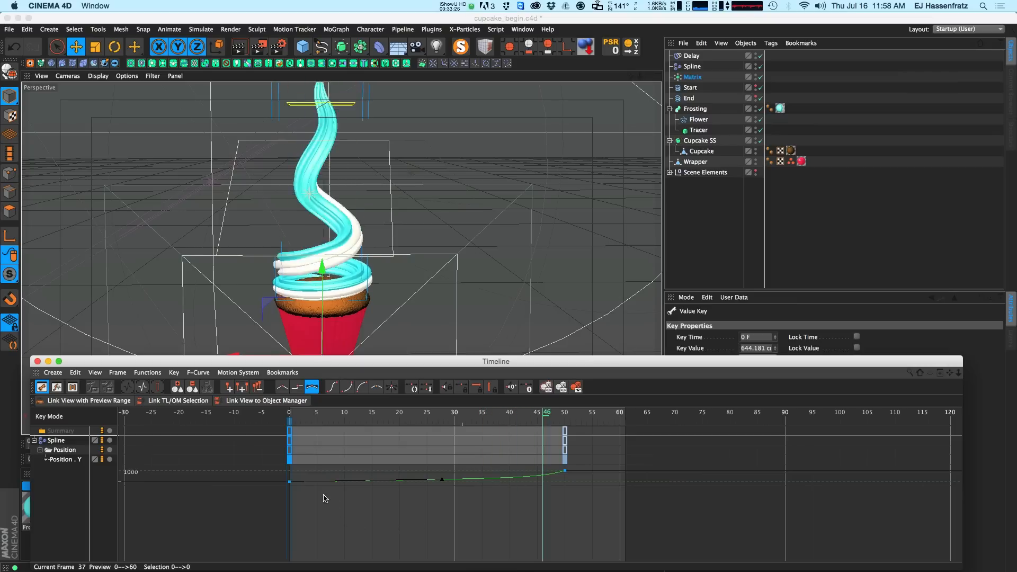
Step: Lower the frame 0 Position Y key to about 498 cm, refine both keys' tangents, and close the Timeline
drag(289, 482, 289, 486)
click(565, 472)
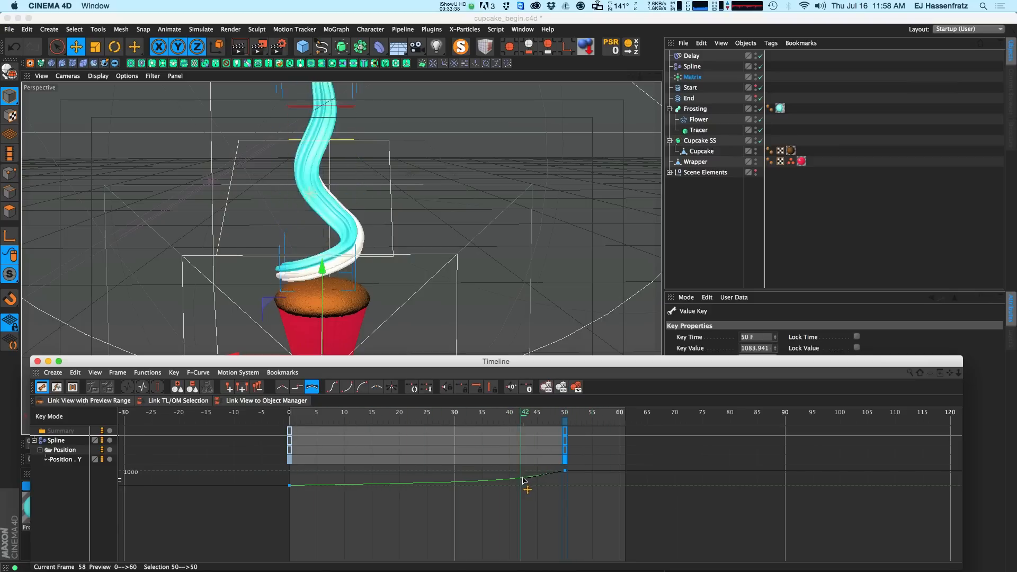
click(291, 486)
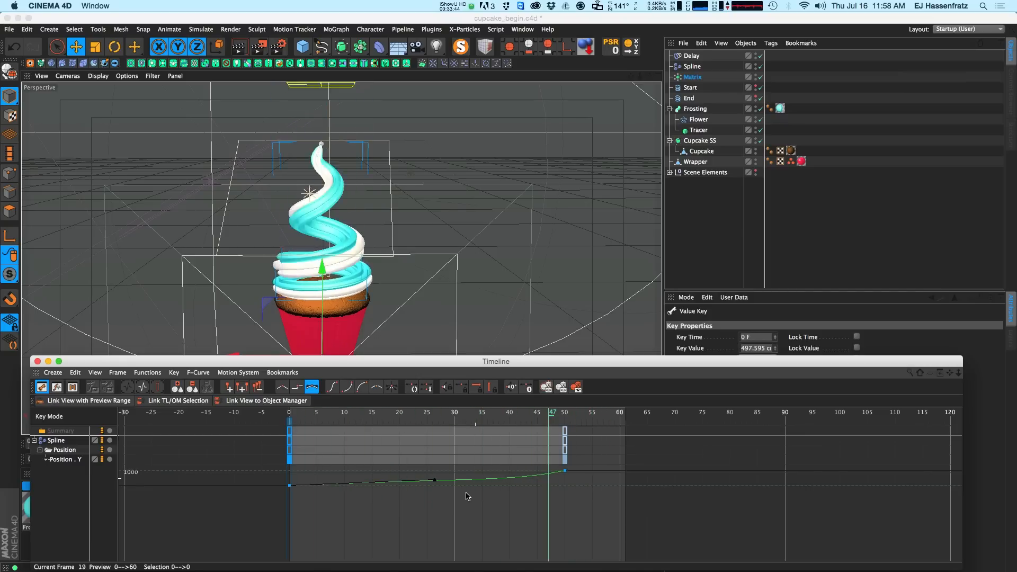
click(565, 471)
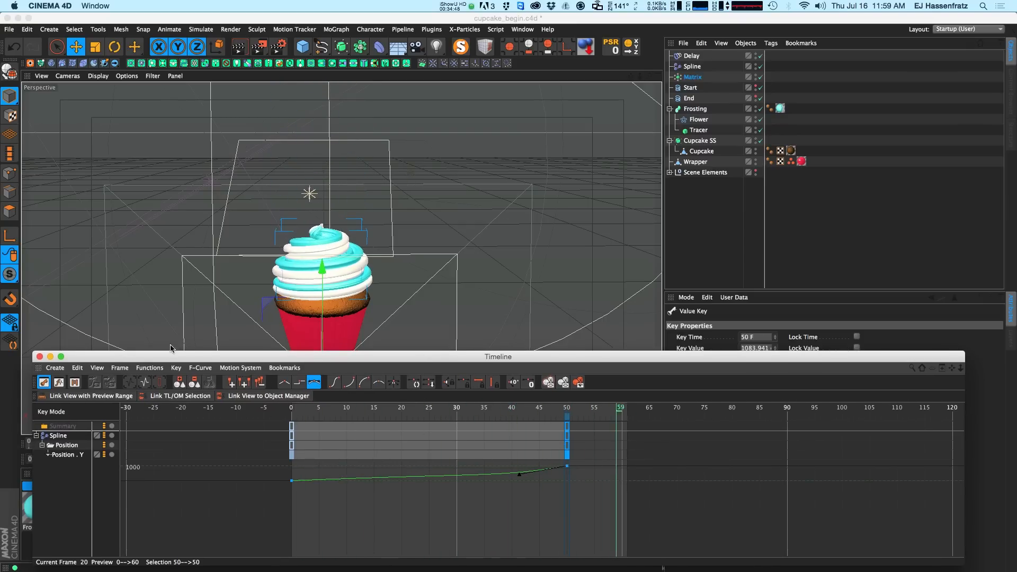
click(40, 356)
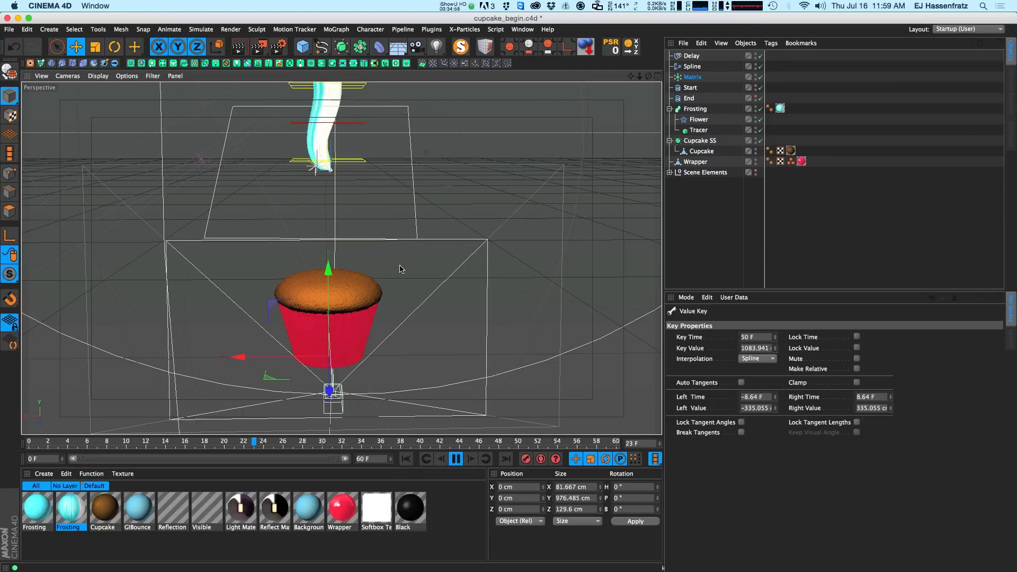
Step: Duplicate the Delay effector and place the copy directly below the original in the object hierarchy
click(693, 57)
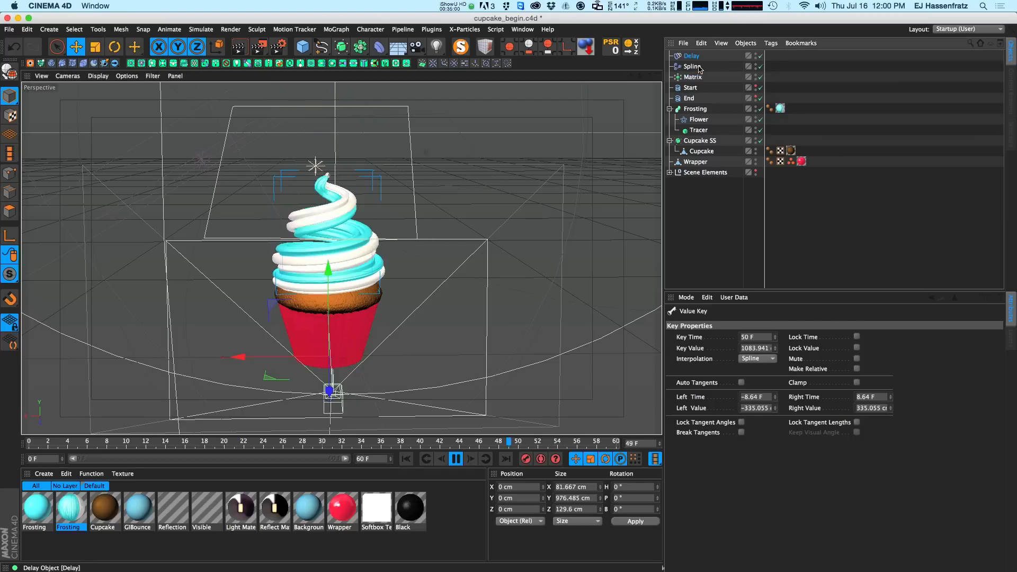
click(693, 56)
ctrl+drag(699, 60, 698, 61)
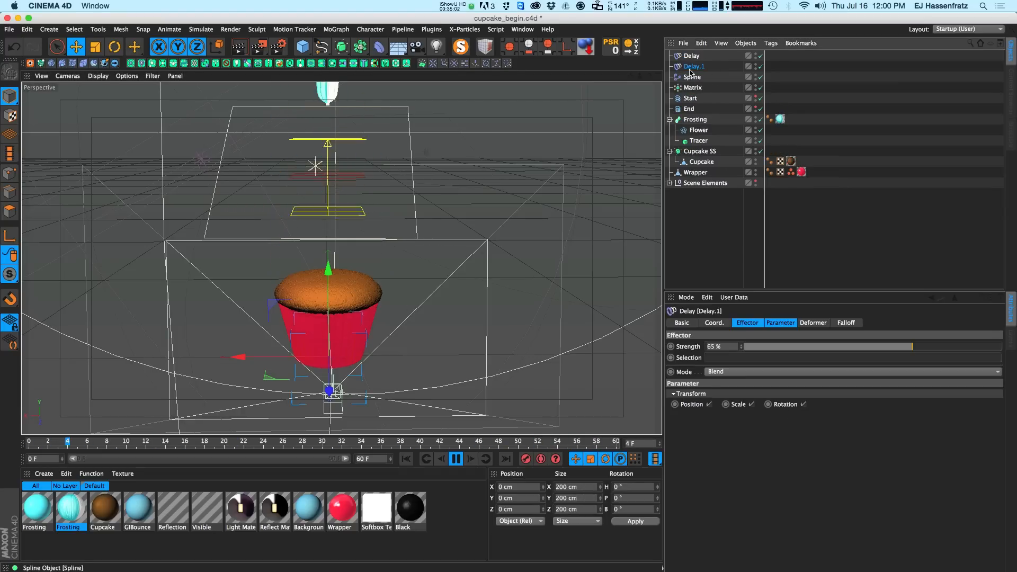
Step: Rename the duplicated Delay effector to Spring and set its mode to Spring
double_click(694, 67)
text(Spring)
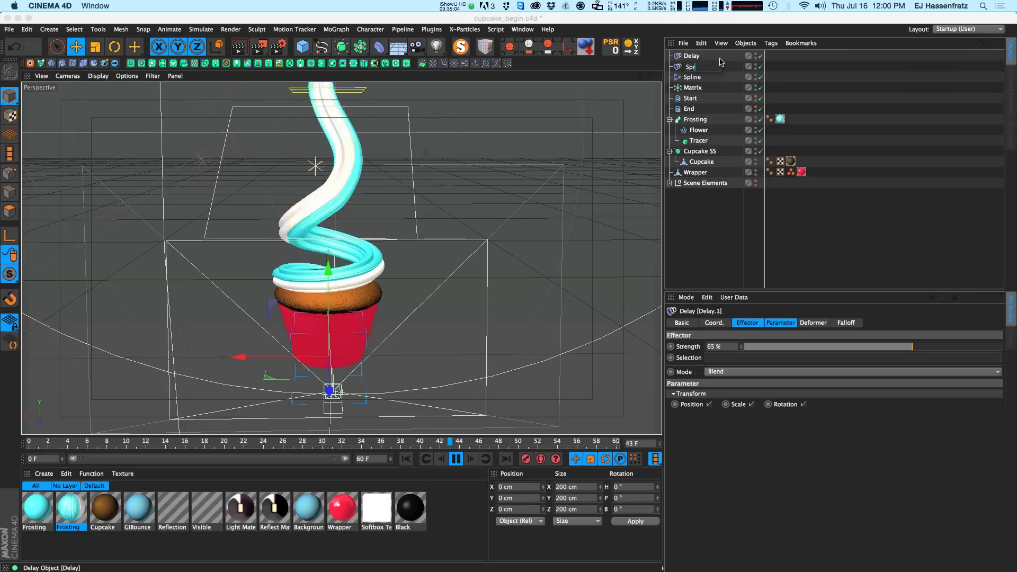
key(Return)
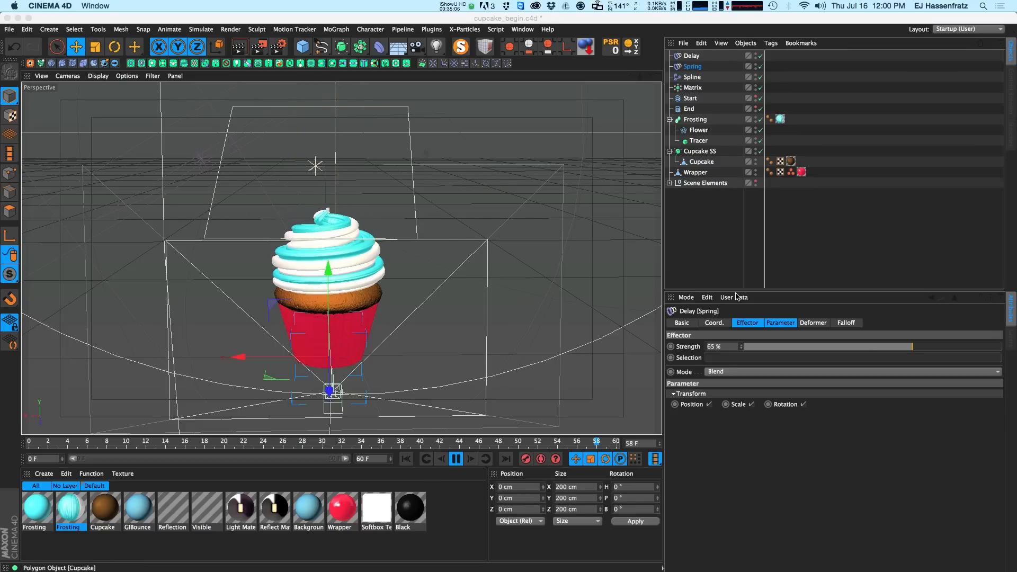
click(724, 372)
click(735, 406)
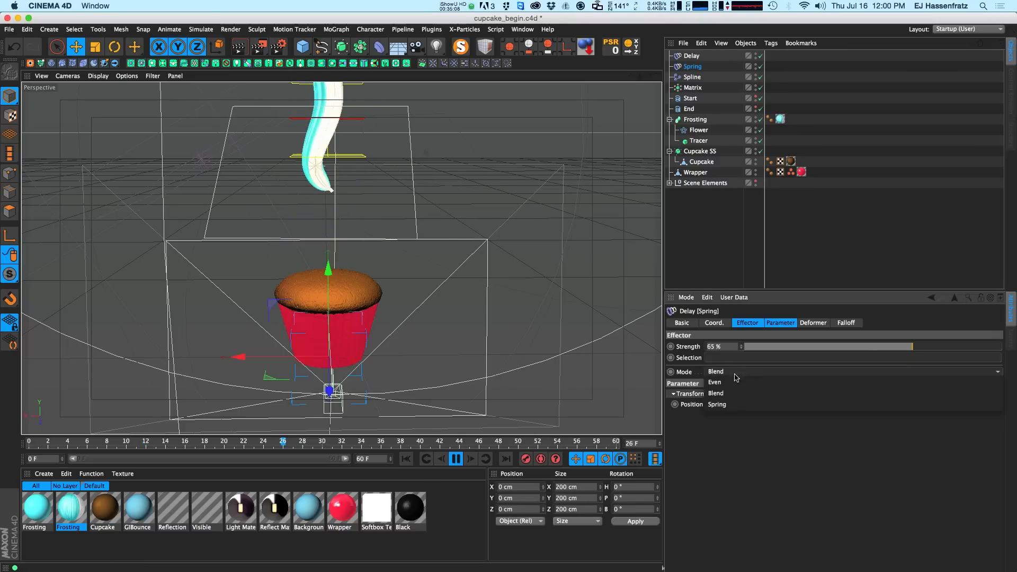
Step: Add the Spring effector to the Matrix object's effectors list between Spline and Delay
click(686, 89)
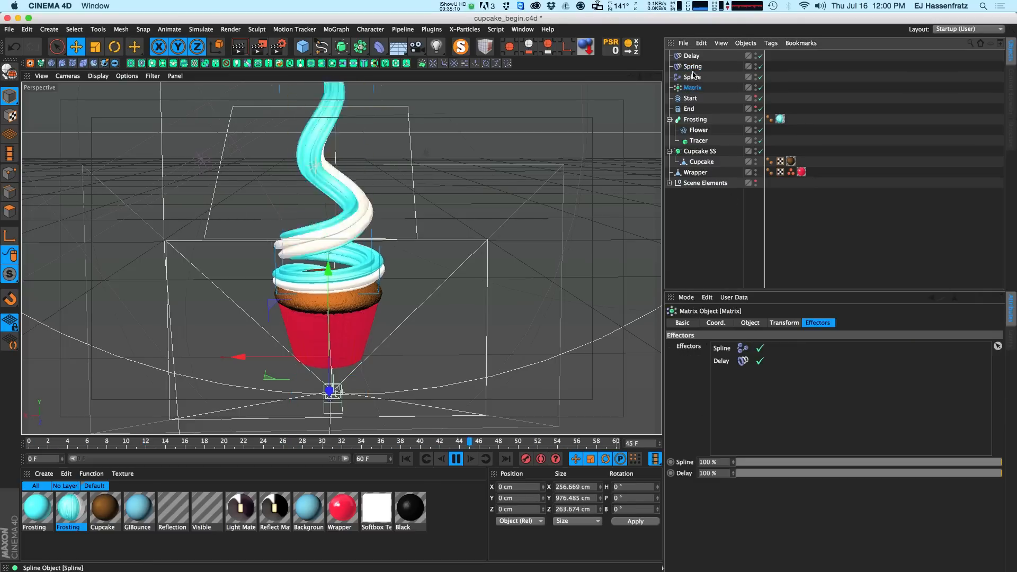
drag(692, 68, 748, 185)
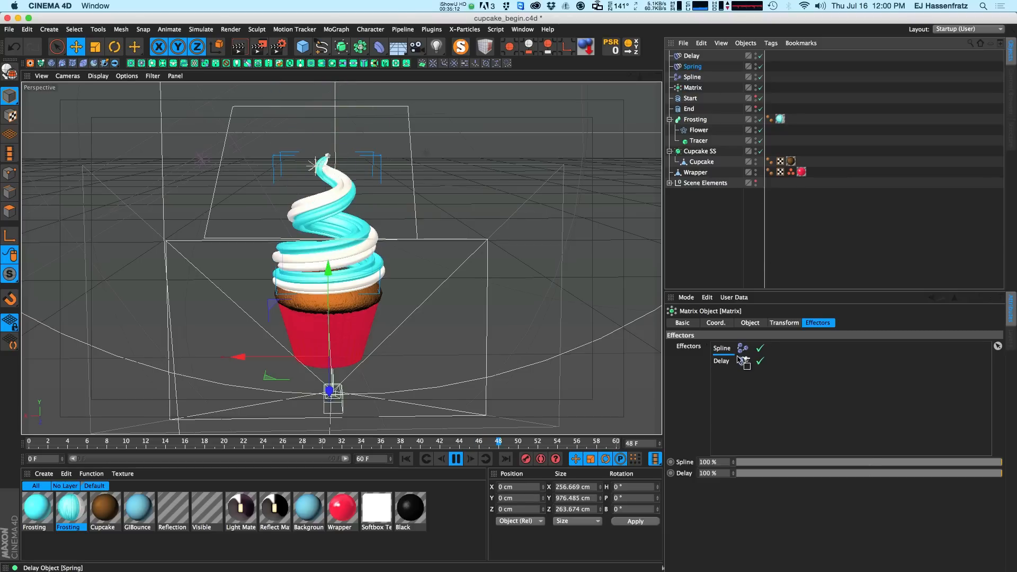
drag(725, 360, 725, 363)
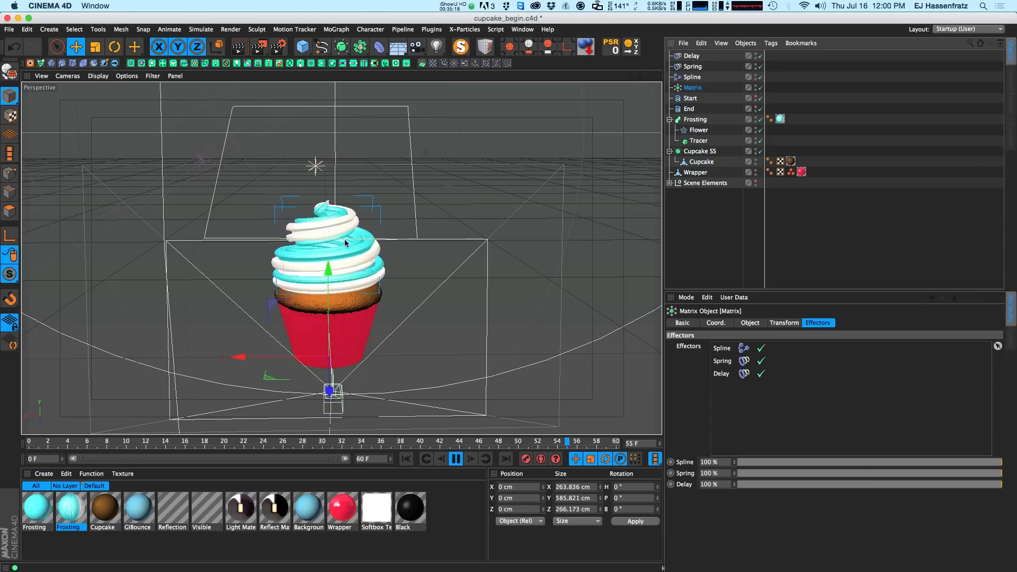
Step: Set the Spring effector's strength to 51% and the original Delay effector's strength to 60%
click(692, 67)
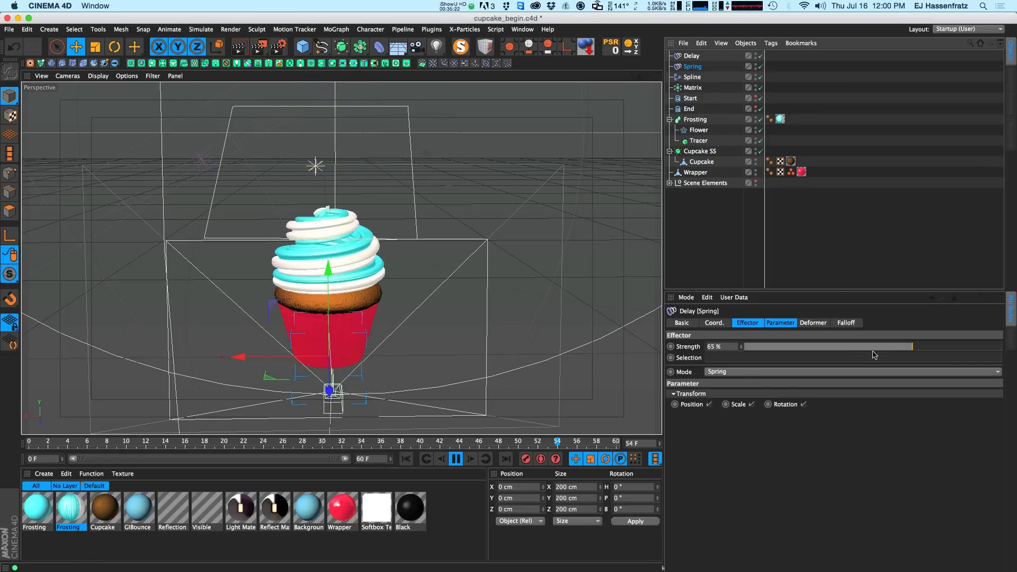
drag(911, 347, 877, 353)
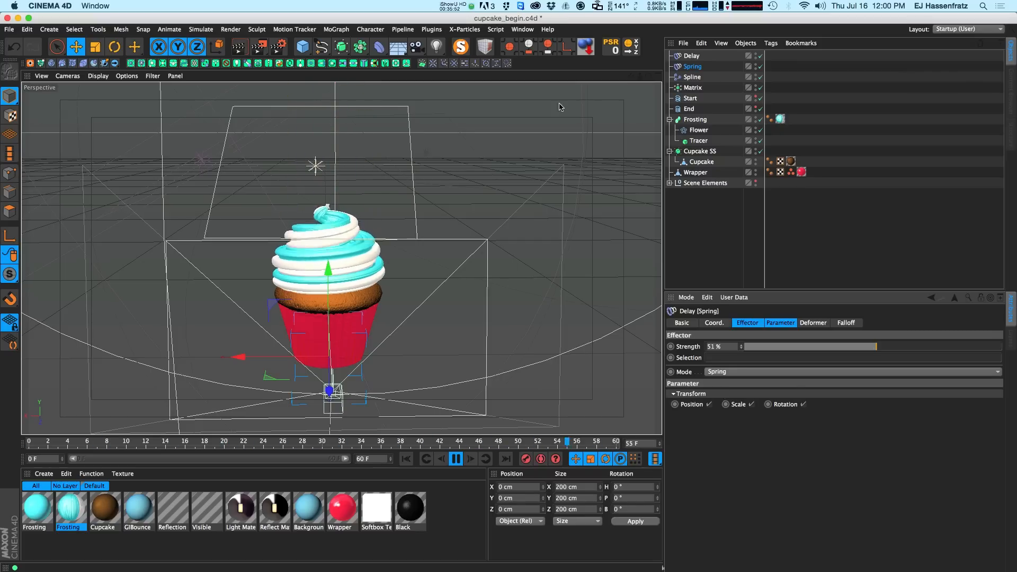
click(691, 57)
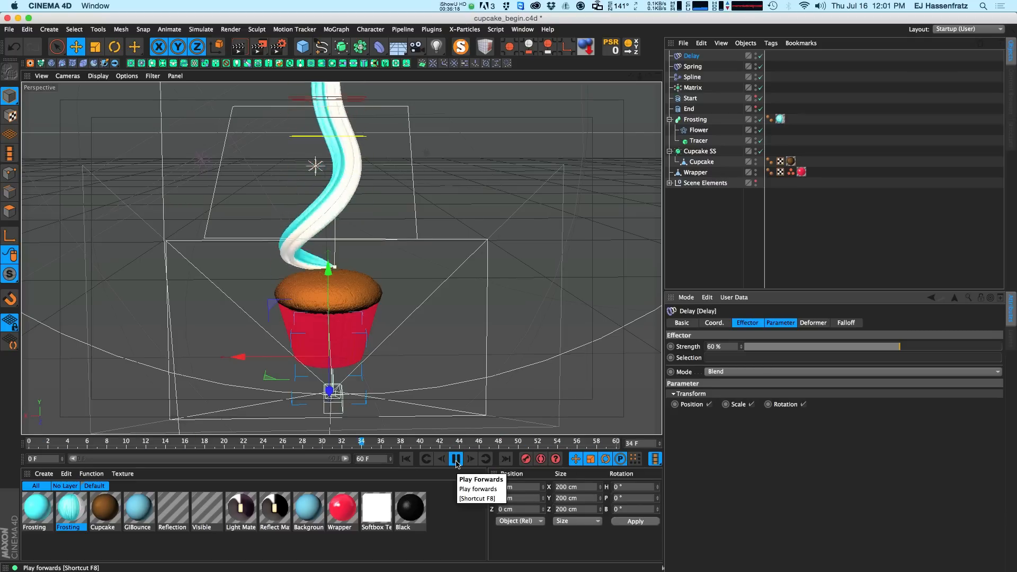
Step: Stop the animation playback at frame 52 and render a preview of the cupcake in the perspective view
click(457, 459)
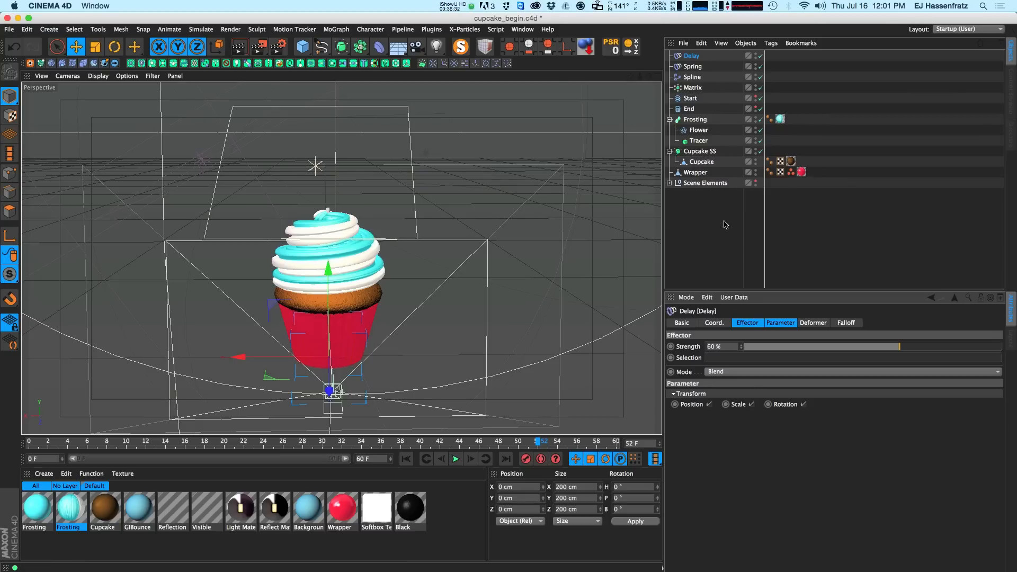
key(super+r)
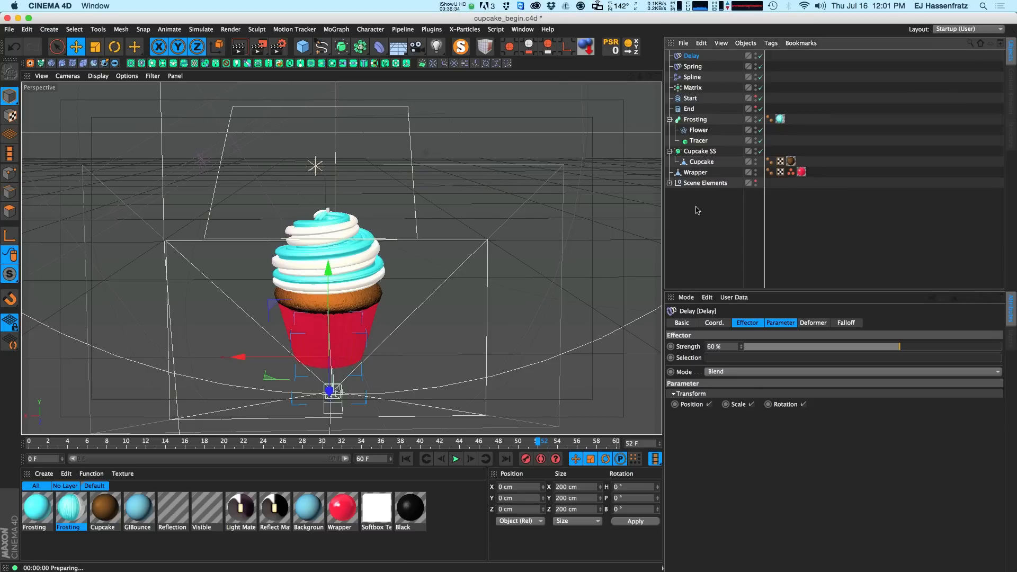